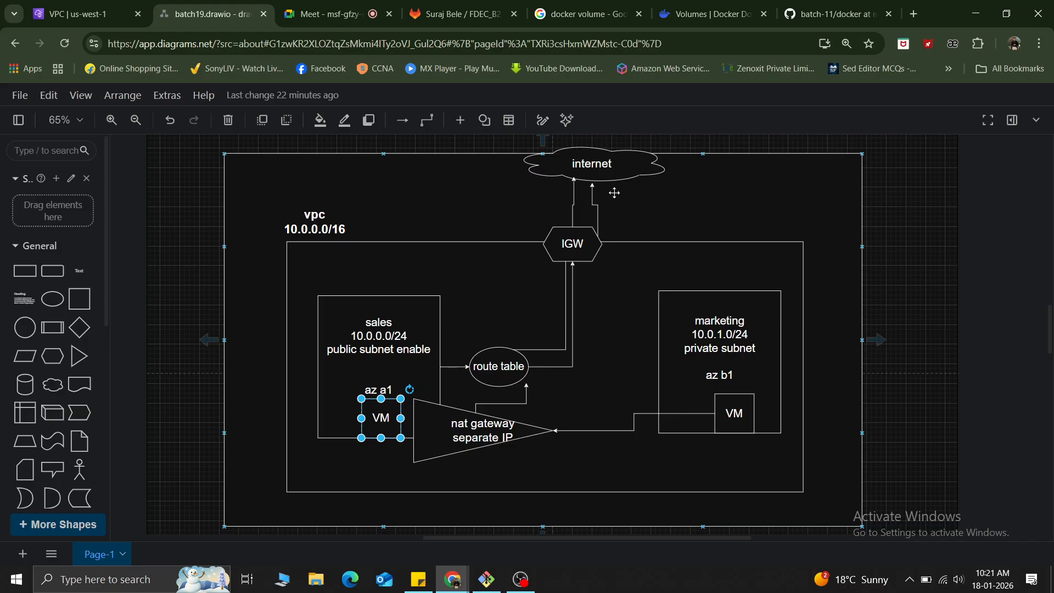
Examine the network diagram's sales and marketing subnets, route table, IGW, NAT gateway, private VM and internet connection.
left_click(373, 366)
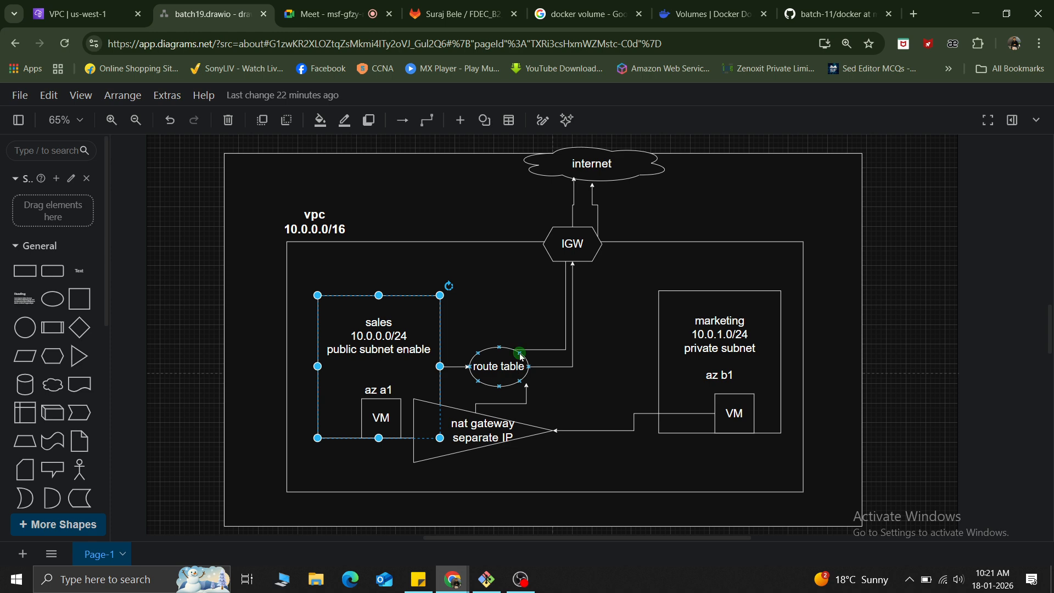
left_click(501, 364)
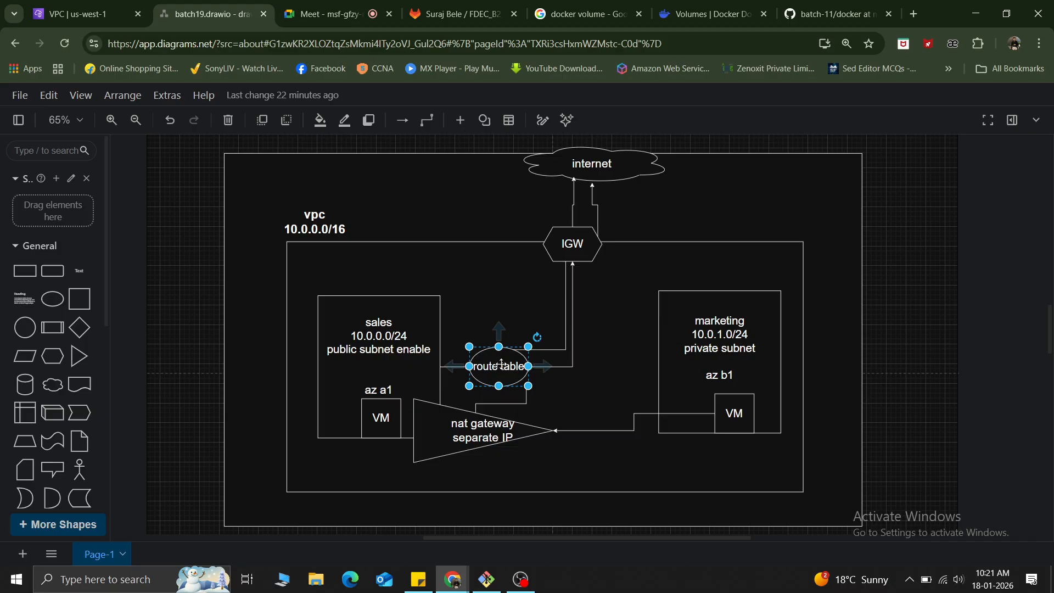
left_click(568, 235)
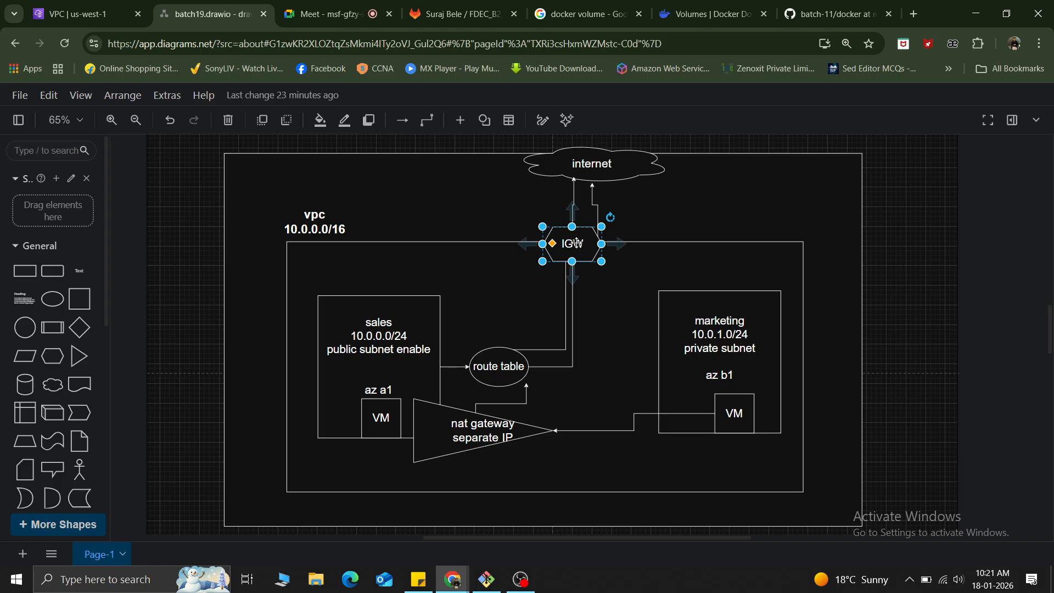
left_click(613, 171)
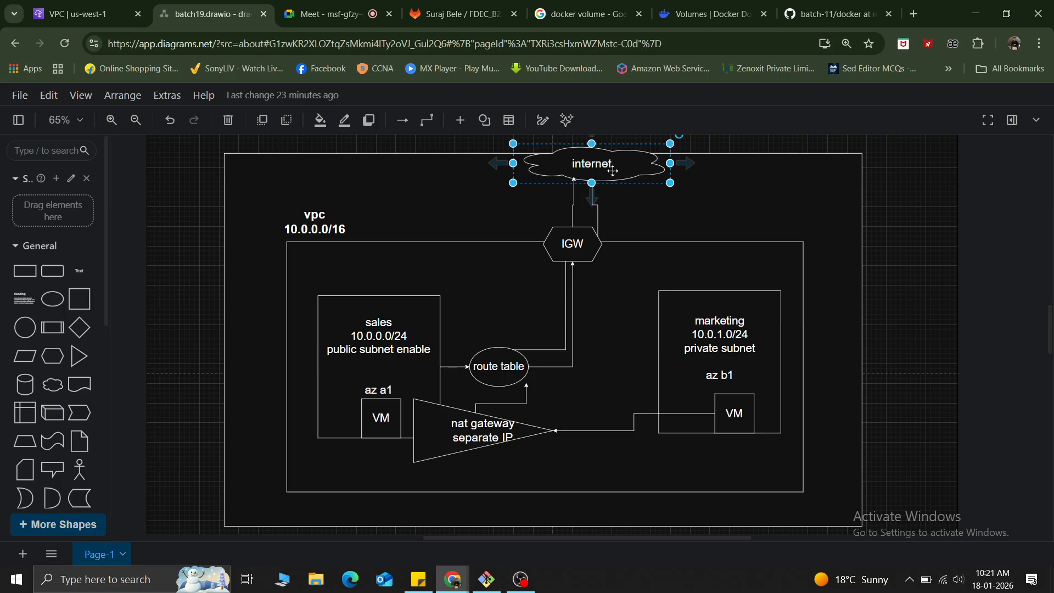
left_click(682, 379)
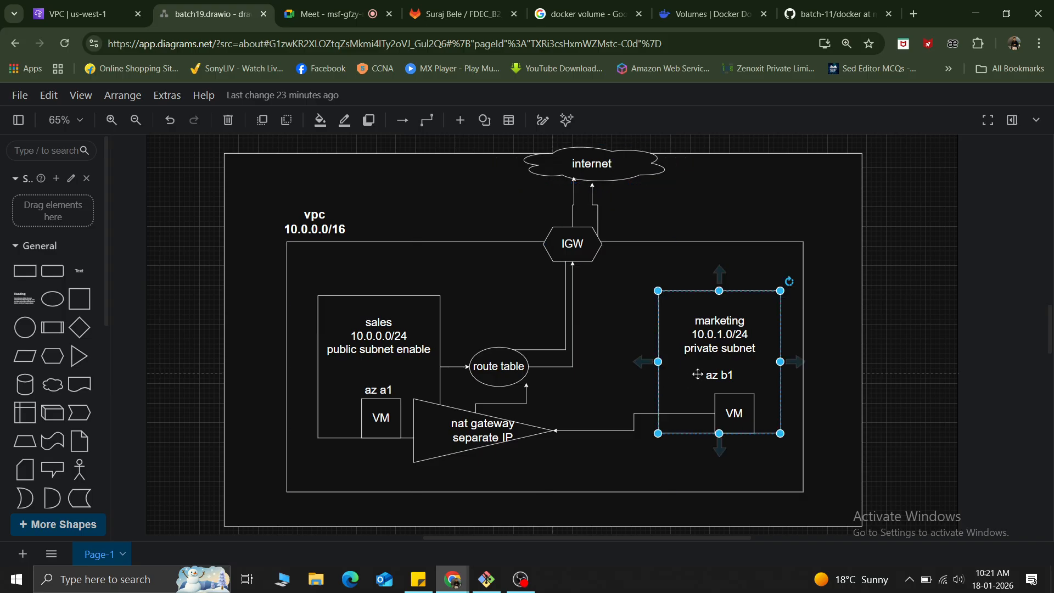
left_click(733, 416)
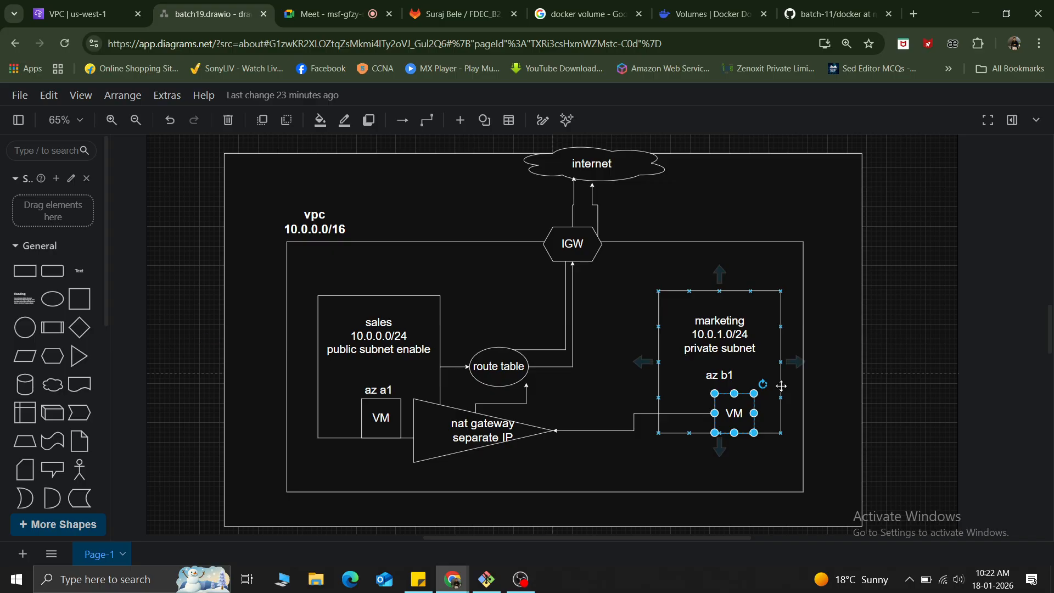
left_click(499, 403)
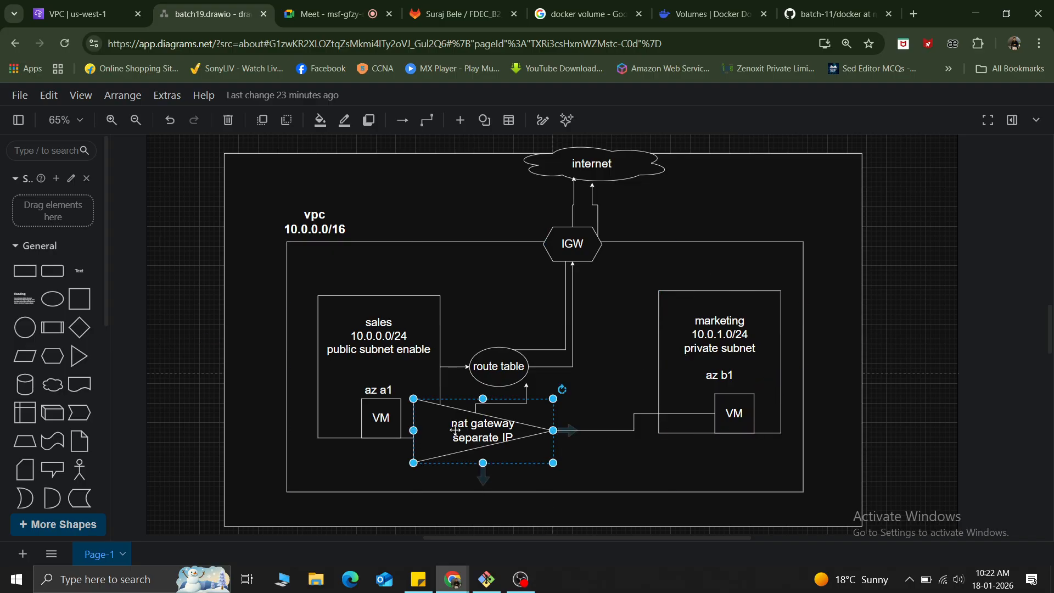
left_click(582, 174)
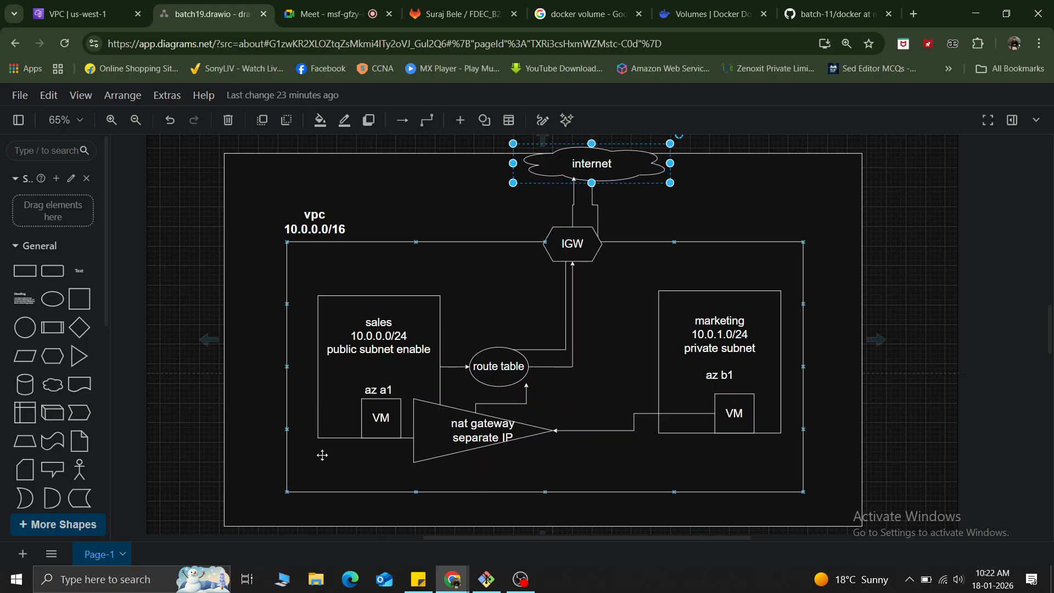
Switch to the AWS VPC console and start creating a new VPC from the list of VPCs.
left_click(81, 6)
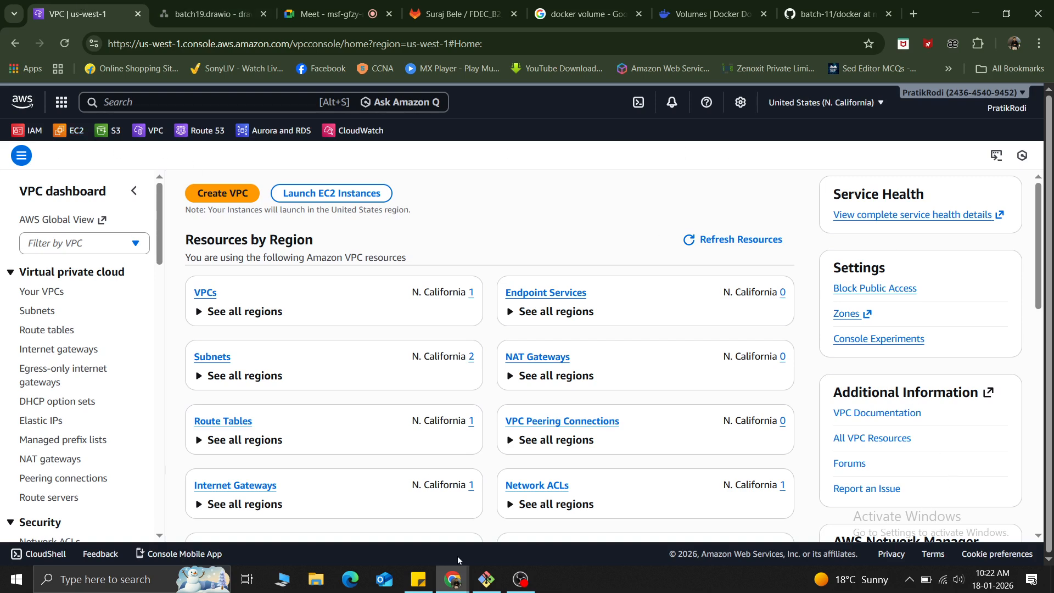
scroll(247, 329, "down", 1)
scroll(287, 419, "down", 10)
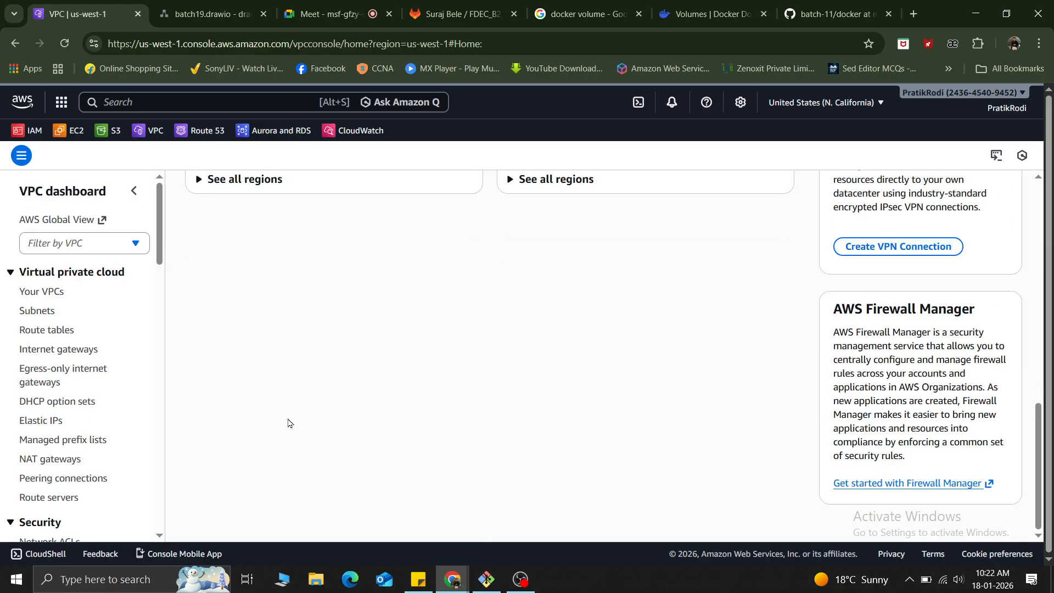
scroll(287, 424, "up", 10)
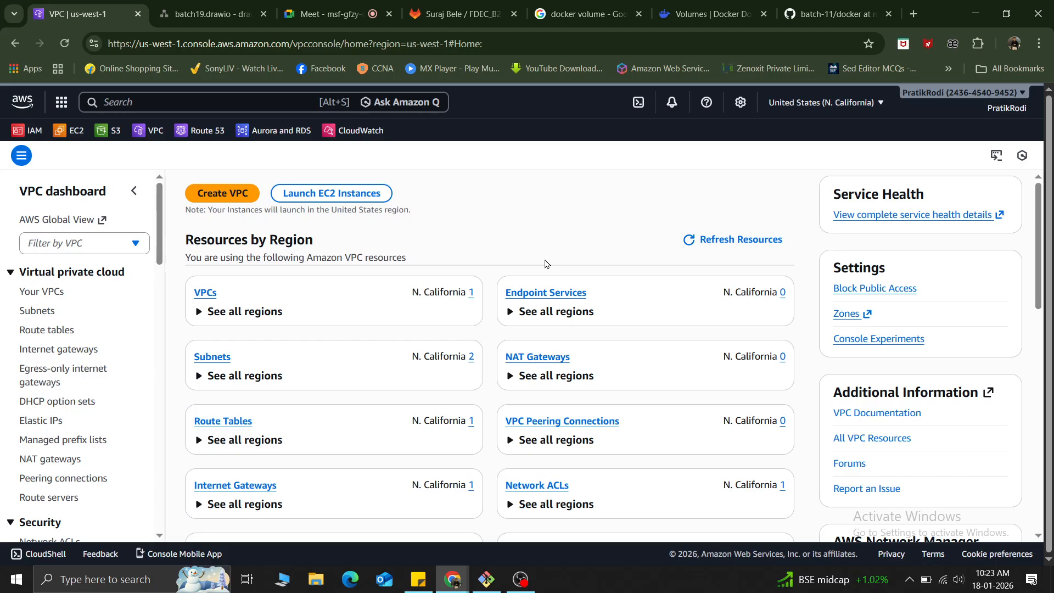
left_click(206, 293)
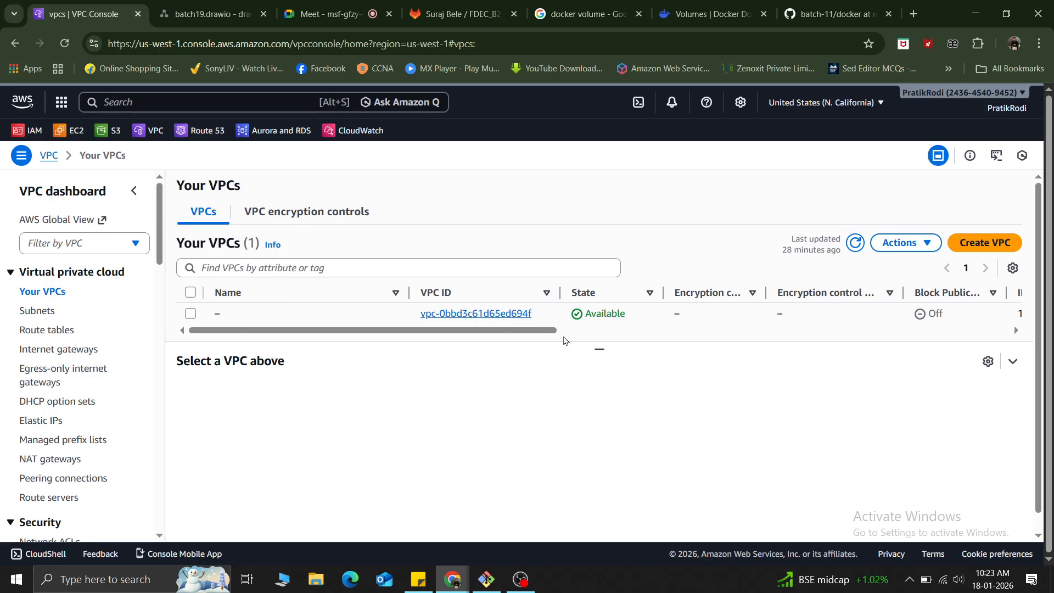
left_click(997, 241)
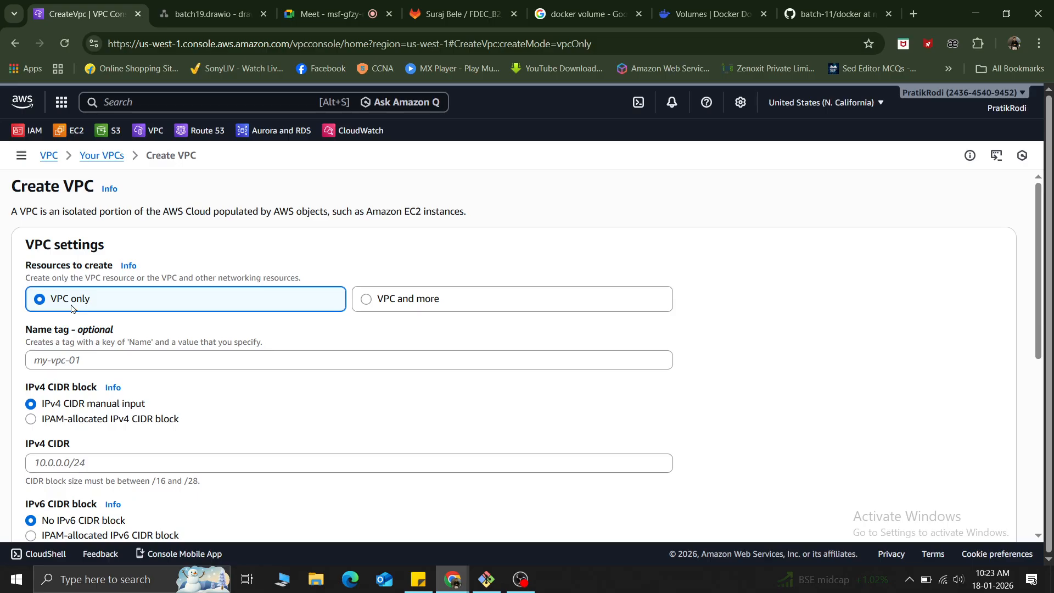
Set the new VPC's name tag to myvpc.
scroll(274, 264, "down", 1)
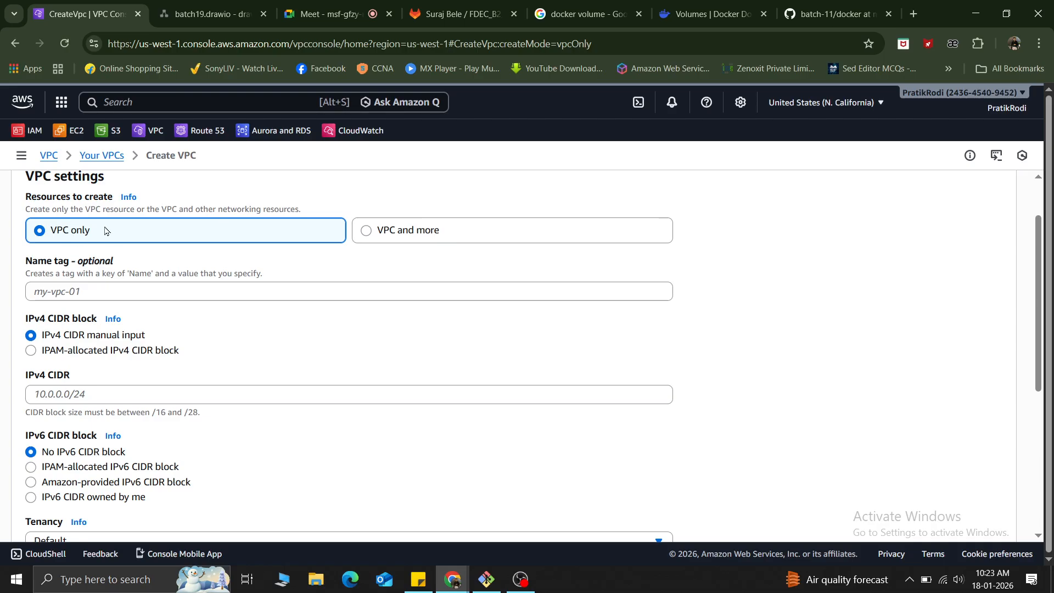
scroll(146, 426, "down", 5)
scroll(163, 436, "up", 6)
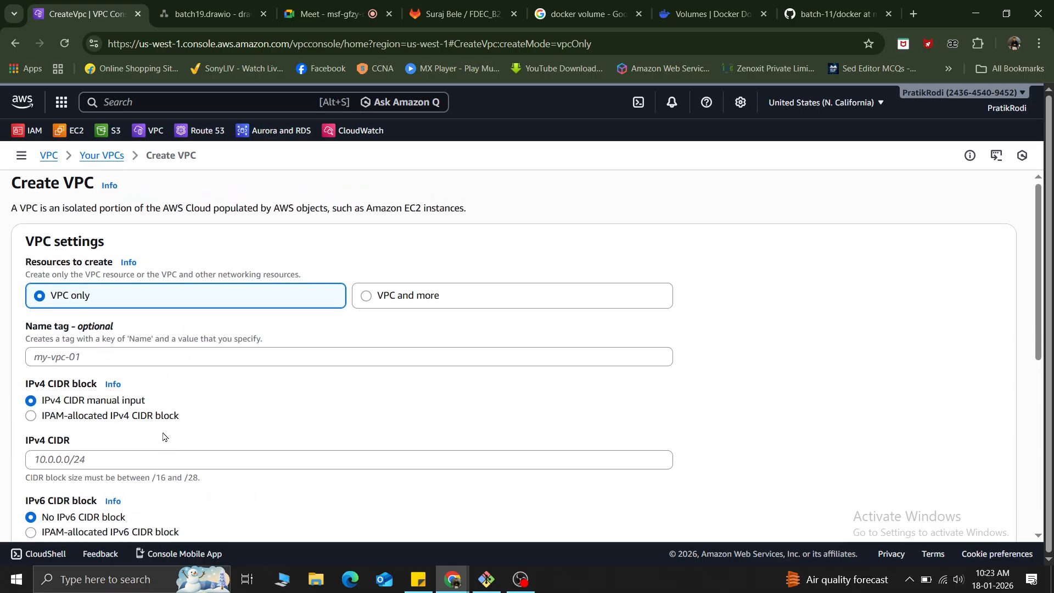
left_click(81, 357)
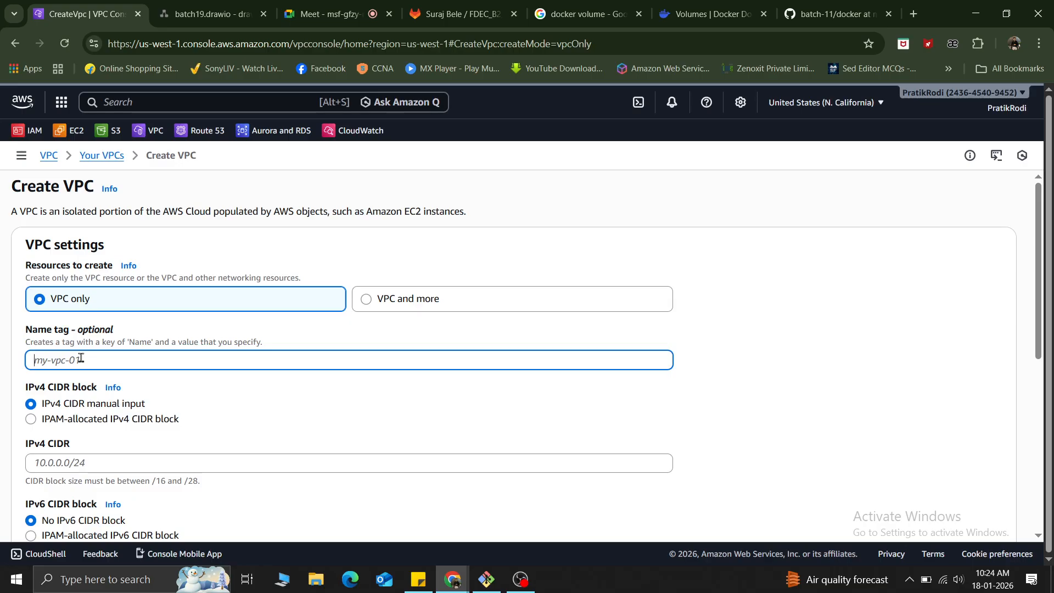
left_click(329, 13)
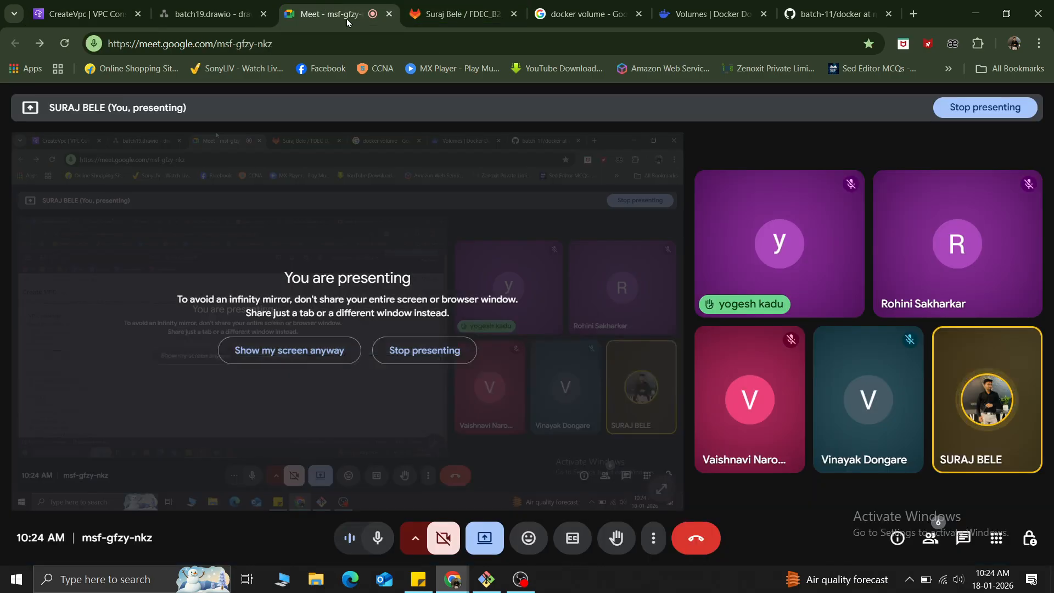
left_click(85, 14)
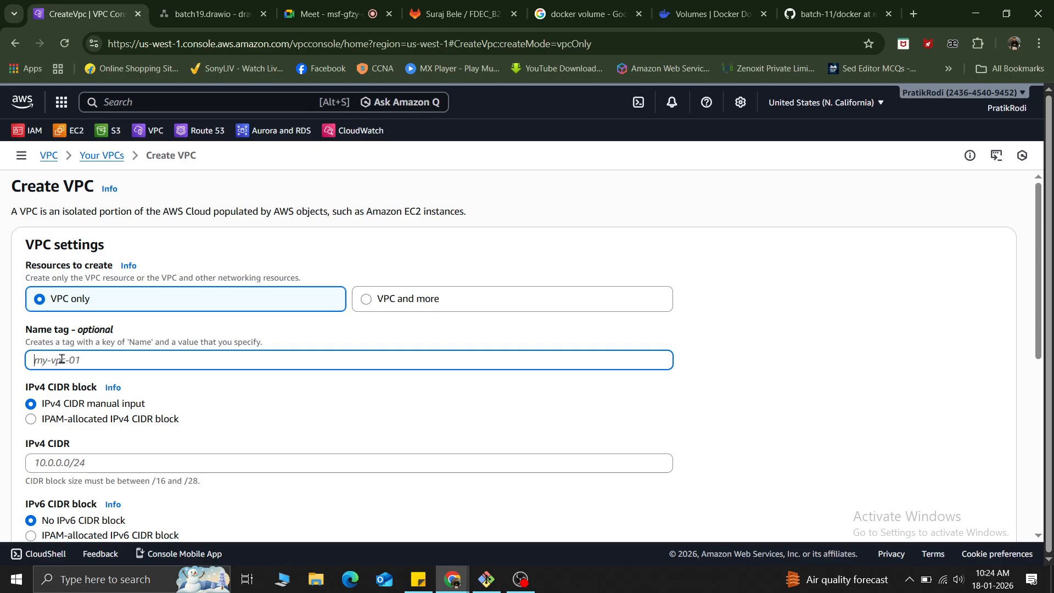
type("myvpc")
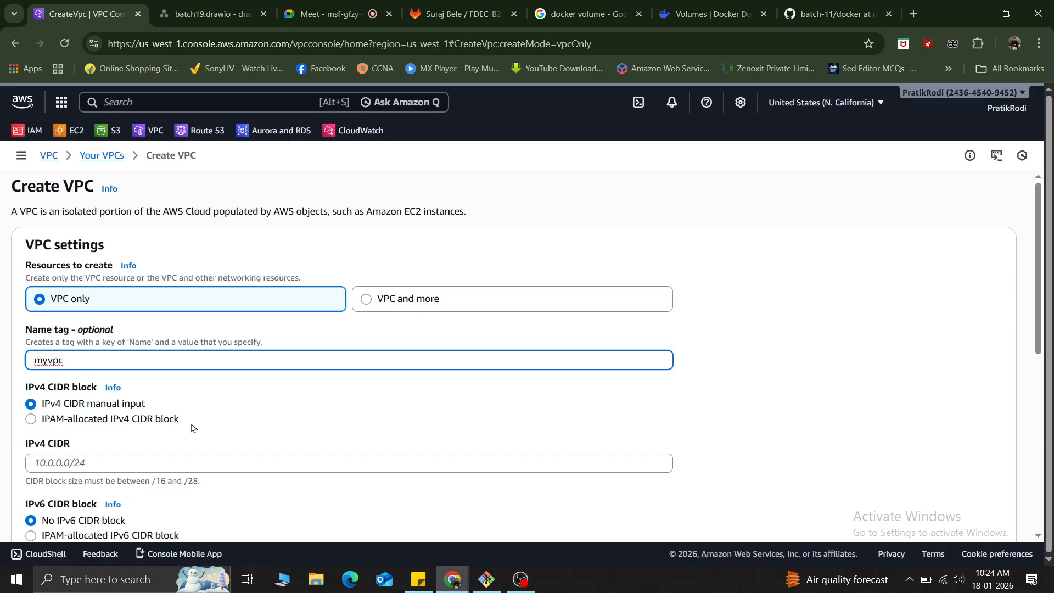
Check the VPC address range in the network diagram and set the new VPC's IPv4 CIDR to 10.0.0.0/16.
left_click(191, 7)
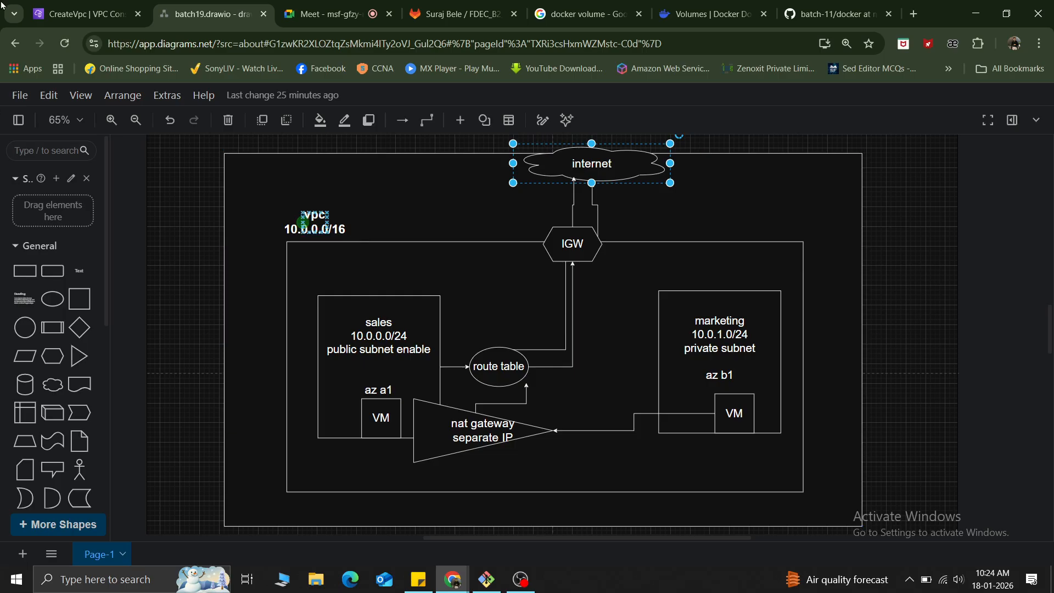
left_click(82, 14)
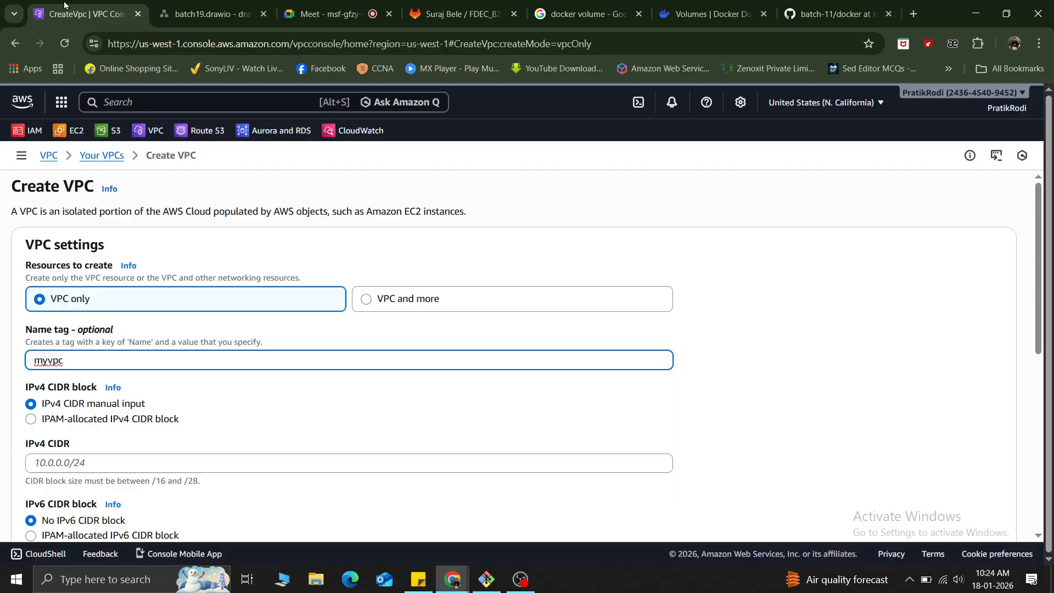
left_click(50, 465)
type("10.")
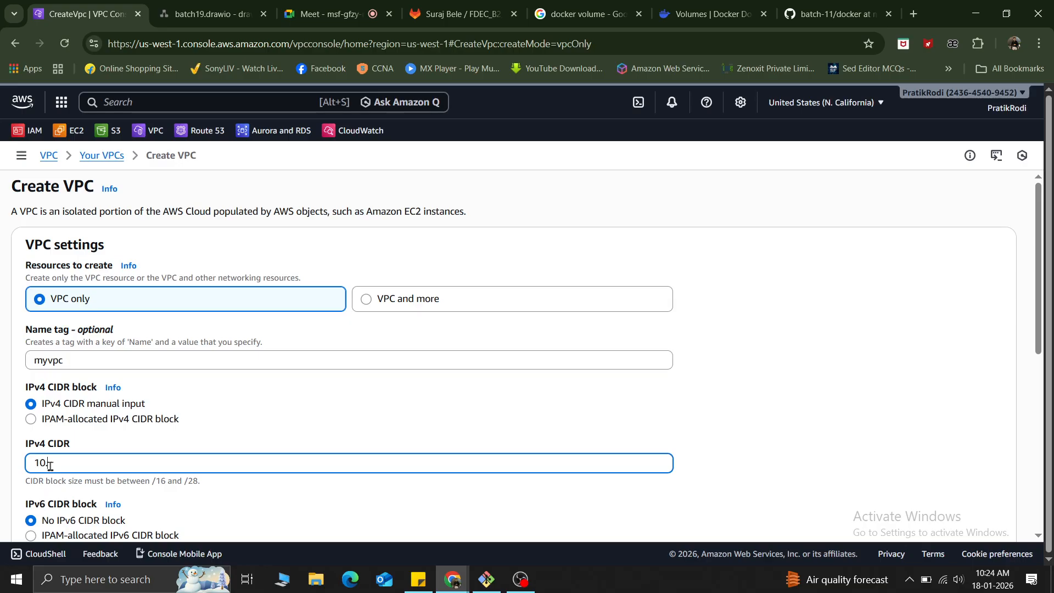
type("0.0.0/16")
left_click_drag(89, 463, 24, 464)
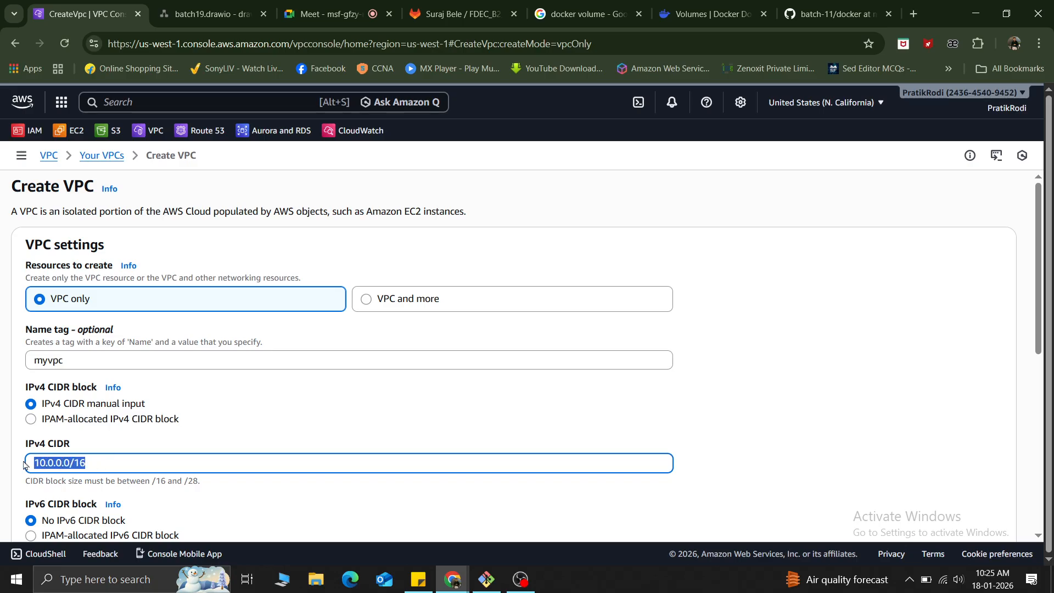
Try the Dedicated tenancy option for the new VPC and return the tenancy to Default.
scroll(282, 395, "down", 5)
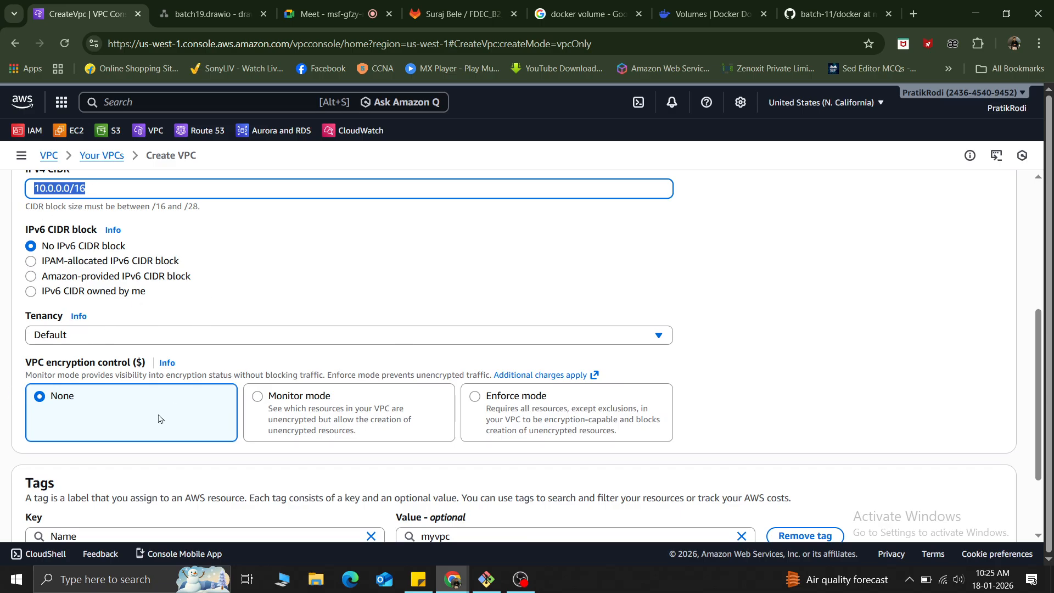
double_click(42, 317)
left_click(87, 335)
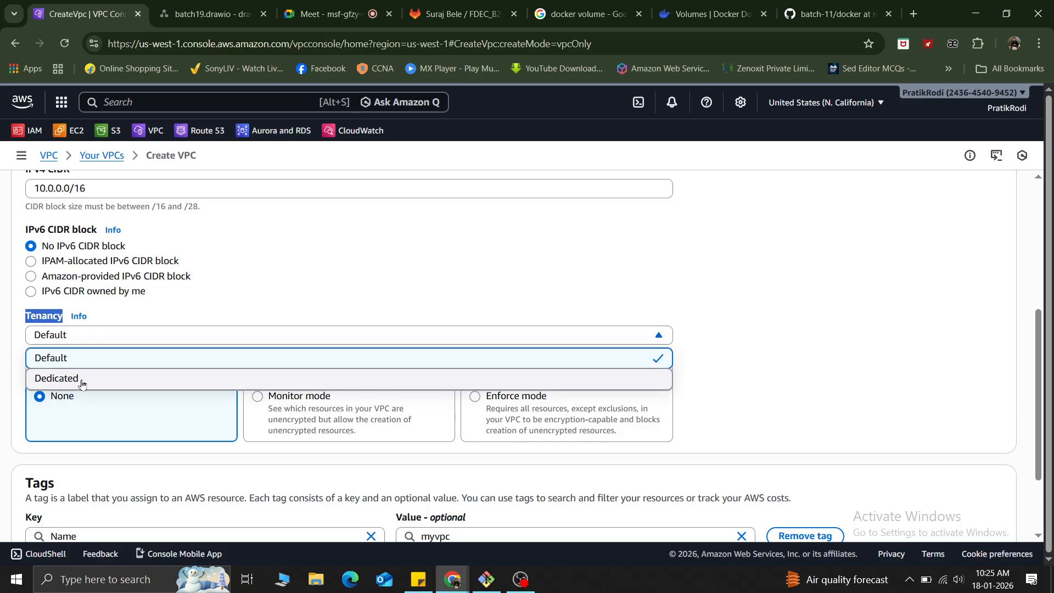
left_click(291, 266)
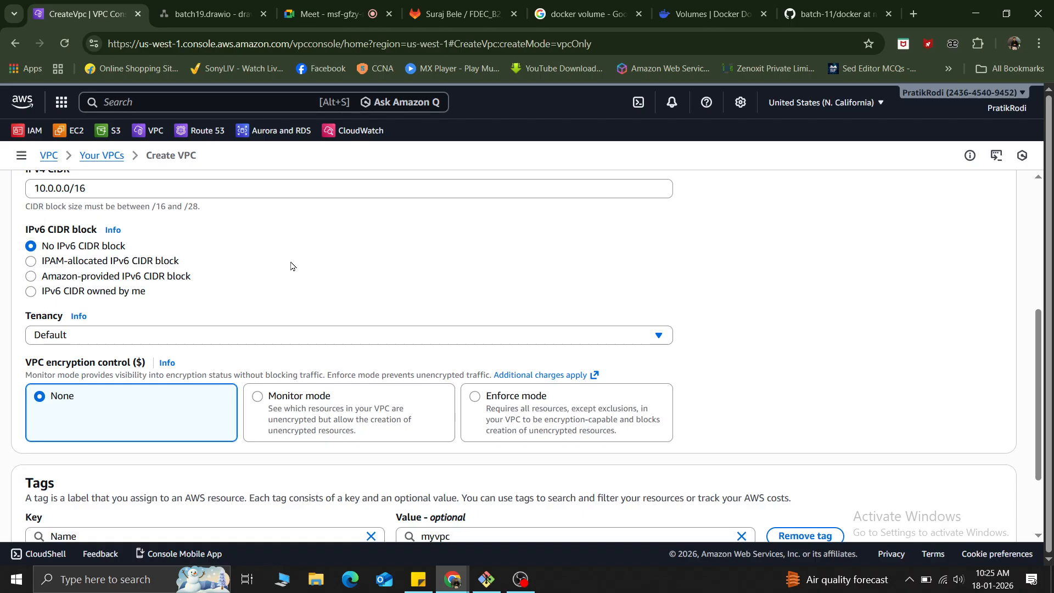
left_click(113, 339)
left_click(75, 377)
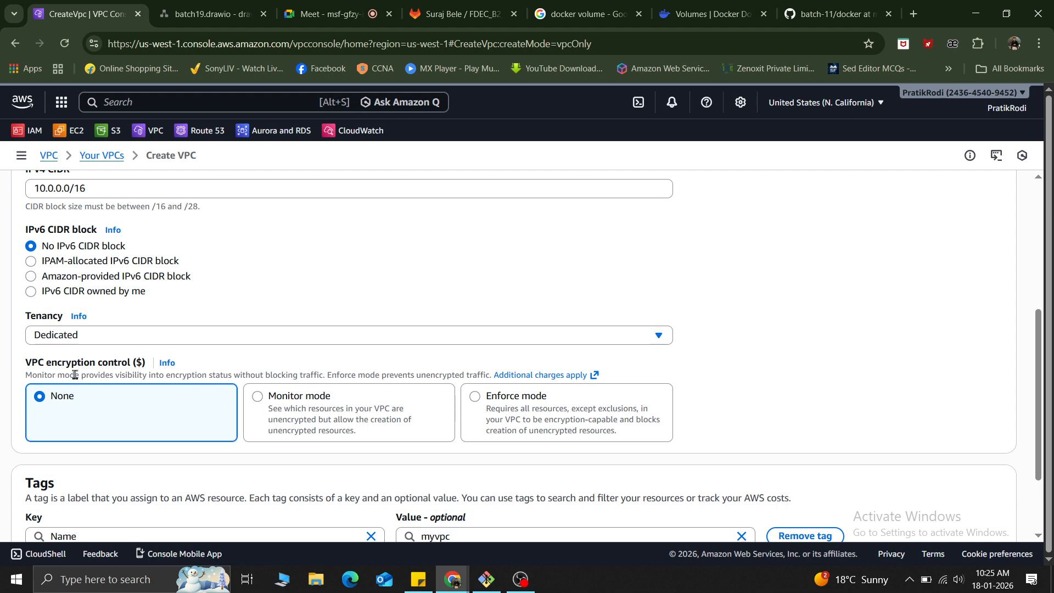
left_click(95, 335)
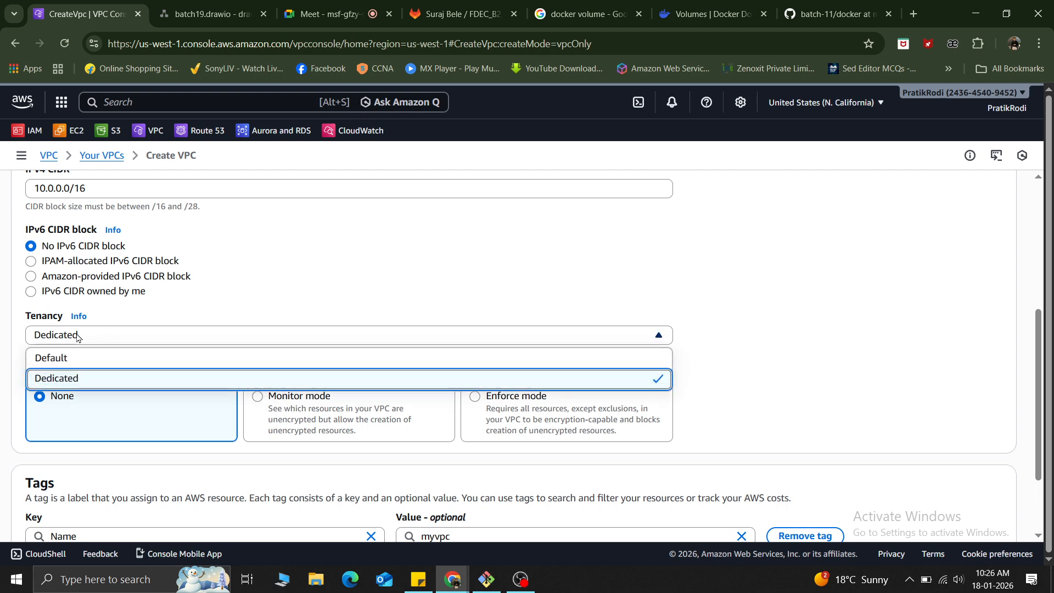
left_click(50, 359)
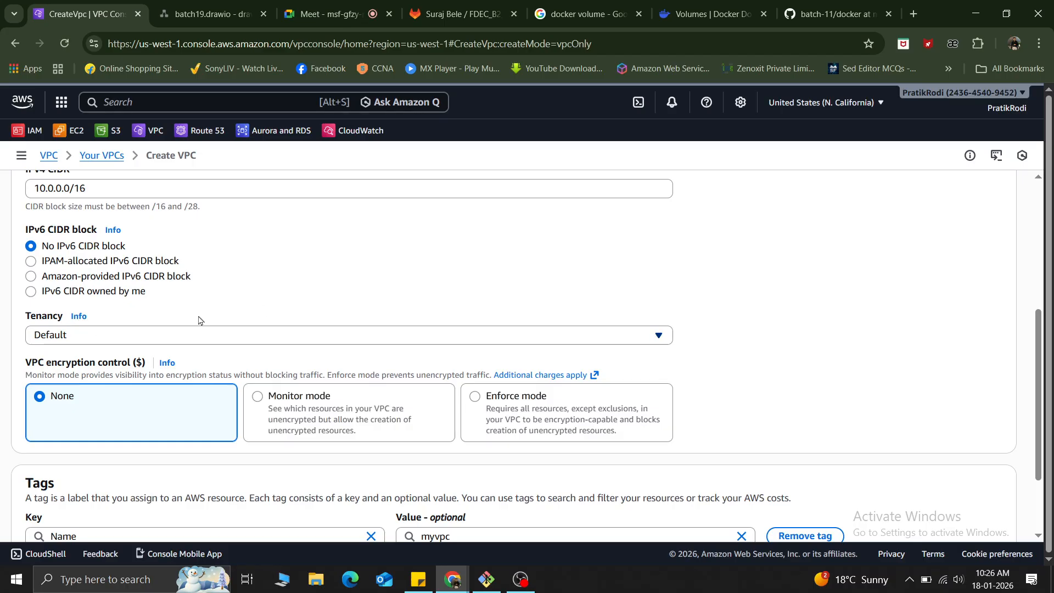
Review the new VPC's name tag, IPv4 CIDR, tenancy, encryption control and tags before creation.
scroll(198, 321, "down", 2)
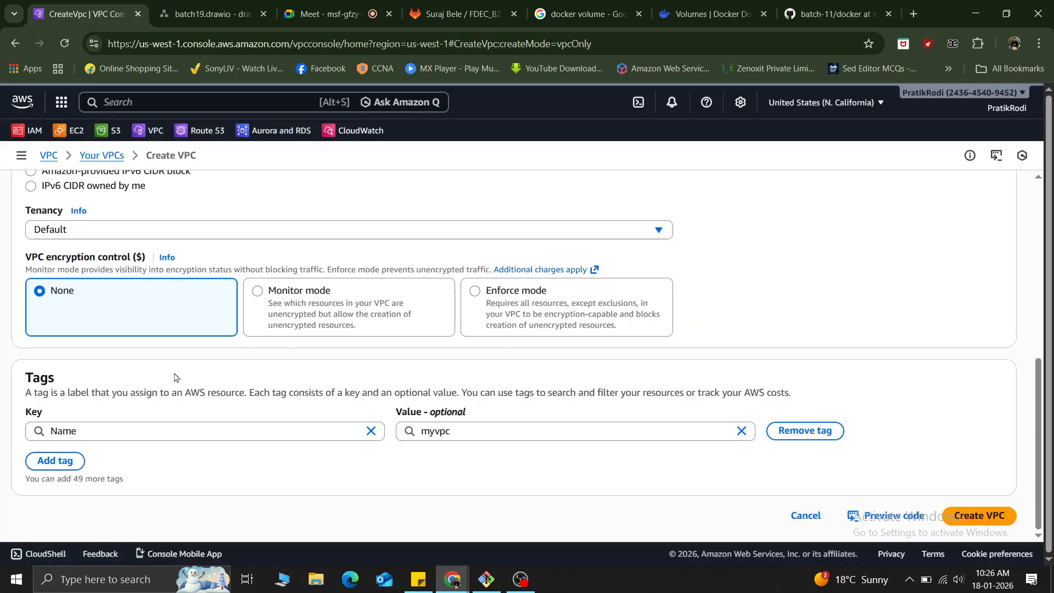
scroll(176, 377, "up", 5)
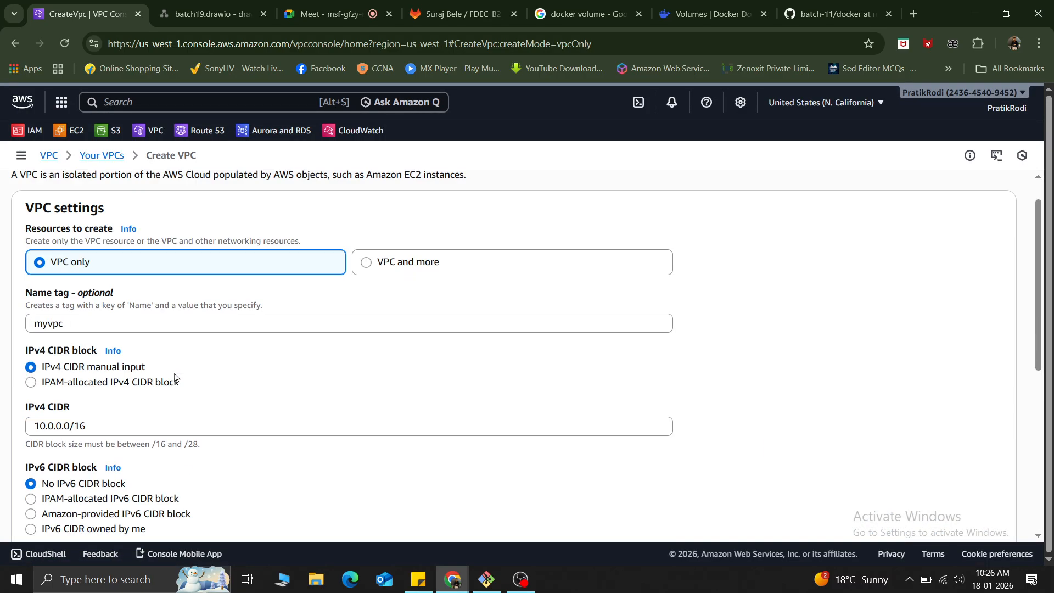
double_click(71, 328)
left_click_drag(96, 424, 3, 425)
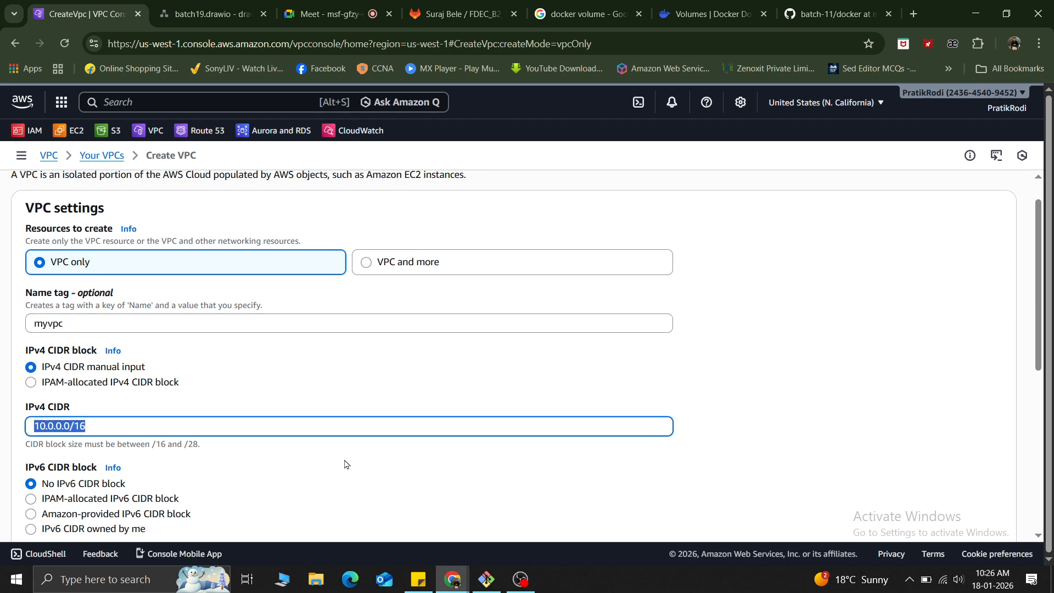
scroll(344, 464, "down", 6)
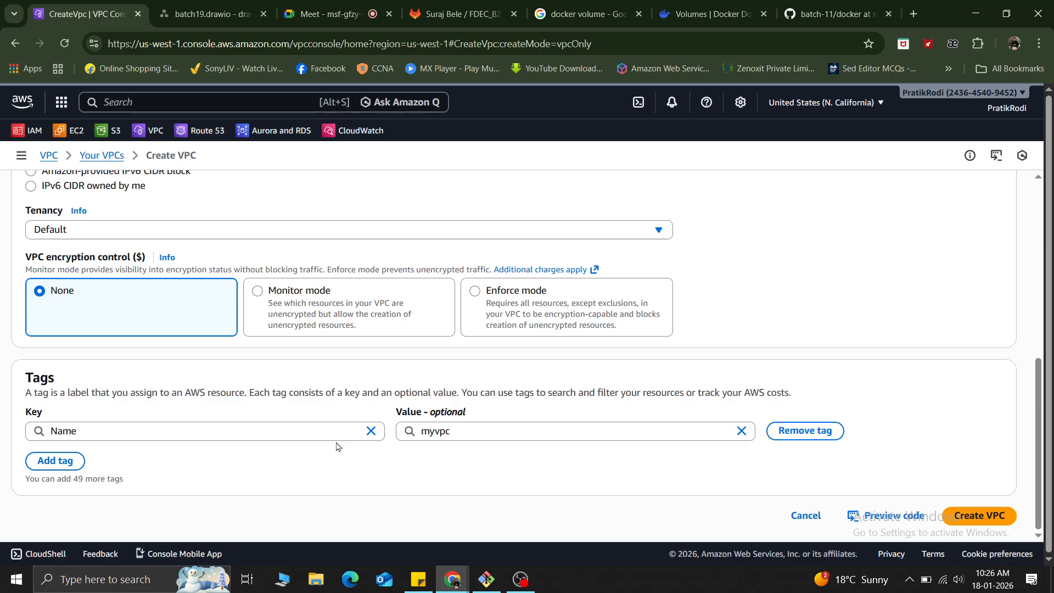
scroll(339, 447, "up", 3)
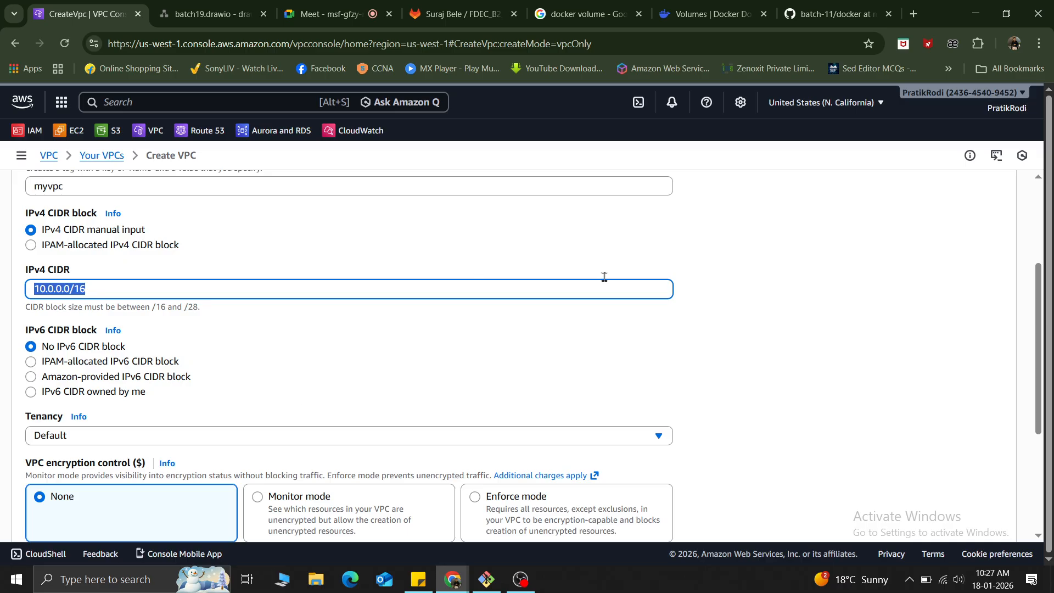
left_click(750, 370)
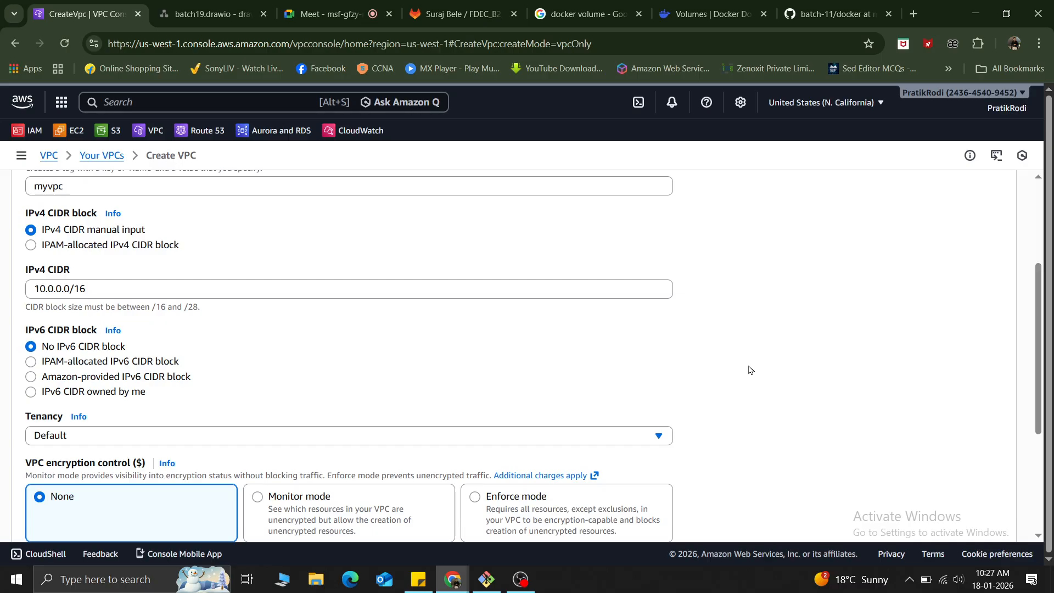
Create the VPC with the configured settings and check its name and details.
scroll(772, 353, "down", 4)
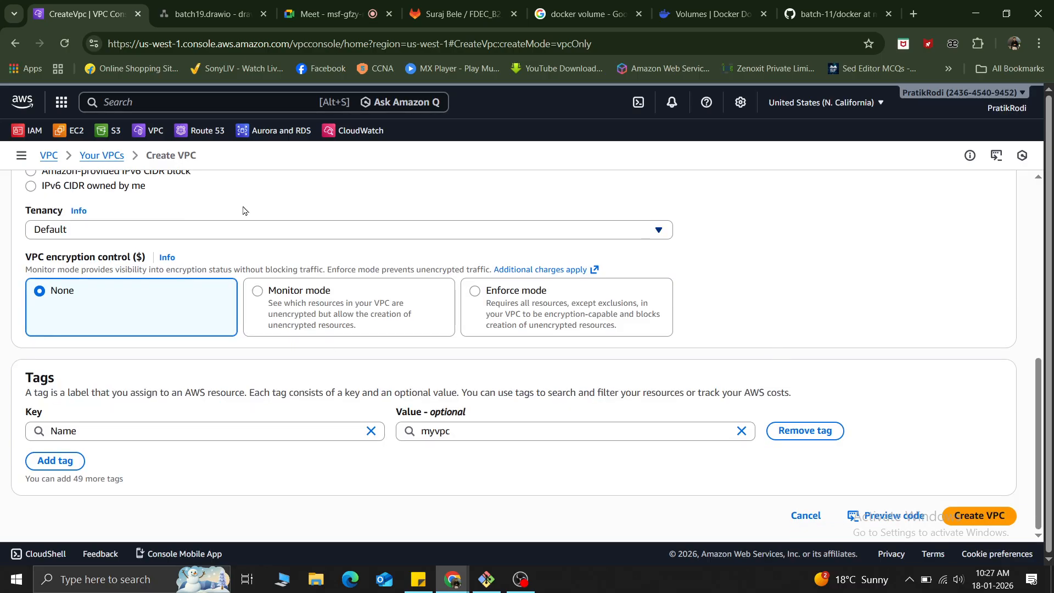
left_click(1000, 525)
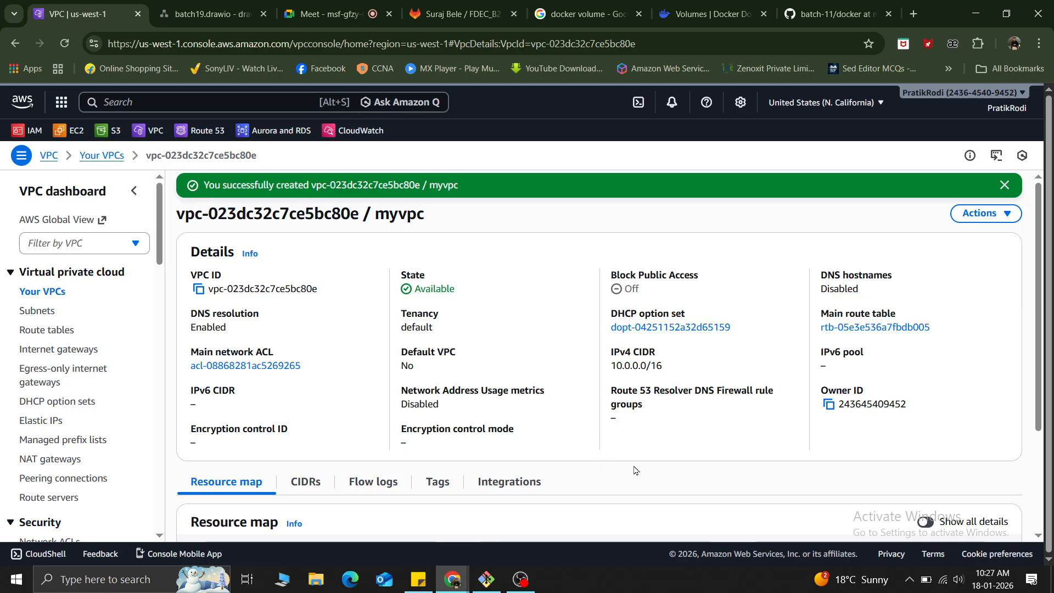
left_click_drag(426, 214, 356, 213)
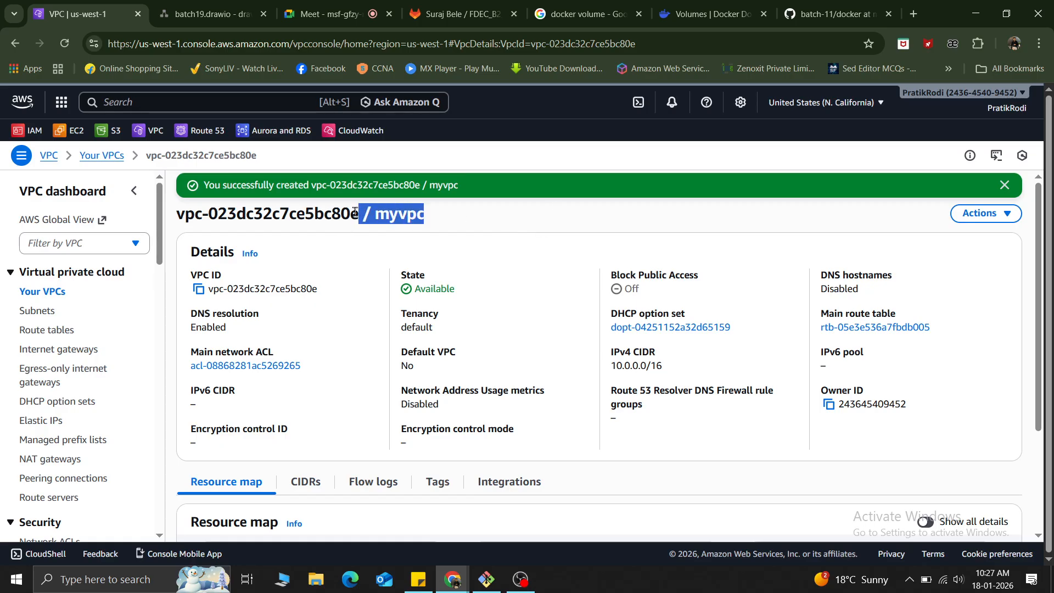
left_click_drag(189, 250, 874, 488)
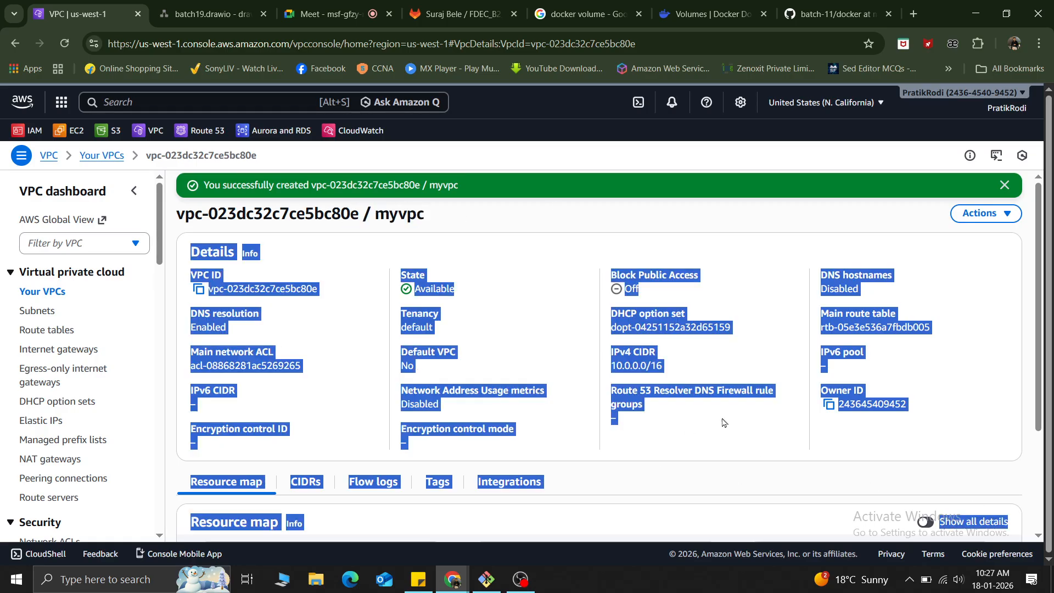
left_click(732, 445)
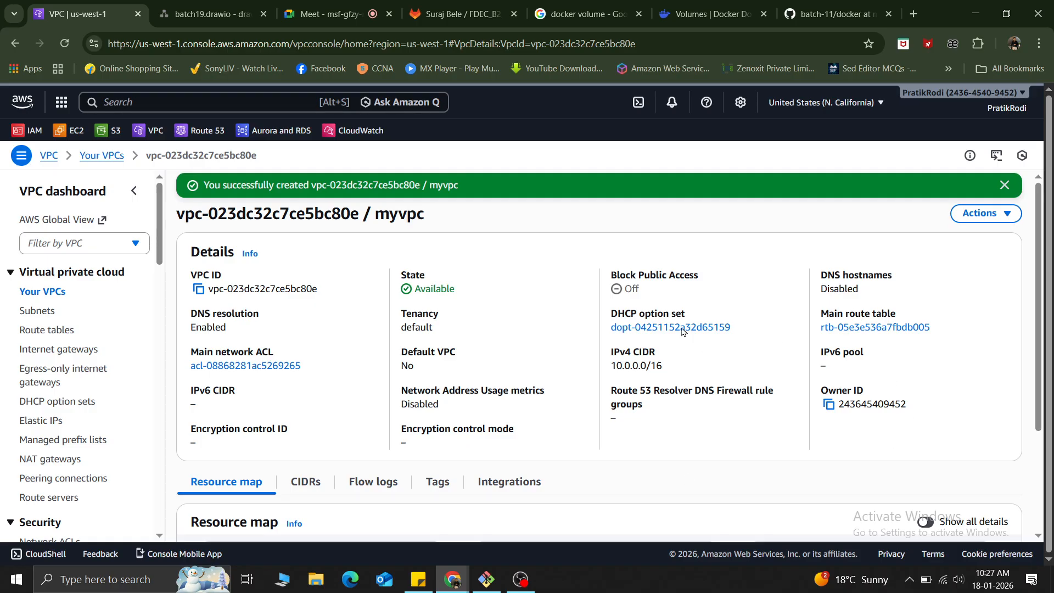
Examine myvpc's DHCP option set, main route table and resource map, including its subnets, and compare them with the network diagram.
left_click_drag(610, 318, 693, 318)
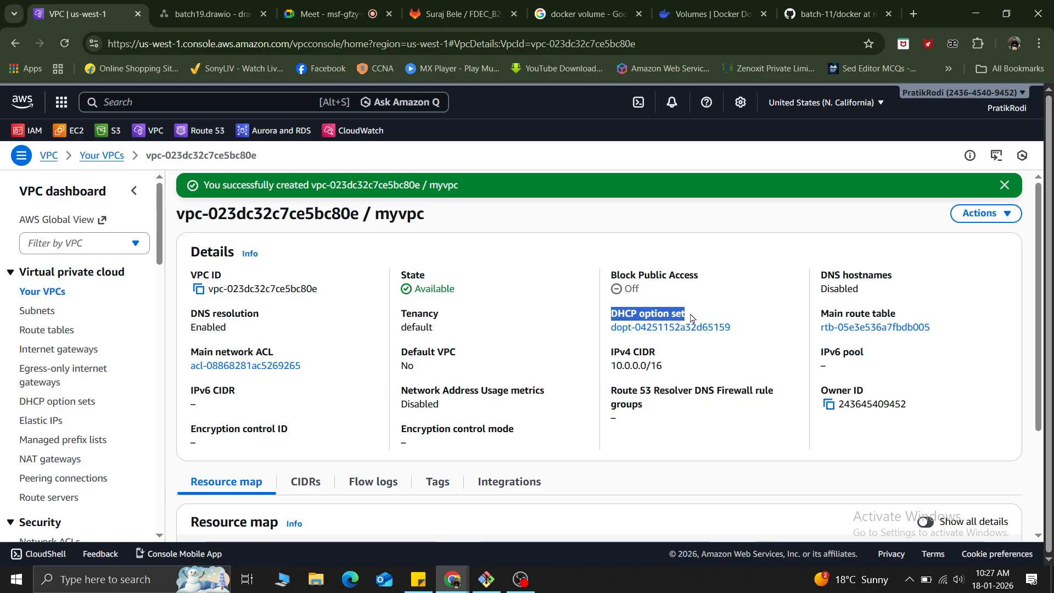
left_click_drag(897, 314, 820, 313)
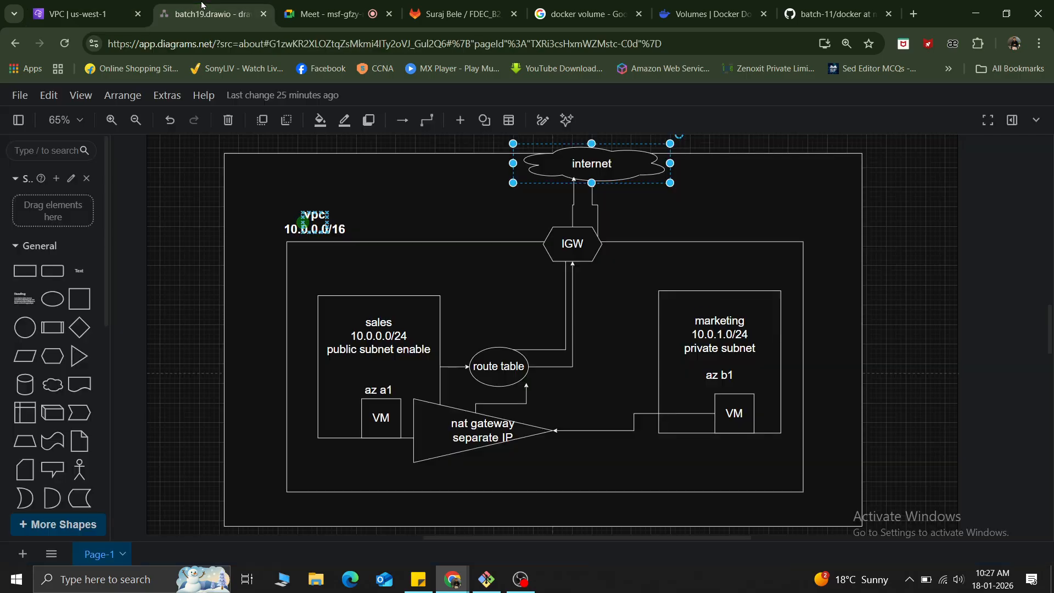
left_click(208, 14)
left_click(82, 13)
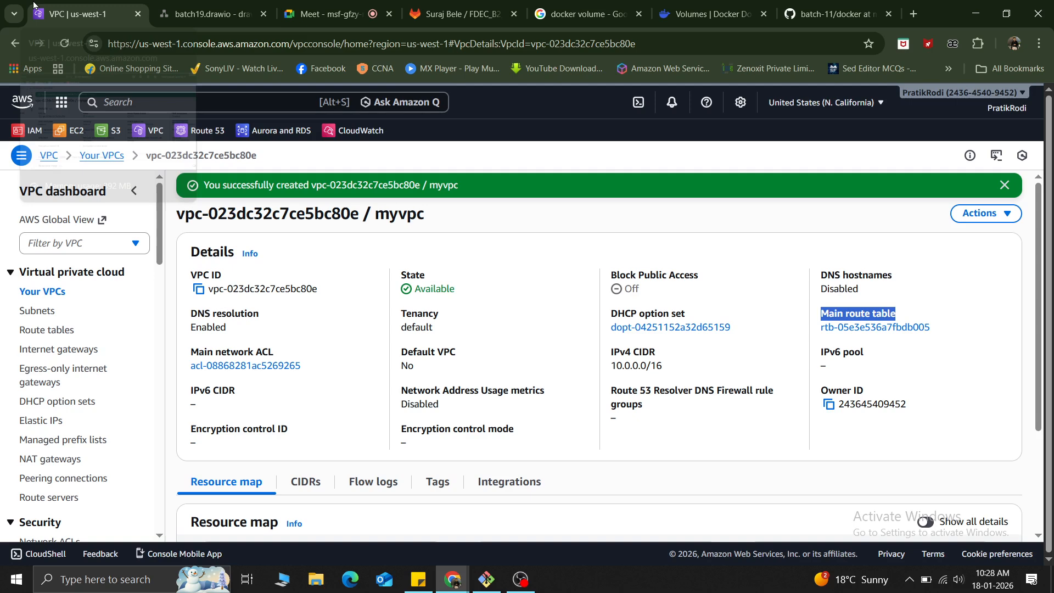
scroll(659, 429, "down", 1)
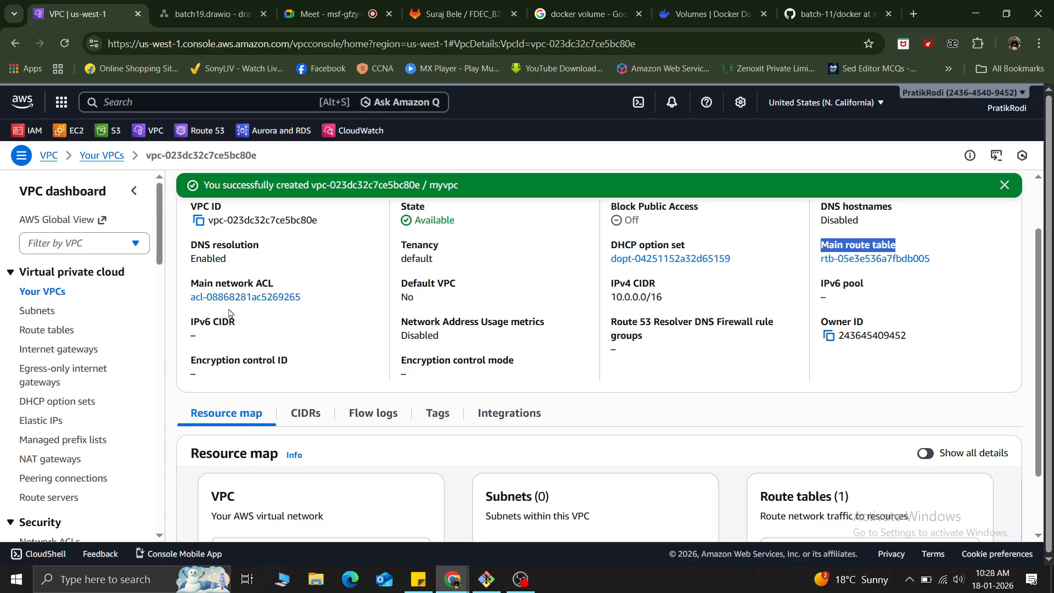
scroll(501, 356, "up", 1)
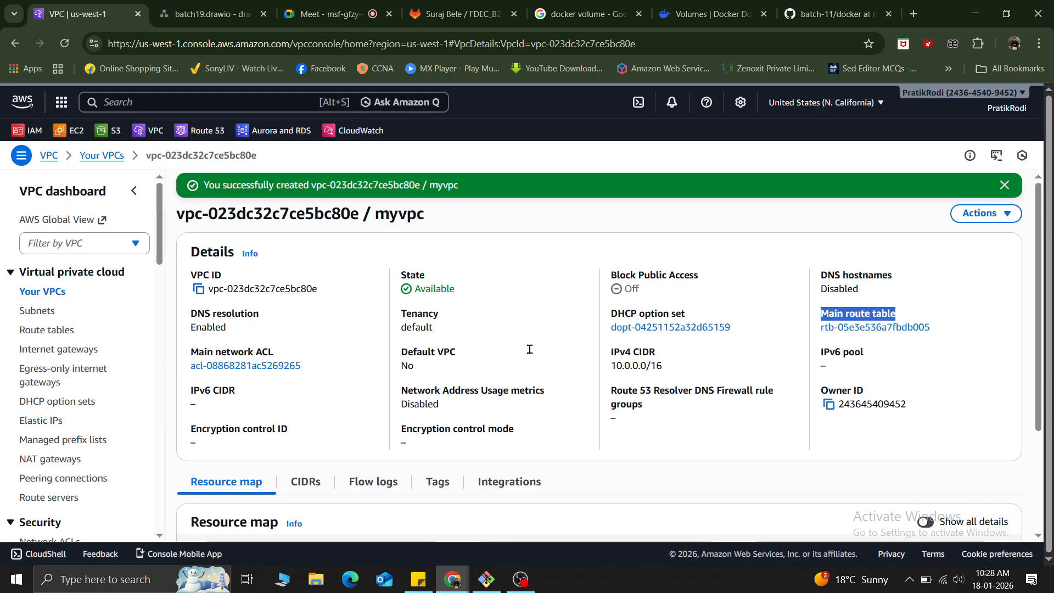
scroll(529, 348, "down", 3)
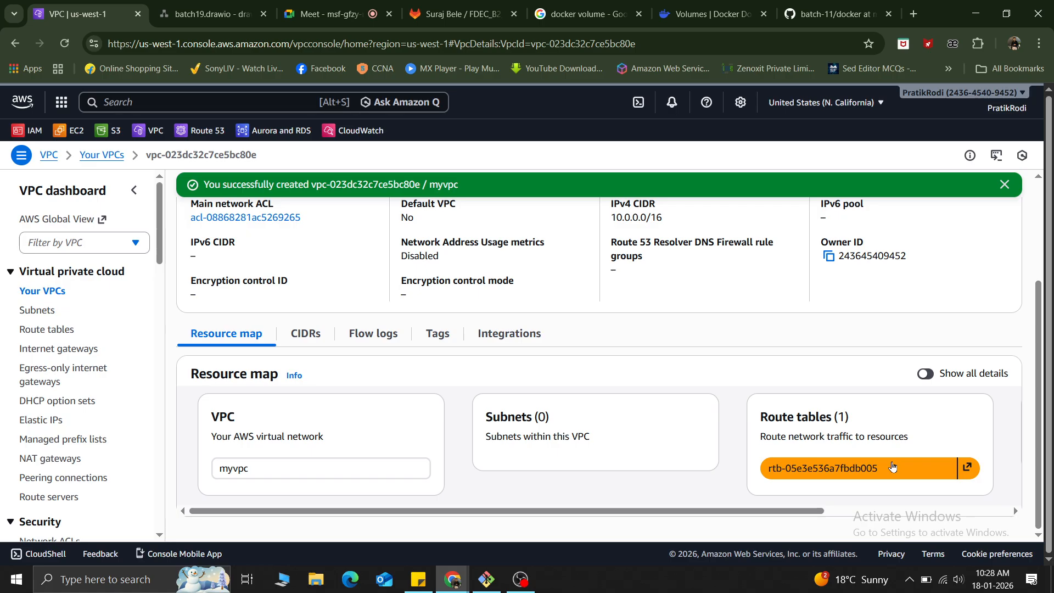
left_click_drag(486, 417, 557, 429)
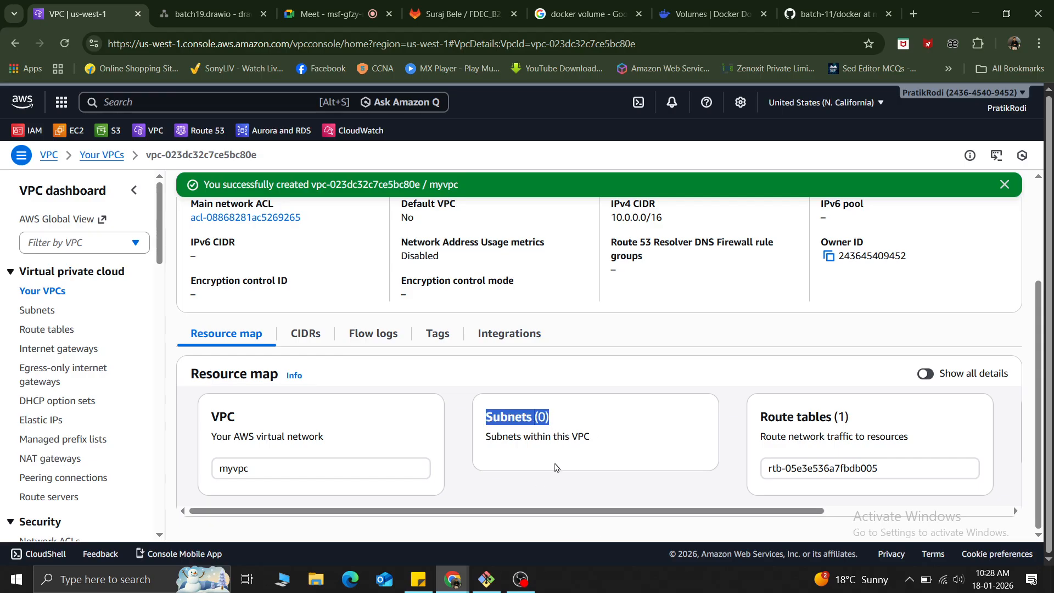
Start a new subnet, check the sales and marketing subnets in the network diagram, and select myvpc as its VPC.
left_click(40, 311)
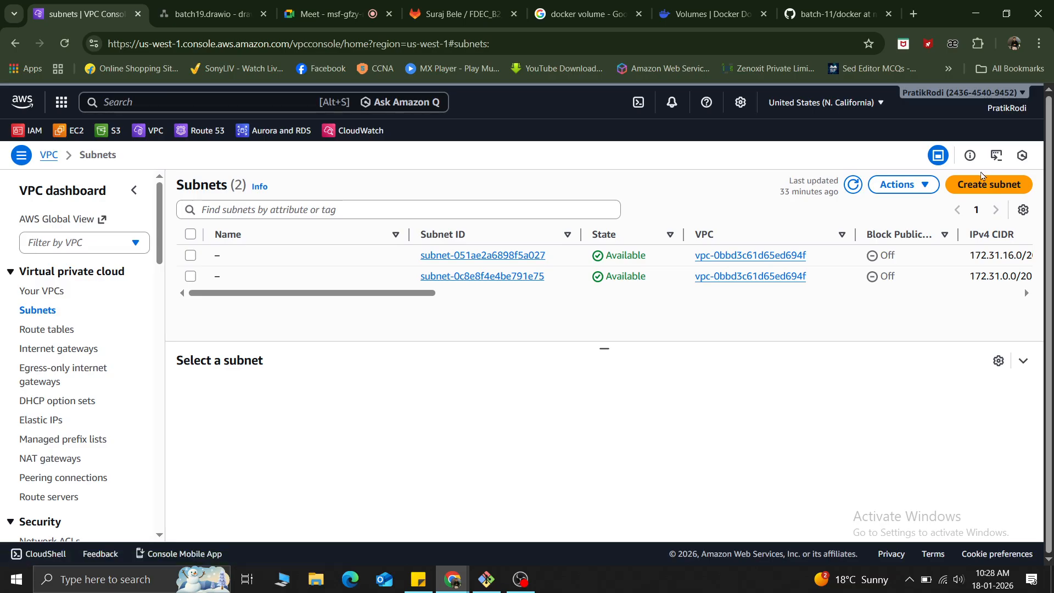
left_click(970, 187)
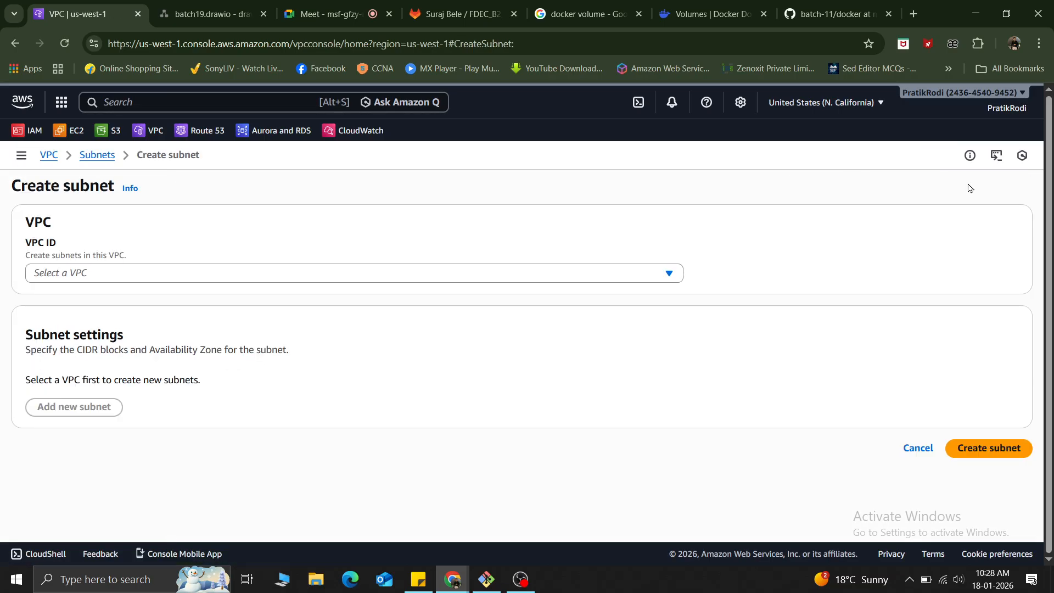
left_click(64, 276)
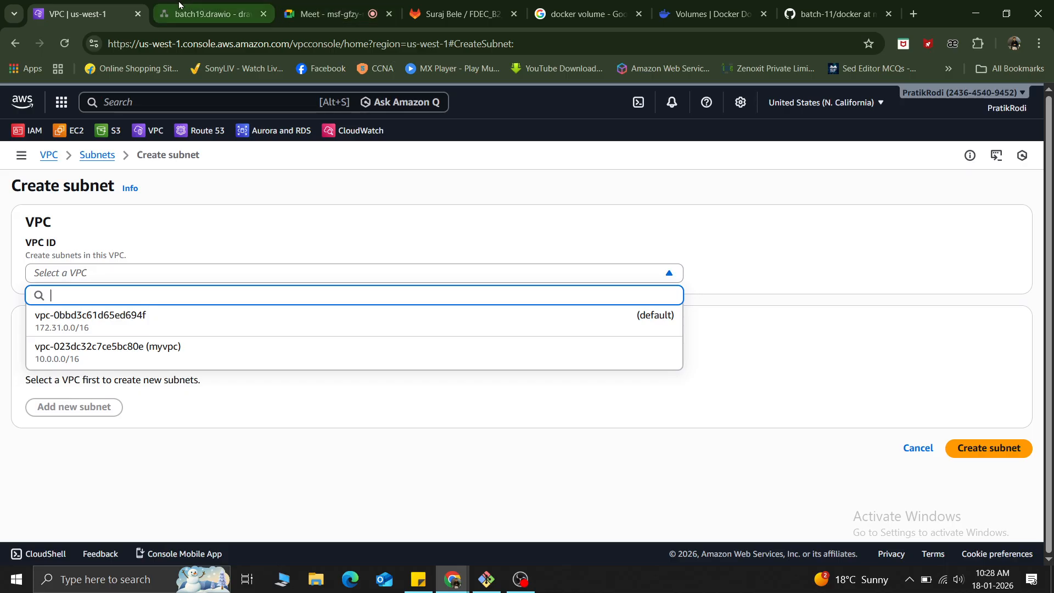
left_click(235, 6)
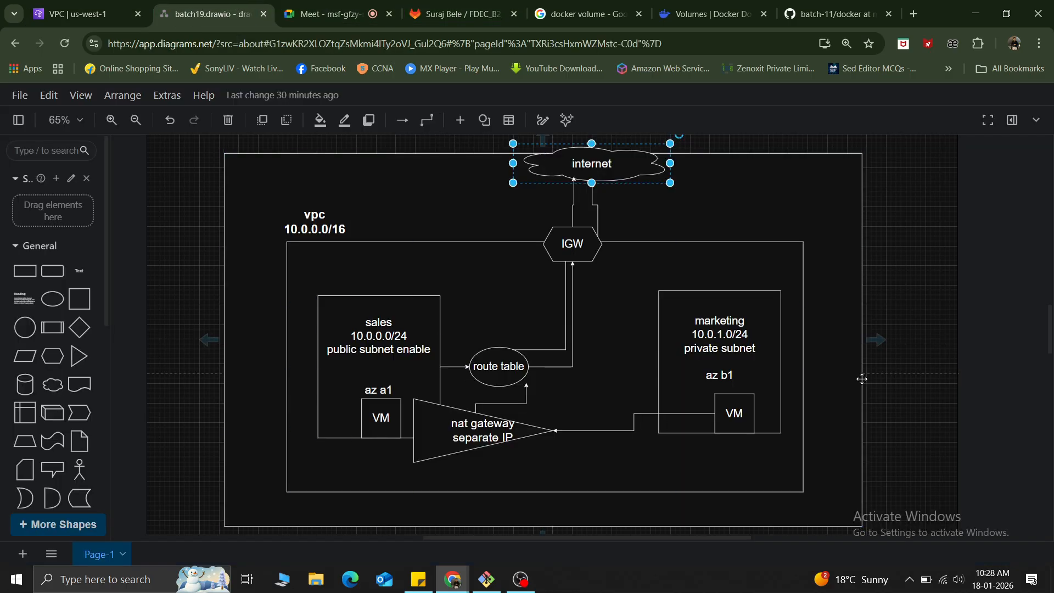
left_click(704, 343)
left_click(440, 342)
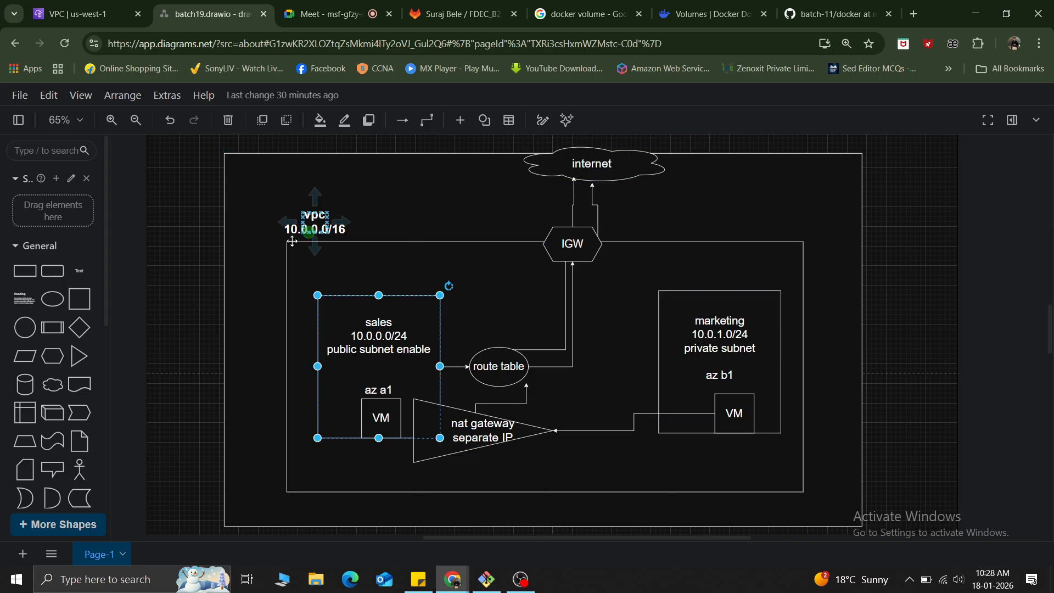
left_click(22, 5)
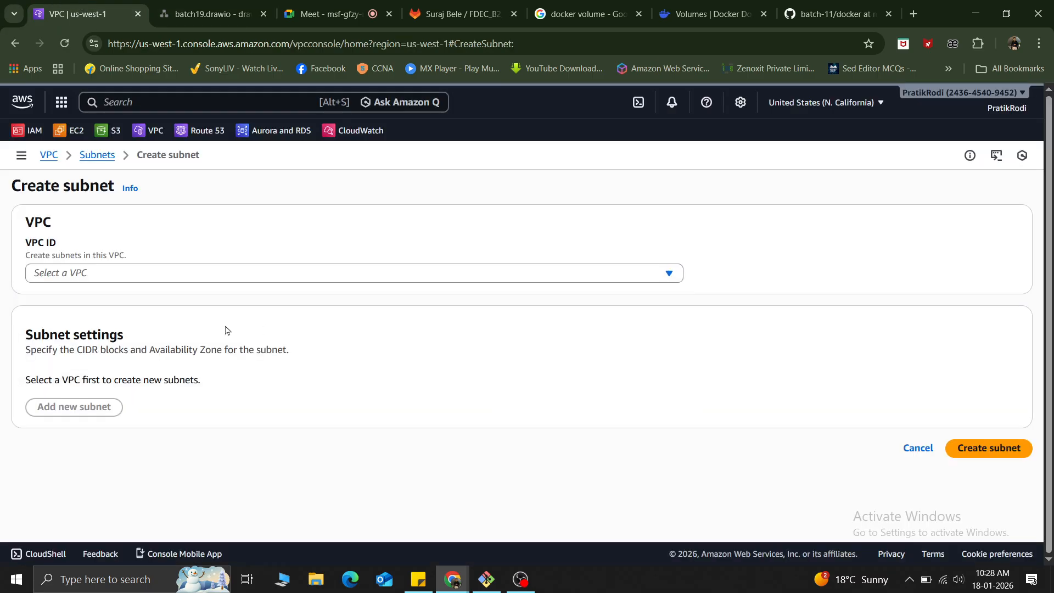
left_click(78, 273)
left_click(160, 355)
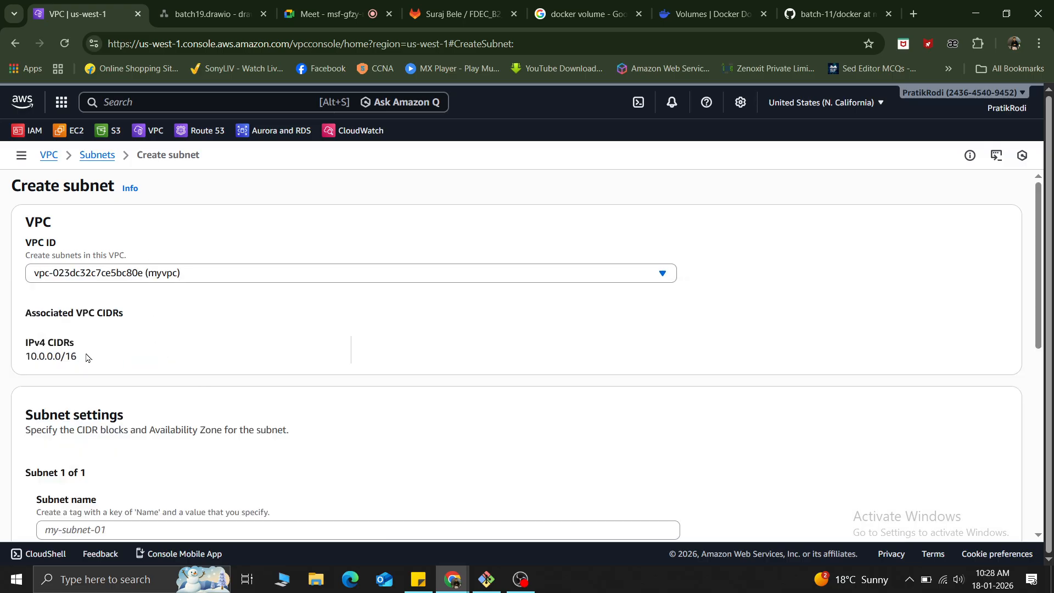
Check the VPC's CIDR and the sales subnet in the network diagram, and name the new subnet public-subnet-sales.
left_click_drag(88, 357, 9, 333)
scroll(295, 362, "down", 3)
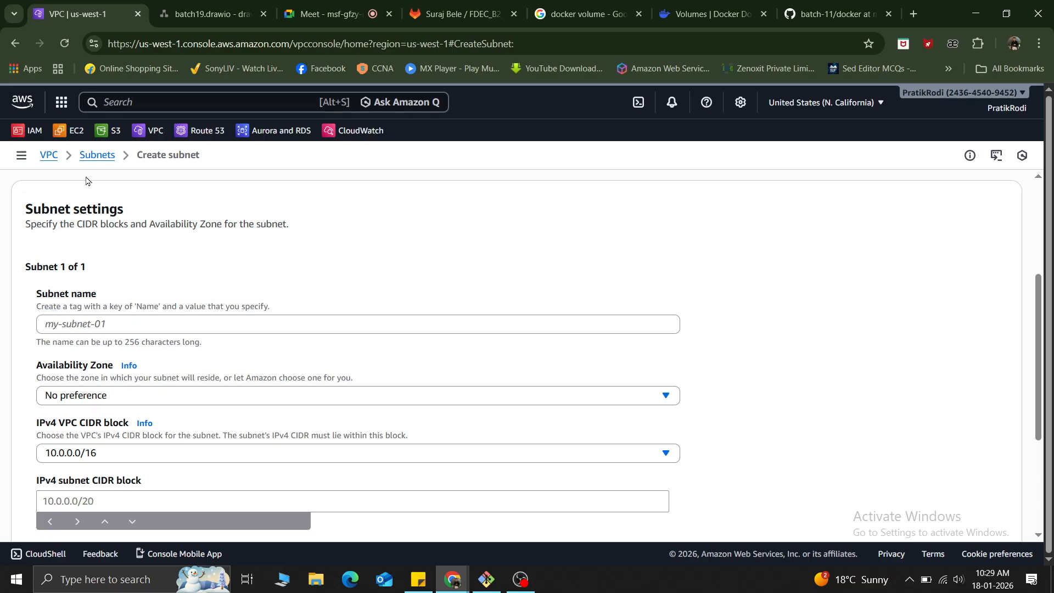
left_click(86, 323)
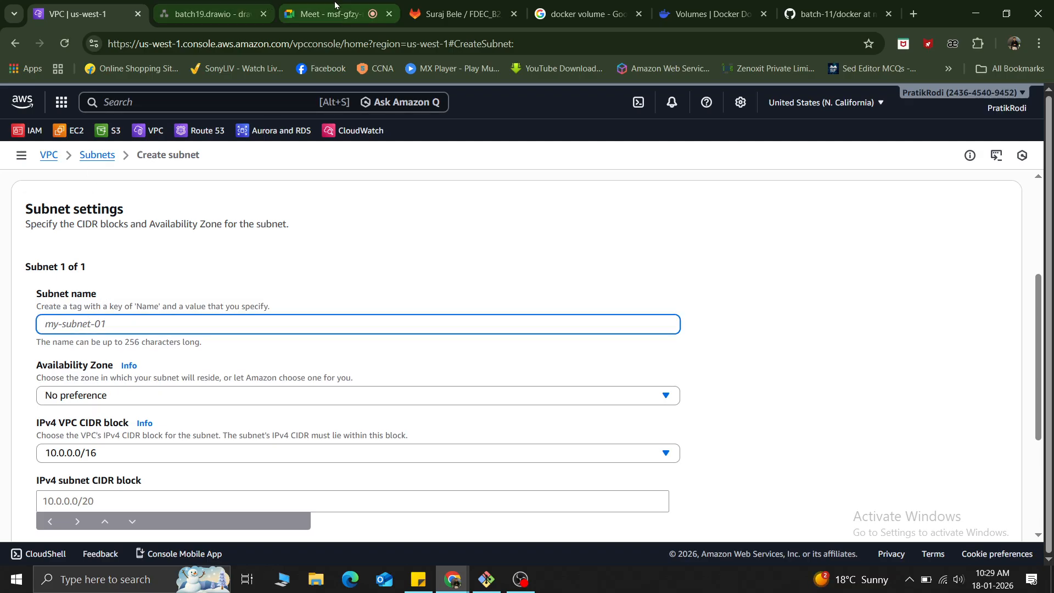
left_click(242, 5)
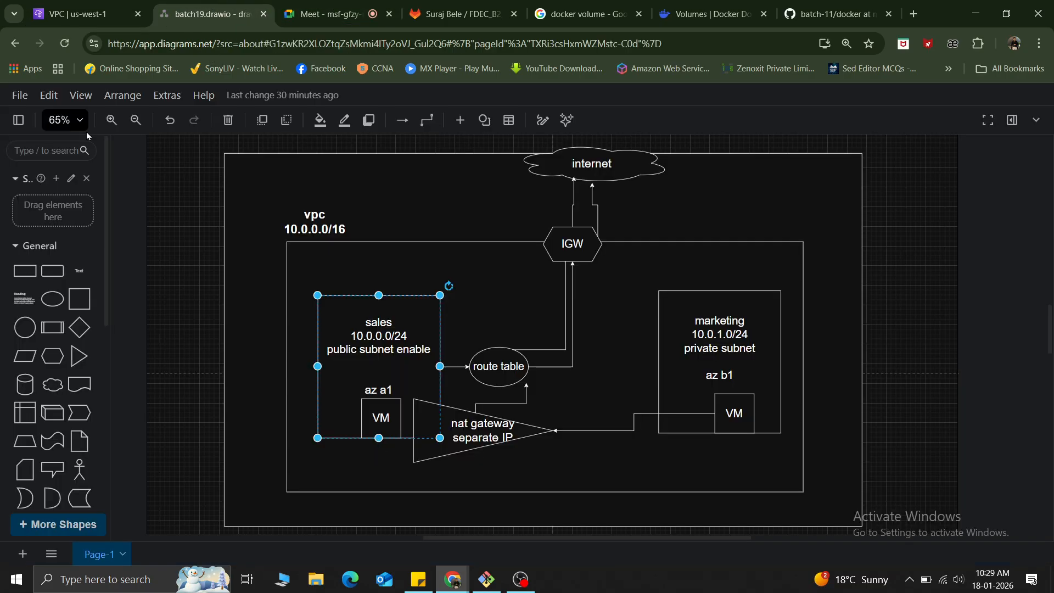
left_click(83, 13)
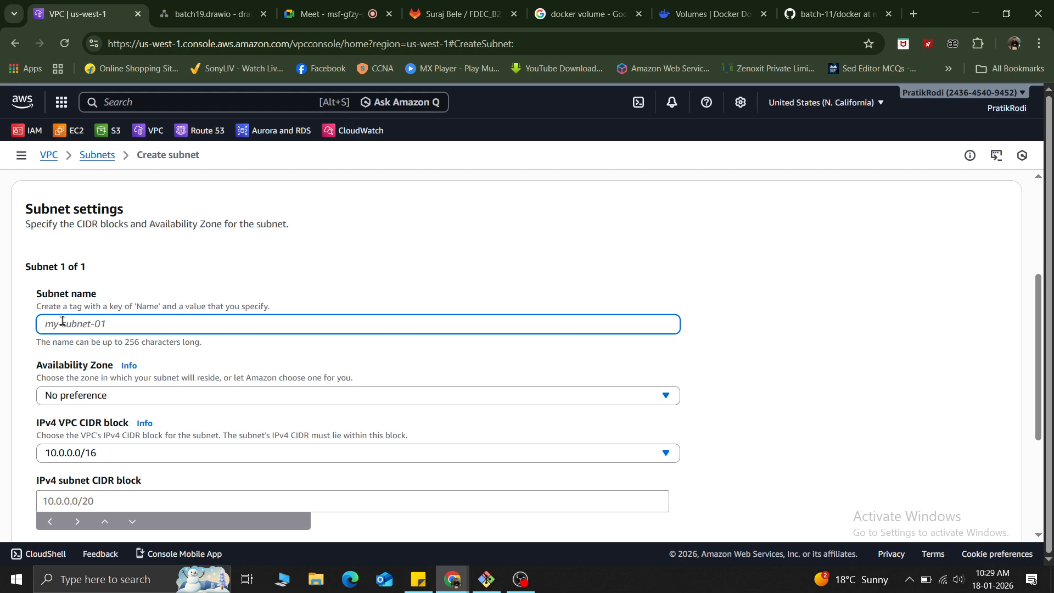
type("sales")
key("ctrl+a")
key("BackSpace")
type("public-subnet-sales")
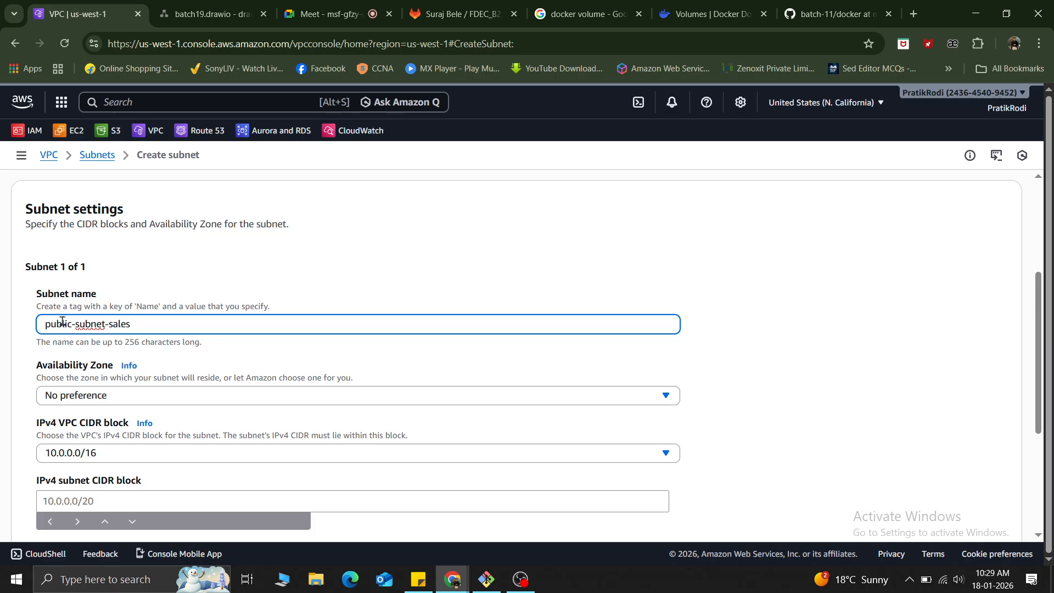
left_click(224, 366)
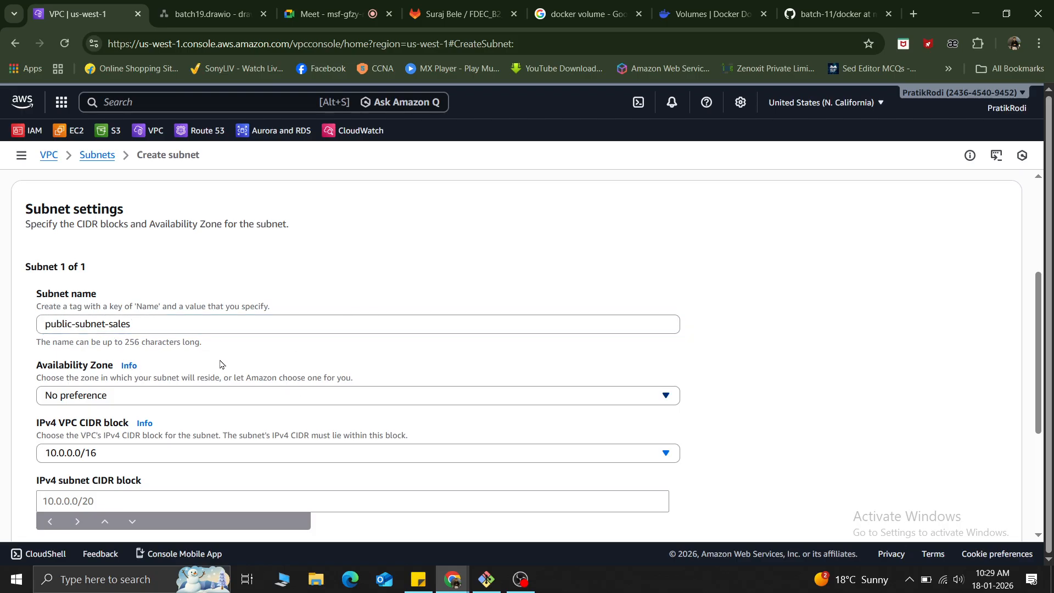
Check the sales subnet's zone in the network diagram and set the new subnet's Availability Zone to usw1-az1 (us-west-1a).
left_click(209, 14)
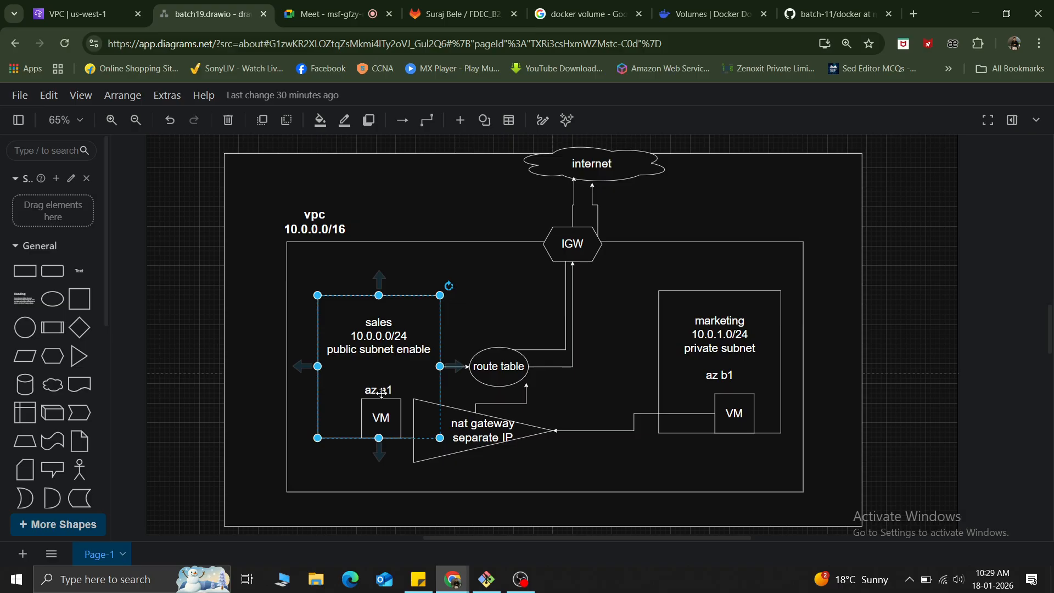
left_click(83, 14)
scroll(159, 438, "down", 1)
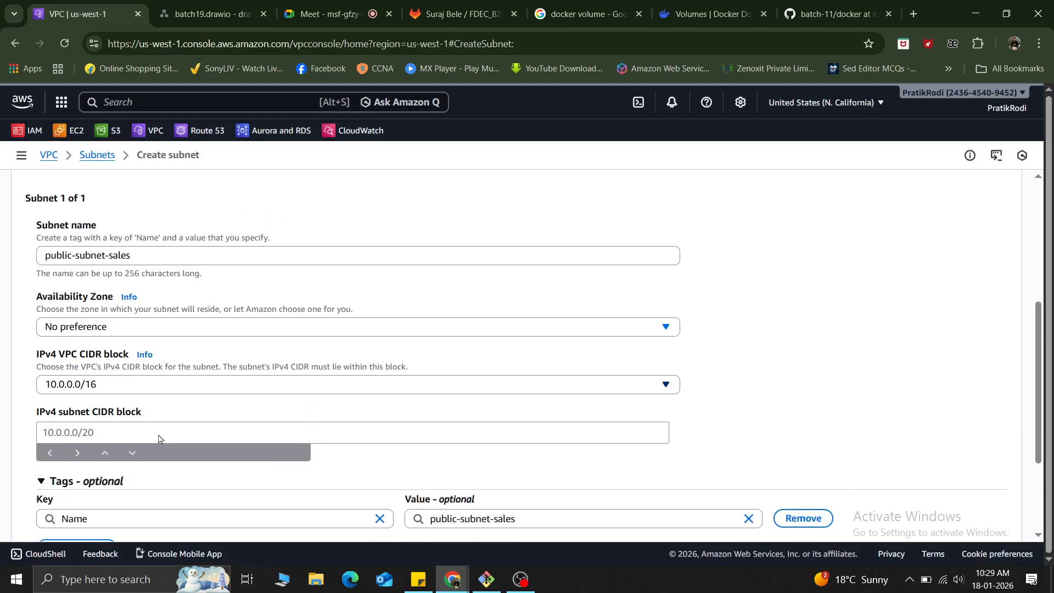
left_click(158, 326)
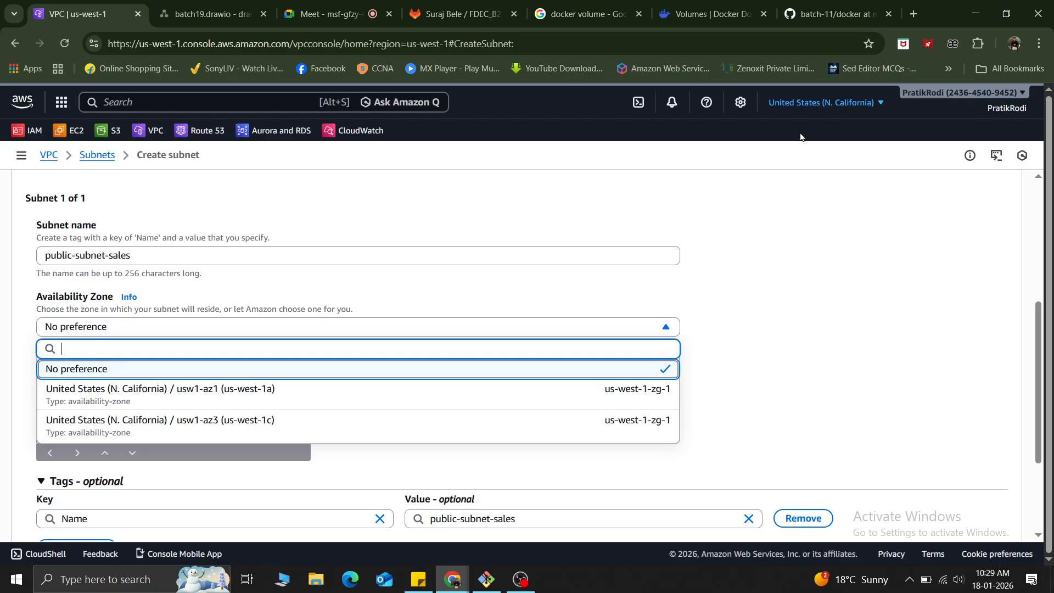
left_click(237, 406)
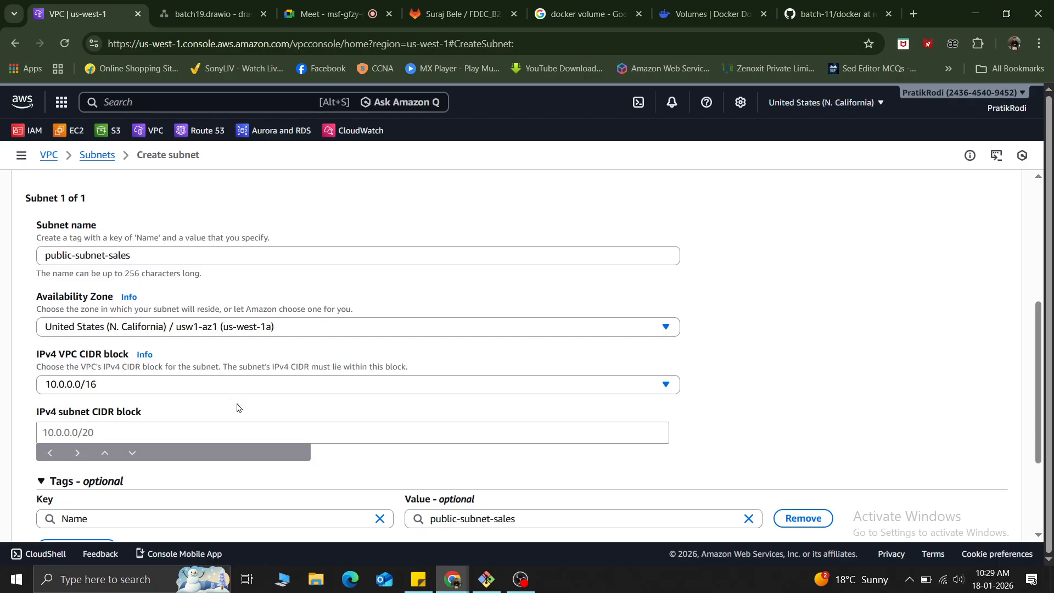
Try No preference for the subnet's Availability Zone and return it to usw1-az1 (us-west-1a).
left_click(176, 326)
left_click(87, 366)
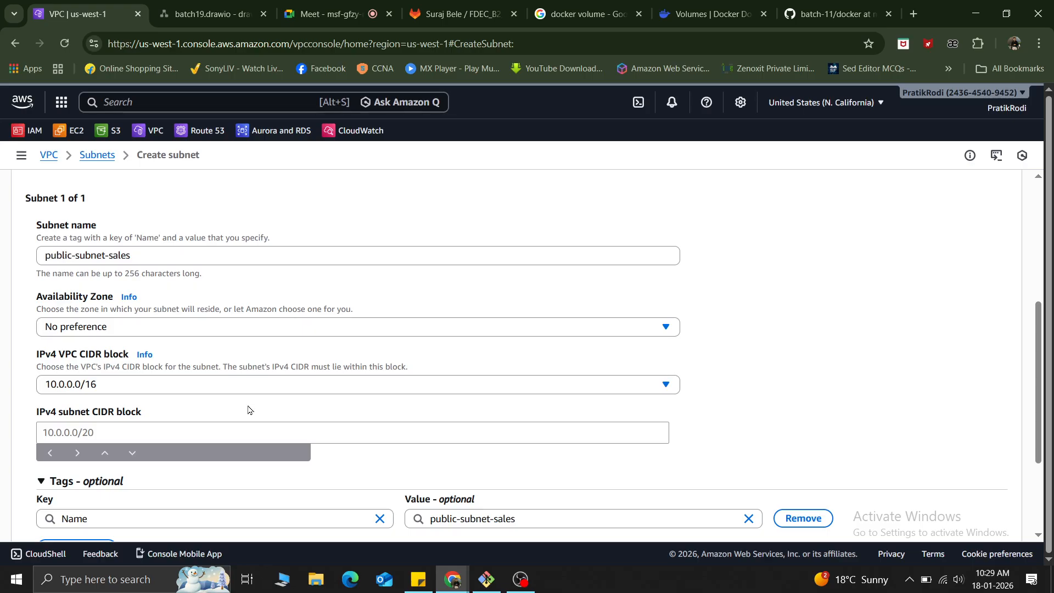
left_click(302, 334)
left_click(228, 393)
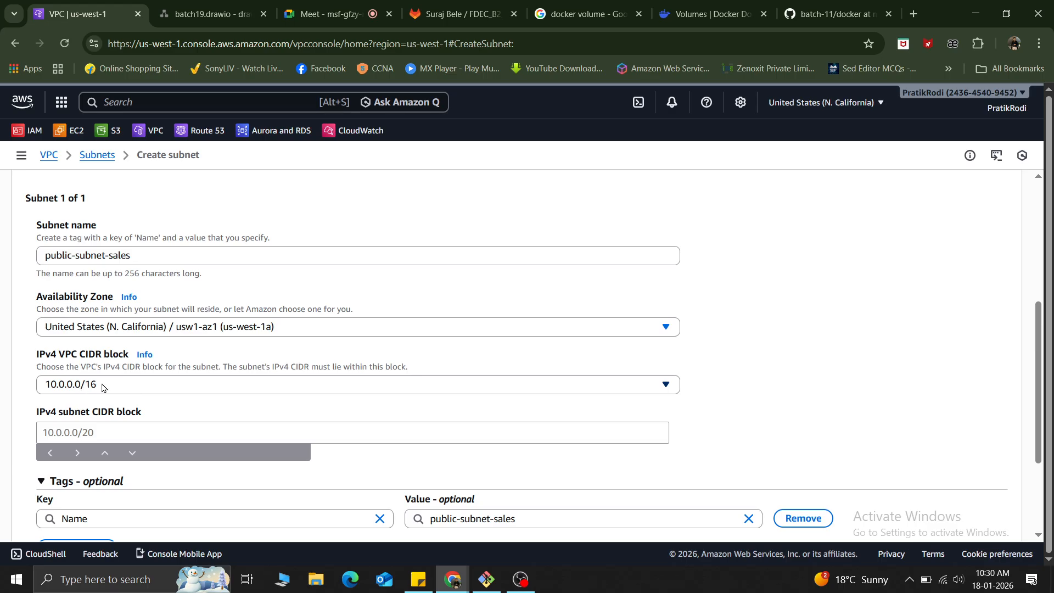
Review the associated VPC IPv4 CIDR together with the subnet's name, Availability Zone and VPC CIDR block.
scroll(102, 387, "up", 5)
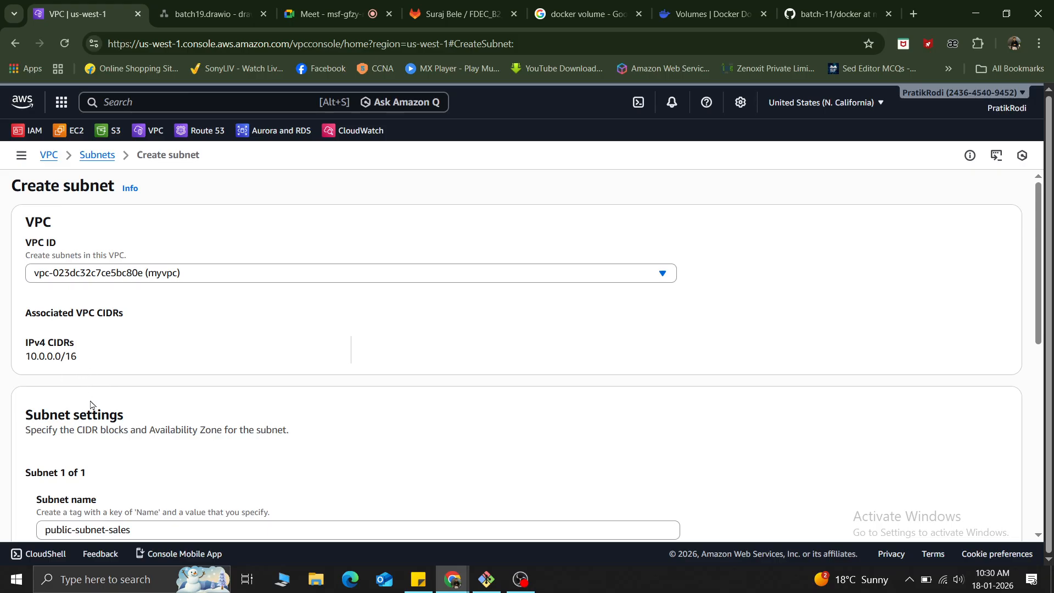
left_click_drag(87, 361, 12, 360)
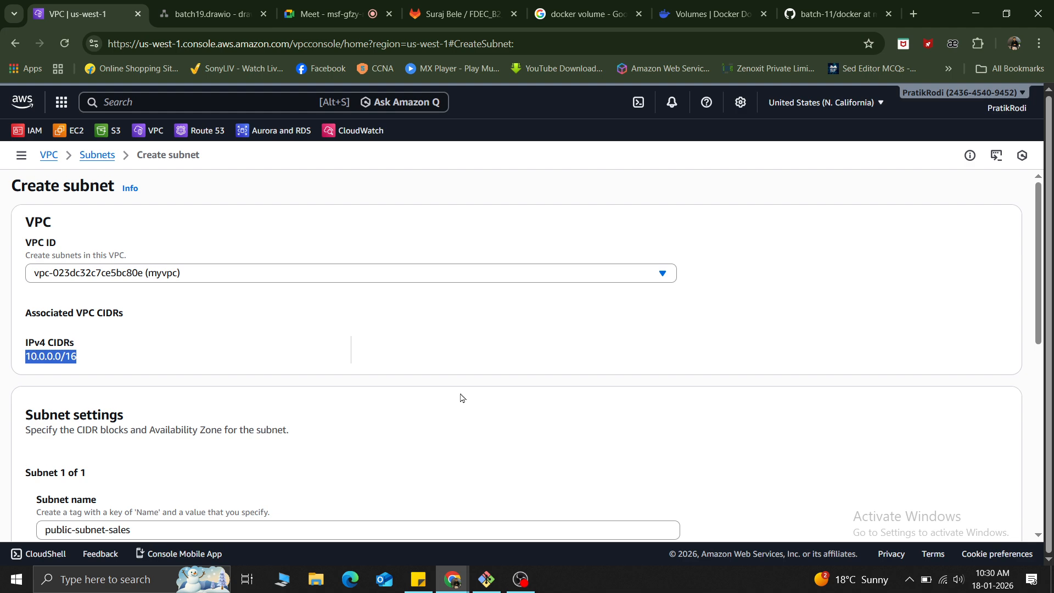
scroll(461, 398, "down", 3)
scroll(462, 397, "up", 2)
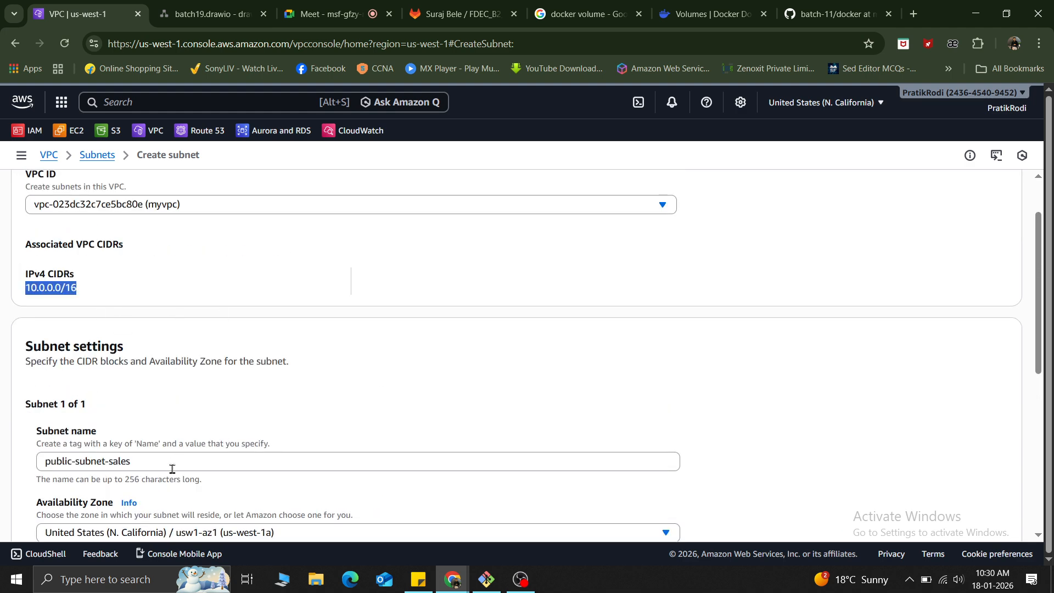
scroll(172, 469, "down", 1)
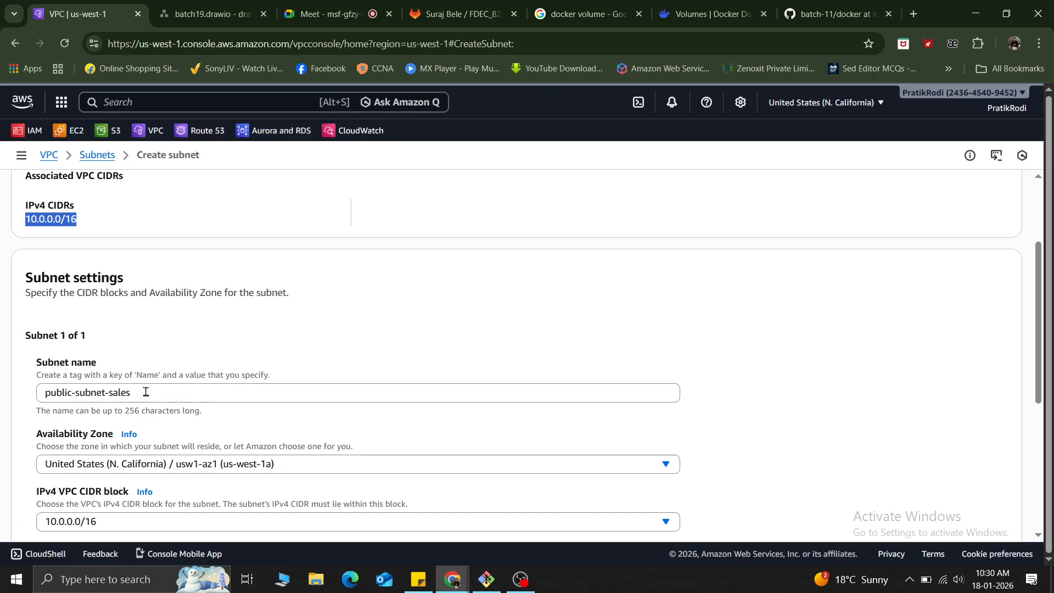
Set the sales subnet's IPv4 subnet CIDR block to 10.0.0.0/24 within the VPC's 10.0.0.0/16 block.
left_click(367, 330)
scroll(366, 329, "down", 3)
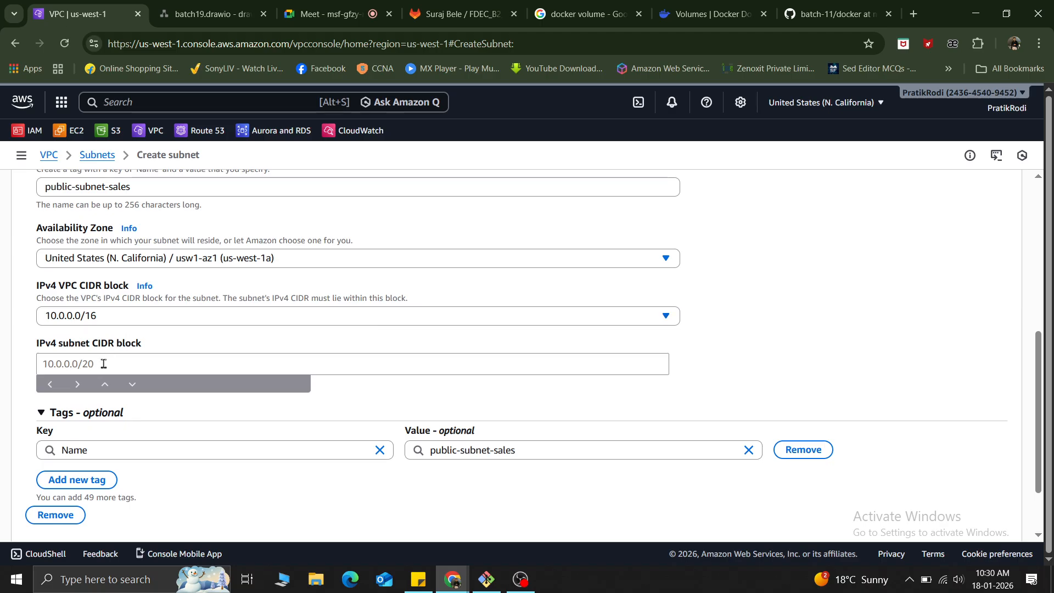
left_click(115, 315)
left_click(115, 314)
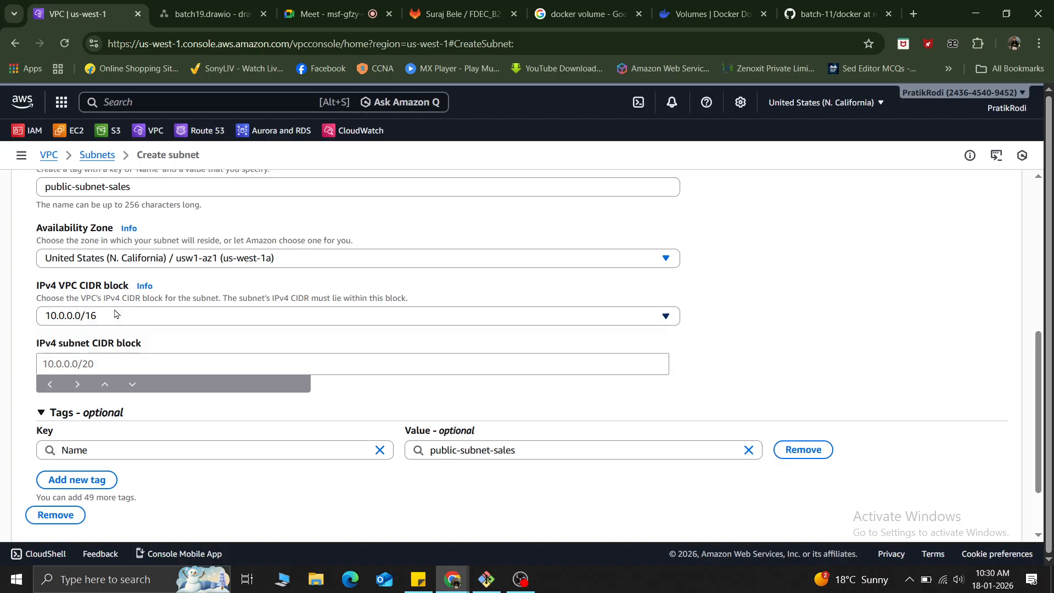
left_click_drag(34, 286, 129, 286)
left_click(70, 360)
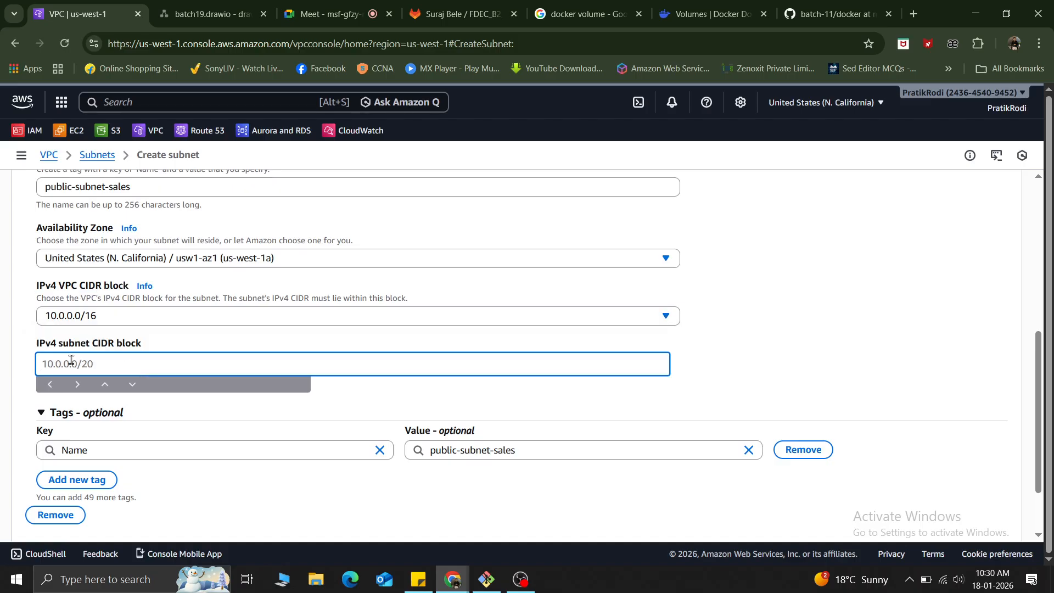
type("10.0.0.0/24")
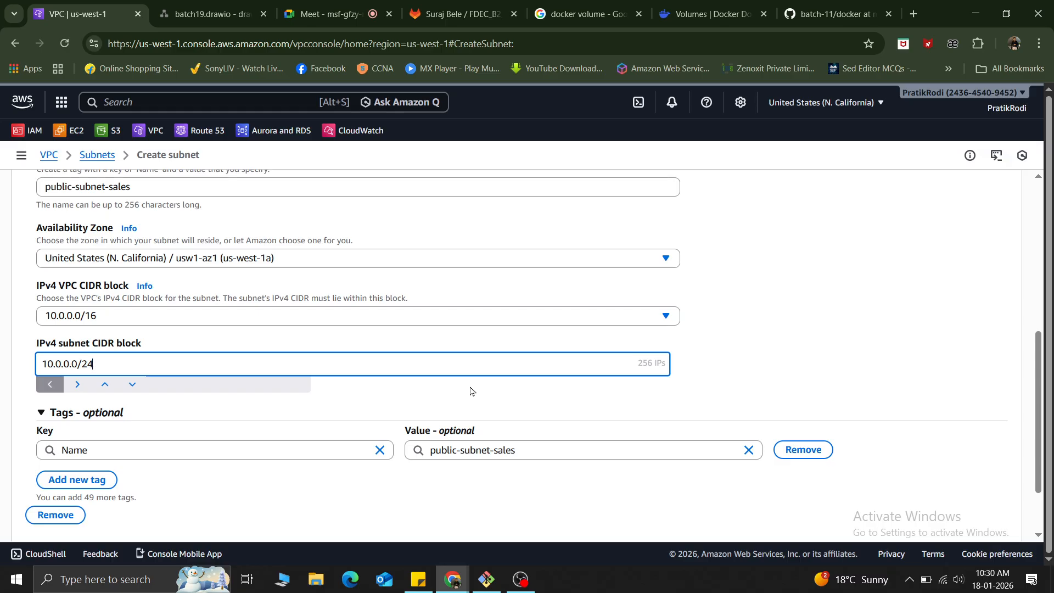
Examine the sales subnet's prefix length, its available address count, and the key and value of its Name tag.
left_click(902, 304)
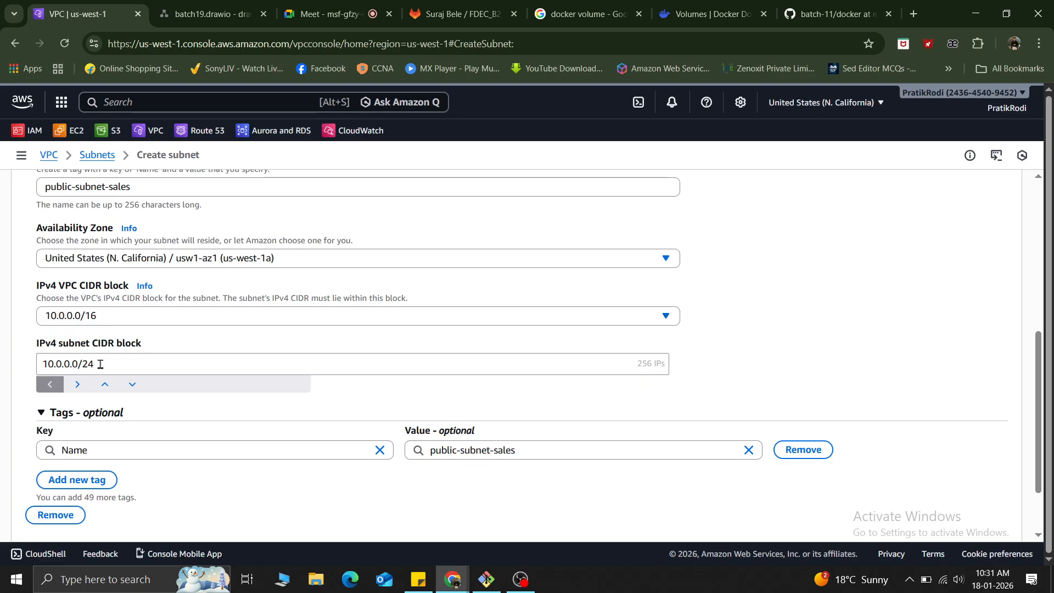
left_click_drag(100, 364, 81, 364)
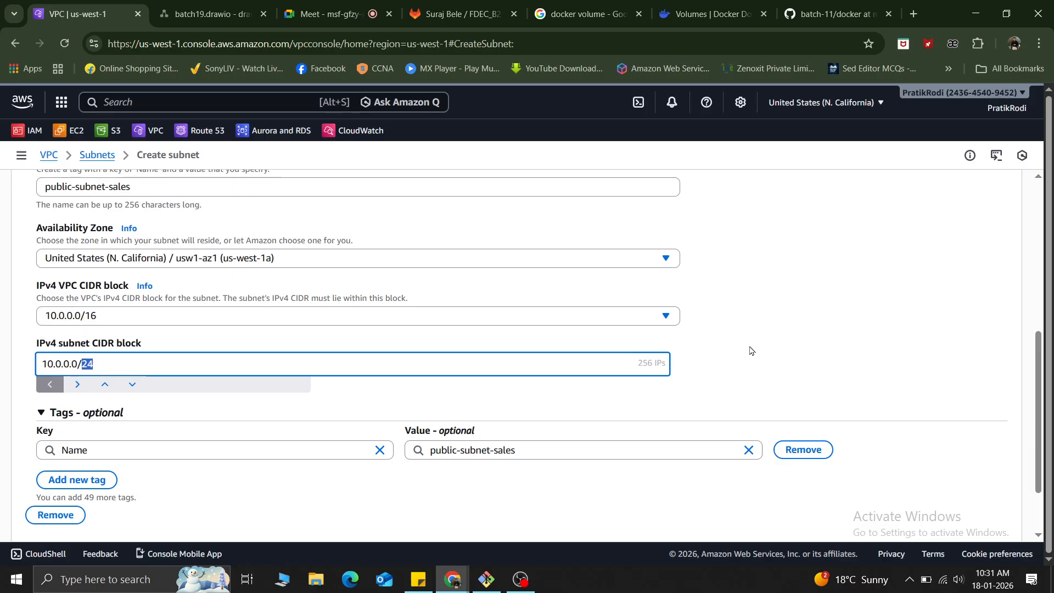
left_click_drag(640, 363, 674, 362)
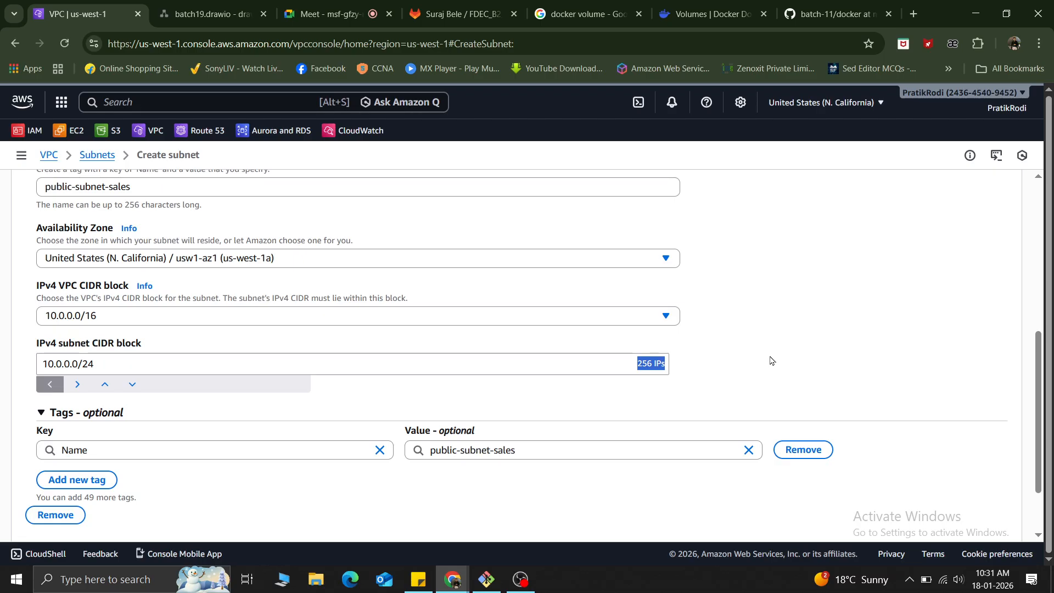
left_click(753, 362)
scroll(113, 372, "down", 3)
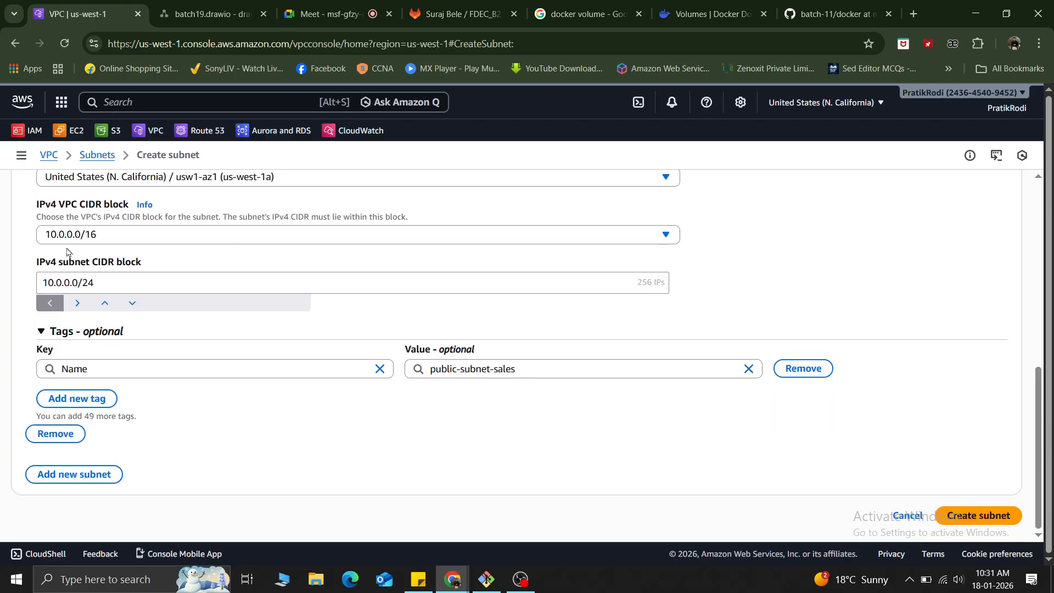
left_click(82, 370)
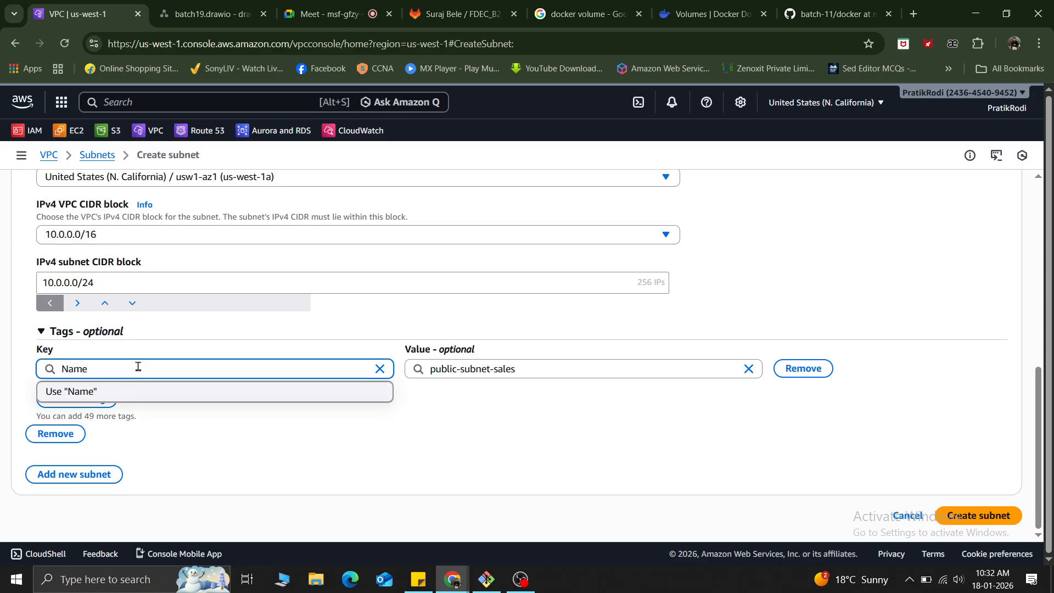
left_click(532, 367)
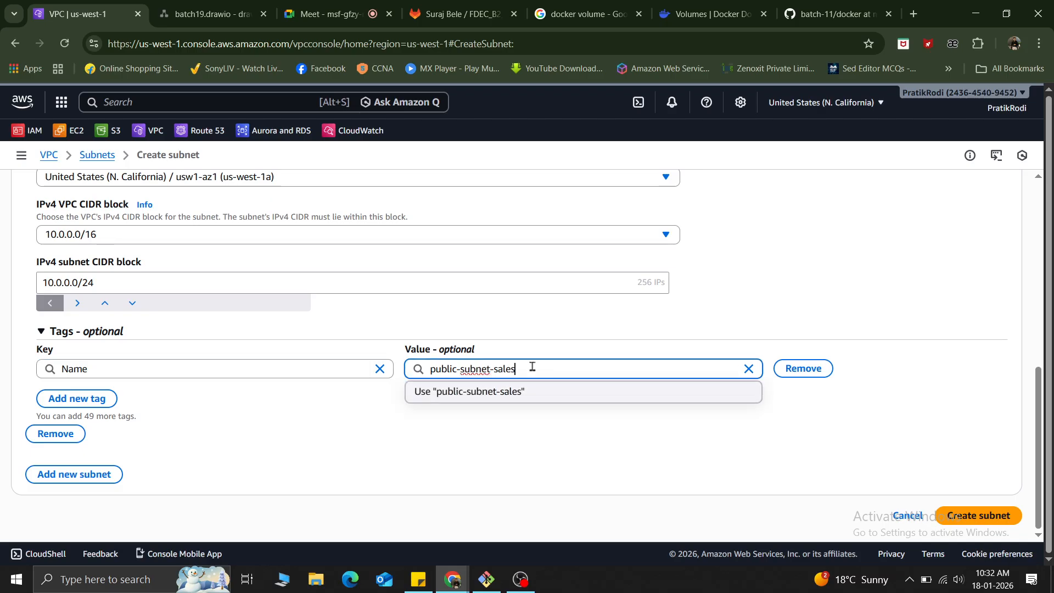
left_click(252, 437)
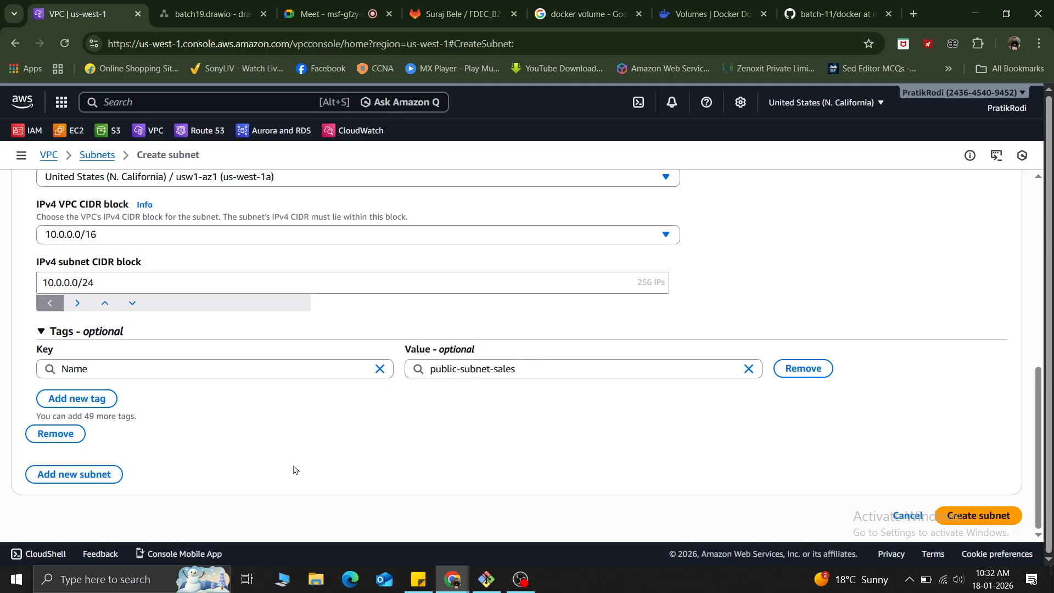
Recheck the sales subnet's settings and add a second subnet entry to the form.
scroll(294, 470, "up", 8)
scroll(294, 469, "down", 4)
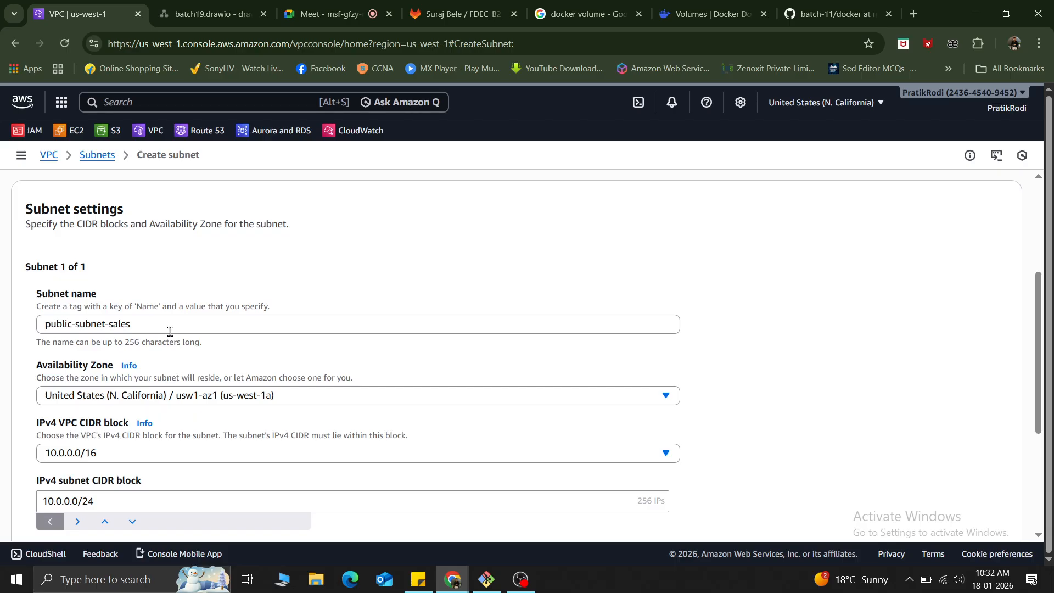
scroll(169, 332, "down", 3)
scroll(169, 335, "down", 2)
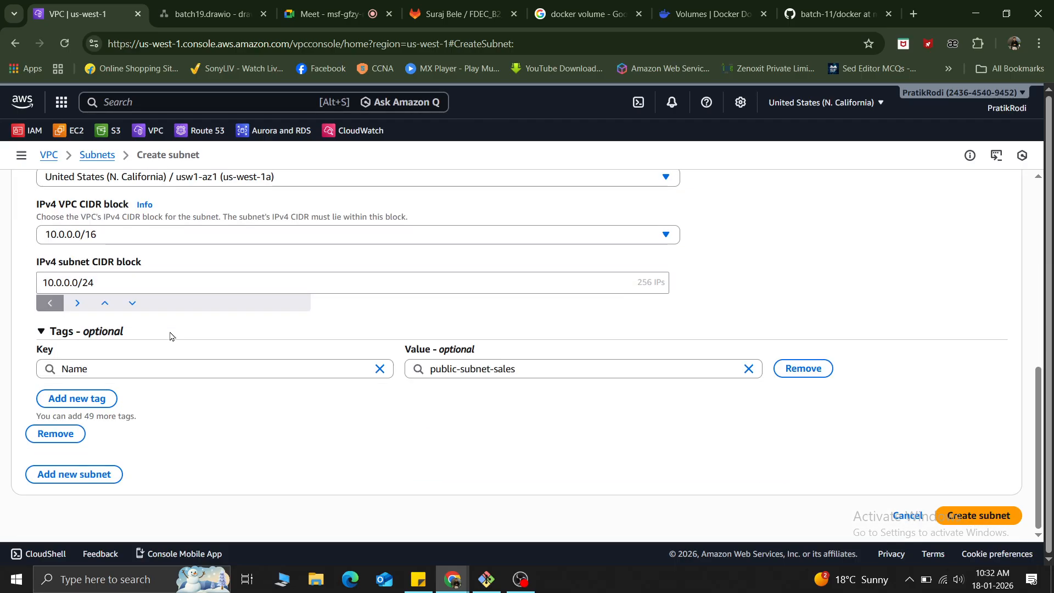
left_click(88, 477)
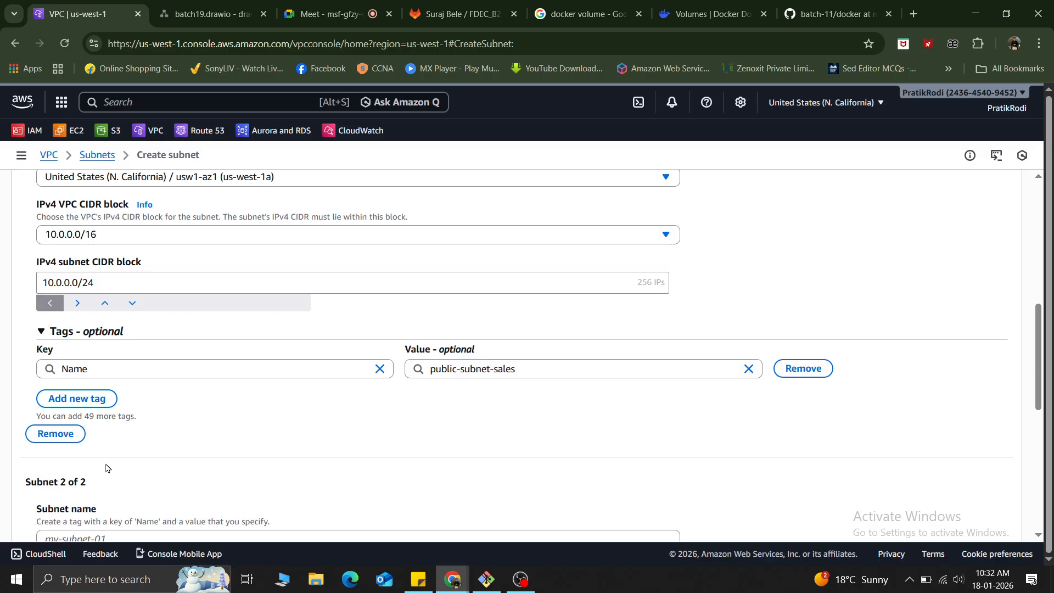
Try adjacent ranges and other prefix lengths for the sales subnet's CIDR block and return it to 10.0.0.0/24.
left_click(78, 303)
left_click(78, 305)
left_click(78, 305)
left_click(78, 306)
left_click(78, 305)
left_click(78, 306)
left_click(78, 306)
left_click(78, 306)
left_click(78, 305)
left_click(53, 303)
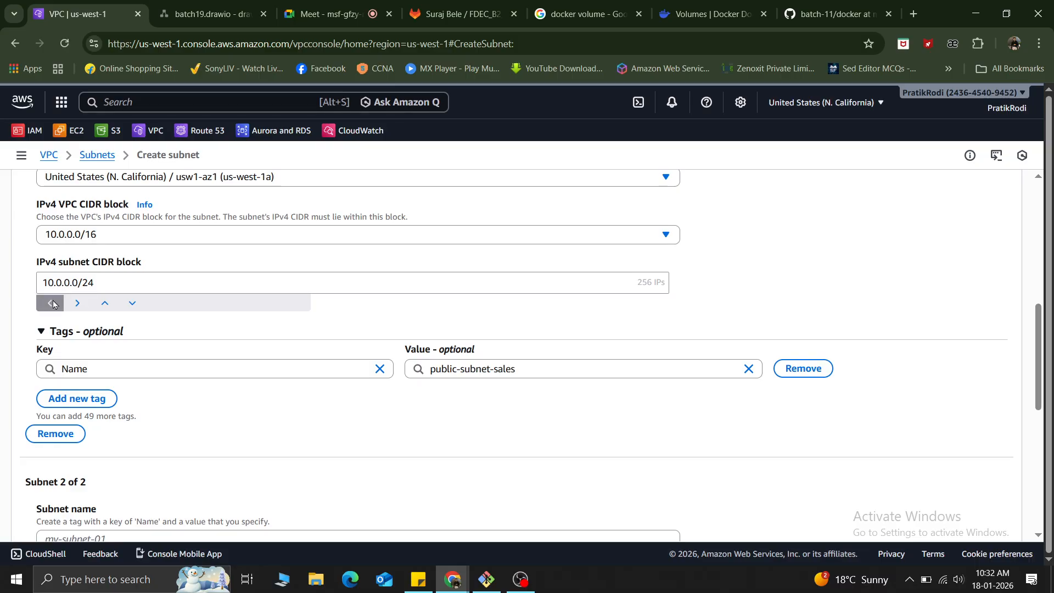
left_click(104, 303)
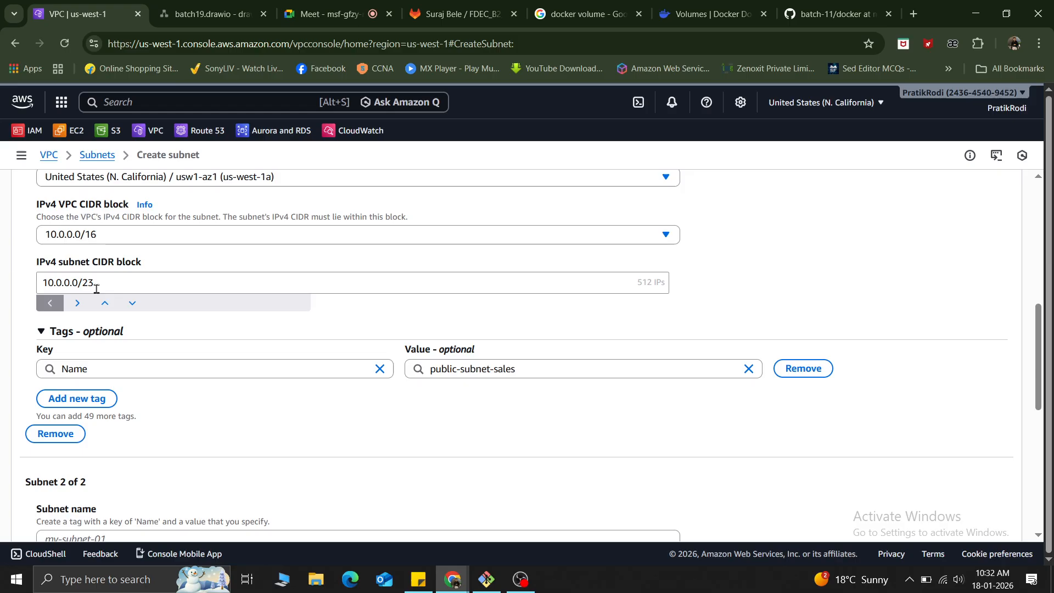
left_click(93, 281)
left_click(132, 304)
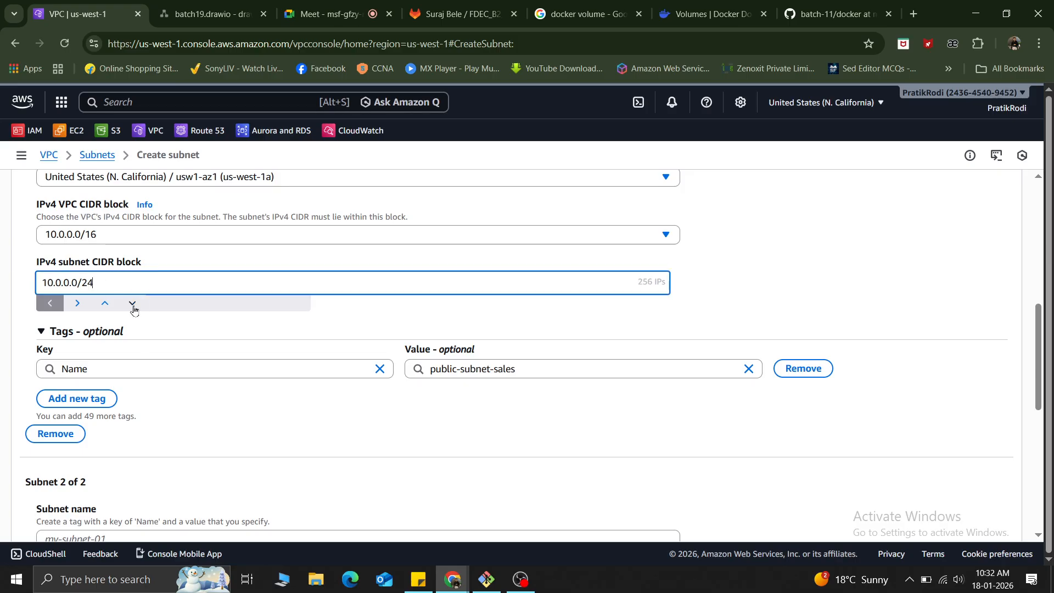
Try 10.0.1.0/24 for the sales subnet, widen its CIDR block to 10.0.0.0/20 and check the address count.
left_click(78, 303)
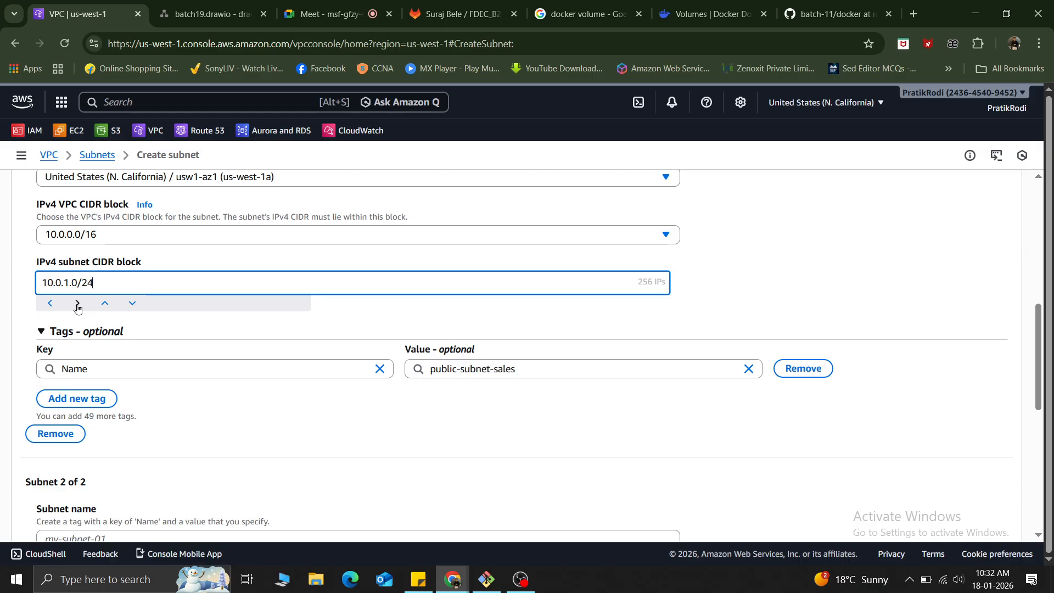
left_click(106, 304)
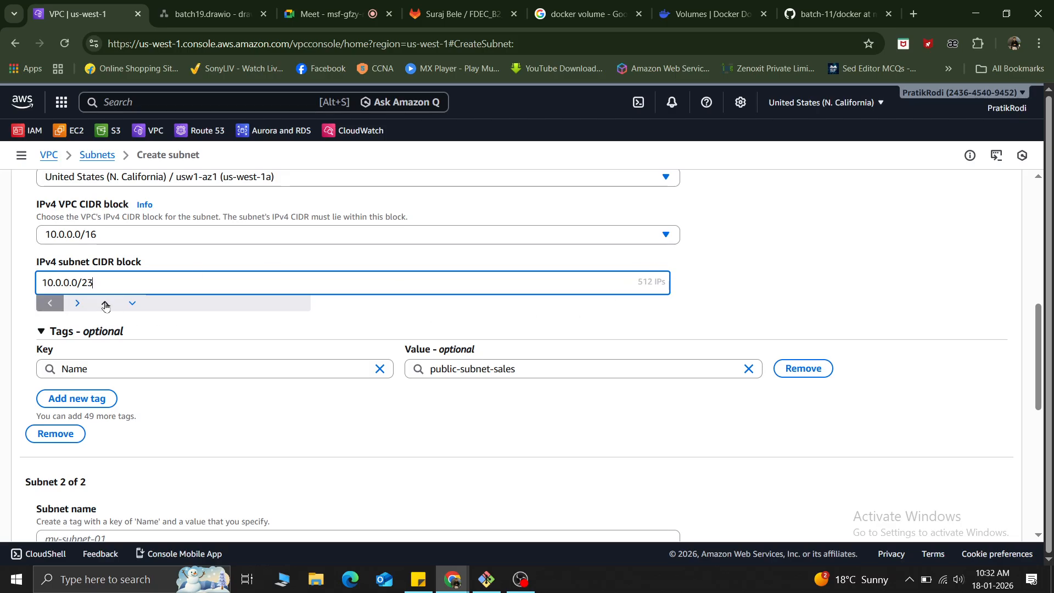
left_click(106, 305)
left_click(106, 304)
left_click(106, 305)
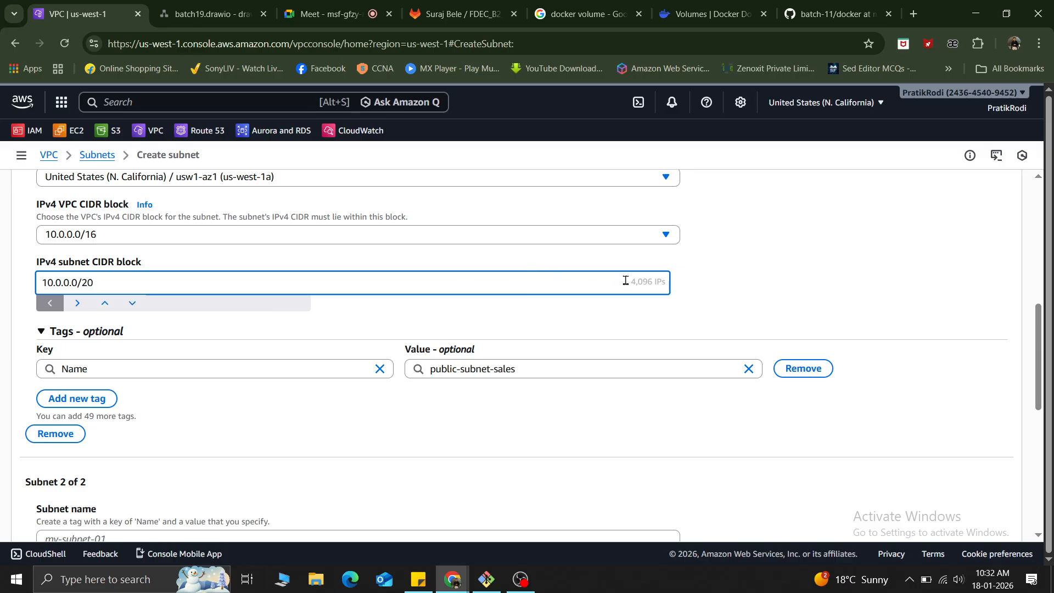
left_click_drag(626, 281, 693, 289)
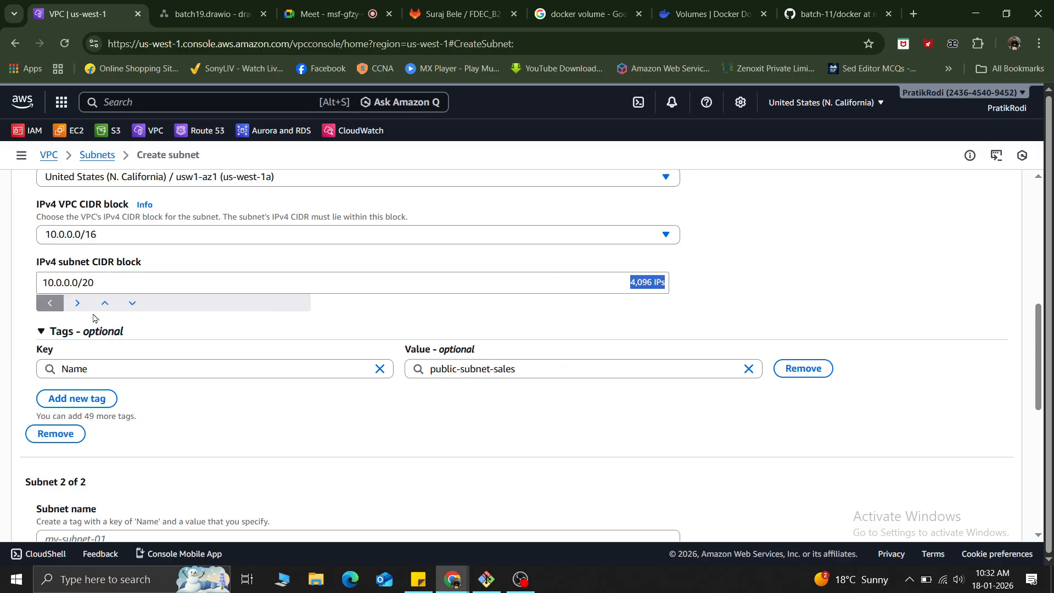
Widen the sales subnet's CIDR block to 10.0.0.0/16 and compare it with the VPC's CIDR block.
scroll(104, 308, "up", 3)
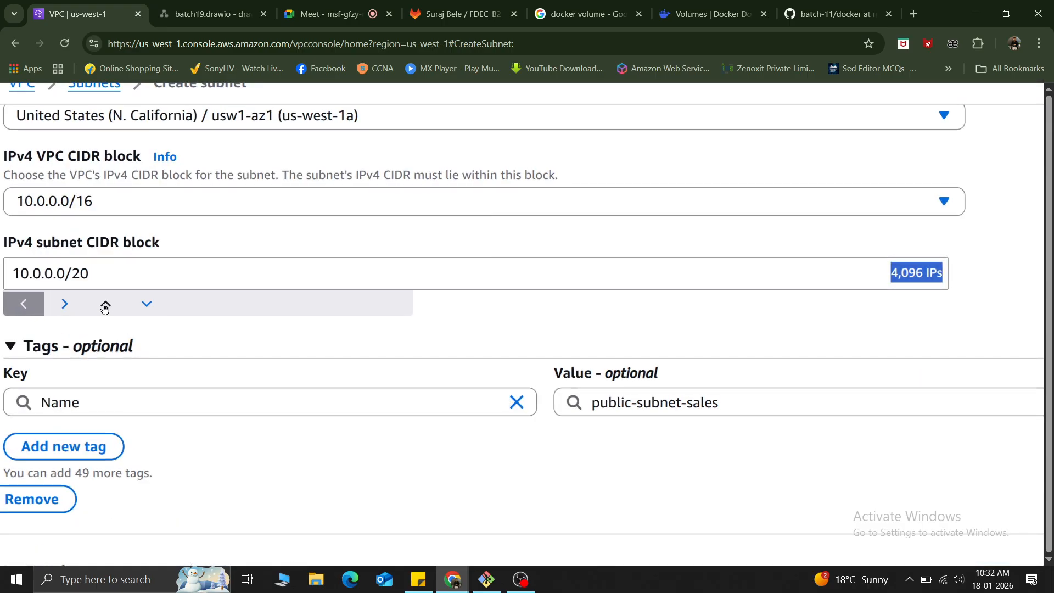
left_click(105, 305)
left_click(105, 306)
left_click(105, 305)
left_click(105, 306)
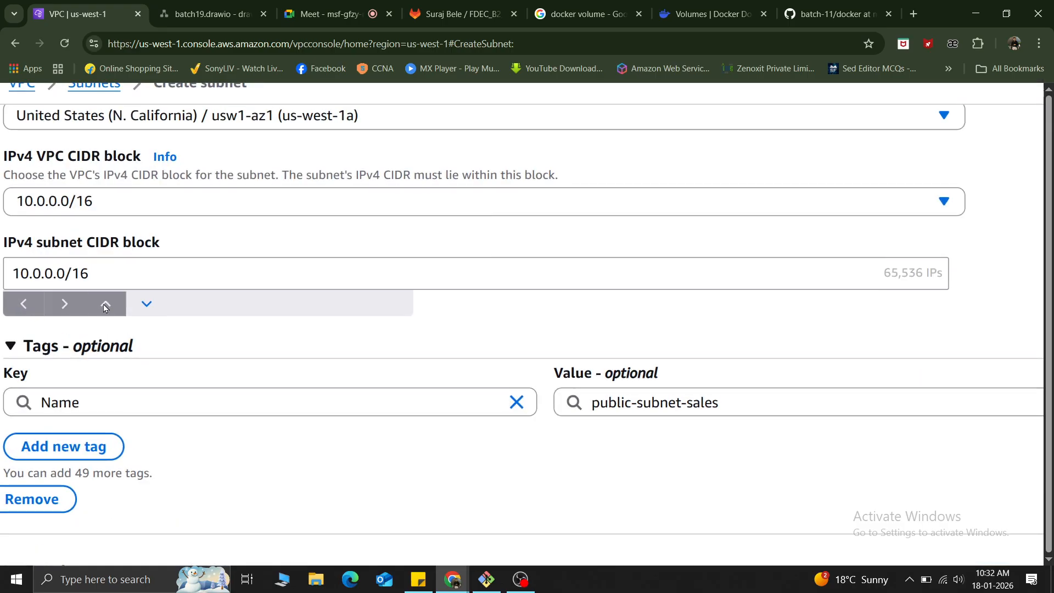
left_click(872, 274)
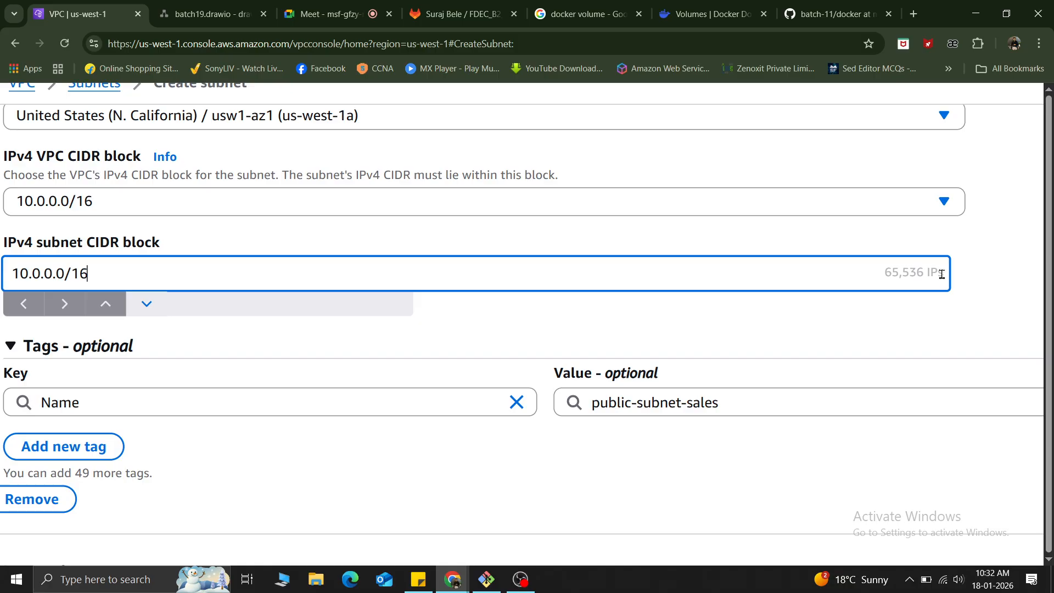
left_click(88, 207)
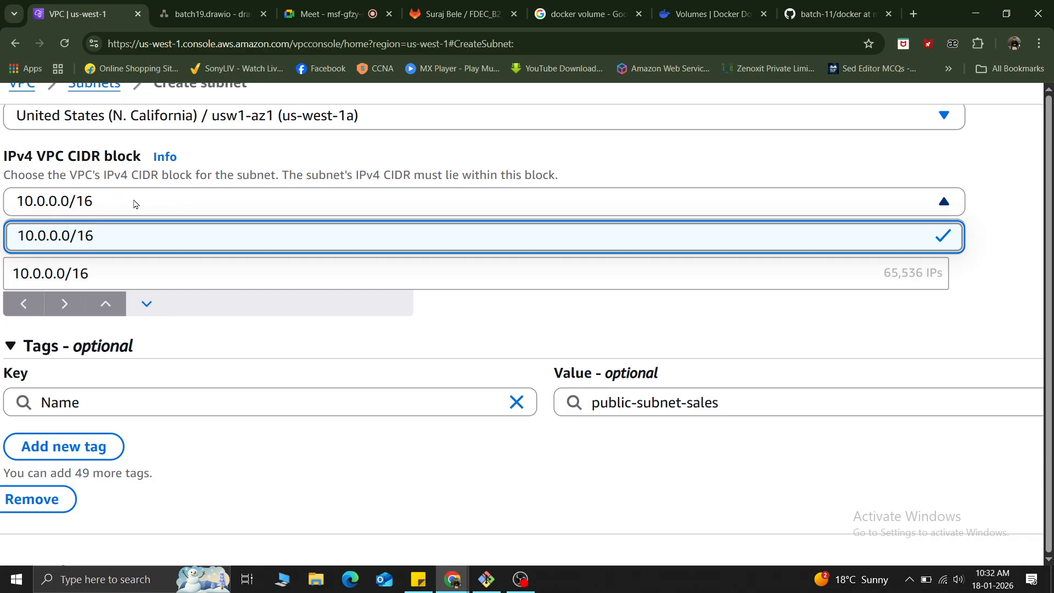
left_click(506, 324)
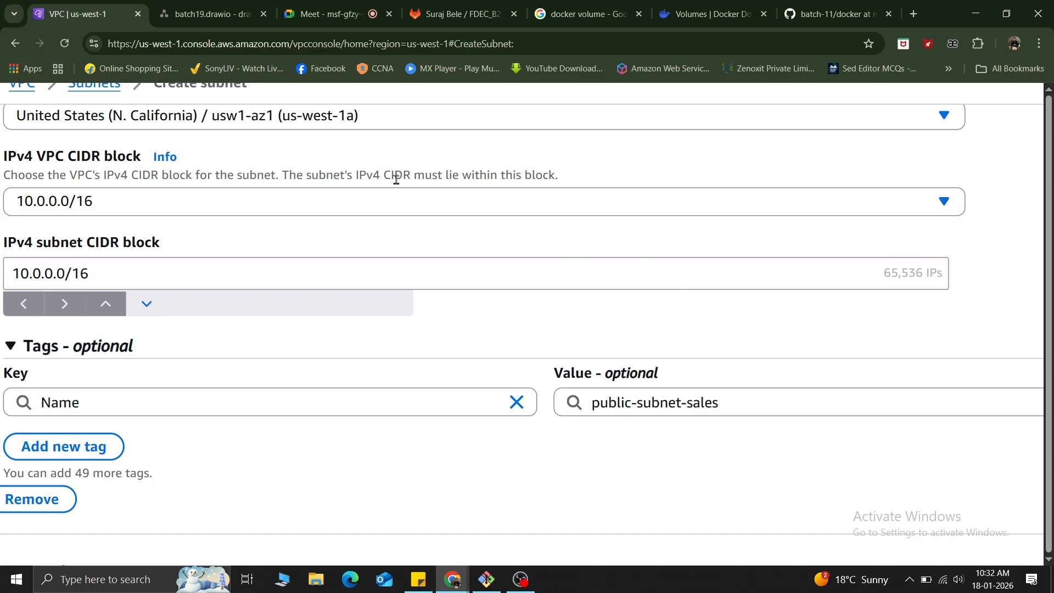
Narrow the sales subnet's CIDR block to 10.0.0.0/28 and examine its prefix length.
left_click(145, 312)
left_click(145, 312)
left_click(145, 311)
left_click(145, 312)
left_click(145, 312)
left_click(145, 312)
left_click(145, 312)
left_click(144, 312)
left_click(145, 312)
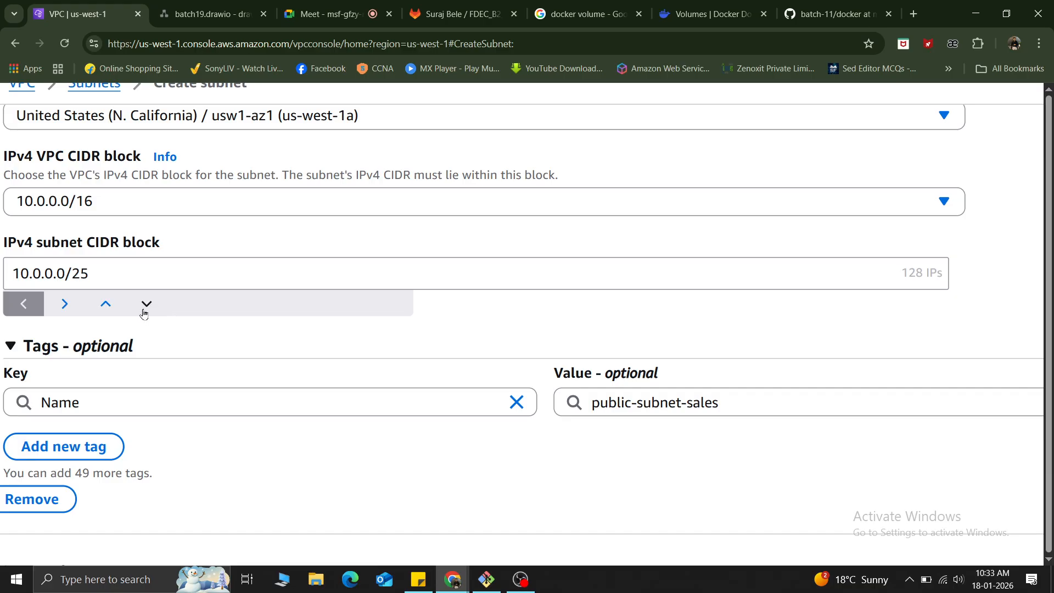
left_click(144, 312)
left_click(144, 312)
left_click(148, 305)
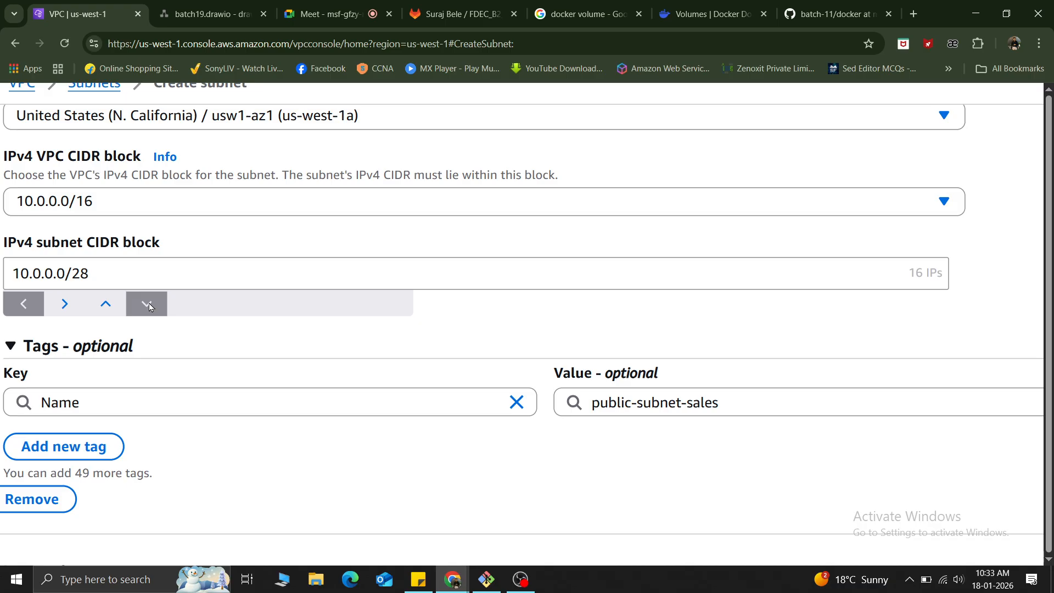
left_click_drag(88, 275, 75, 277)
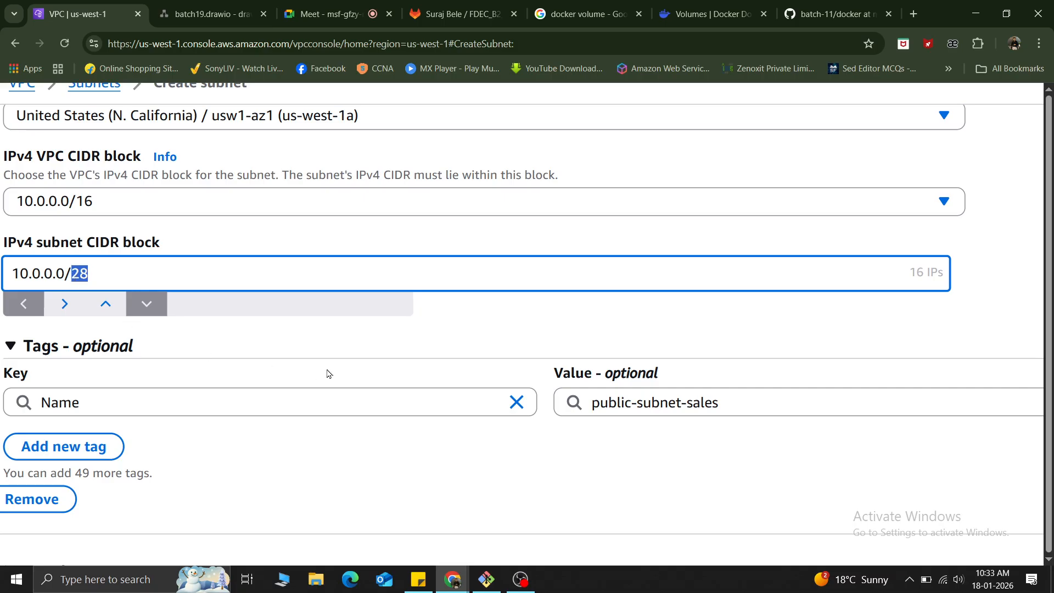
Try a /25 prefix for the sales subnet and return its CIDR block to 10.0.0.0/24.
left_click(103, 304)
left_click(104, 303)
left_click(103, 304)
left_click(103, 304)
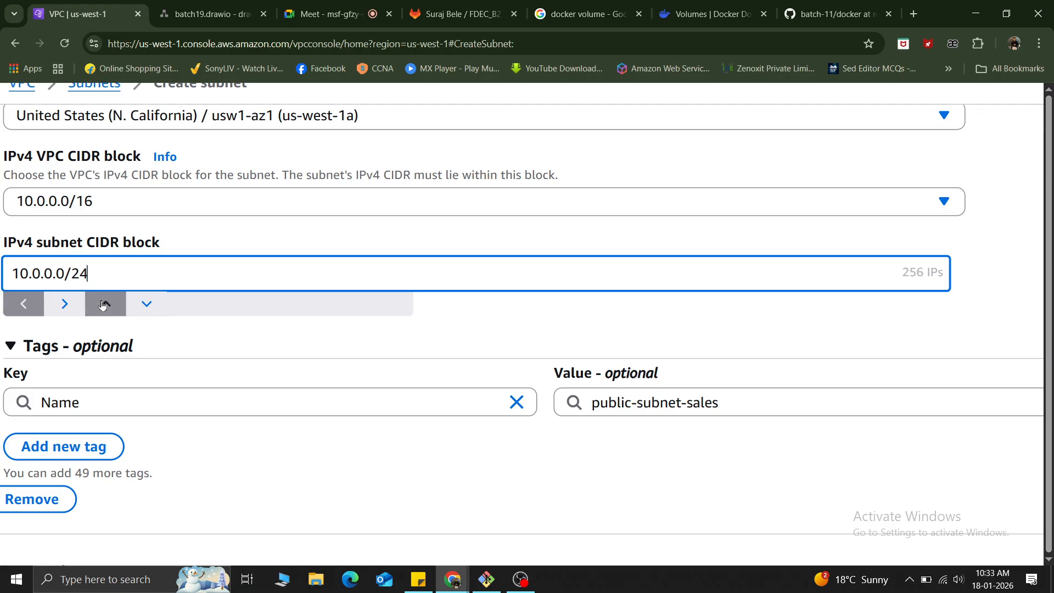
left_click(103, 303)
left_click(103, 304)
left_click(145, 304)
left_click(145, 305)
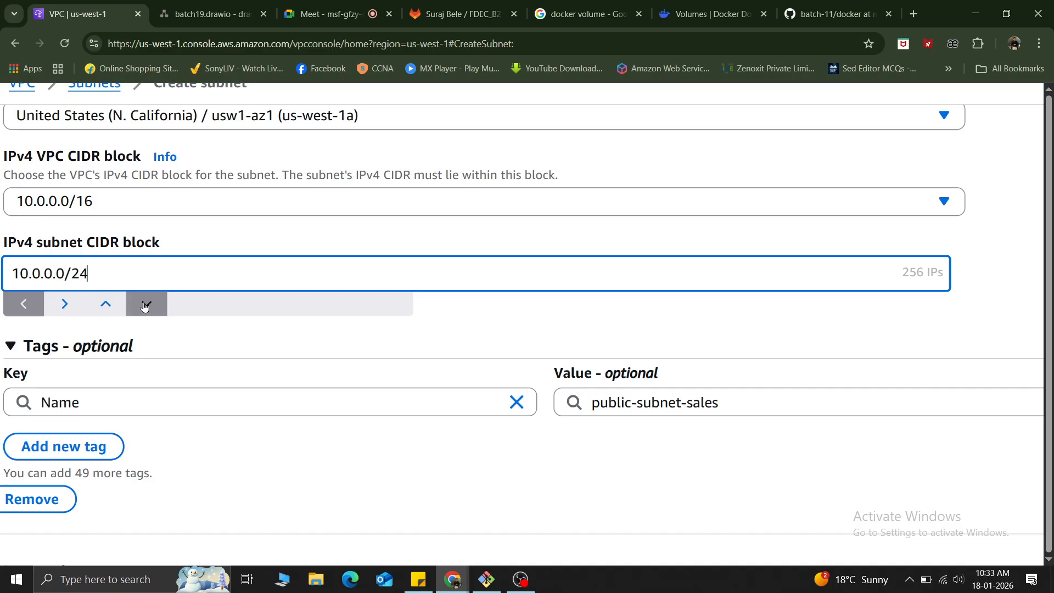
left_click(145, 305)
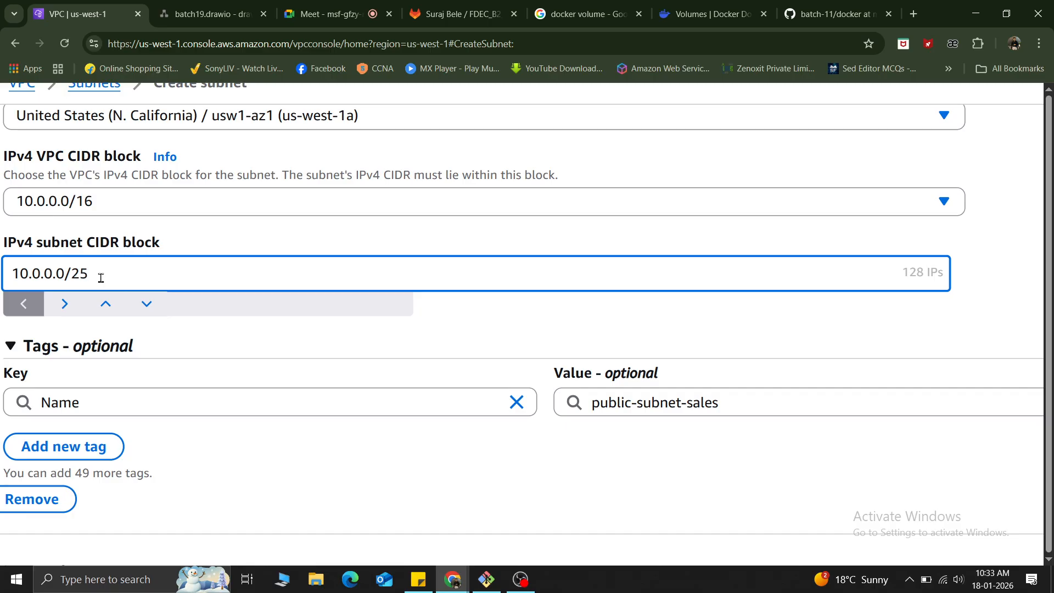
left_click(108, 307)
scroll(558, 194, "down", 5)
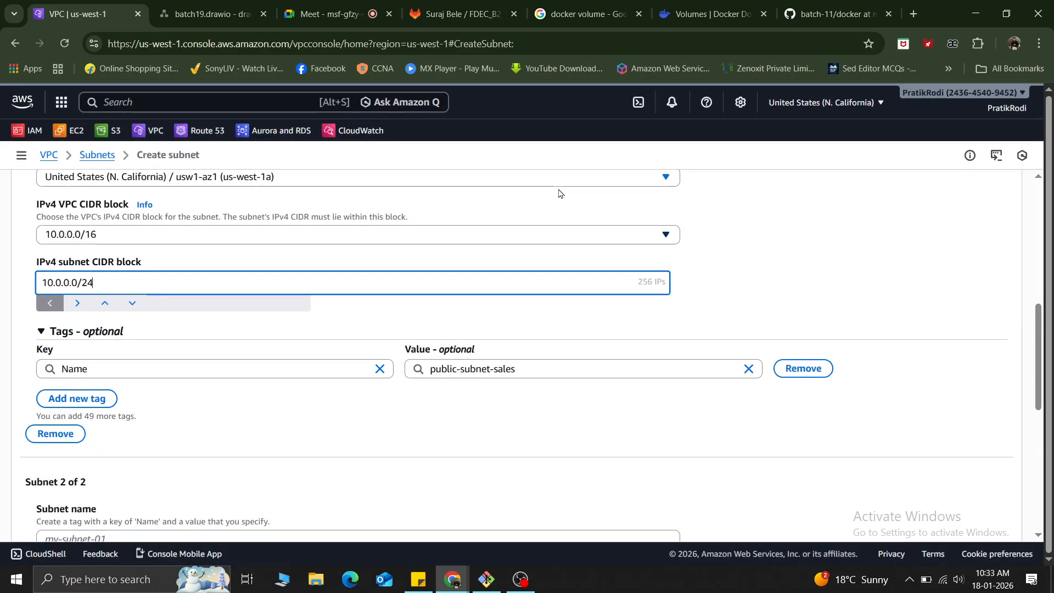
left_click(350, 323)
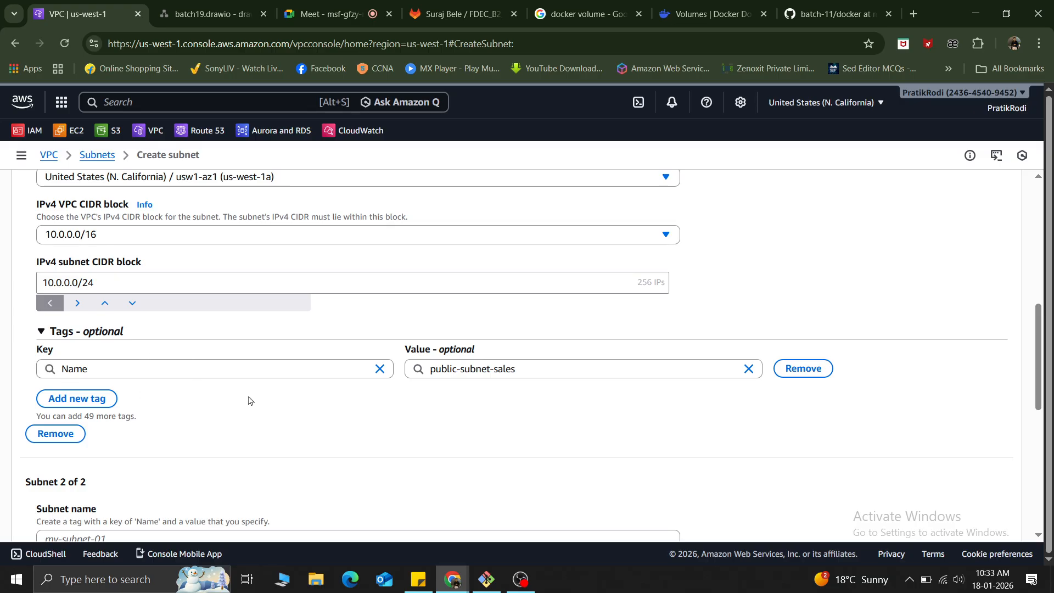
Name the second subnet private-subnet-marketing.
scroll(287, 431, "down", 5)
scroll(288, 431, "up", 4)
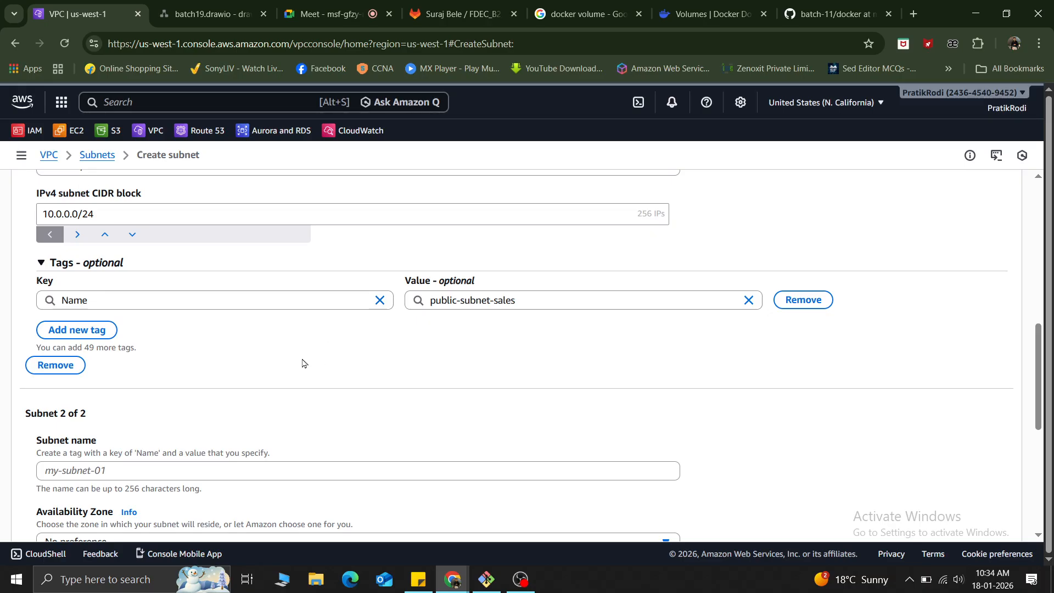
scroll(304, 353, "down", 4)
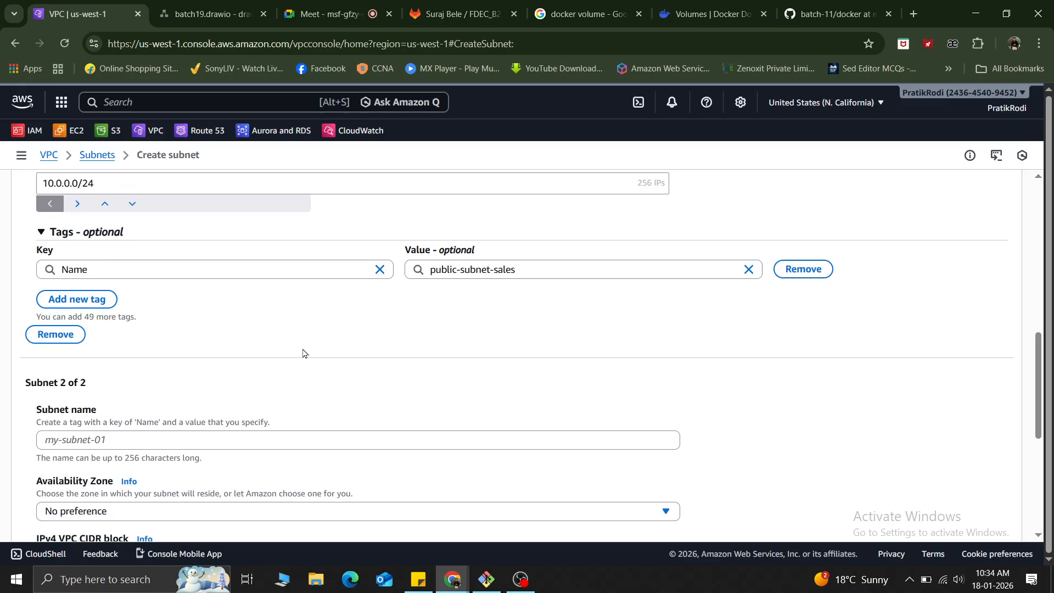
left_click(109, 265)
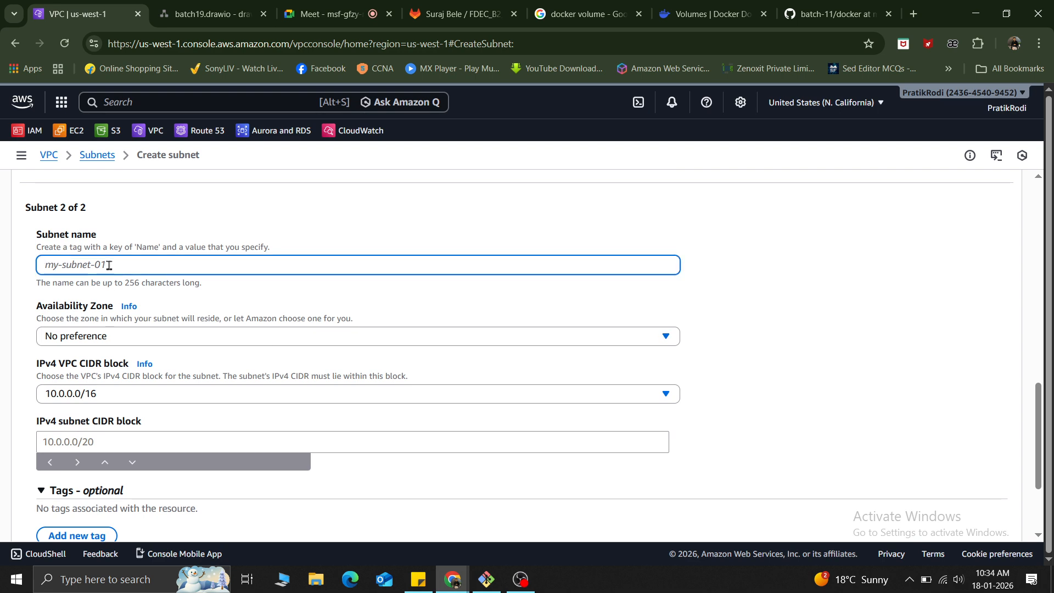
type("mar")
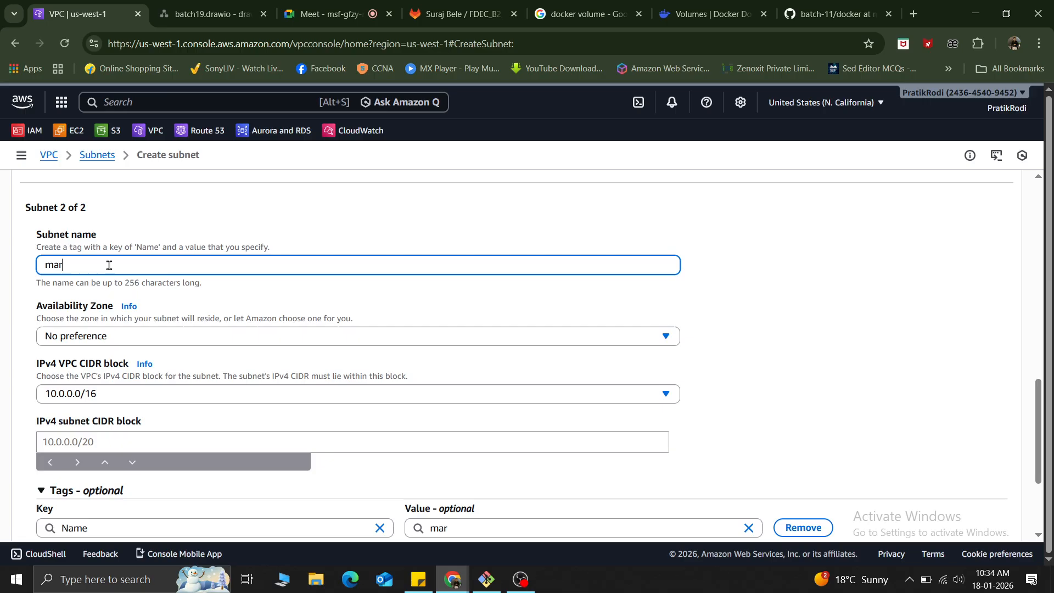
key("BackSpace")
key("BackSpace")
key("BackSpace")
type("pra")
key("BackSpace")
type("ivate")
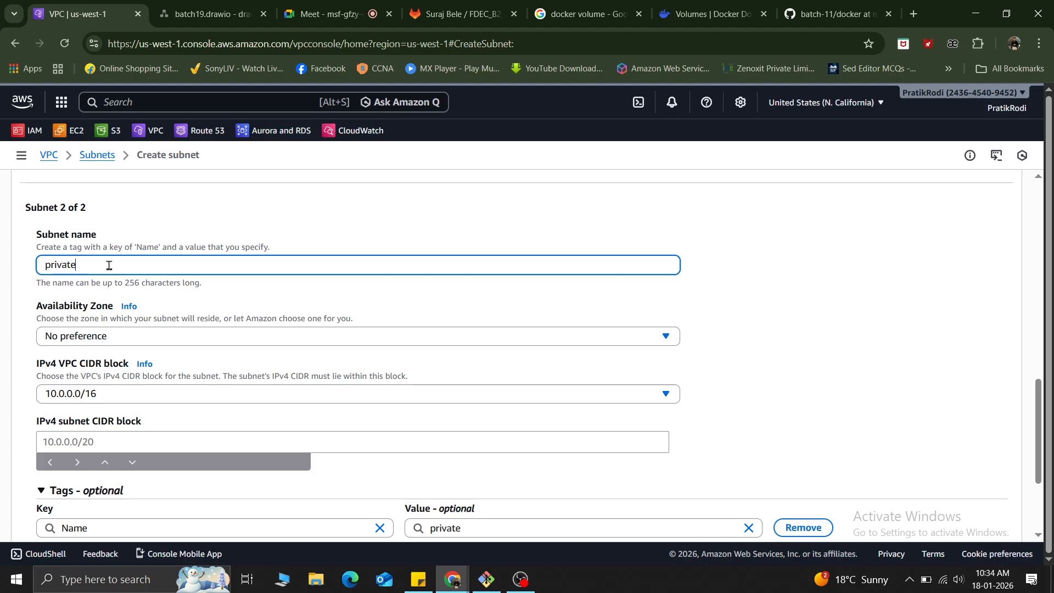
type("-sub")
type("net")
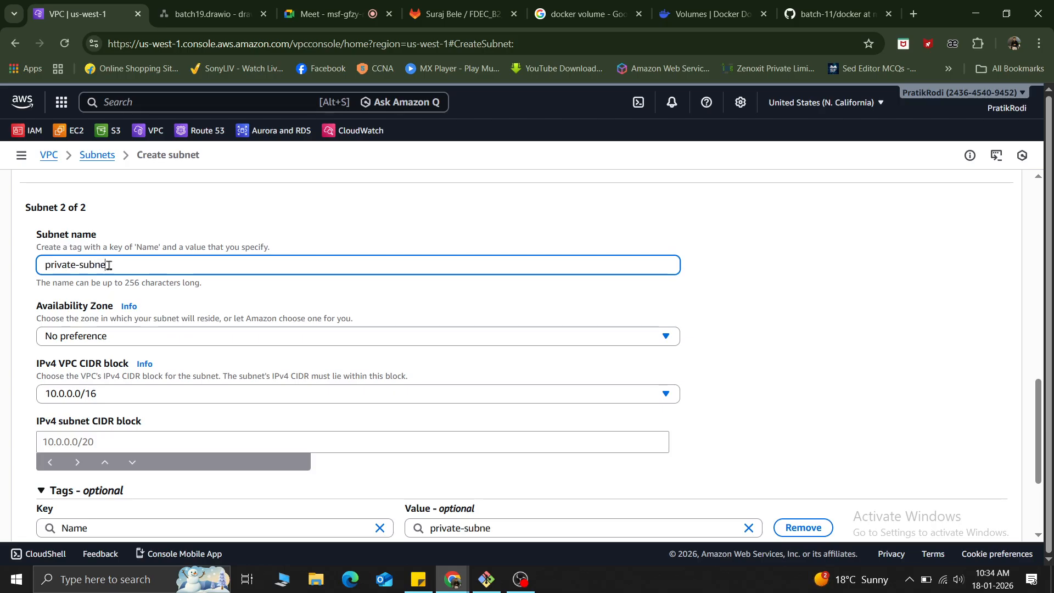
key("BackSpace")
type("-marketing")
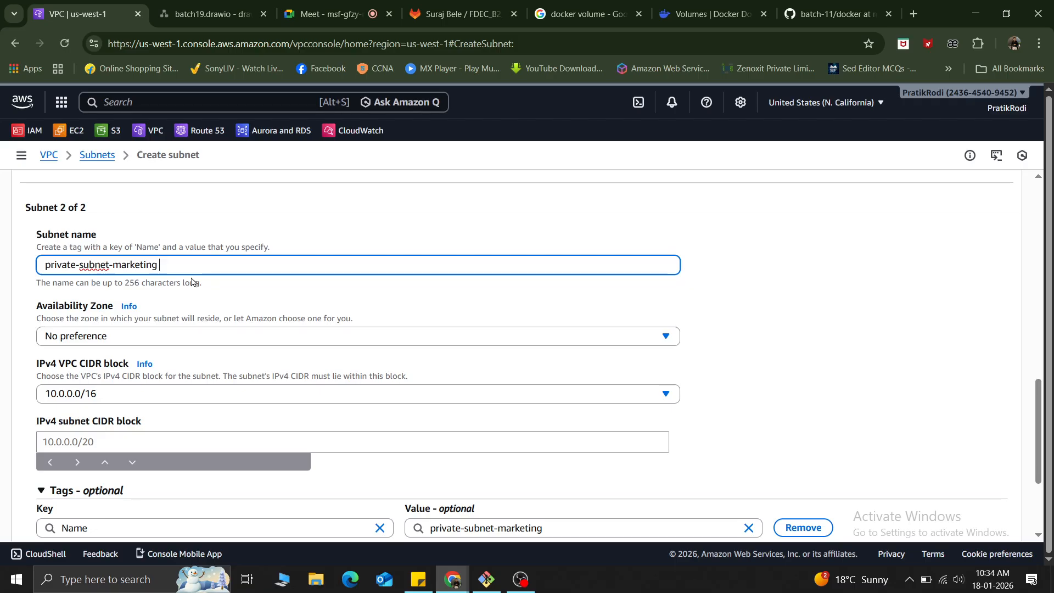
Change the second subnet's name to private-subnet-database and place it in availability zone us-west-1c.
double_click(133, 264)
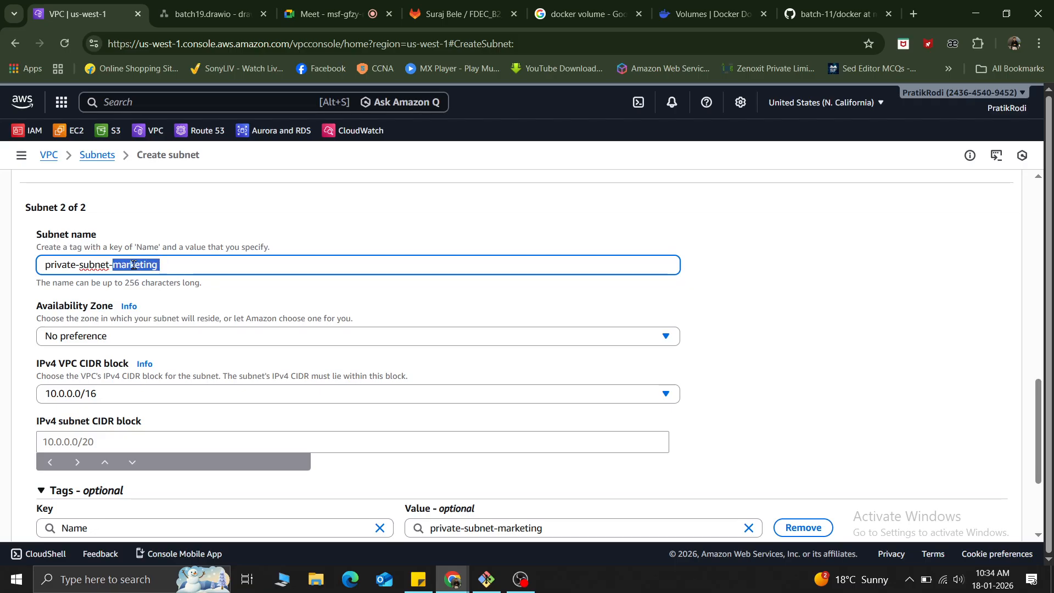
type("data")
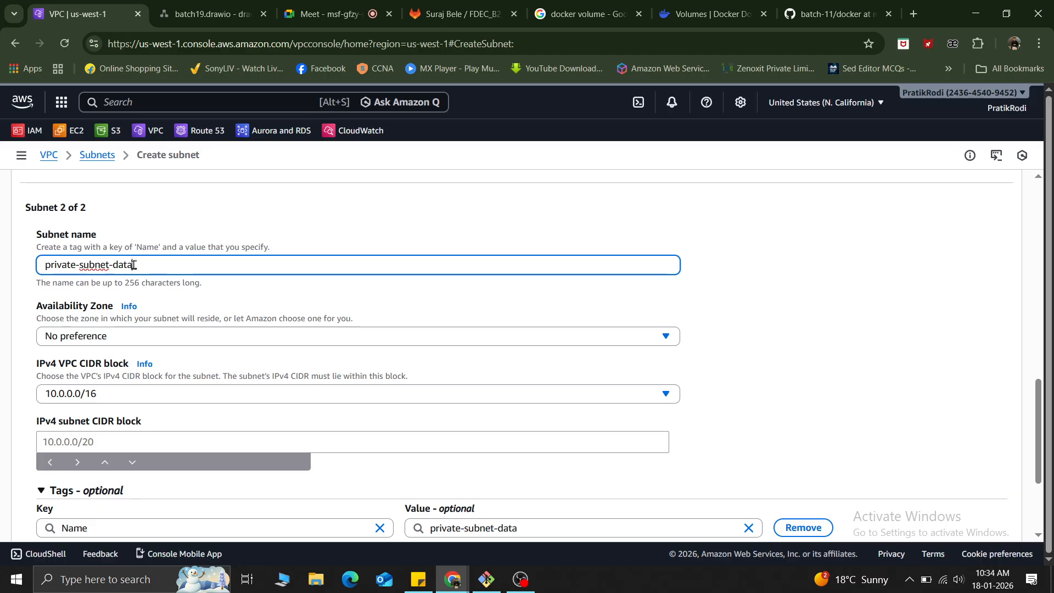
type("base")
left_click(855, 286)
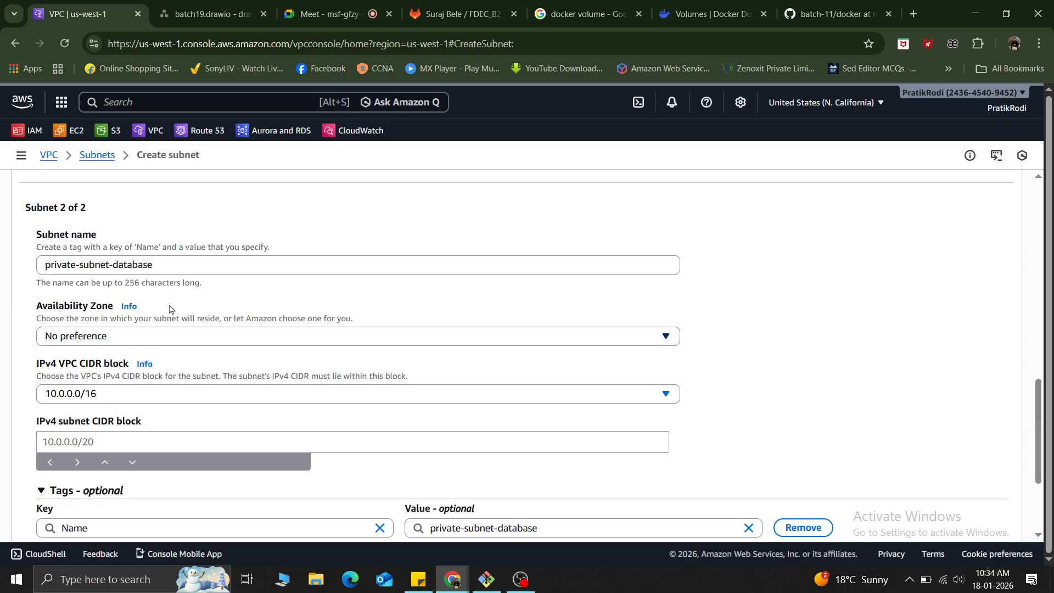
left_click(137, 336)
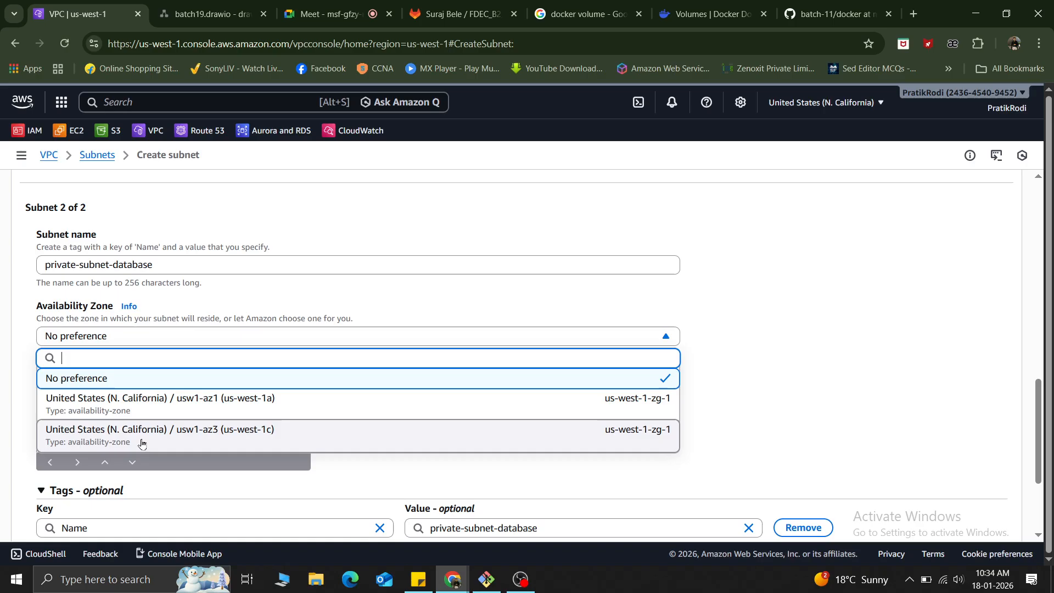
left_click(141, 444)
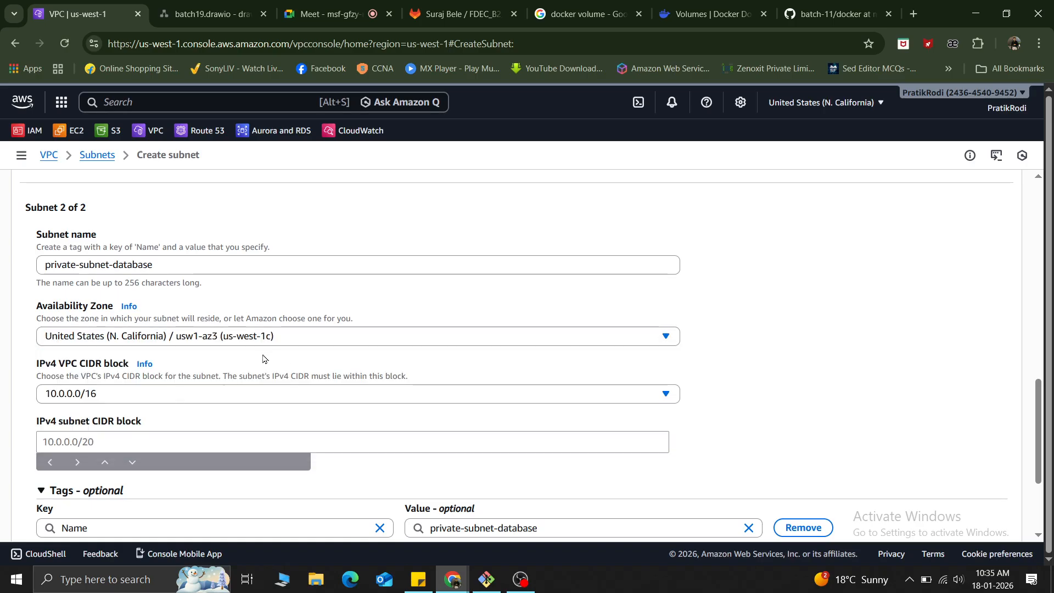
Set the IPv4 subnet CIDR block of private-subnet-database to 10.0.1.0/24.
scroll(263, 359, "down", 2)
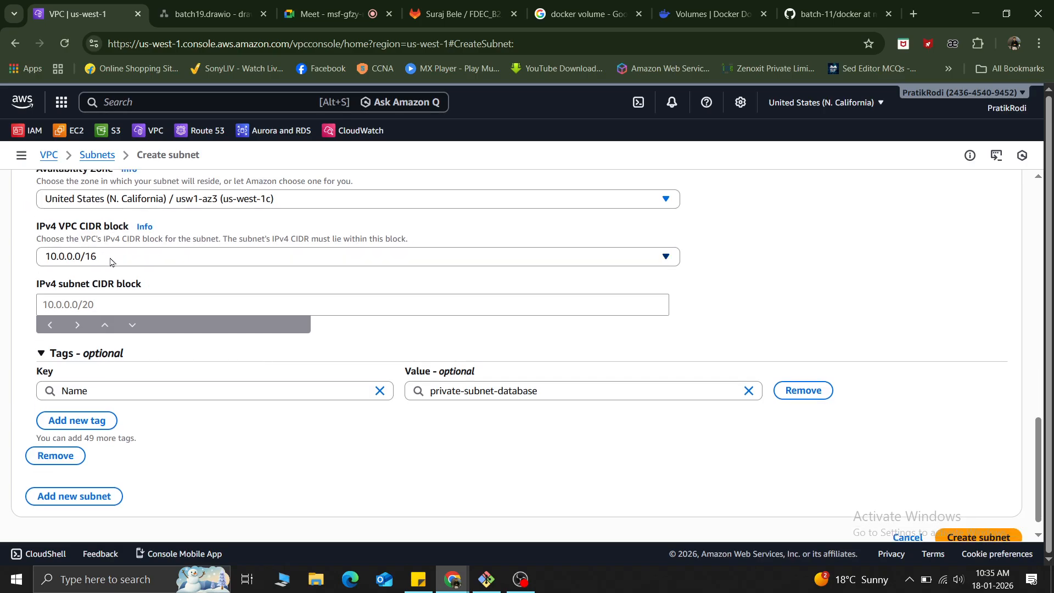
left_click(82, 305)
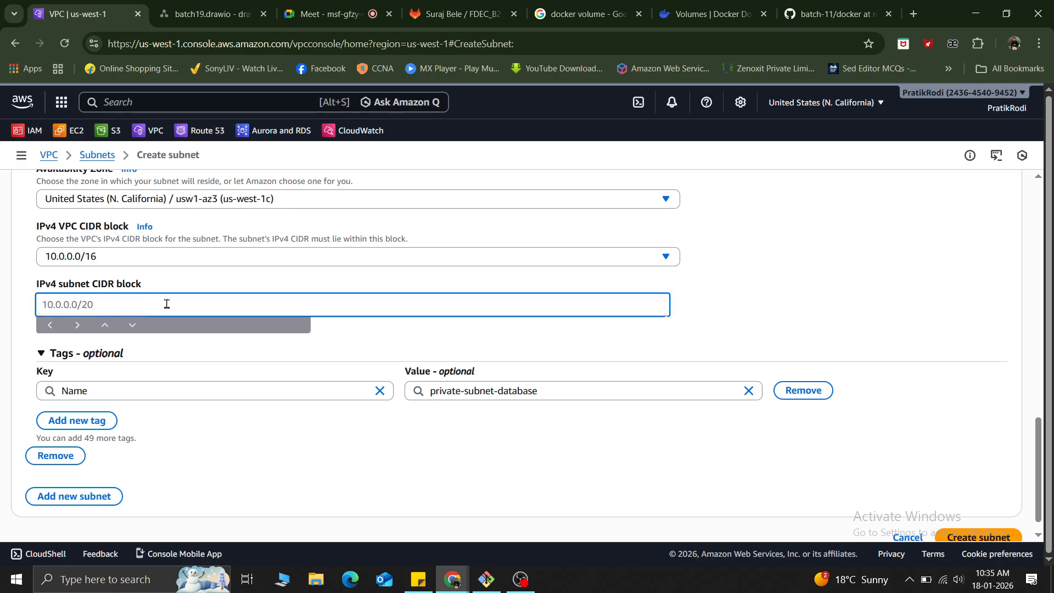
left_click(106, 329)
left_click(89, 304)
type("10.0.")
scroll(803, 297, "up", 6)
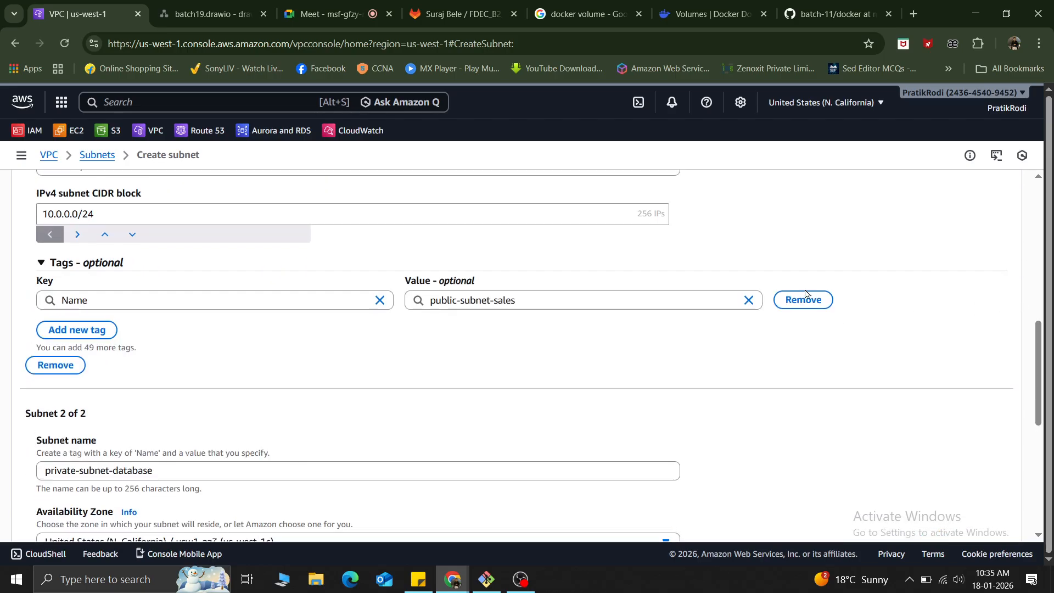
scroll(297, 390, "down", 3)
scroll(295, 391, "up", 3)
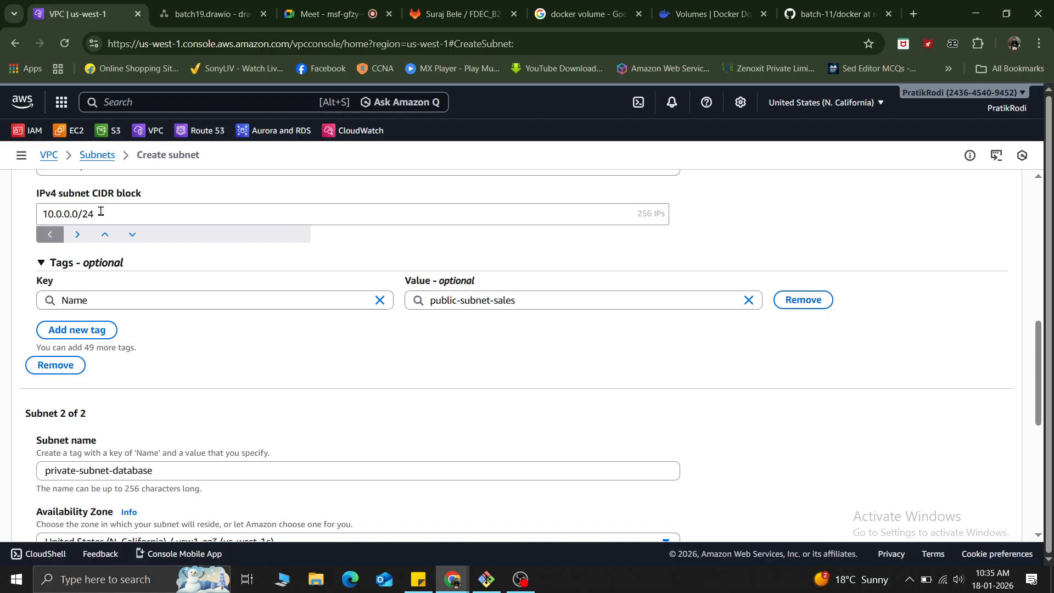
scroll(277, 388, "down", 4)
scroll(277, 388, "down", 1)
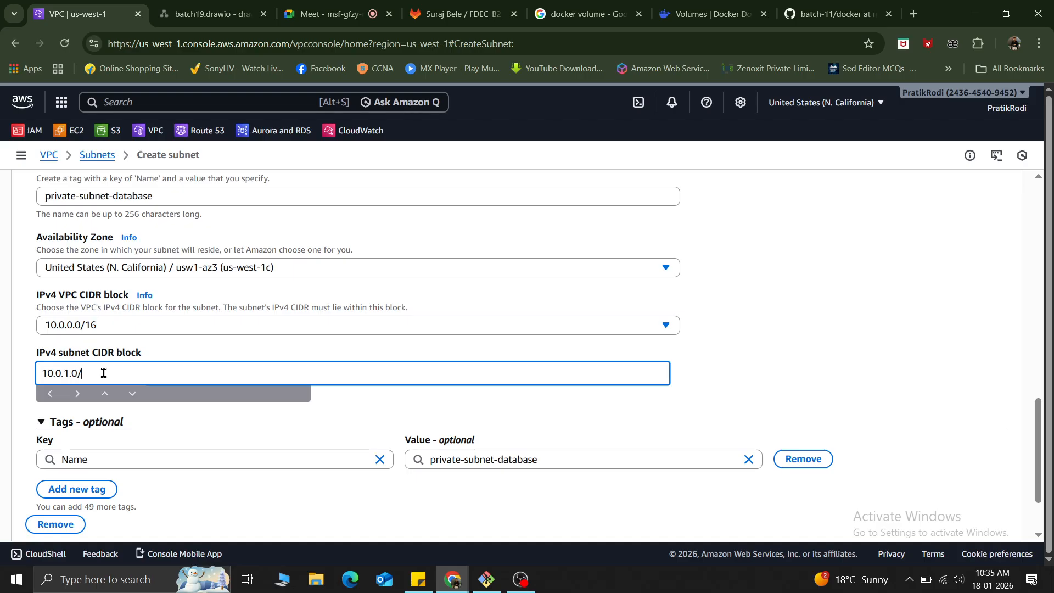
type("24")
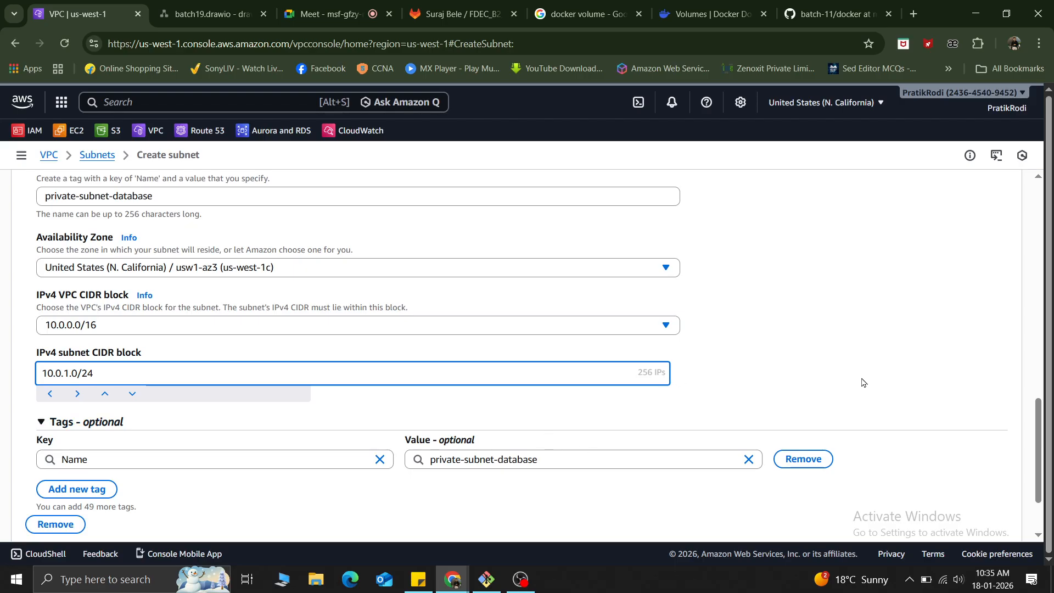
left_click(833, 346)
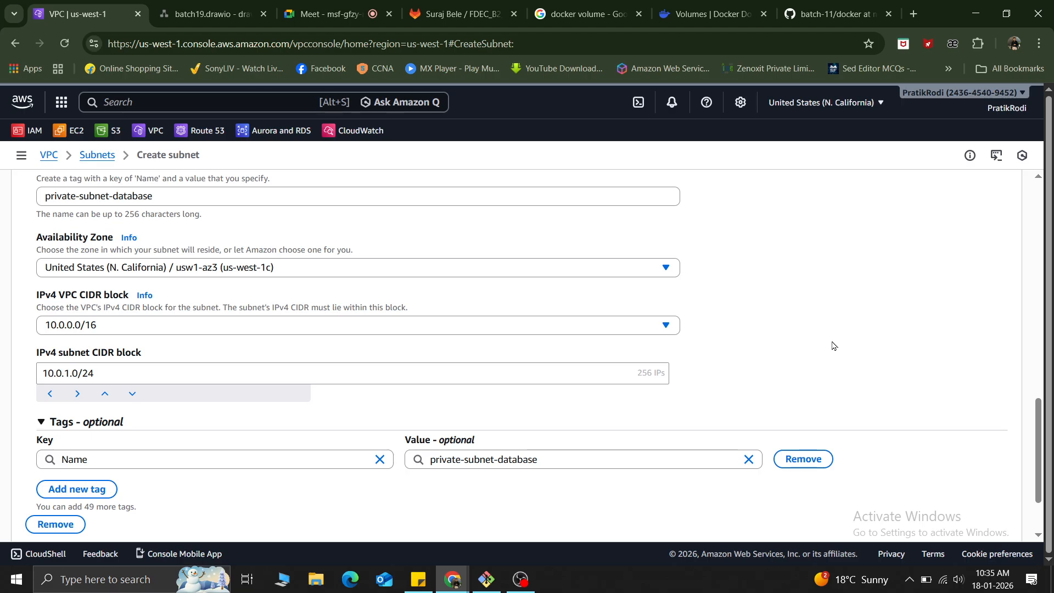
Review the settings of both subnets and create them.
scroll(832, 346, "down", 2)
scroll(805, 306, "up", 7)
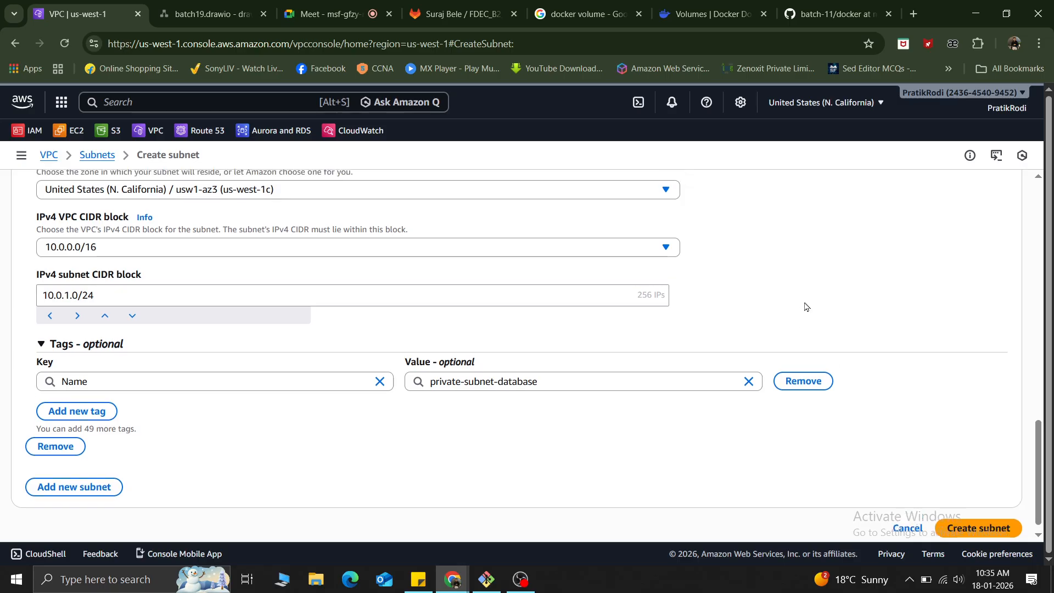
scroll(804, 306, "up", 3)
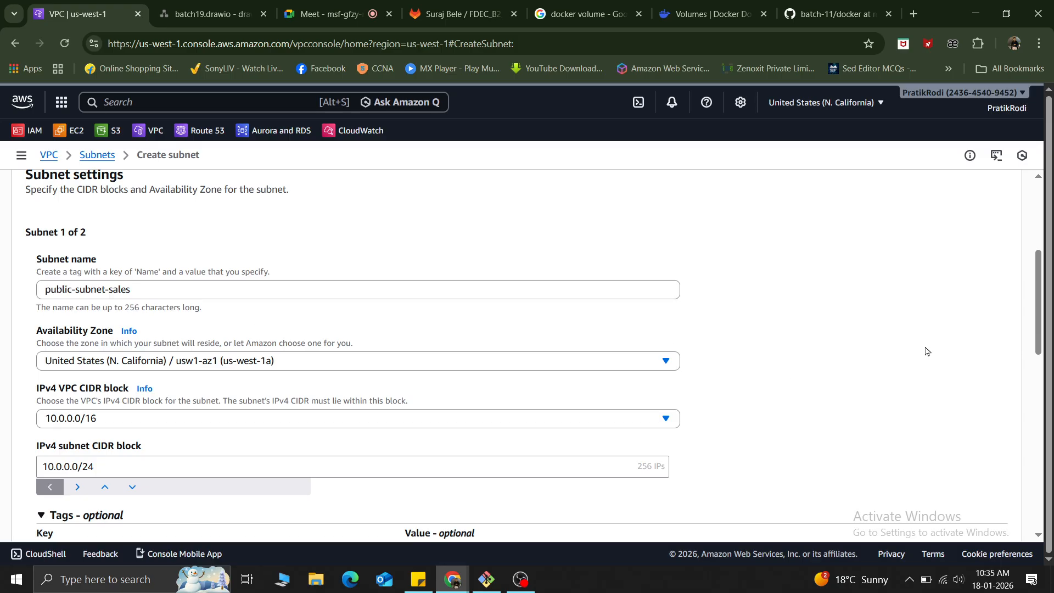
scroll(925, 353, "down", 10)
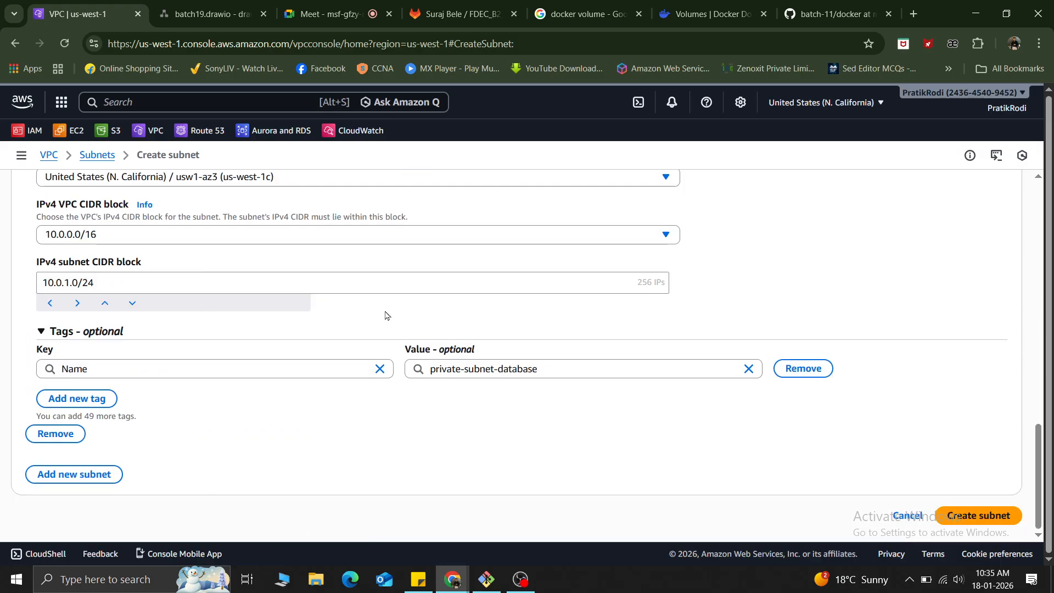
left_click(987, 519)
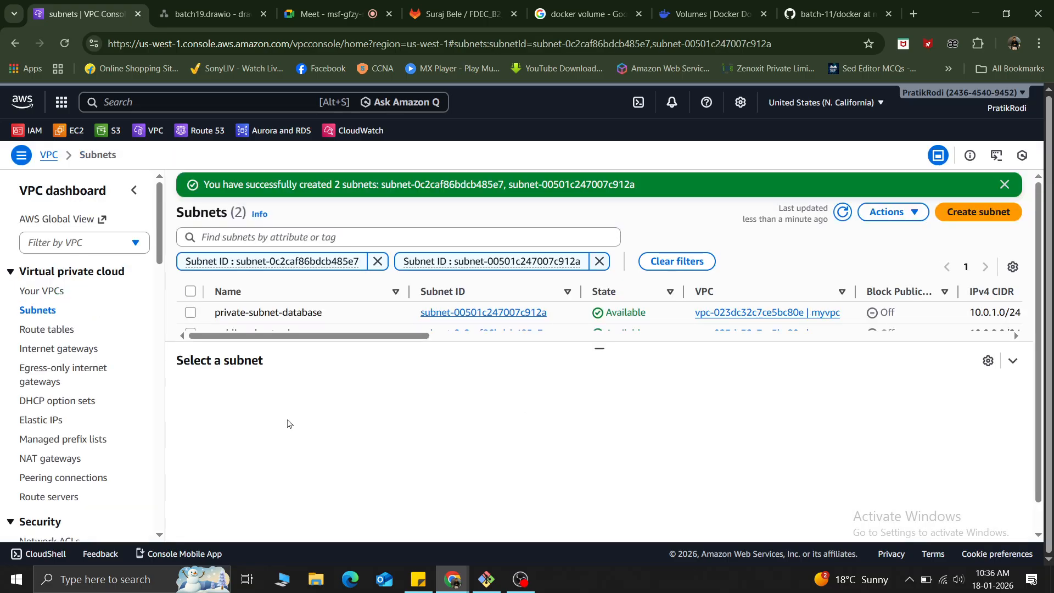
Select public-subnet-sales and examine its details, available IPv4 addresses, flow logs and route table.
left_click_drag(599, 348, 600, 445)
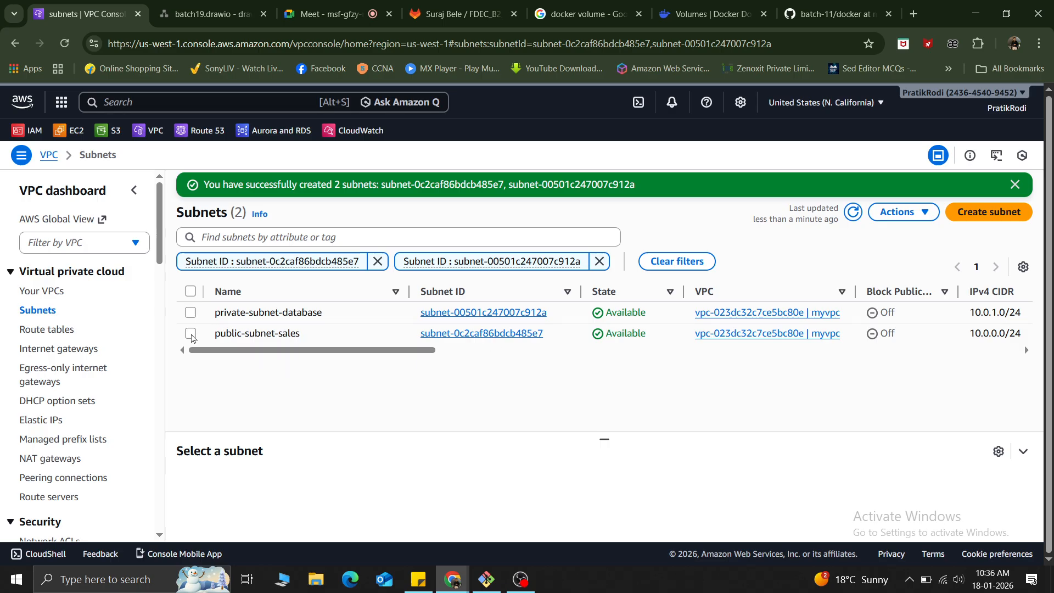
left_click(191, 334)
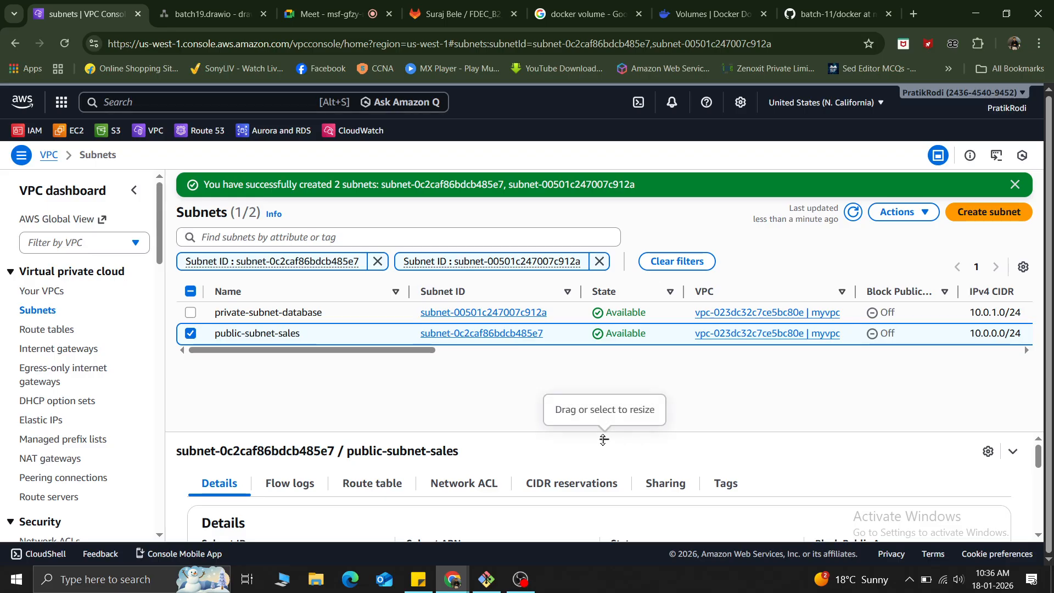
left_click_drag(603, 442, 572, 197)
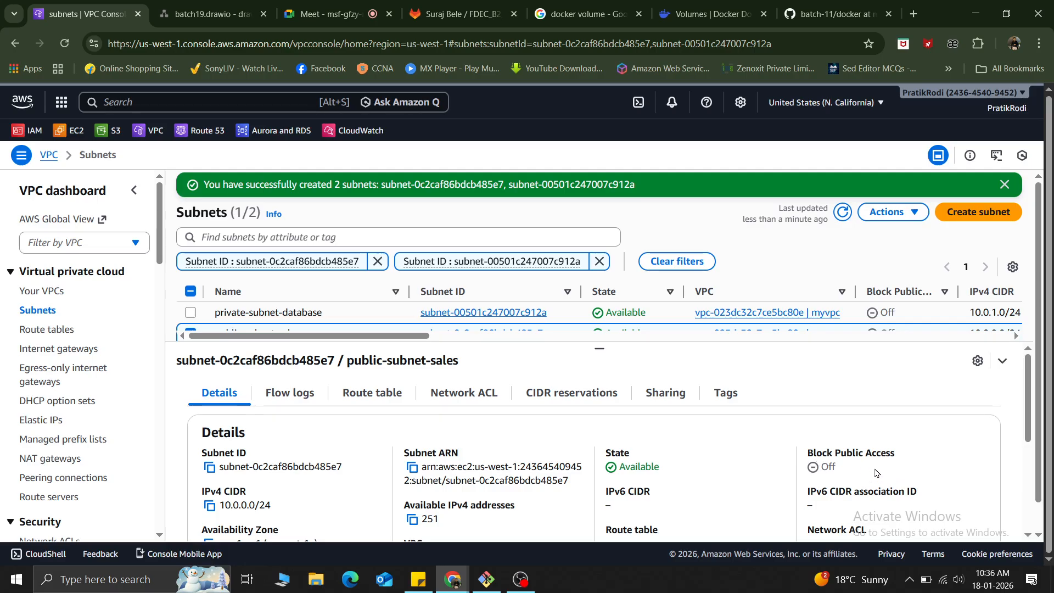
scroll(840, 494, "down", 1)
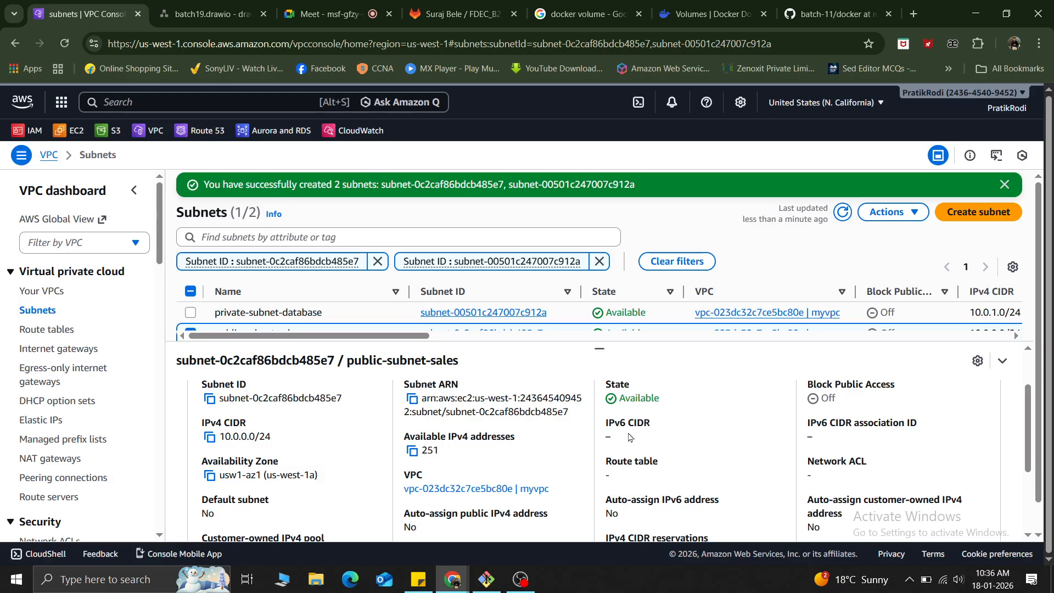
scroll(659, 438, "down", 2)
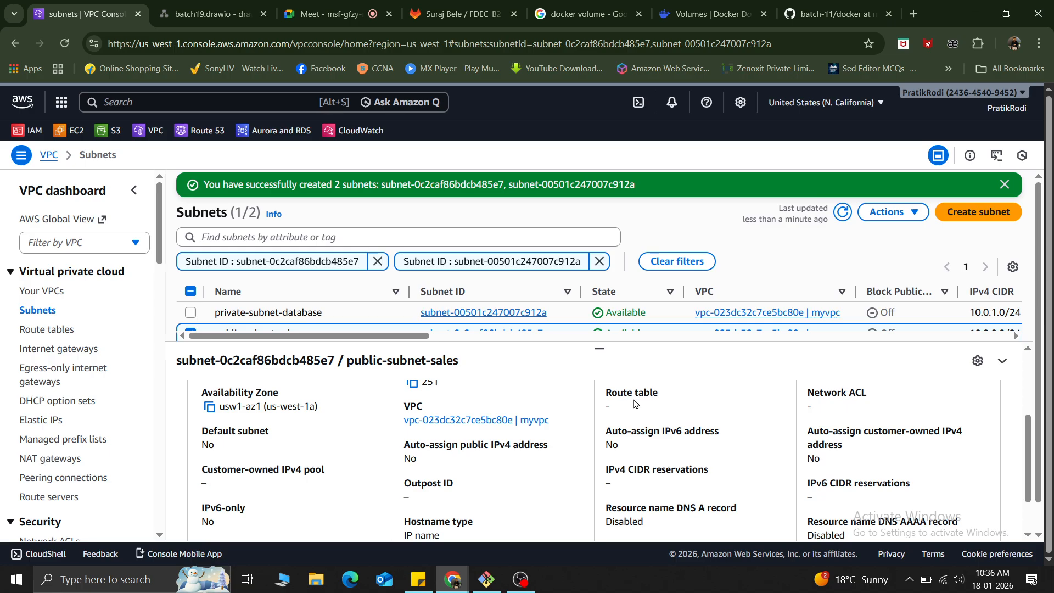
scroll(634, 403, "up", 2)
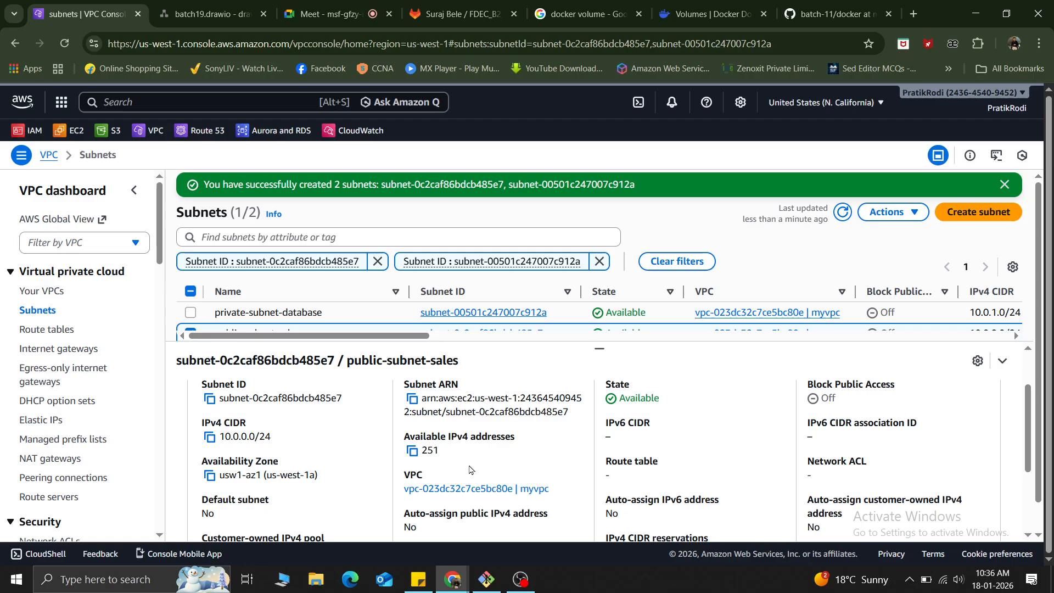
left_click_drag(449, 453, 421, 453)
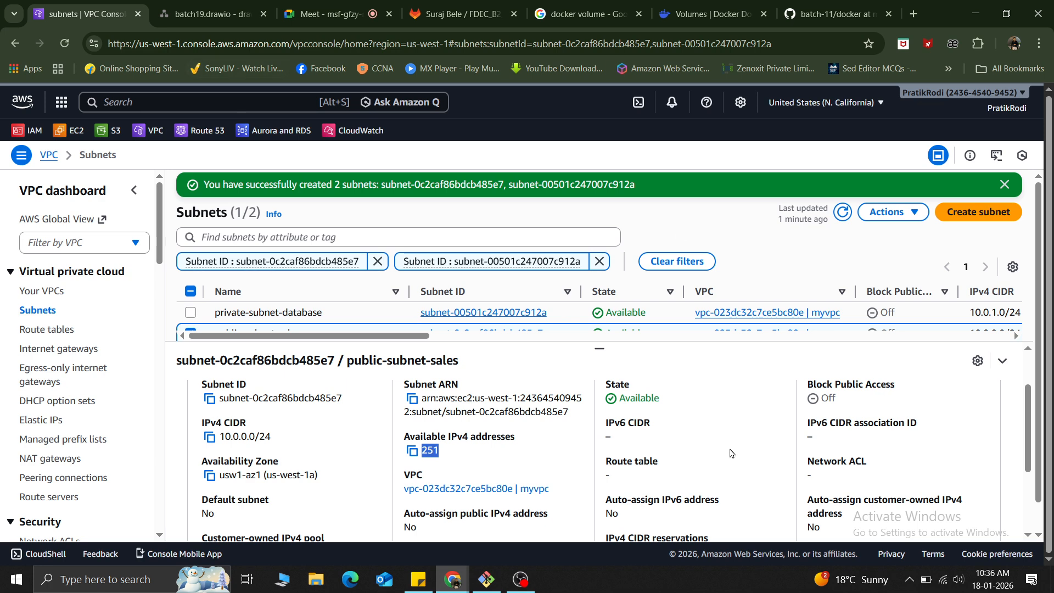
scroll(719, 445, "down", 3)
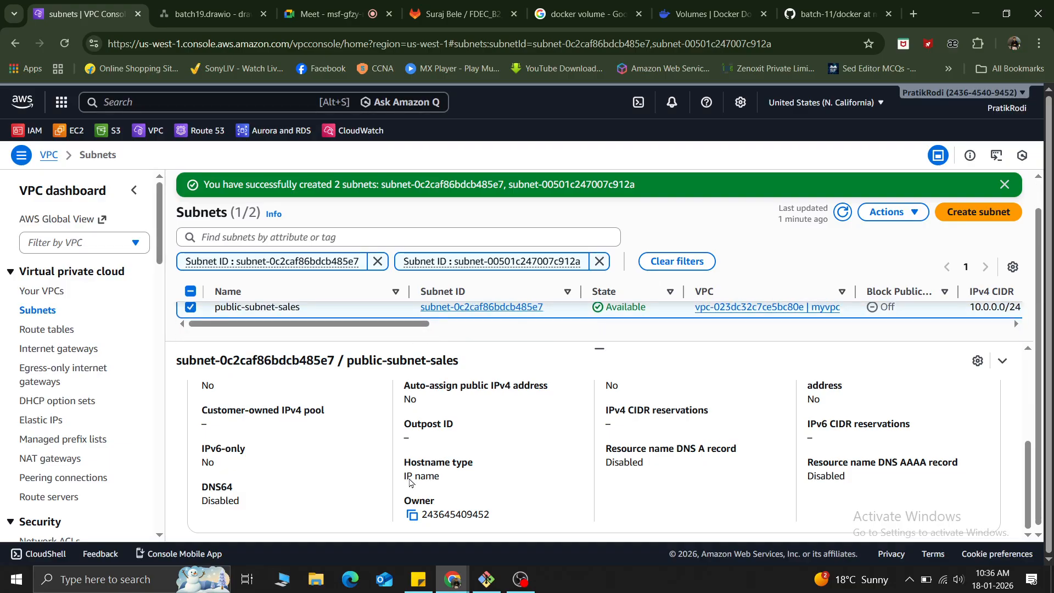
scroll(606, 445, "up", 3)
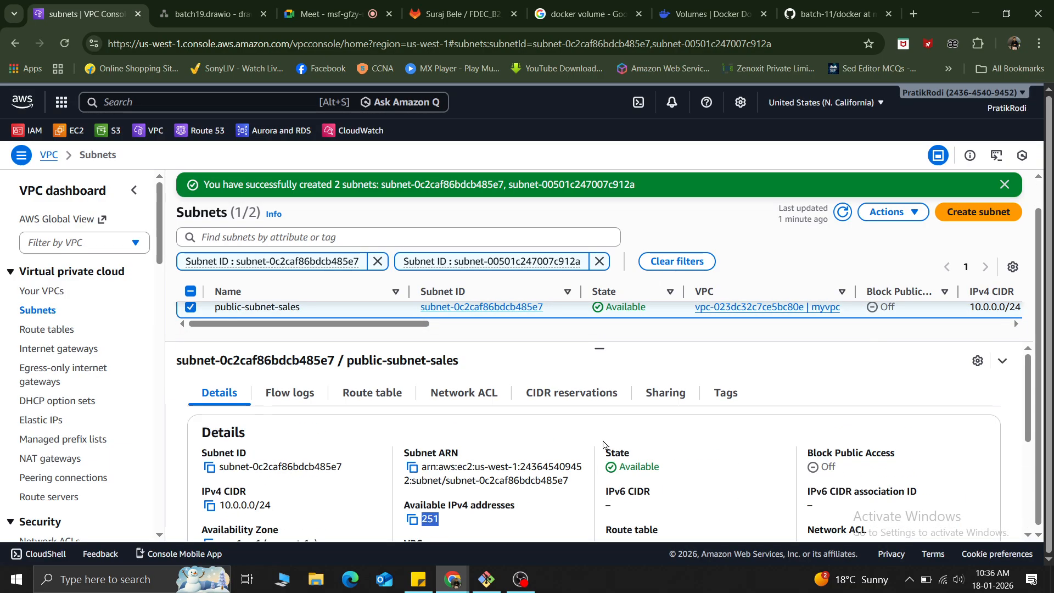
left_click(280, 401)
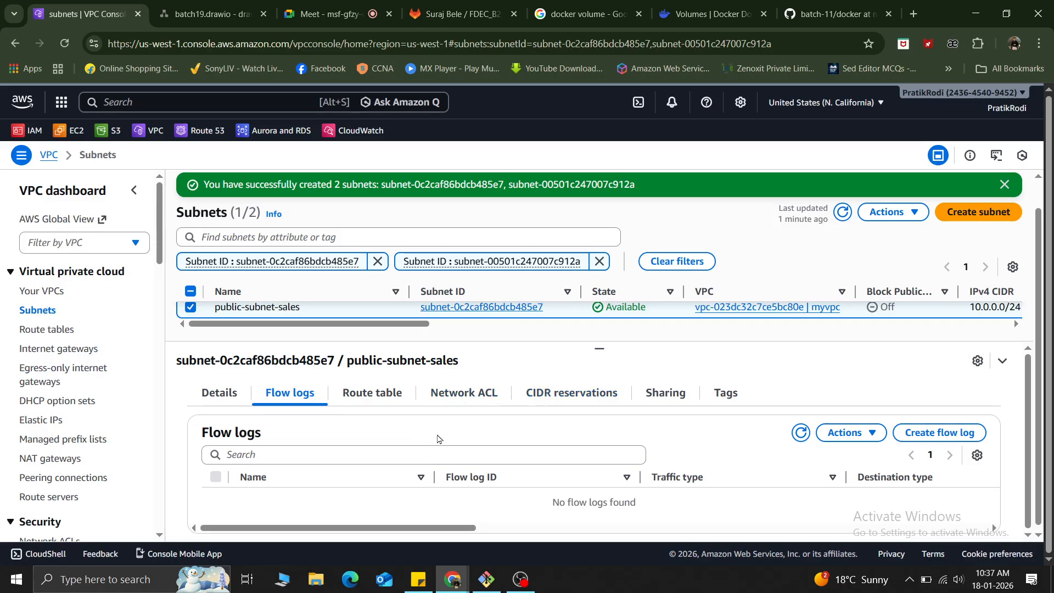
left_click(371, 395)
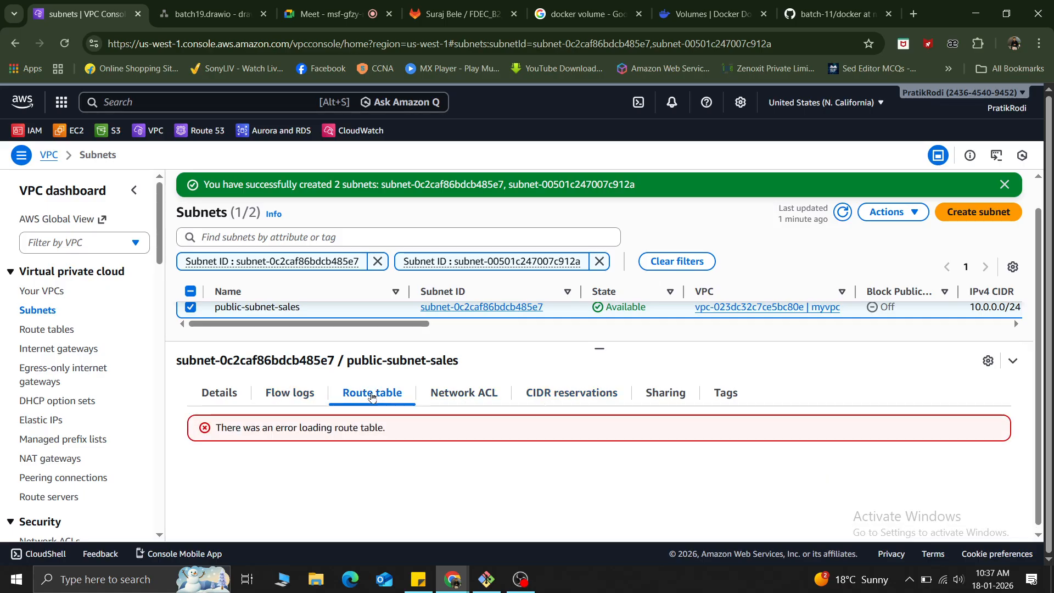
Examine the network ACL, CIDR reservations, sharing, tags, route table, flow logs and available actions of public-subnet-sales.
left_click(456, 393)
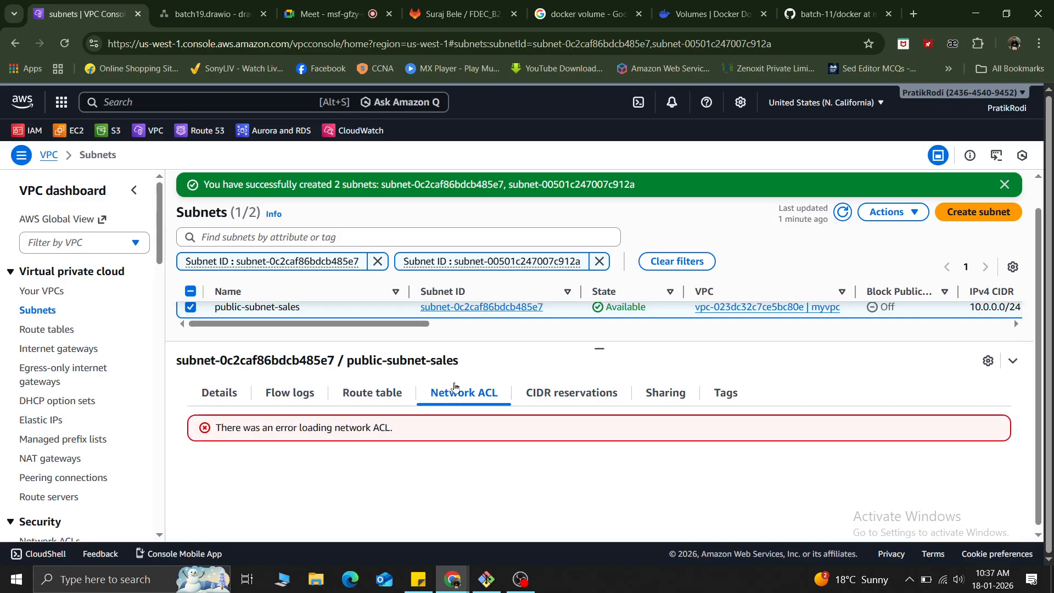
left_click(571, 393)
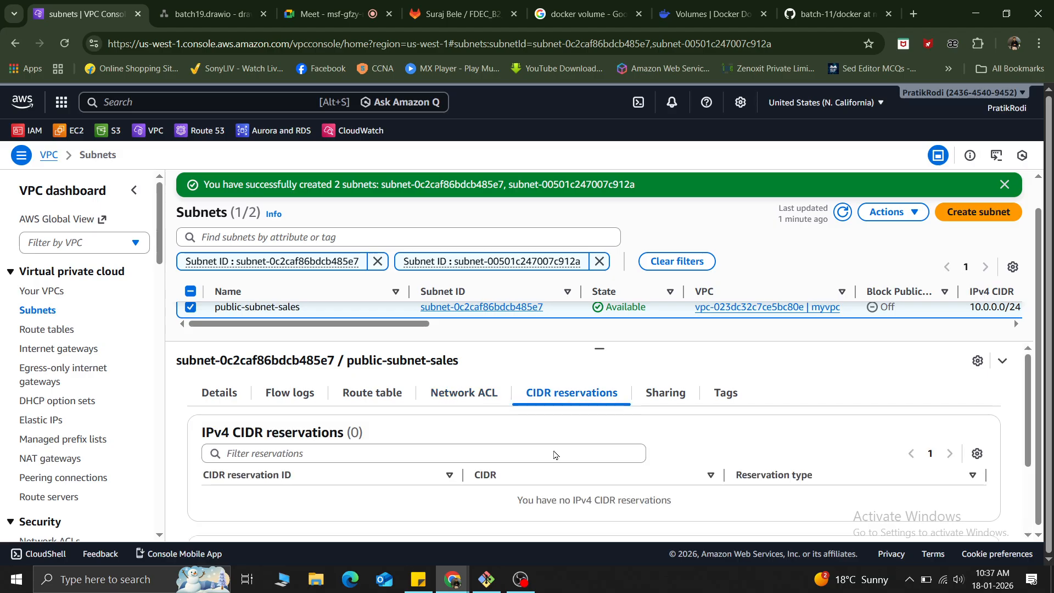
scroll(518, 461, "down", 3)
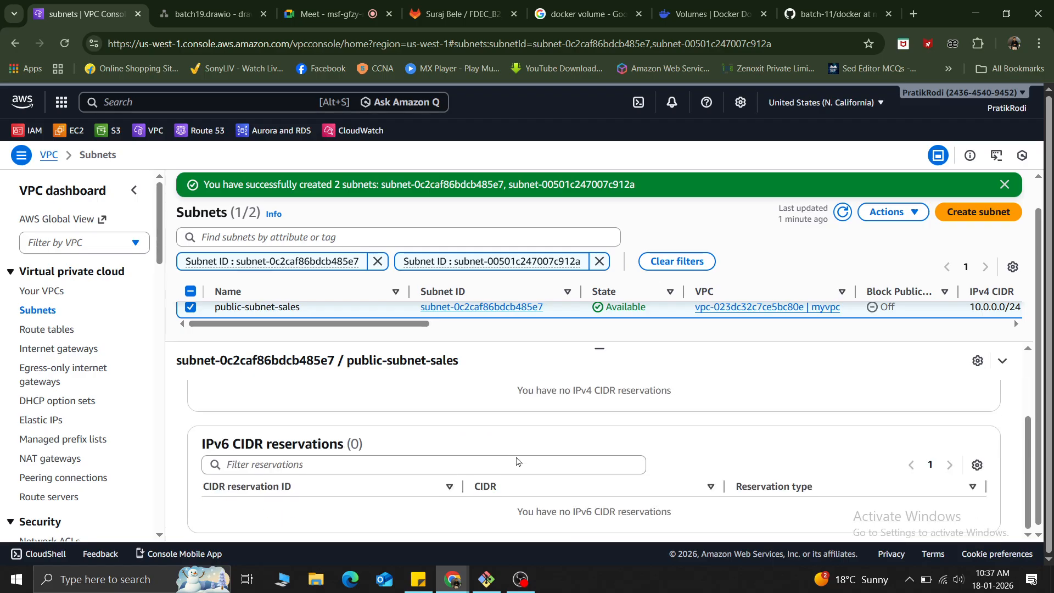
scroll(518, 461, "up", 3)
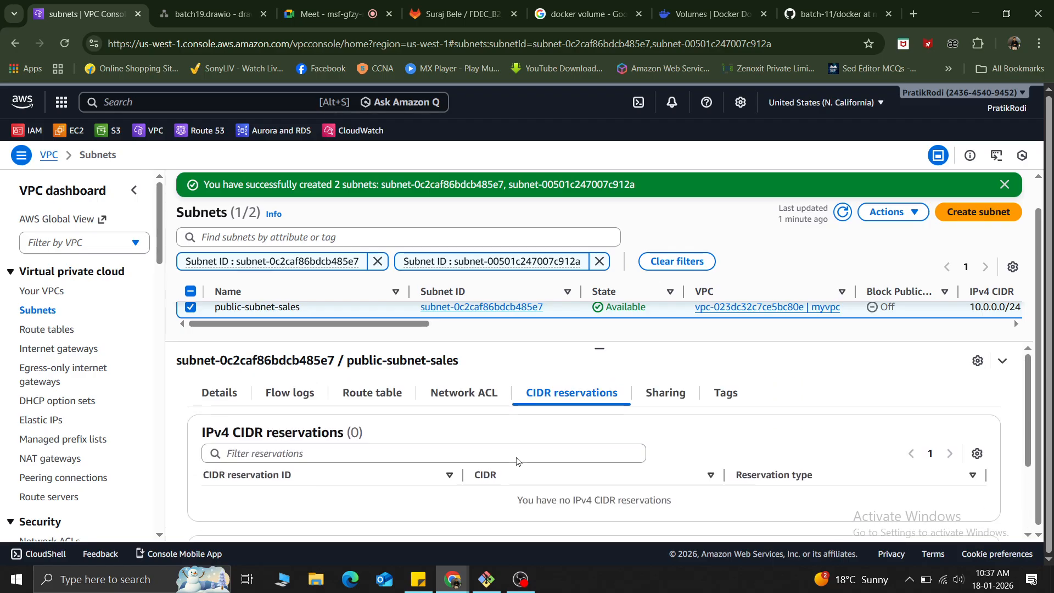
left_click(667, 394)
left_click(726, 394)
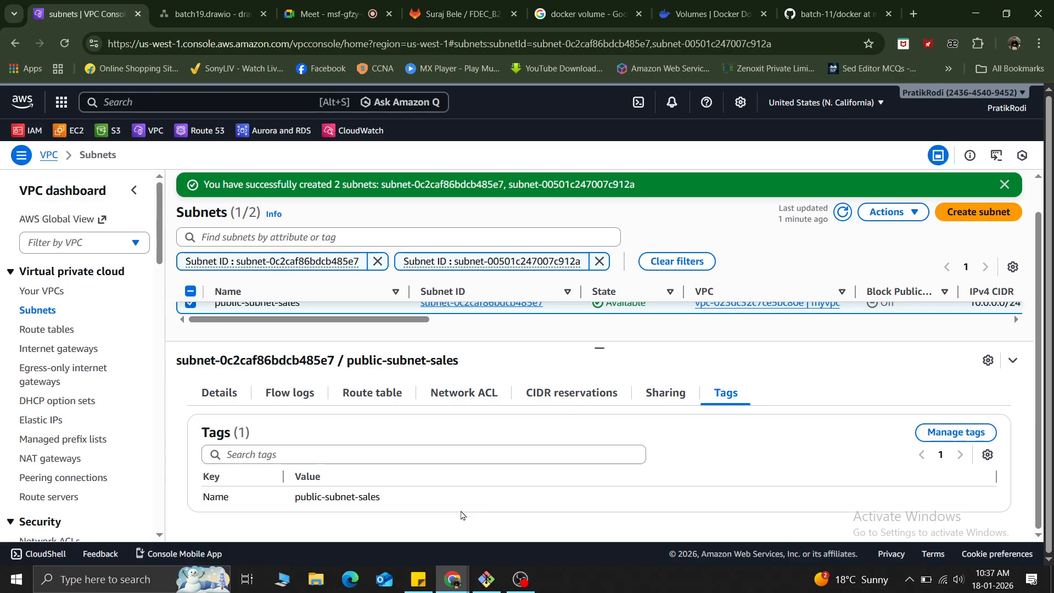
left_click(902, 218)
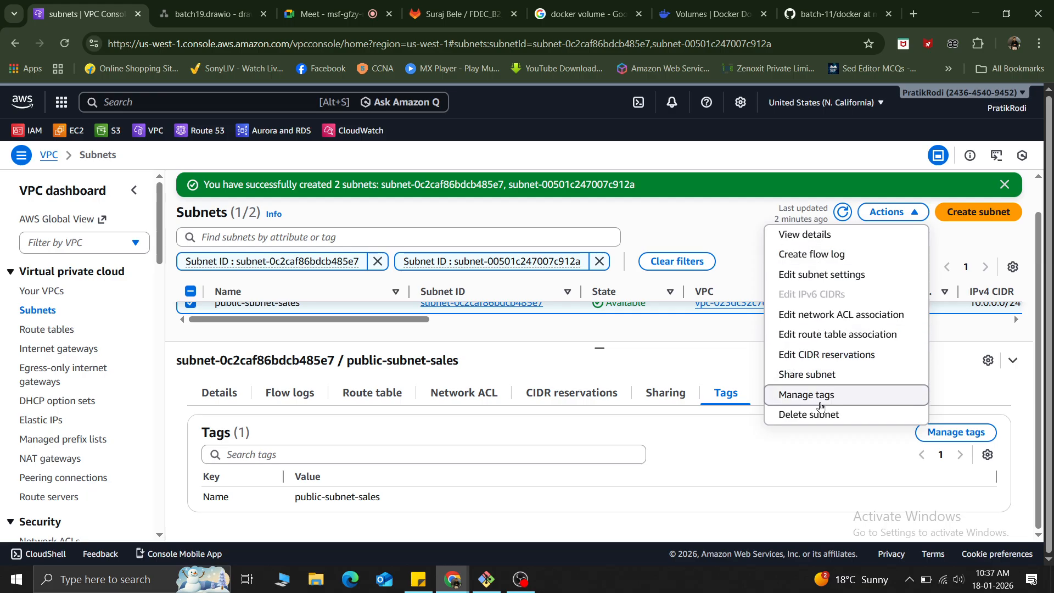
left_click(373, 394)
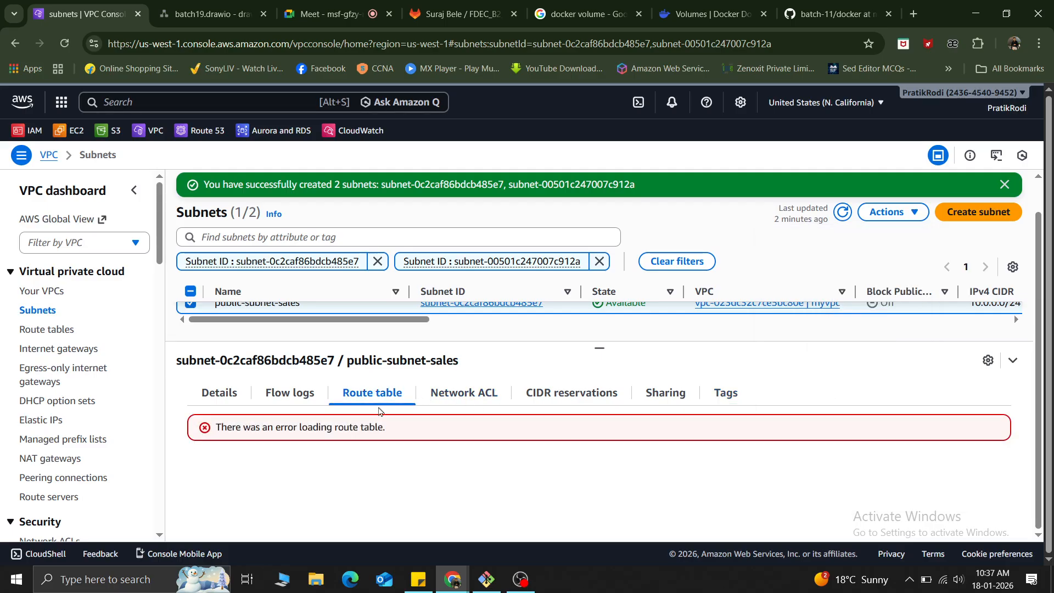
left_click(463, 392)
left_click(565, 395)
left_click(311, 395)
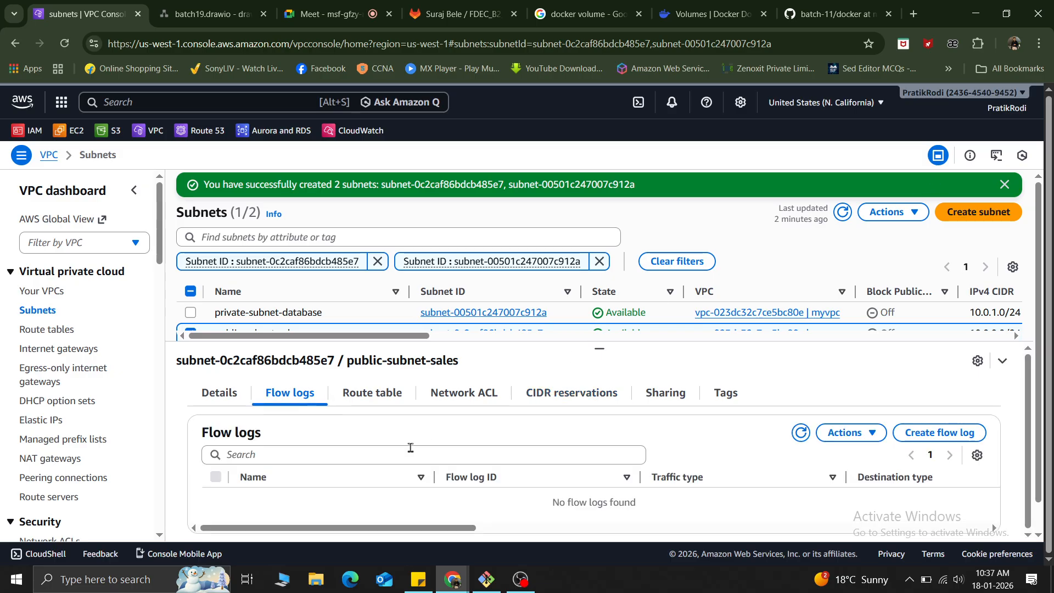
left_click(845, 432)
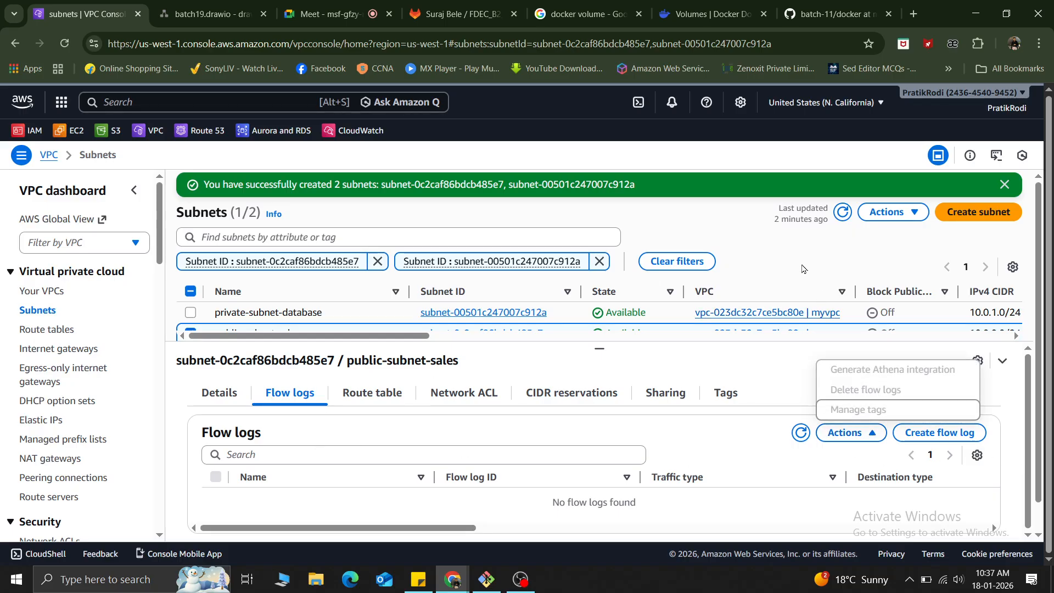
Enable auto-assign public IPv4 address in the subnet settings of public-subnet-sales and save the change.
left_click(898, 213)
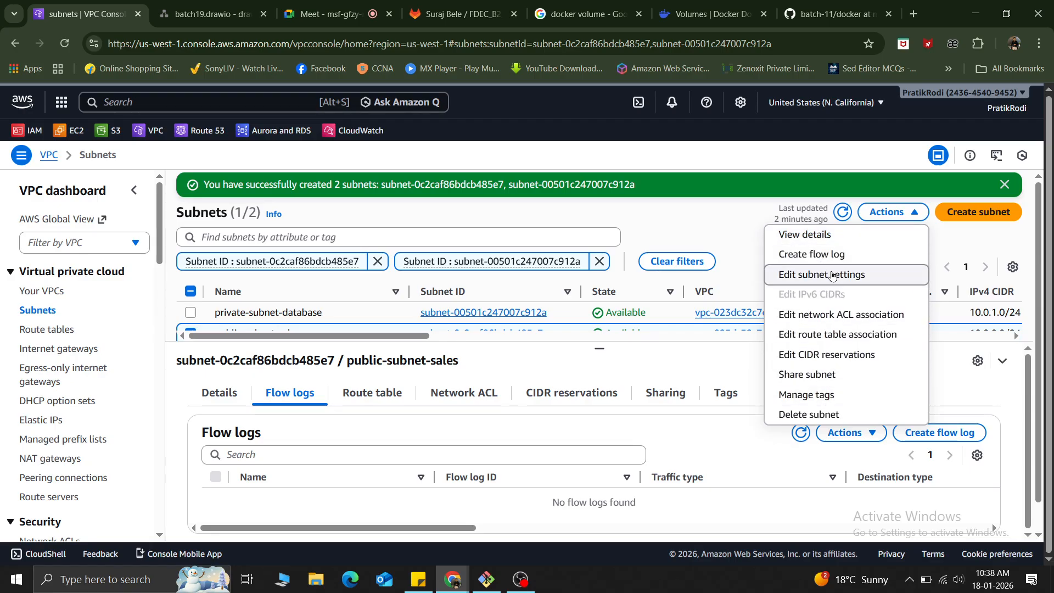
left_click(831, 275)
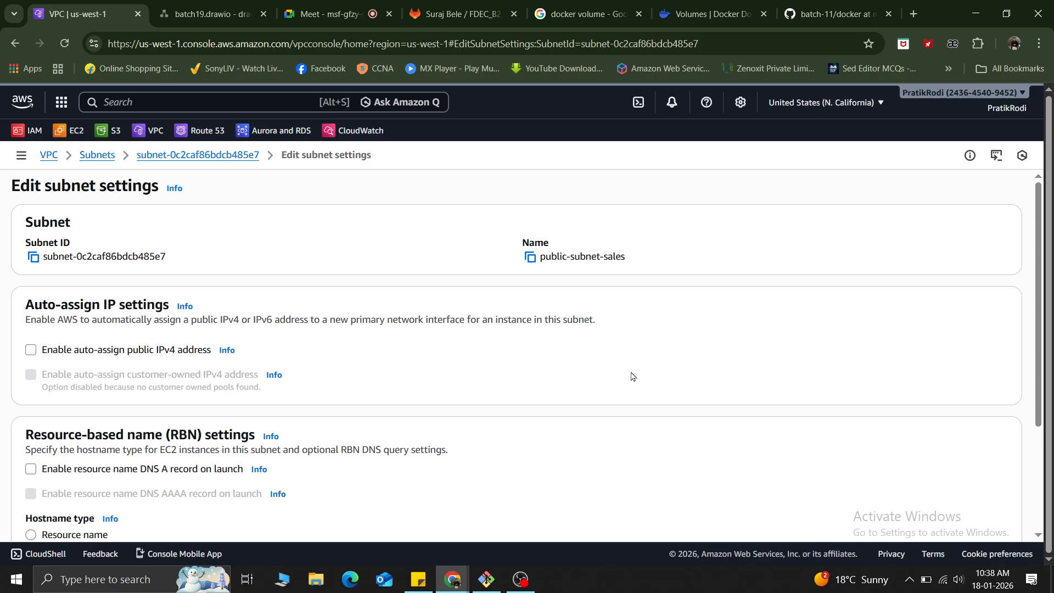
left_click(31, 351)
left_click_drag(34, 305, 162, 308)
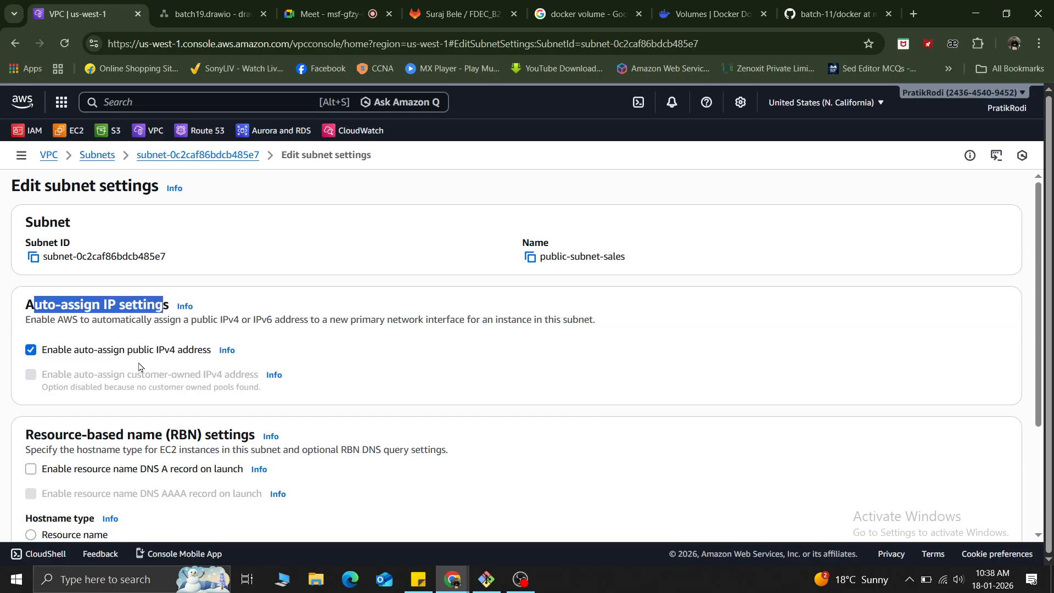
left_click_drag(128, 352, 176, 352)
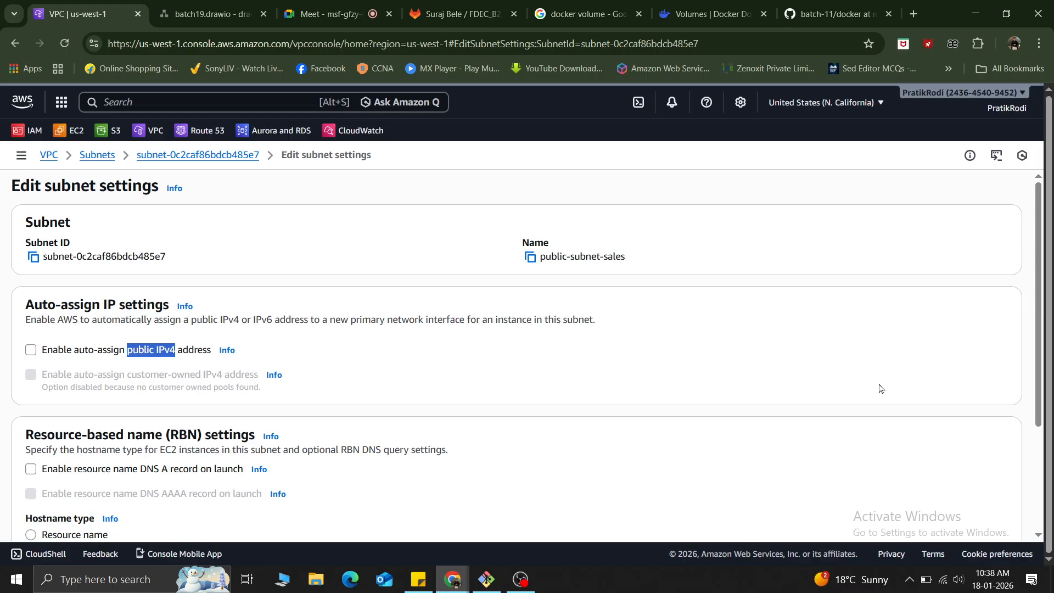
left_click(32, 350)
scroll(75, 317, "down", 3)
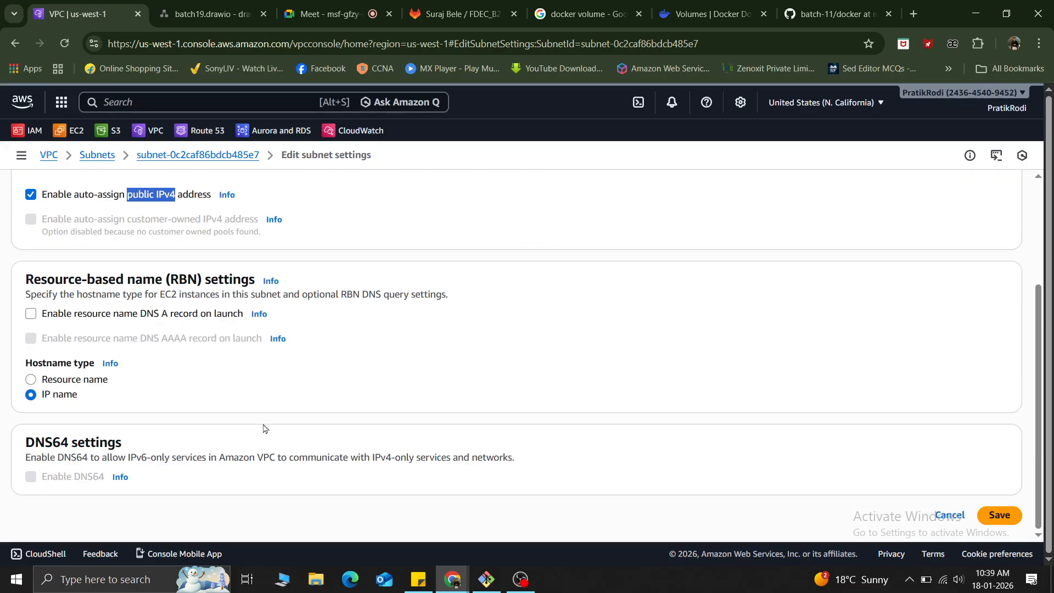
scroll(263, 430, "up", 3)
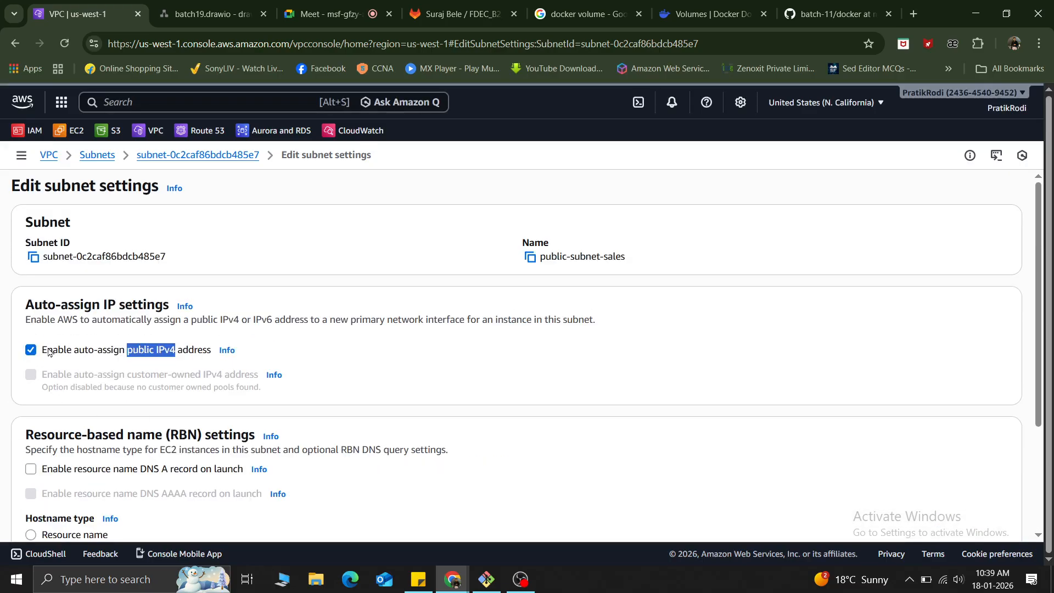
scroll(414, 398, "down", 3)
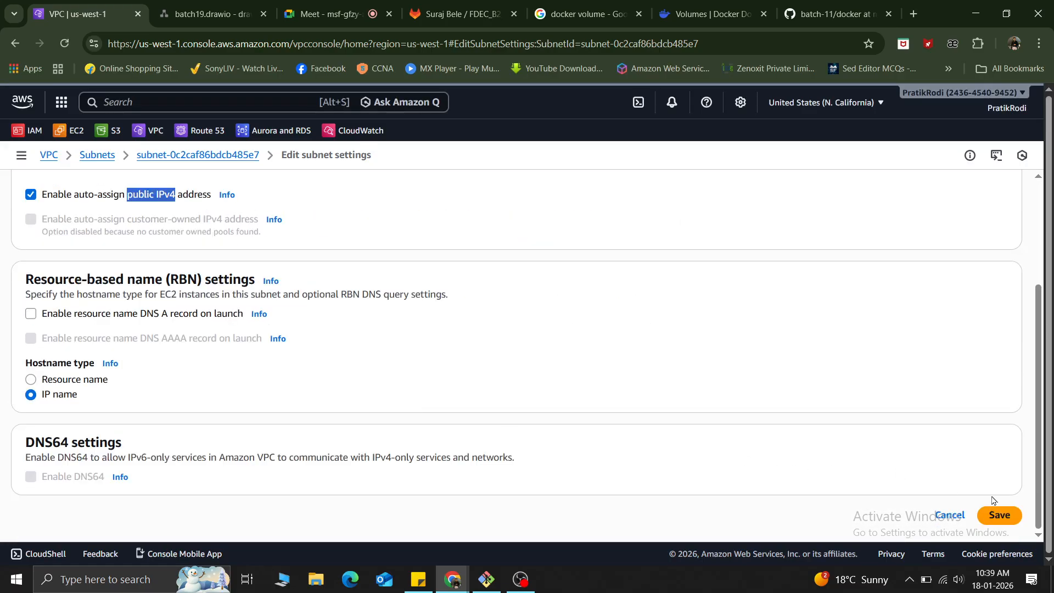
left_click(1000, 516)
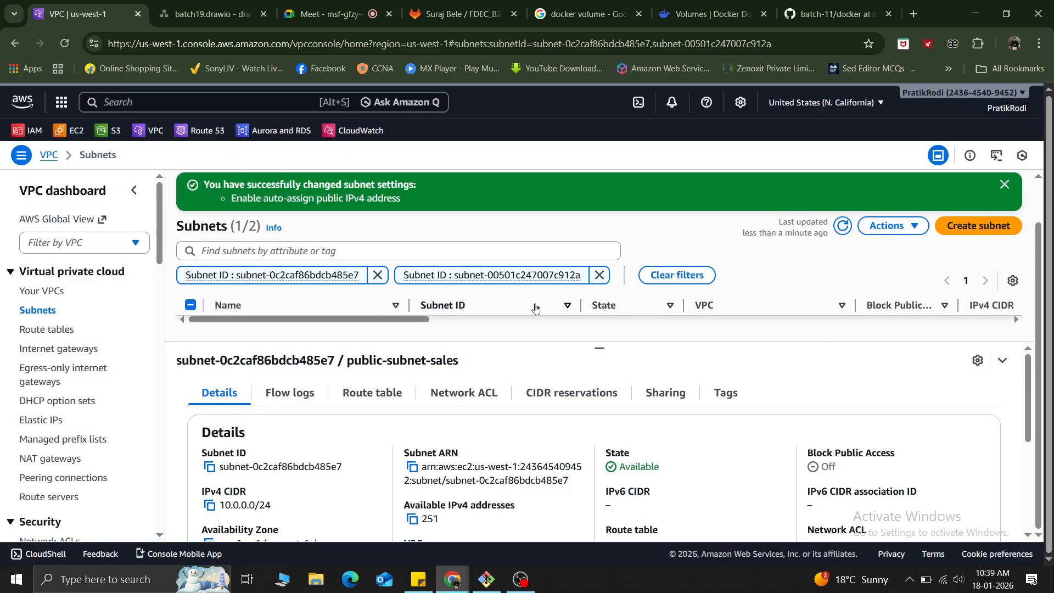
Enlarge the subnet list area and open the EC2 console in a separate browser tab.
left_click_drag(598, 345, 604, 438)
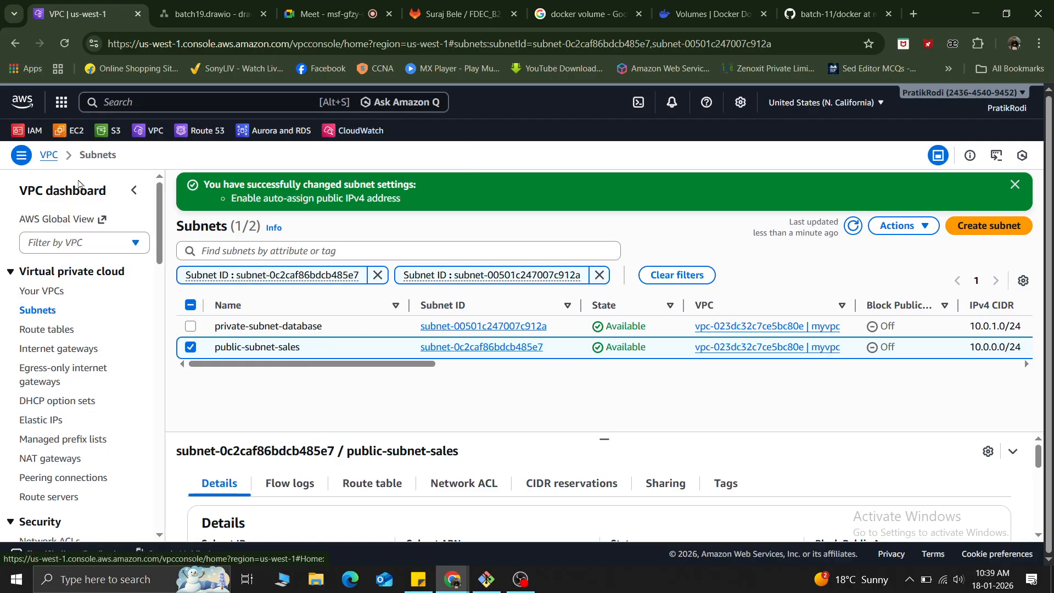
right_click(112, 141)
left_click(115, 144)
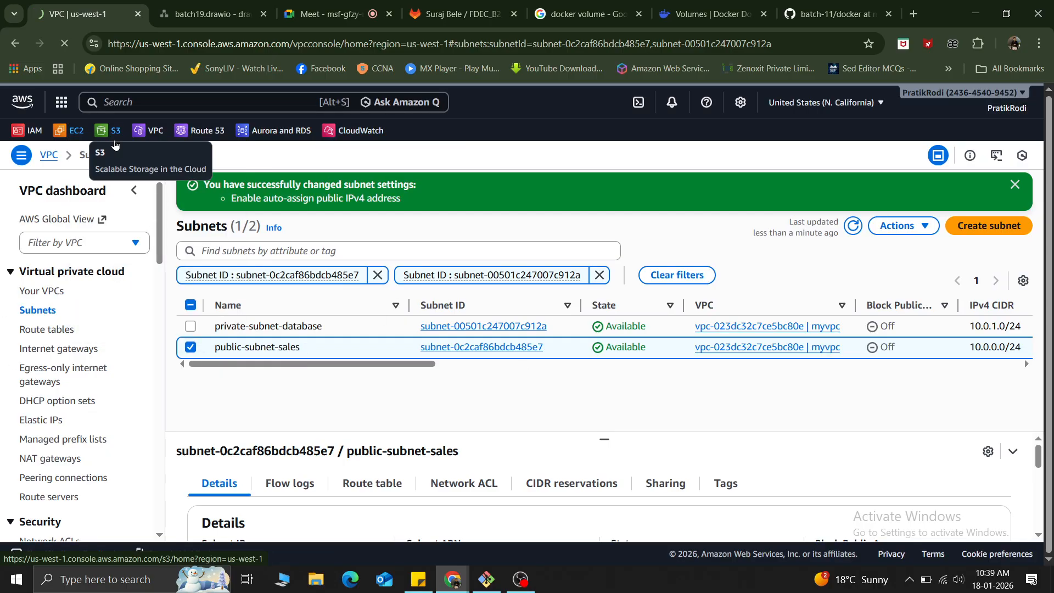
mouse_move(163, 25)
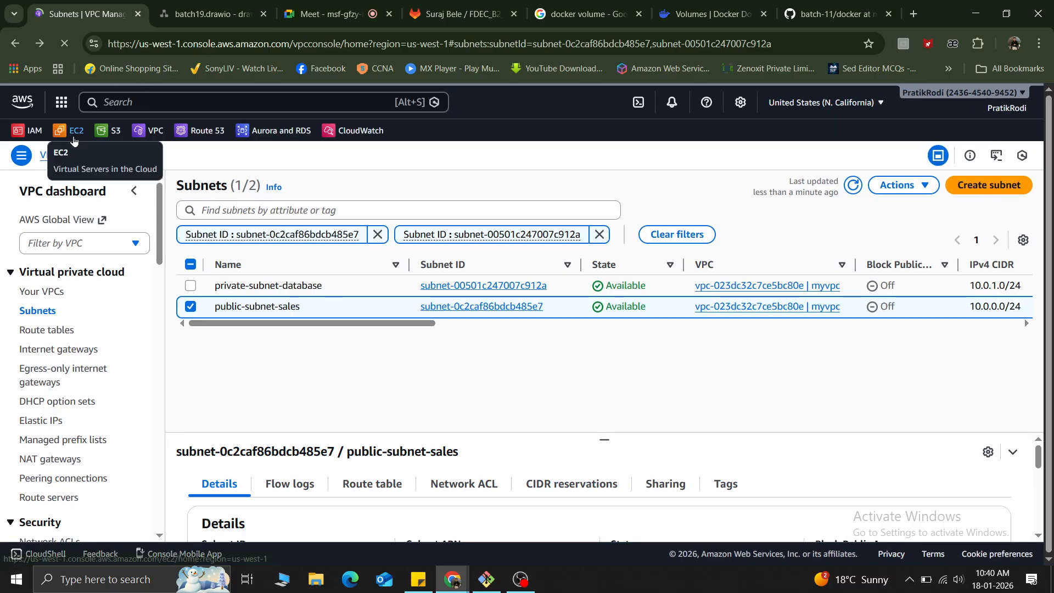
right_click(73, 137)
left_click(100, 150)
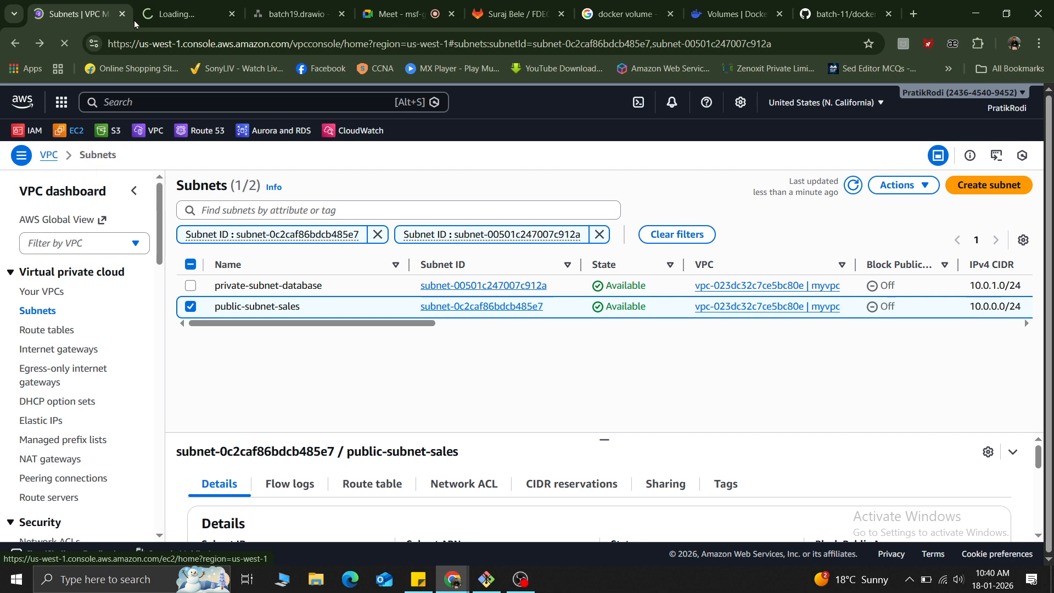
left_click(162, 7)
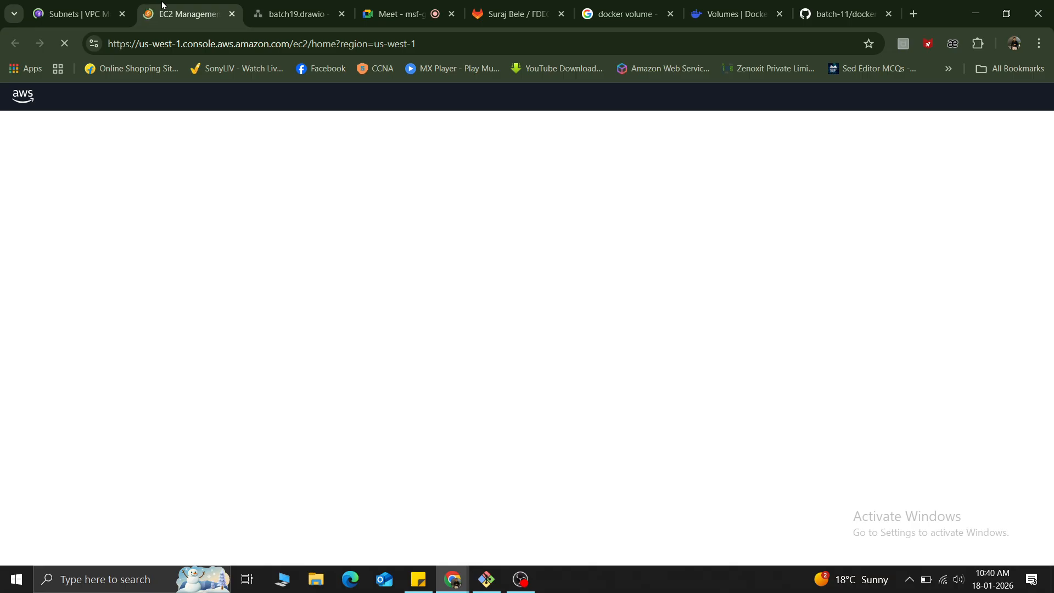
Check the planned VPC layout in the batch19 draw.io diagram and return to the EC2 dashboard.
left_click(302, 8)
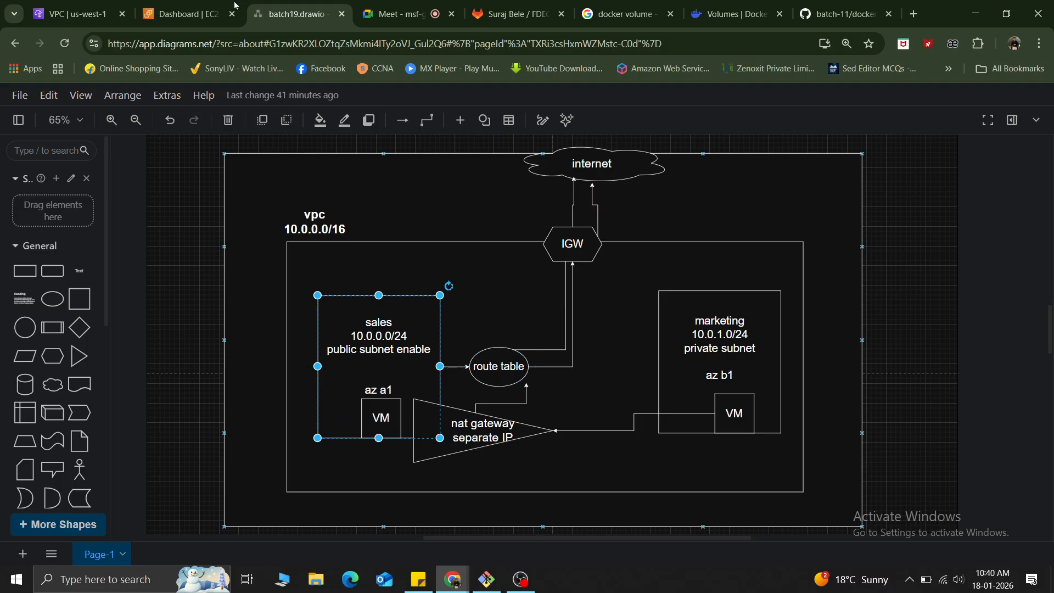
mouse_move(58, 5)
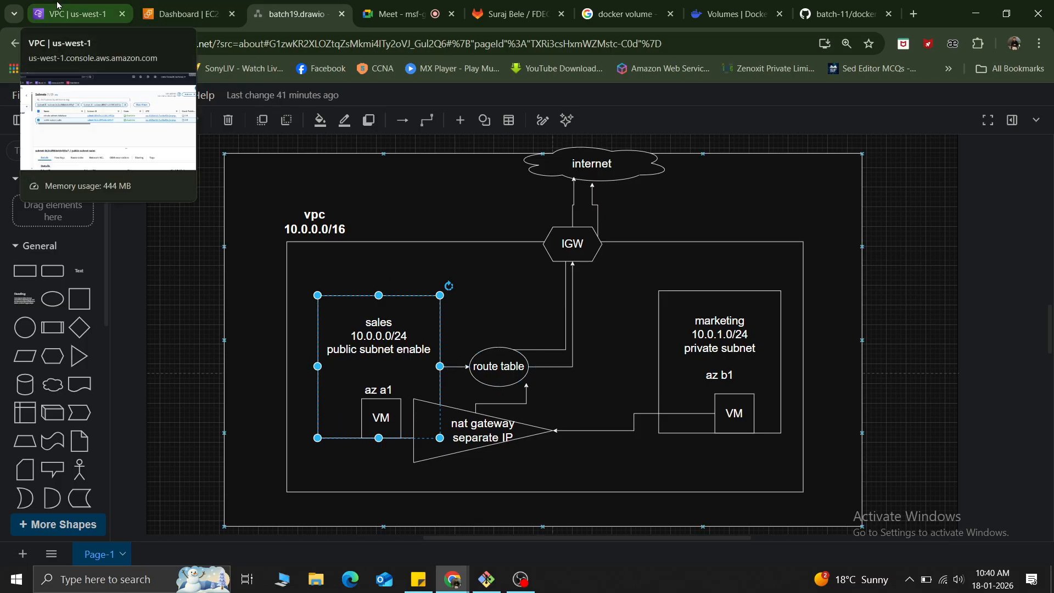
left_click(198, 16)
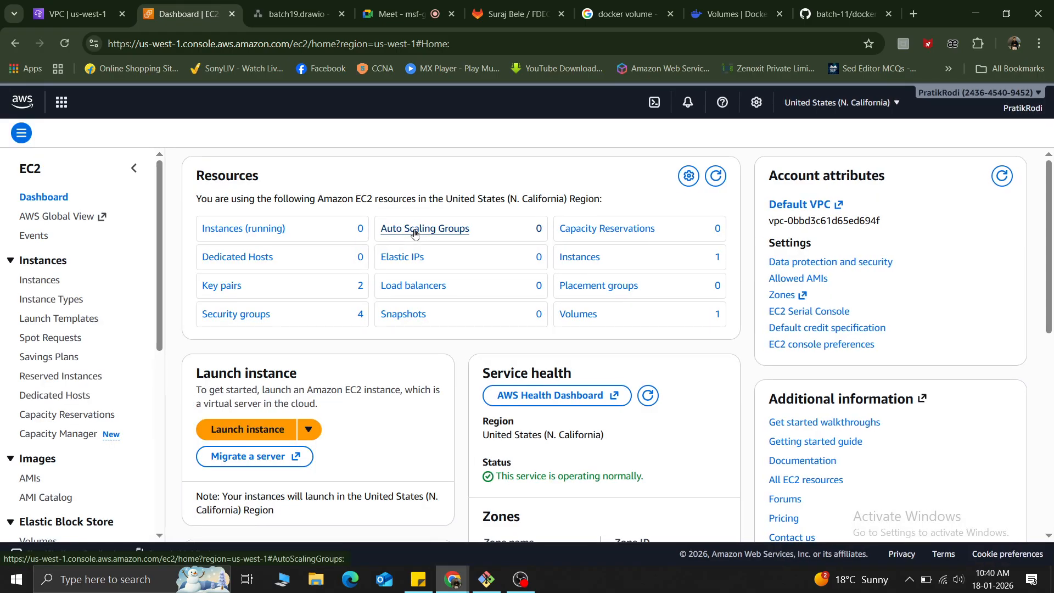
Begin launching a new EC2 instance and name it myinstance-myvpc.
left_click(233, 434)
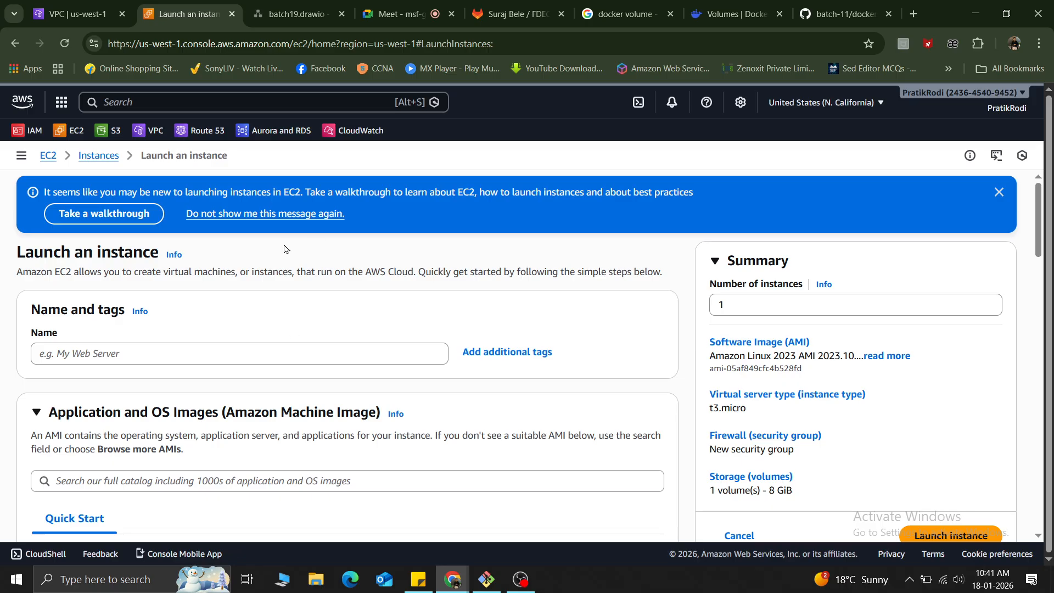
left_click(136, 353)
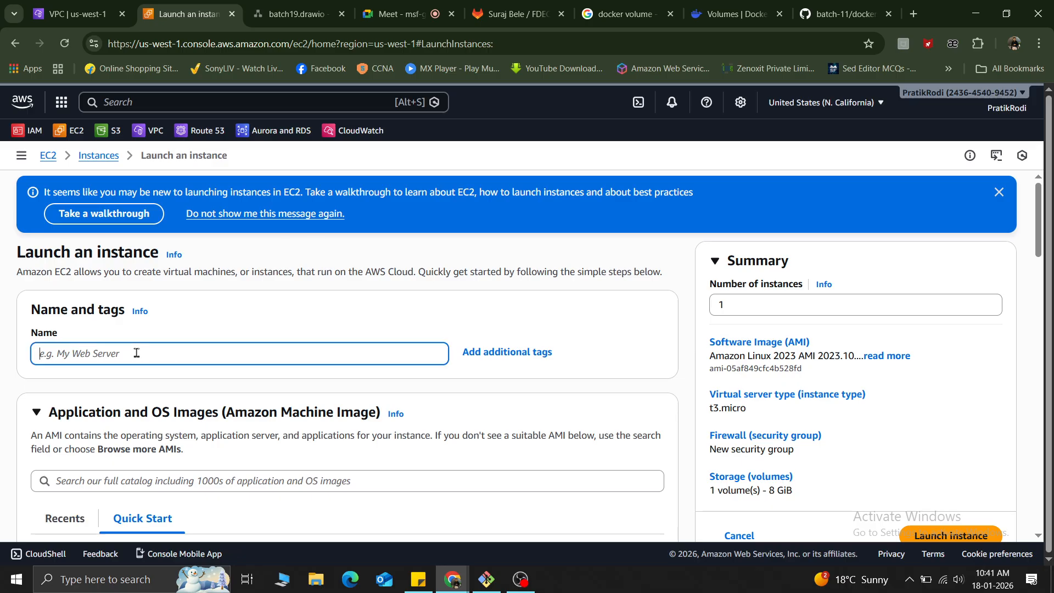
type("myinstance")
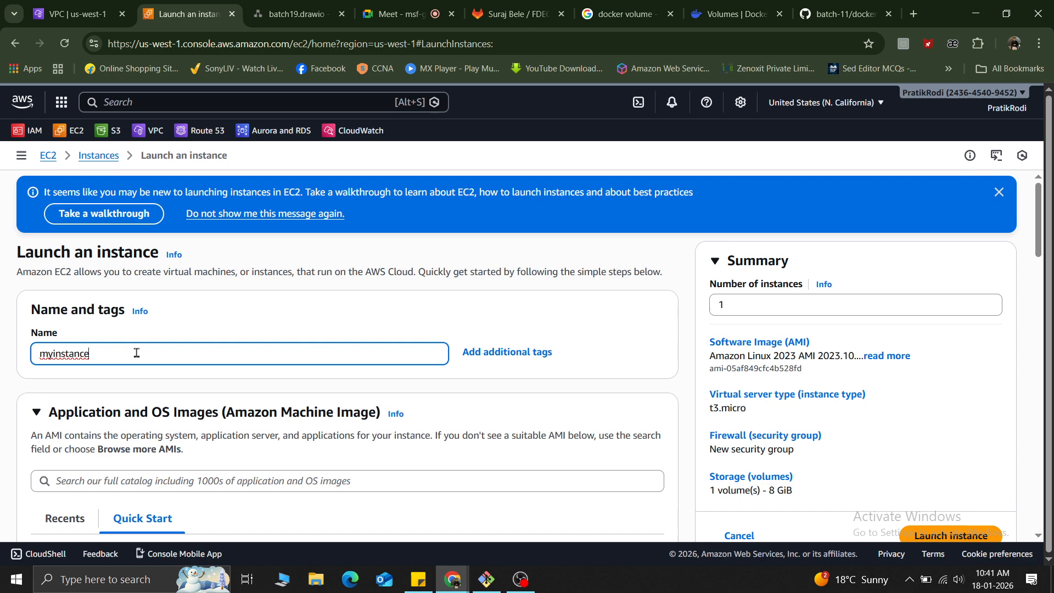
type("-myvpc")
Choose Ubuntu as the instance's operating system with the Ubuntu Server 22.04 LTS (HVM), SSD Volume Type image.
scroll(131, 406, "down", 2)
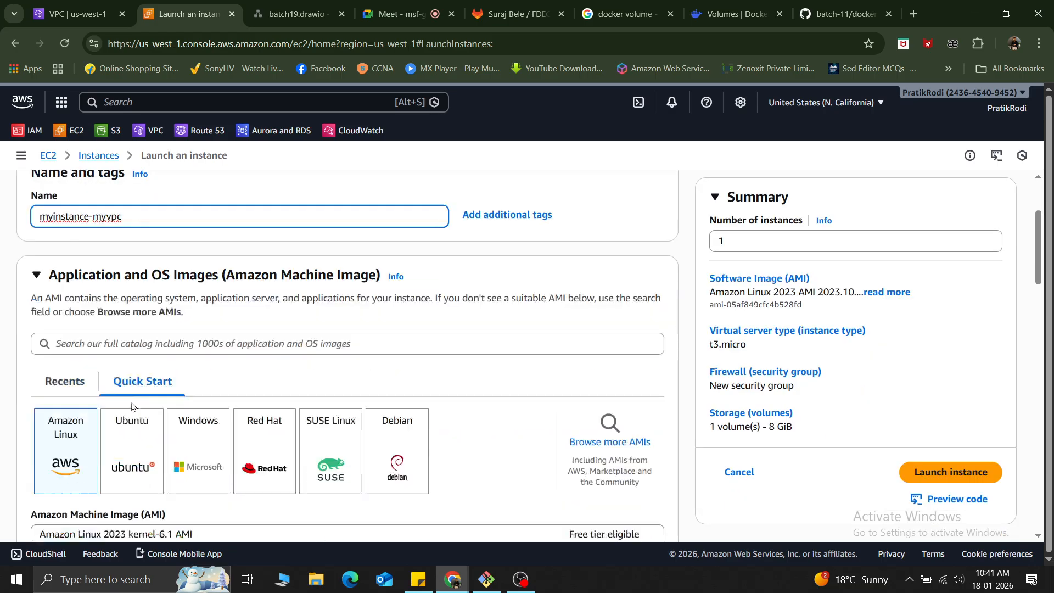
scroll(138, 452, "down", 1)
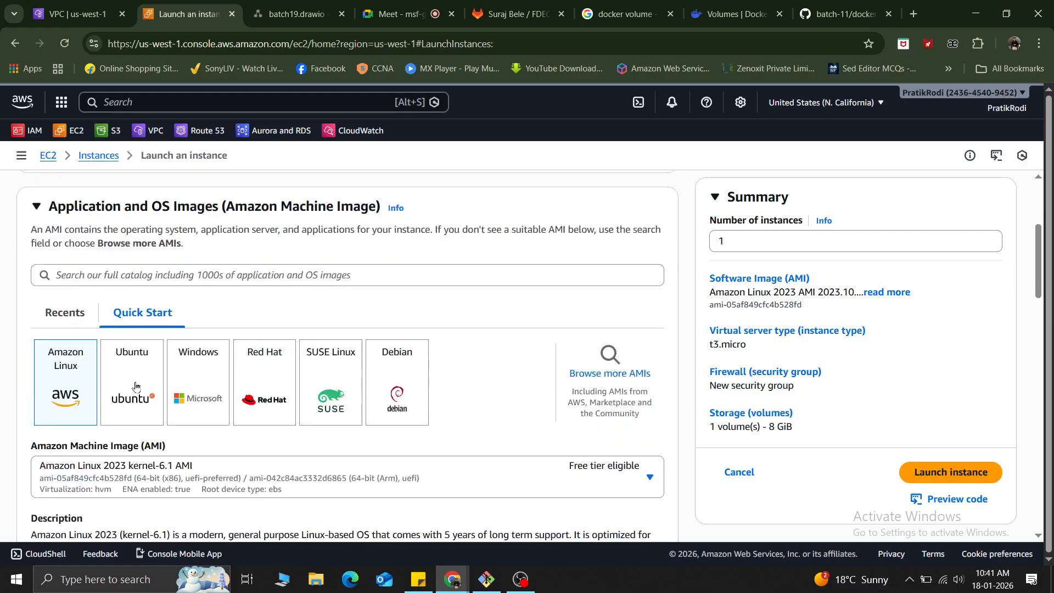
left_click(135, 386)
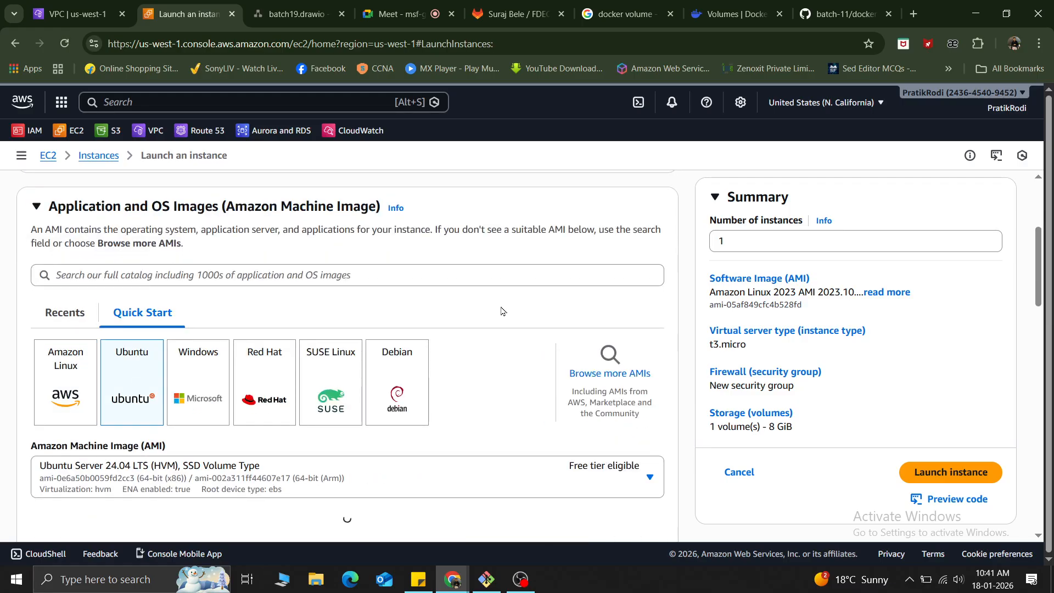
scroll(500, 311, "down", 2)
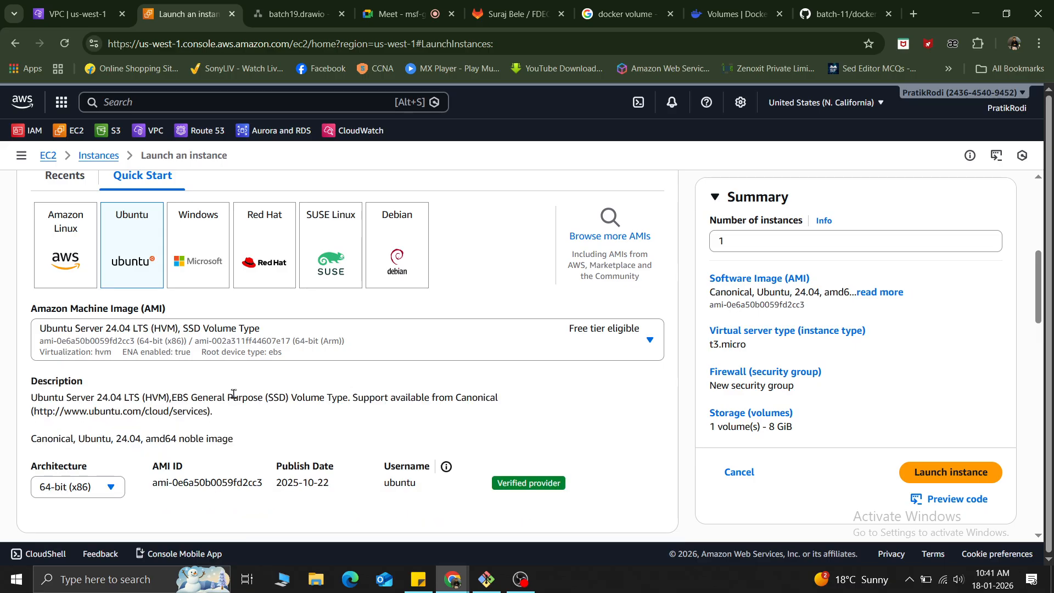
scroll(234, 394, "down", 2)
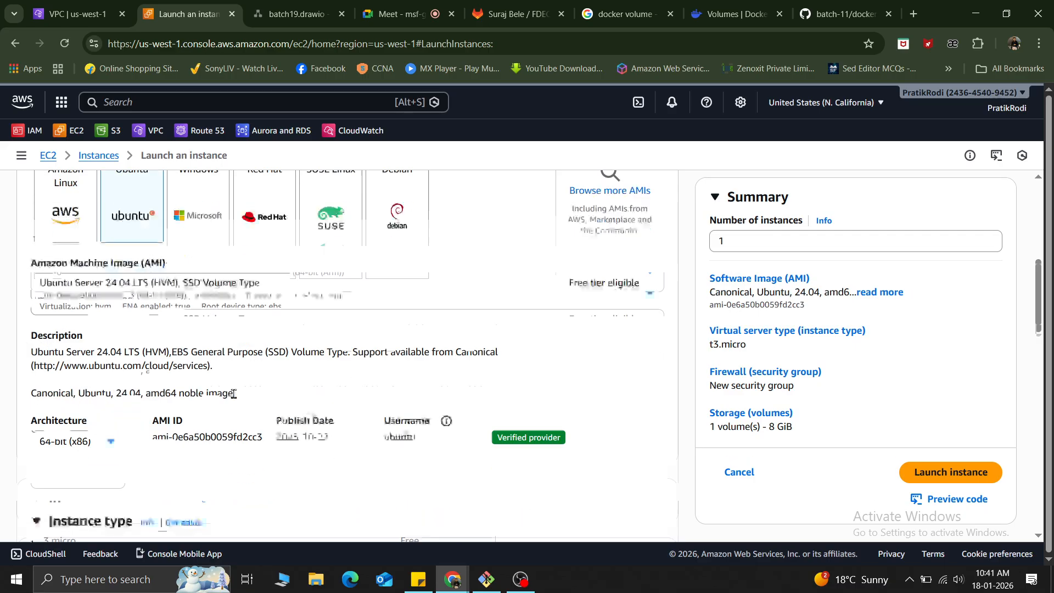
left_click(185, 263)
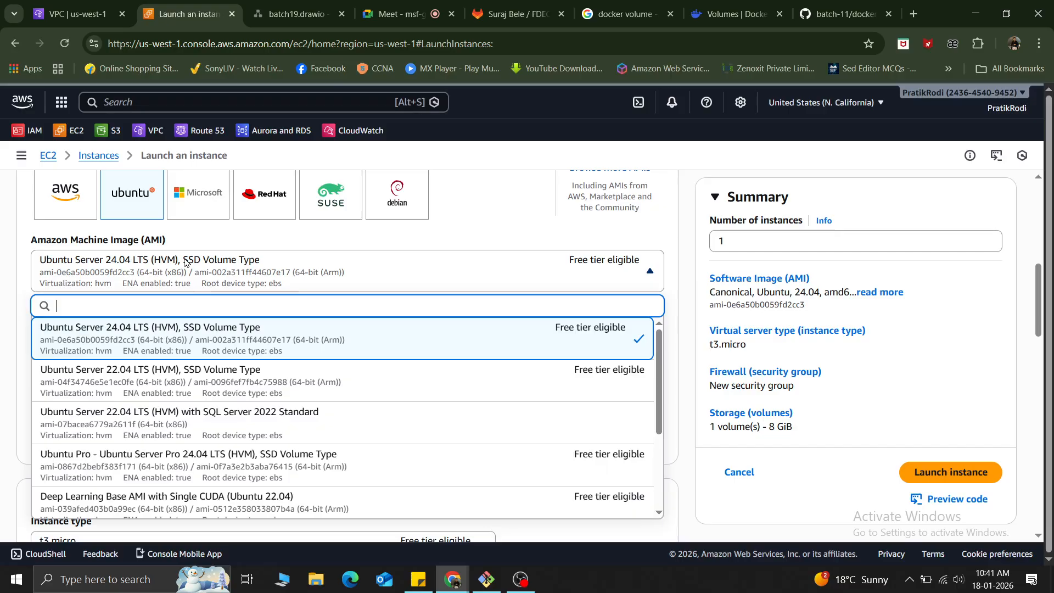
left_click(163, 381)
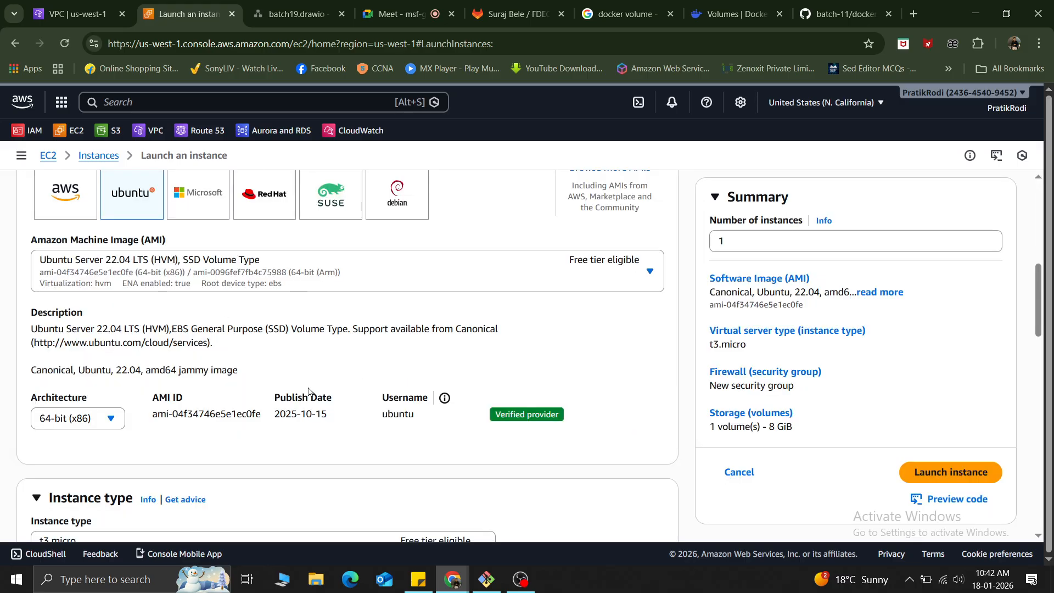
Choose id_rsa as the key pair for the new instance.
scroll(308, 391, "down", 3)
scroll(356, 335, "down", 4)
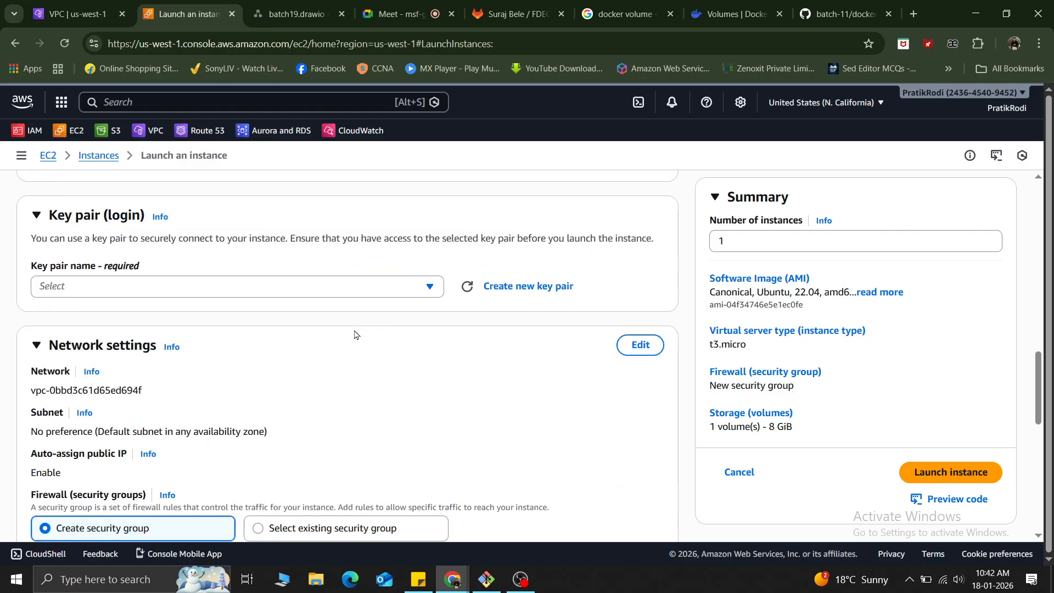
scroll(354, 334, "down", 1)
left_click(126, 253)
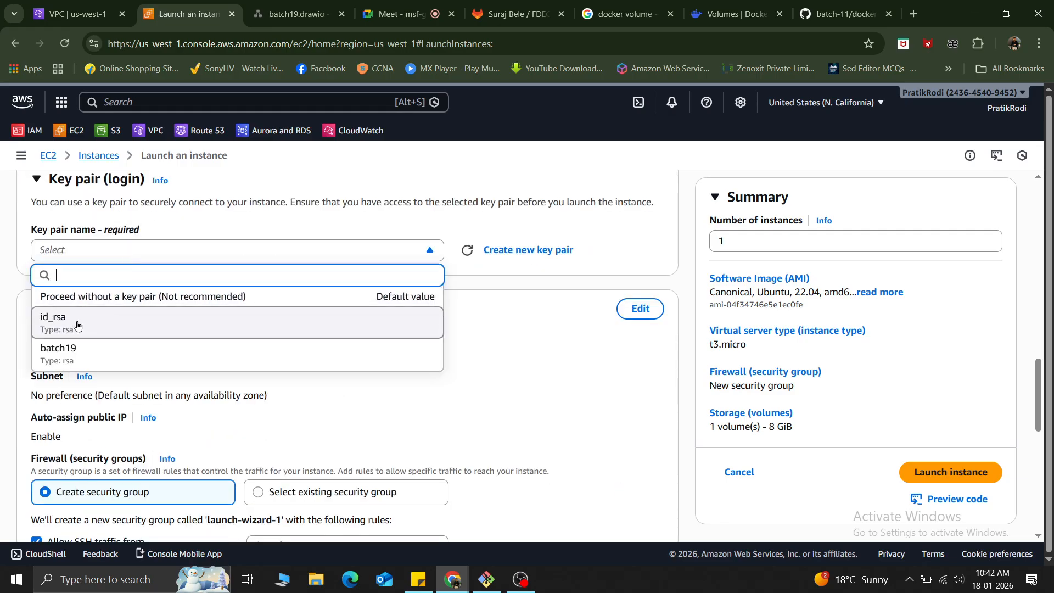
left_click(77, 325)
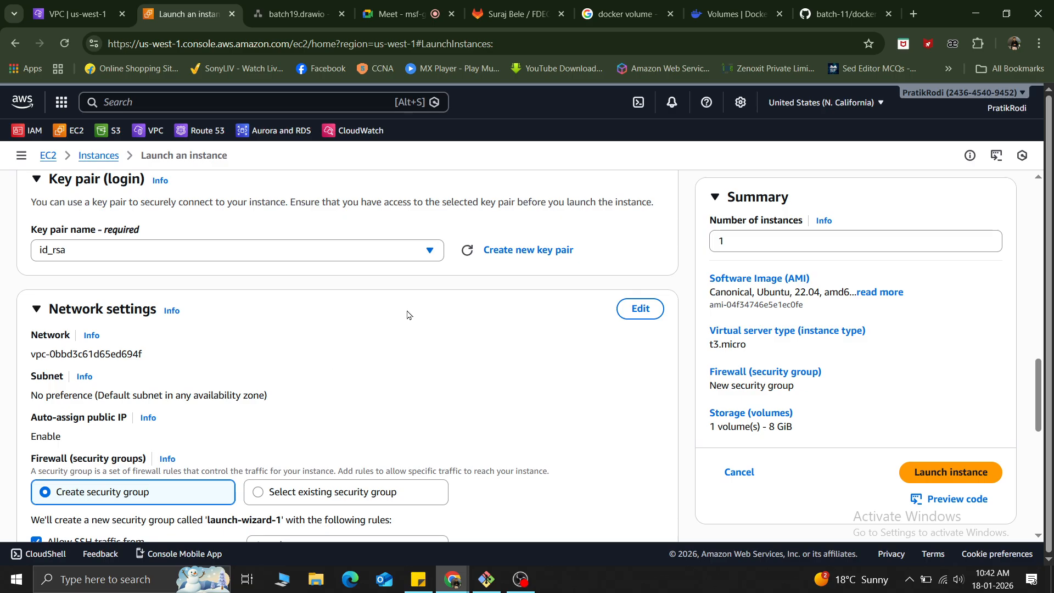
Switch the firewall option to an existing security group and open the list of common security groups.
scroll(407, 314, "down", 2)
left_click(292, 361)
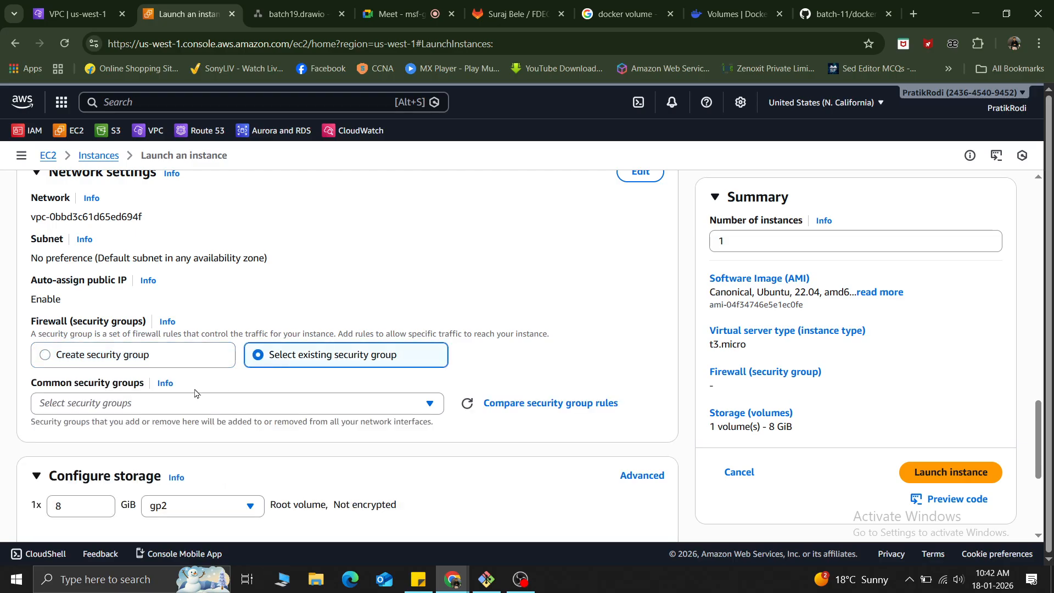
left_click(145, 404)
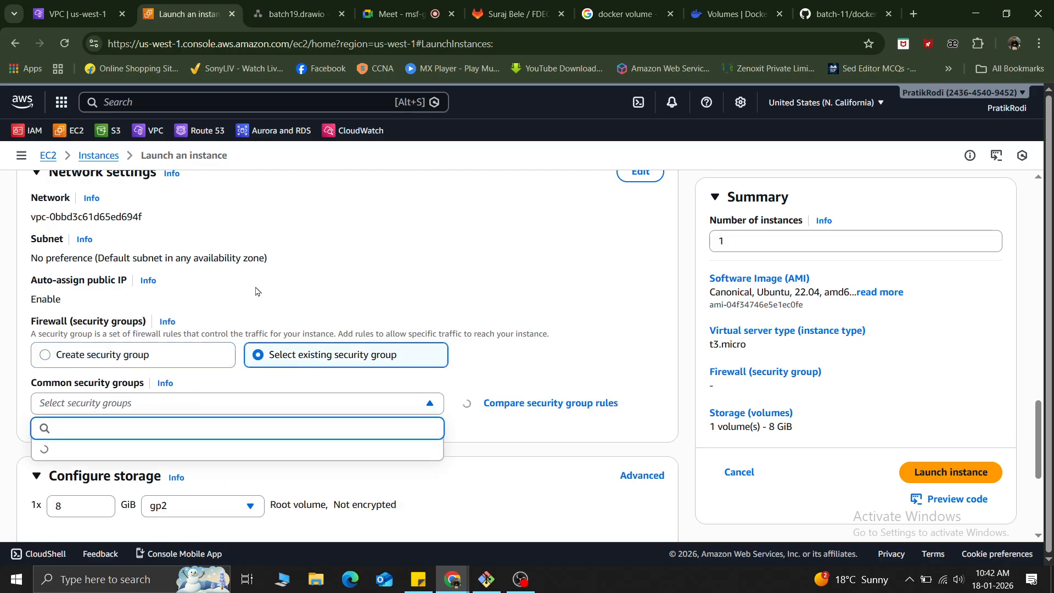
Compare the network ID in the instance's network settings with the IDs under Your VPCs, and return to the launch form.
scroll(255, 291, "up", 3)
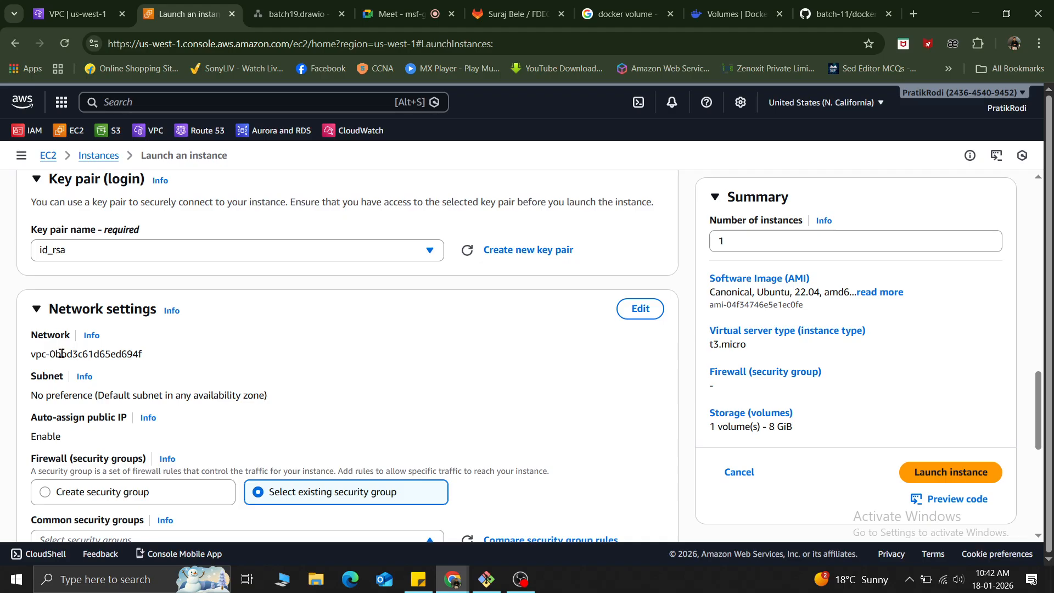
left_click_drag(41, 354, 149, 366)
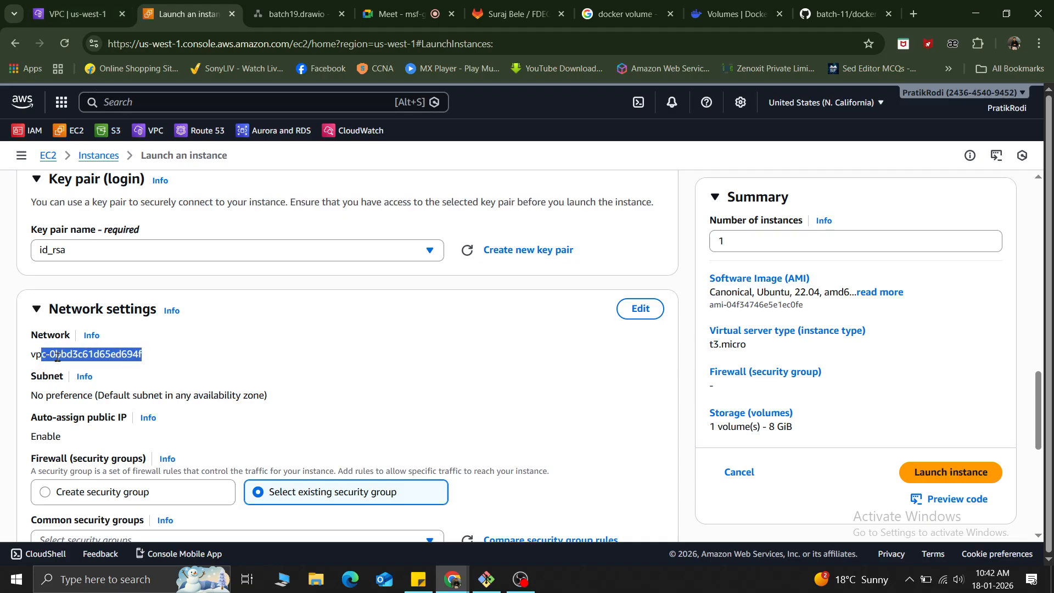
left_click(71, 4)
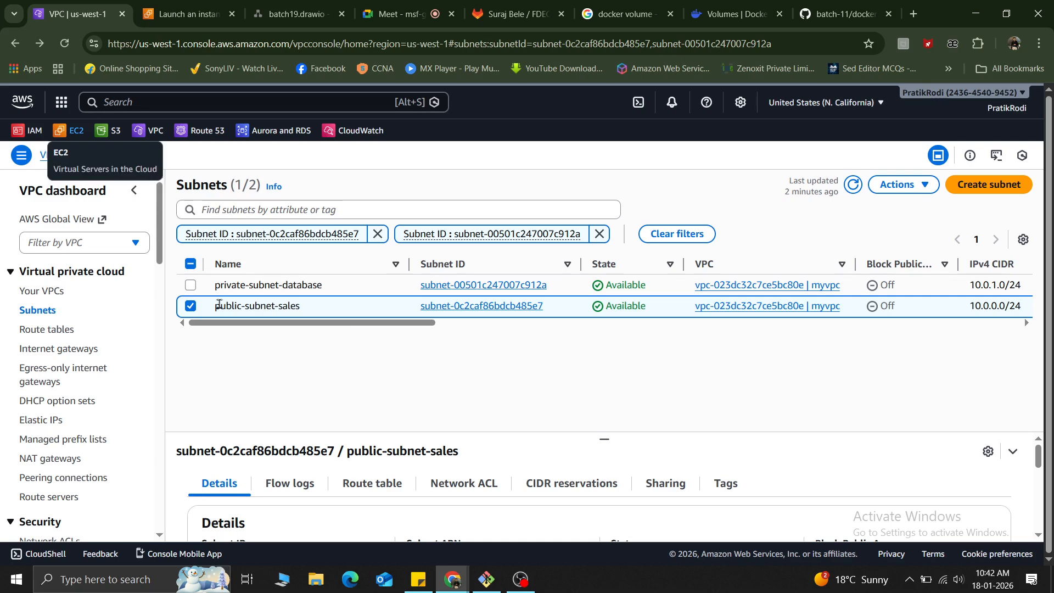
left_click(41, 292)
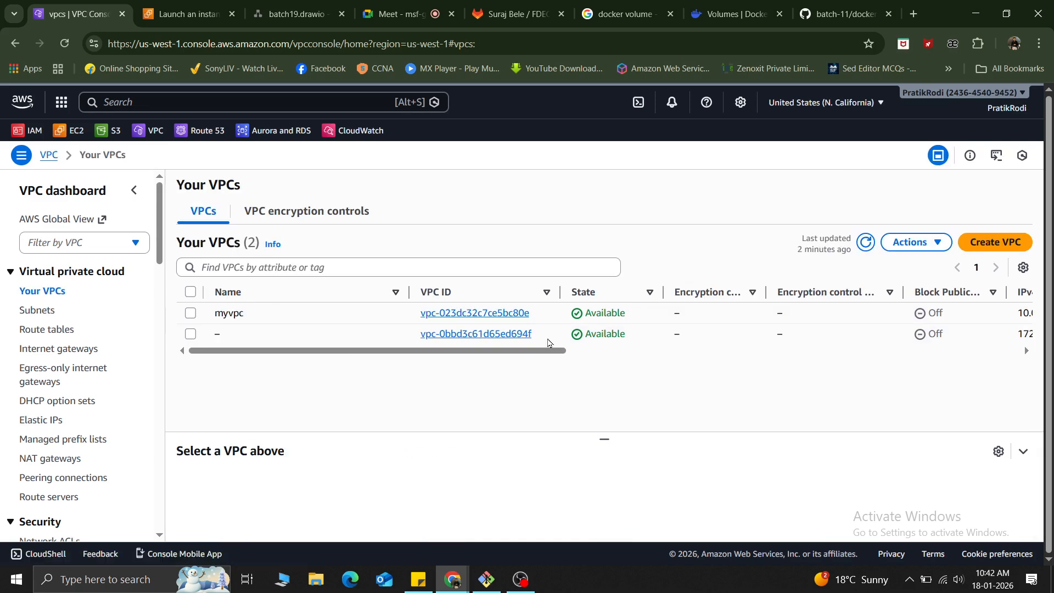
left_click_drag(418, 335, 544, 337)
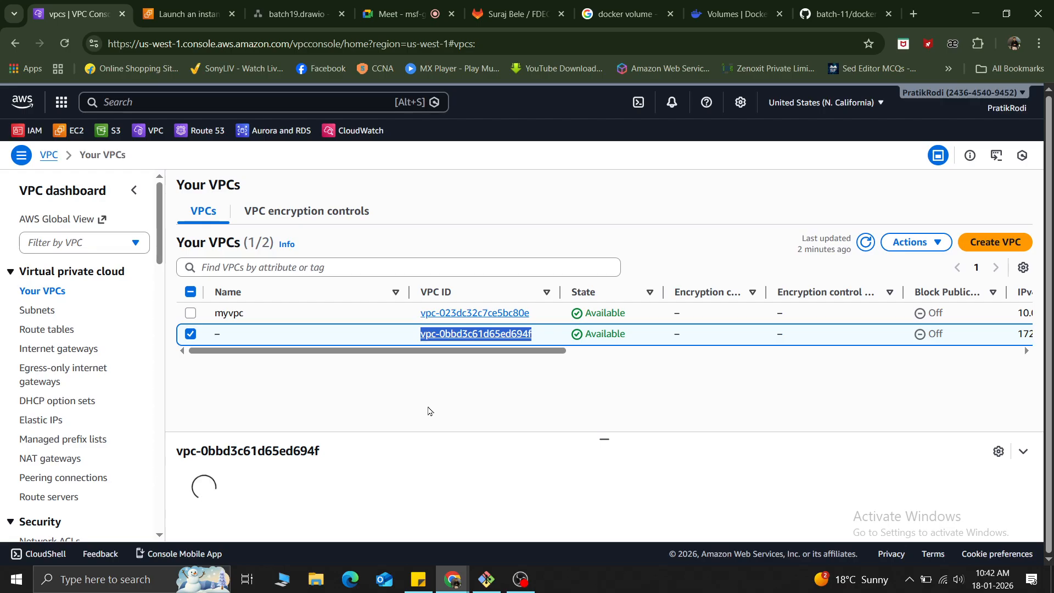
scroll(429, 411, "up", 5)
scroll(429, 411, "down", 1)
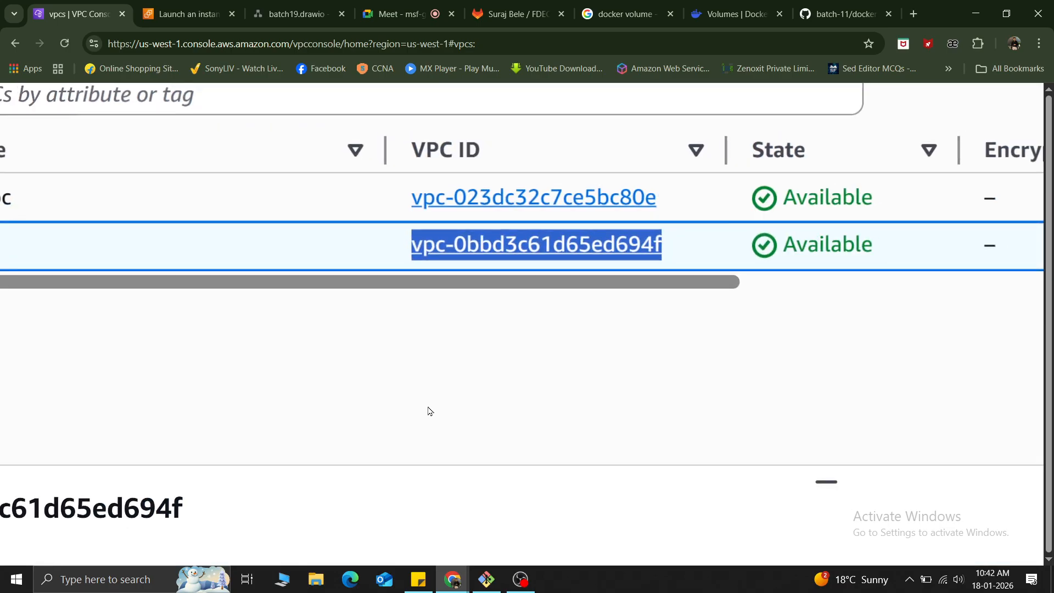
scroll(429, 410, "down", 5)
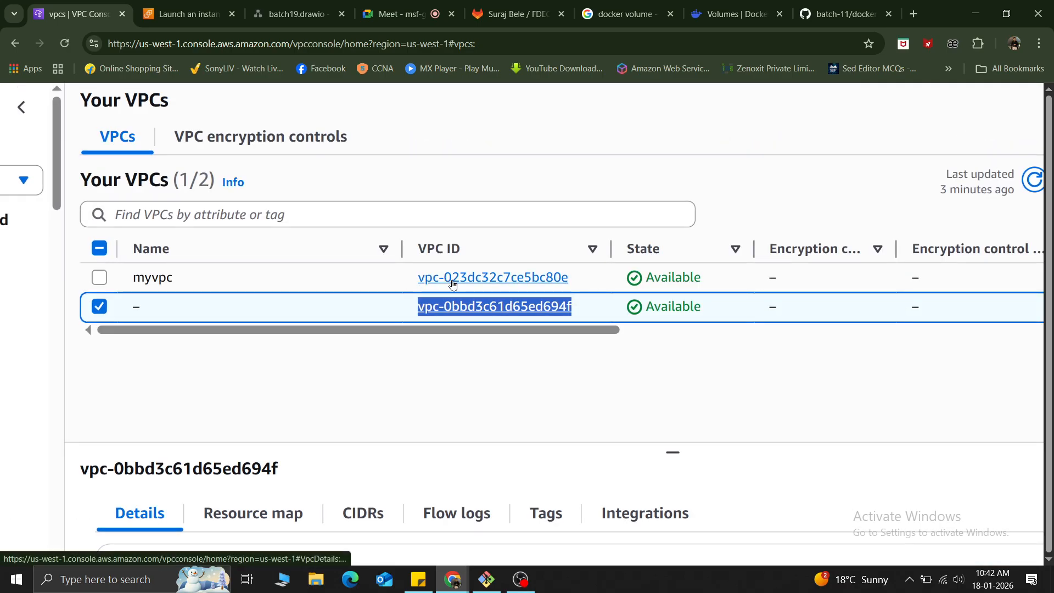
scroll(452, 284, "up", 5)
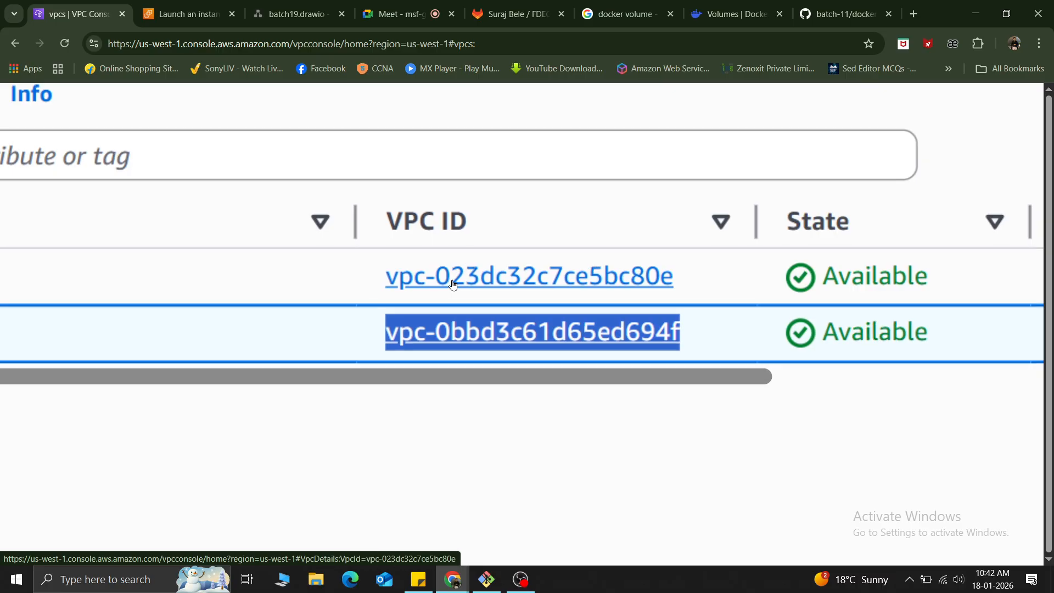
scroll(452, 283, "down", 5)
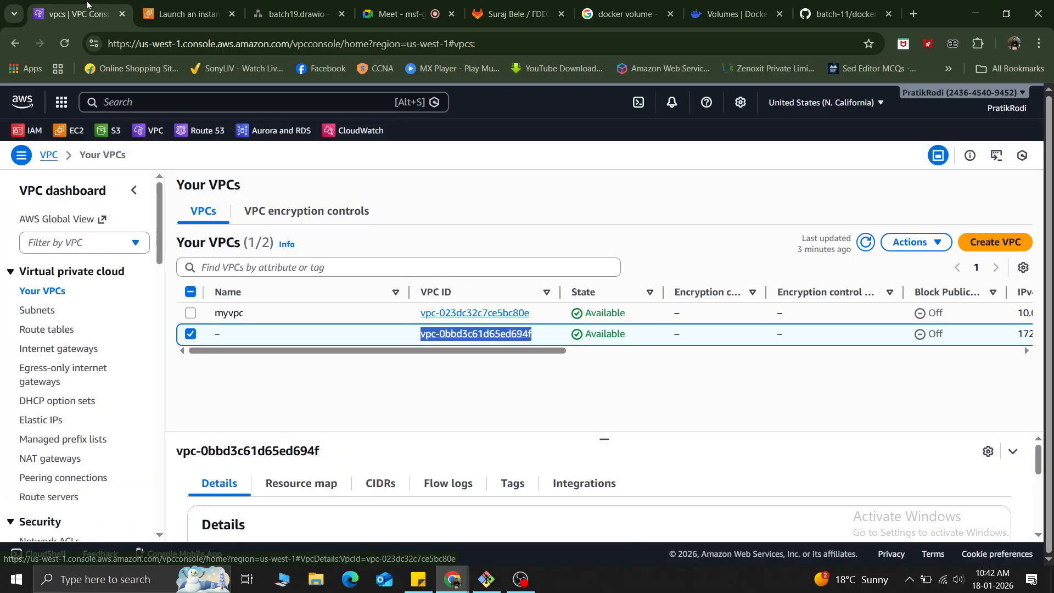
left_click(184, 13)
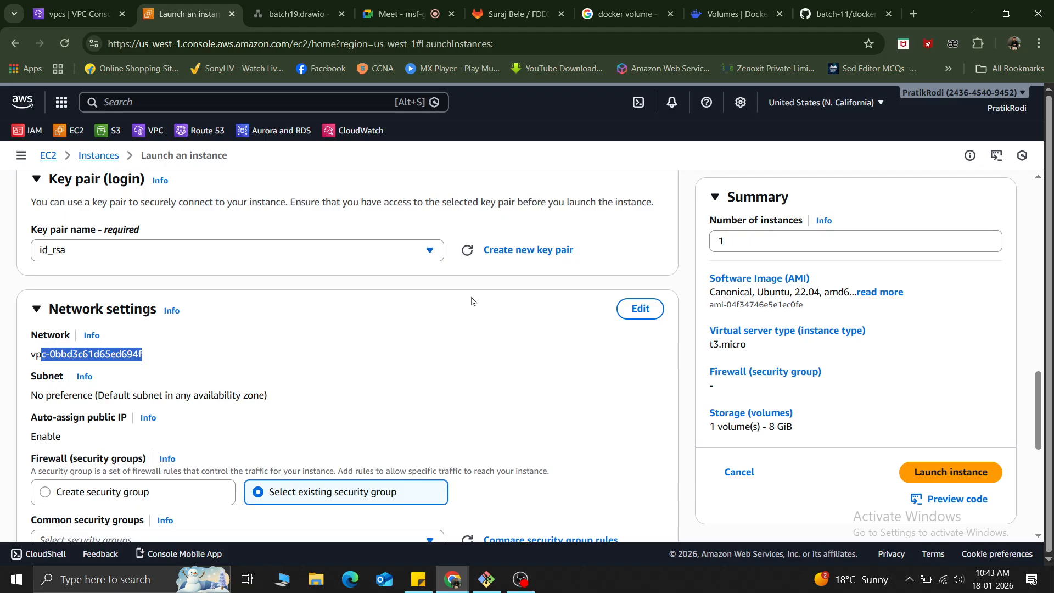
Edit the instance's network settings and set the VPC to myvpc (10.0.0.0/16).
left_click(623, 308)
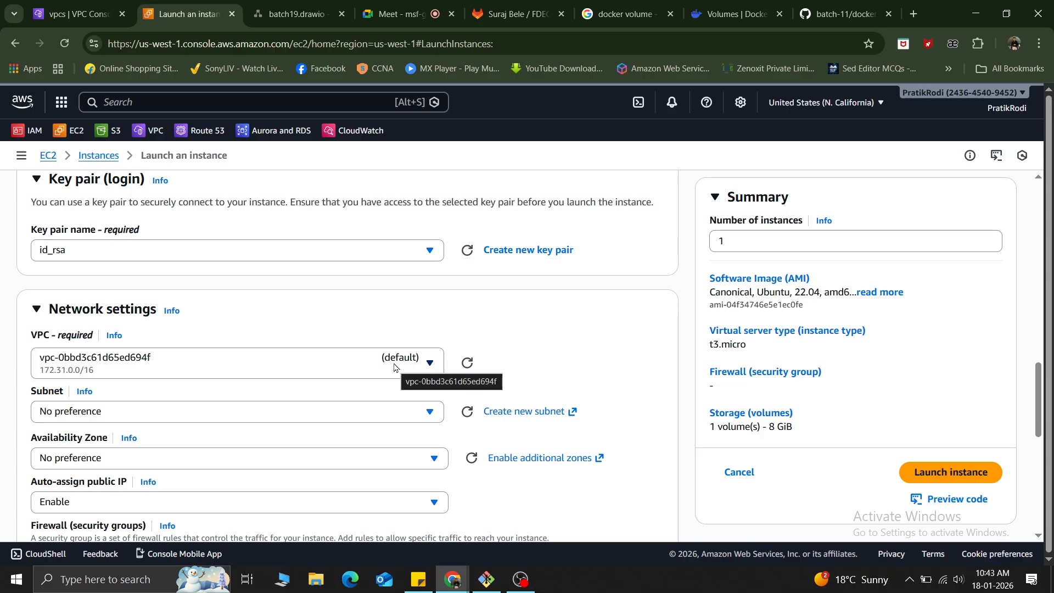
scroll(397, 367, "up", 5)
scroll(396, 368, "down", 3)
scroll(396, 368, "left", 2)
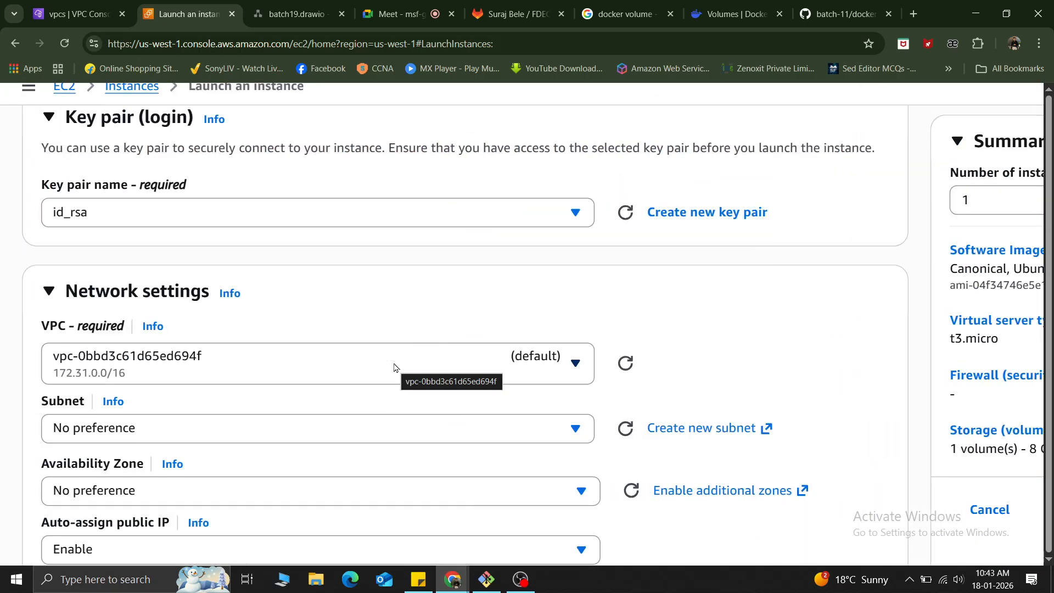
left_click(394, 367)
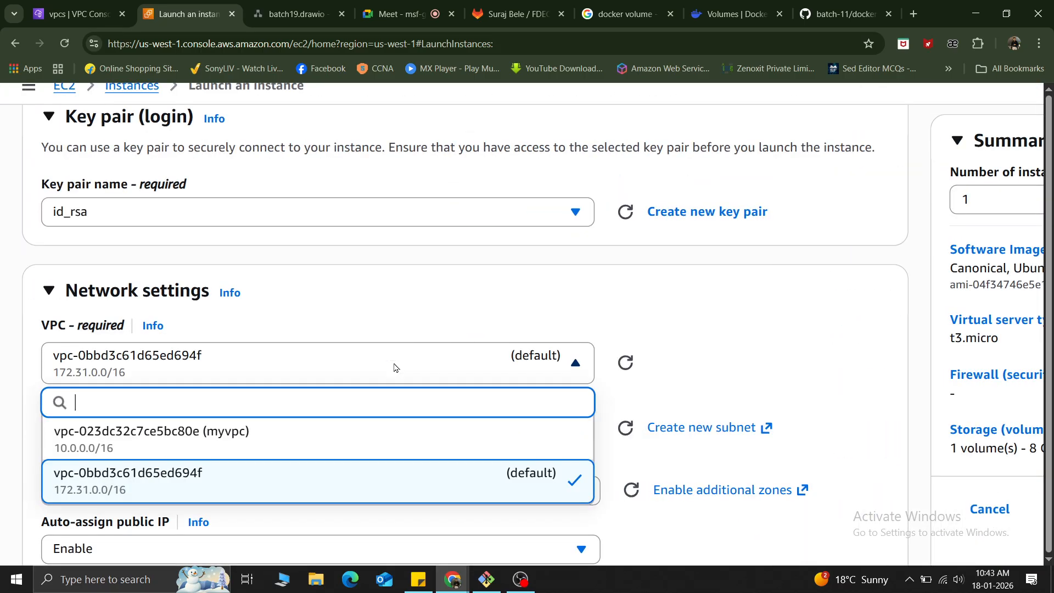
left_click(245, 445)
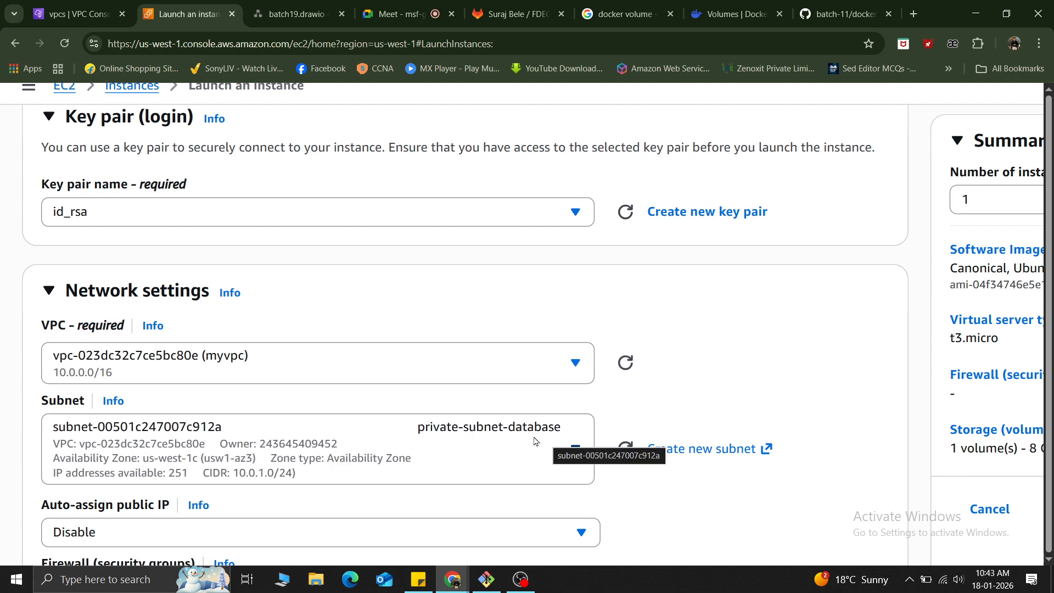
Set the instance's subnet to public-subnet-sales (10.0.0.0/24).
scroll(536, 441, "down", 1)
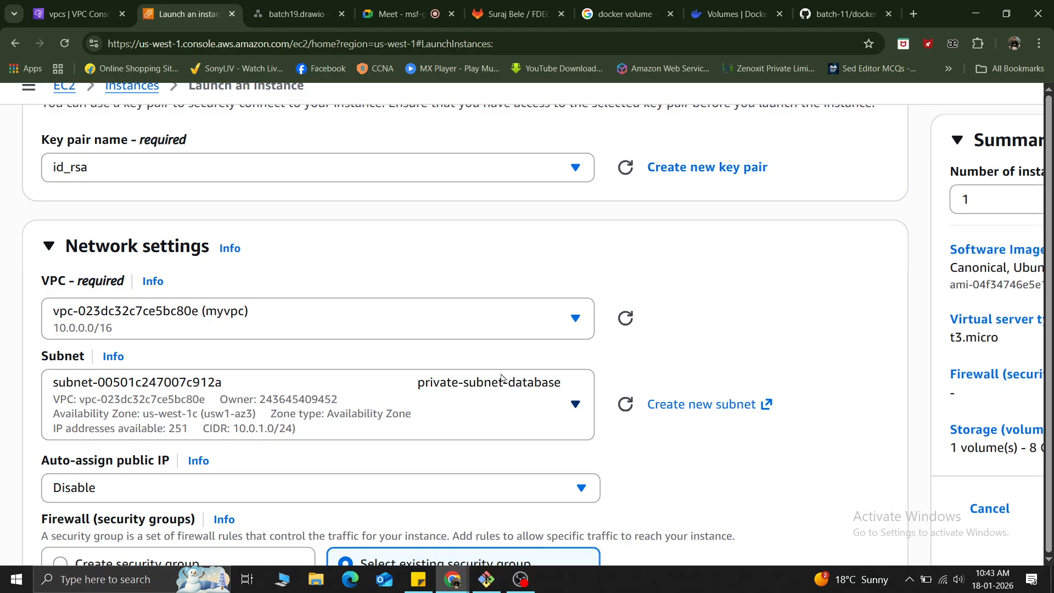
left_click(521, 411)
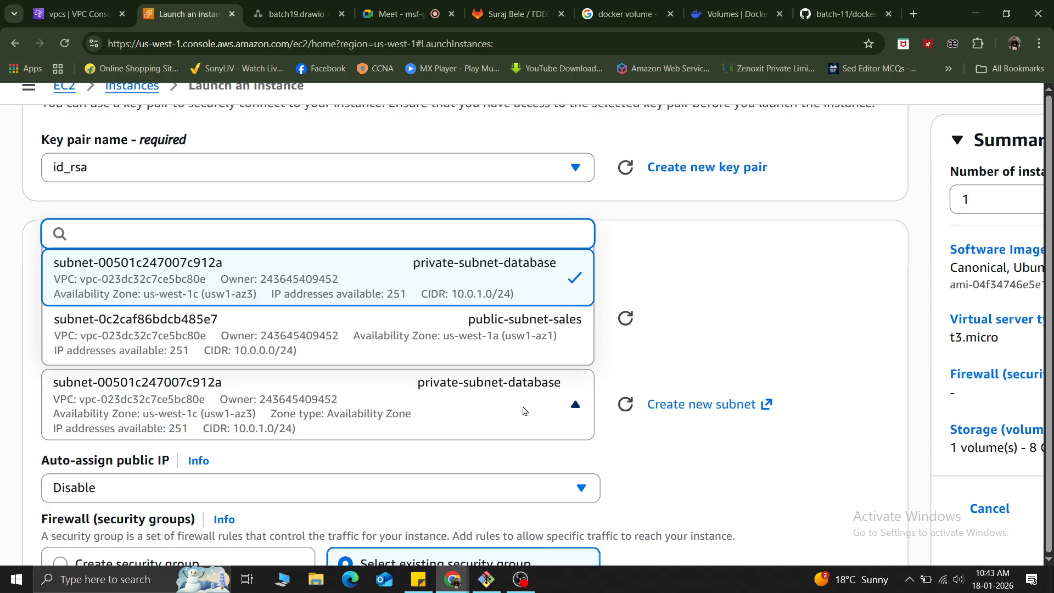
left_click(496, 337)
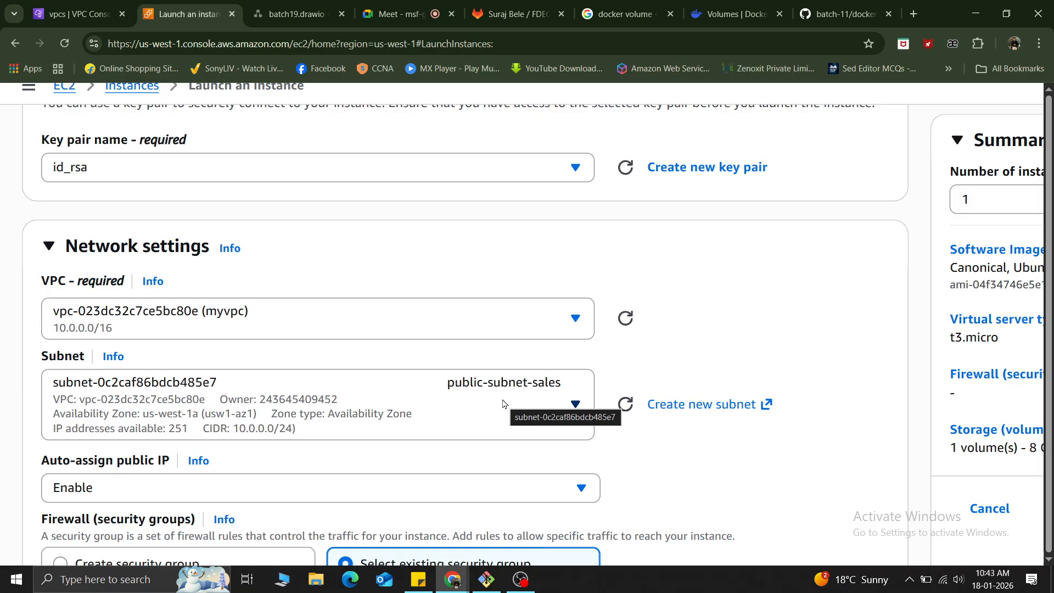
Review the auto-assign public IP options and the existing security groups offered for myvpc.
scroll(503, 404, "down", 3)
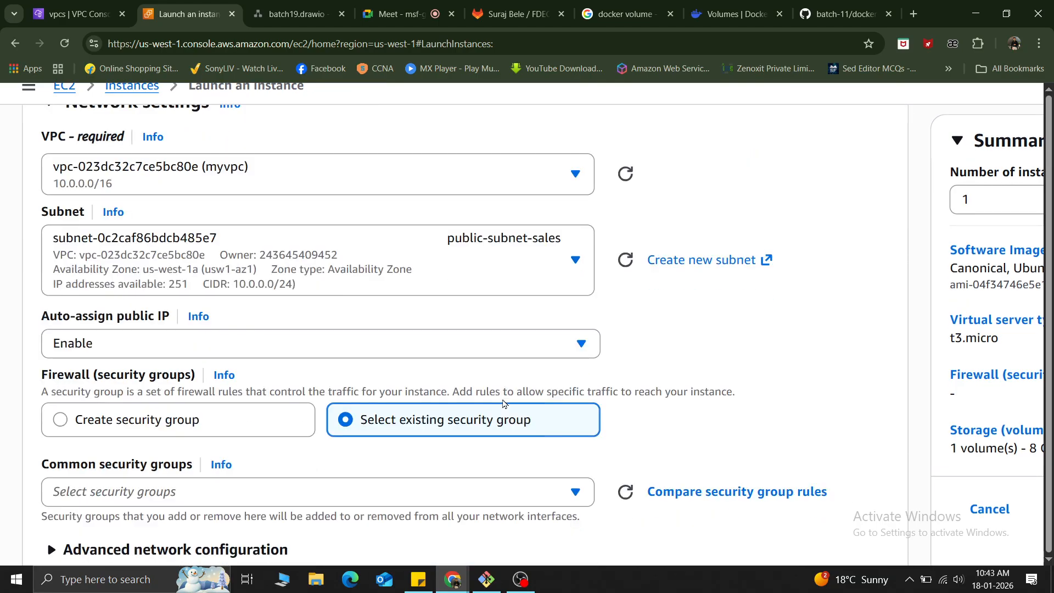
left_click(78, 354)
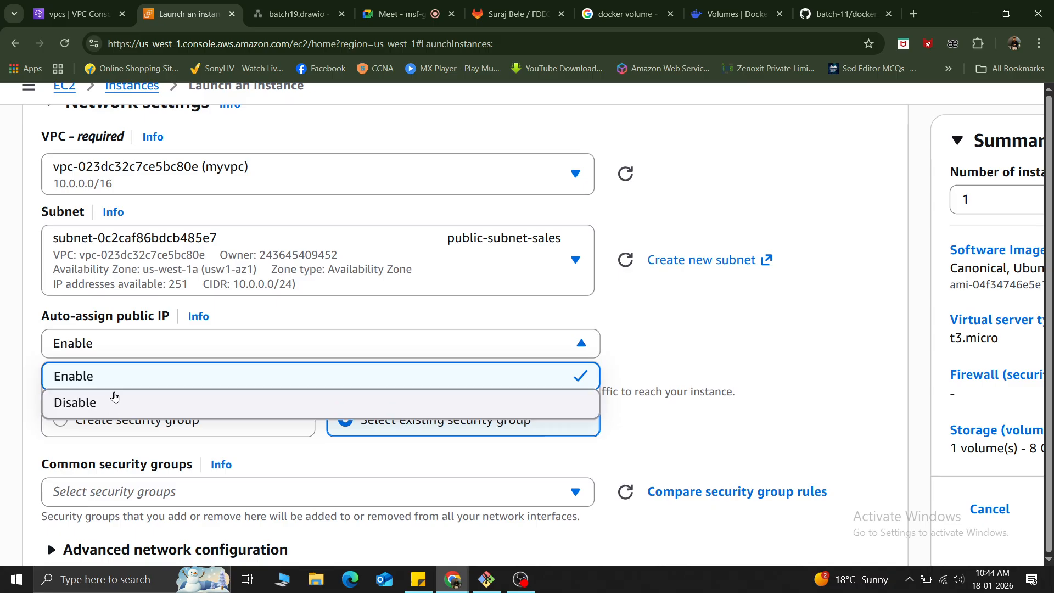
left_click(30, 352)
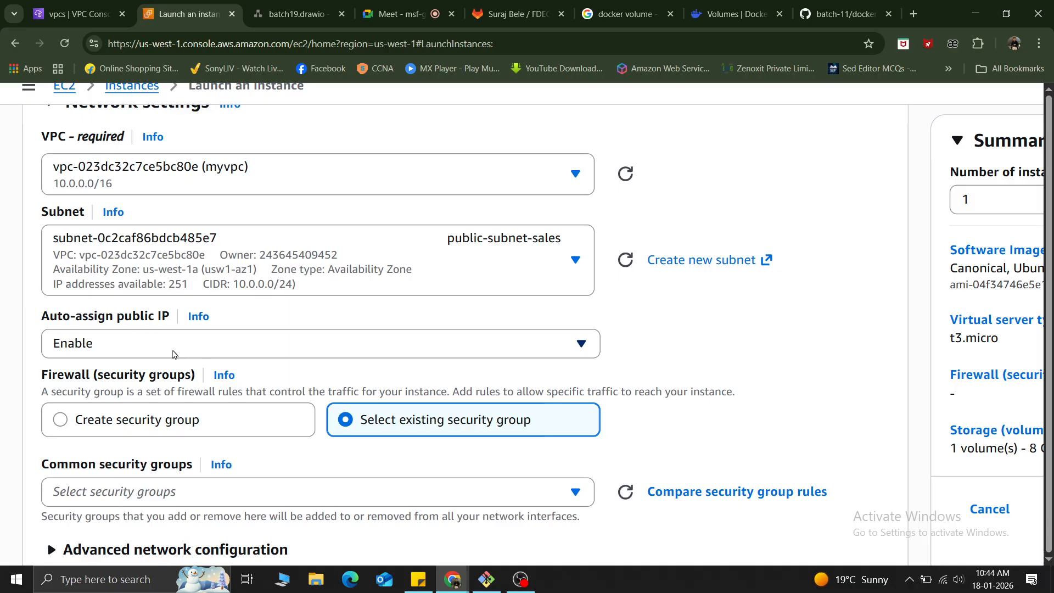
scroll(173, 354, "down", 2)
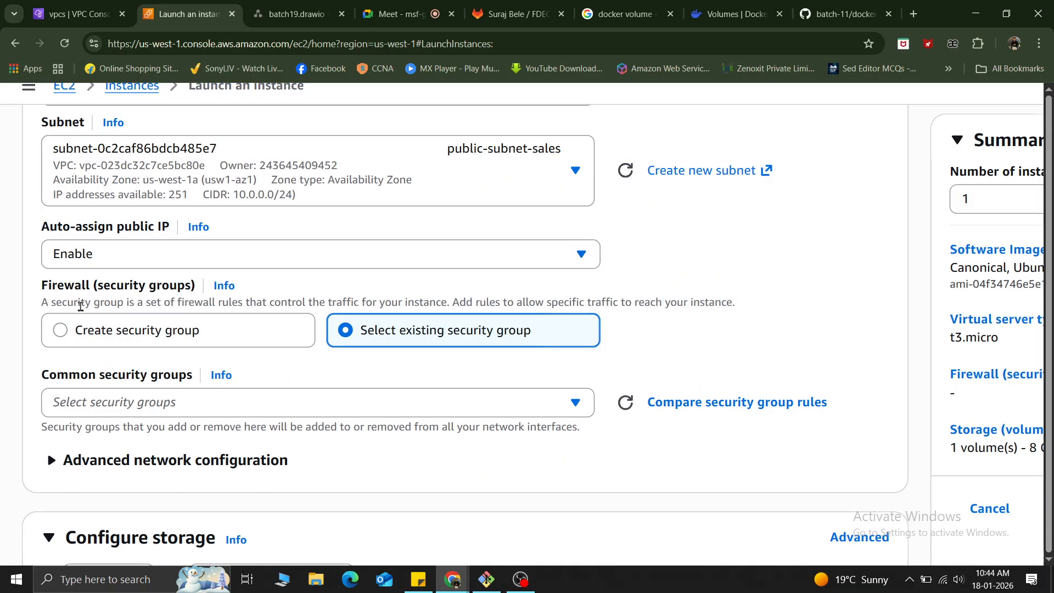
left_click(169, 407)
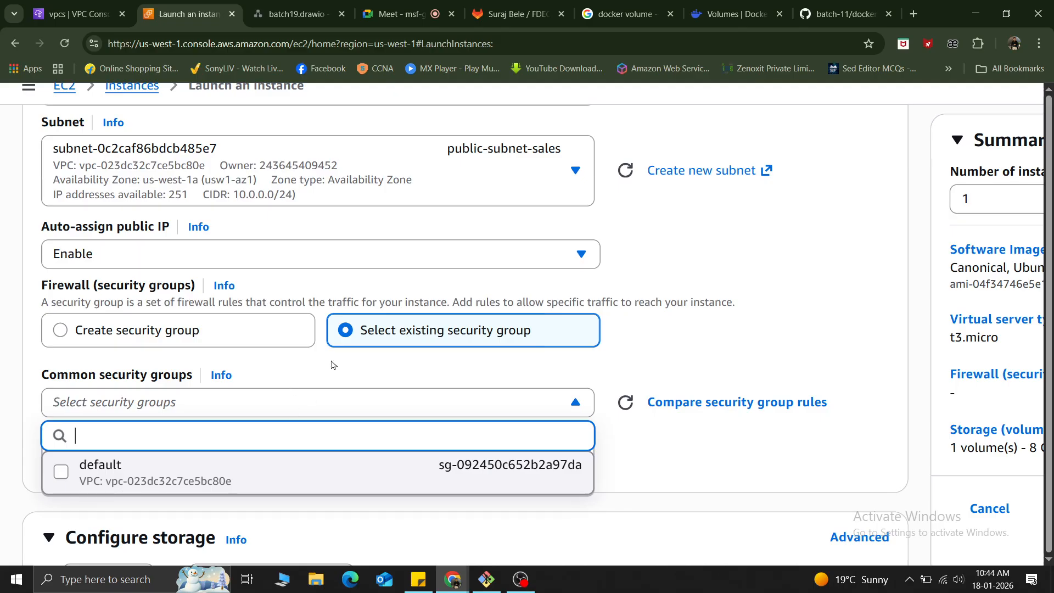
left_click(721, 275)
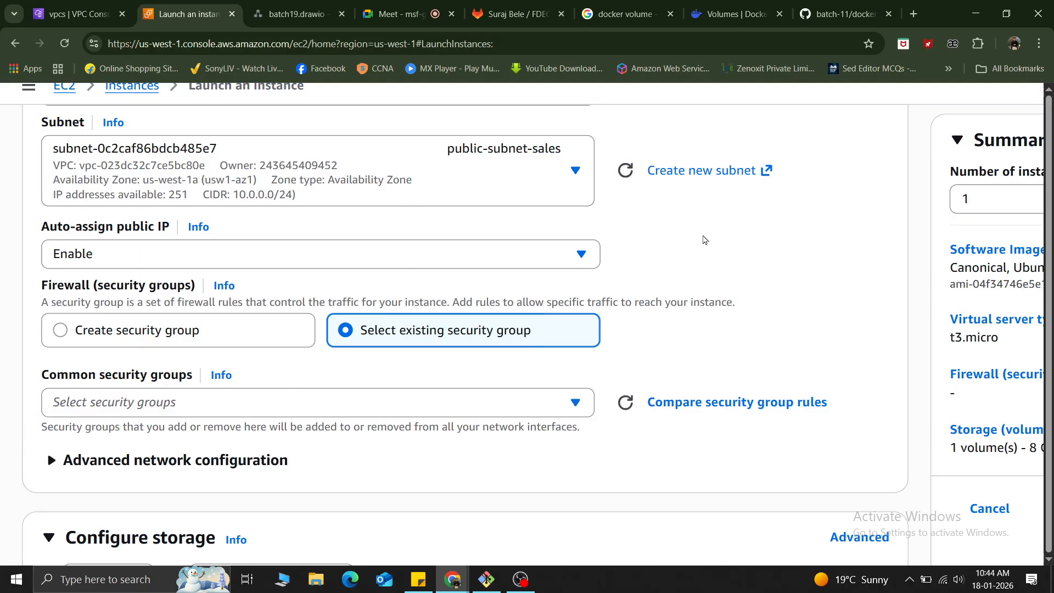
scroll(703, 240, "up", 6)
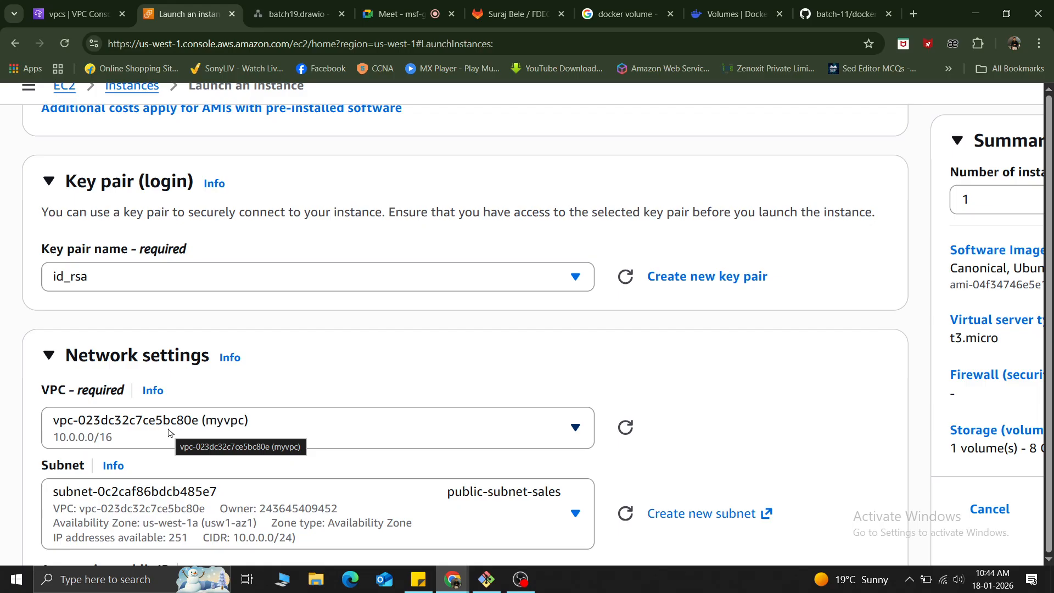
scroll(169, 433, "down", 3)
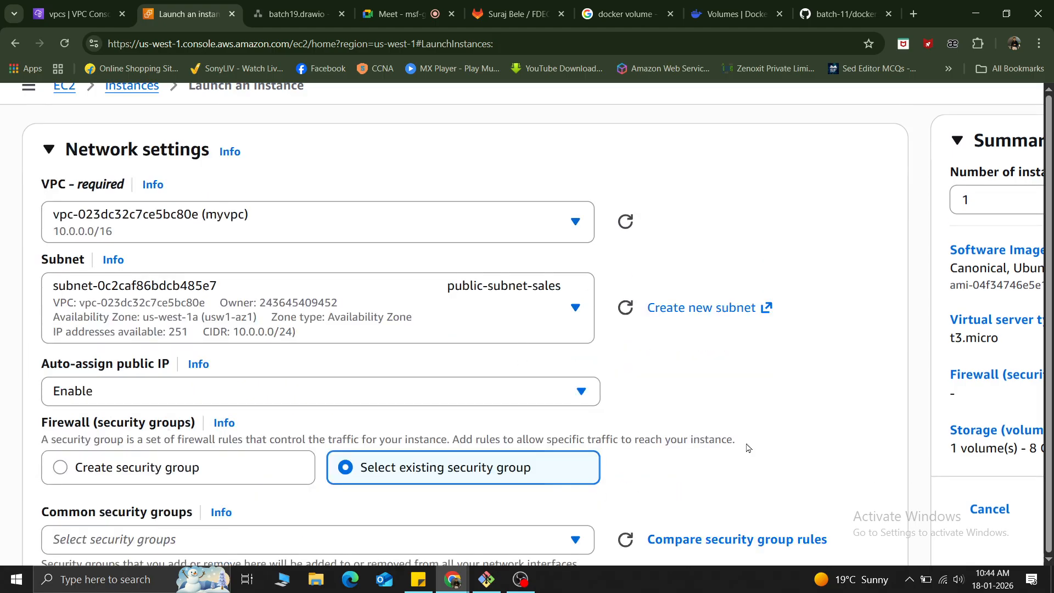
scroll(656, 461, "down", 3)
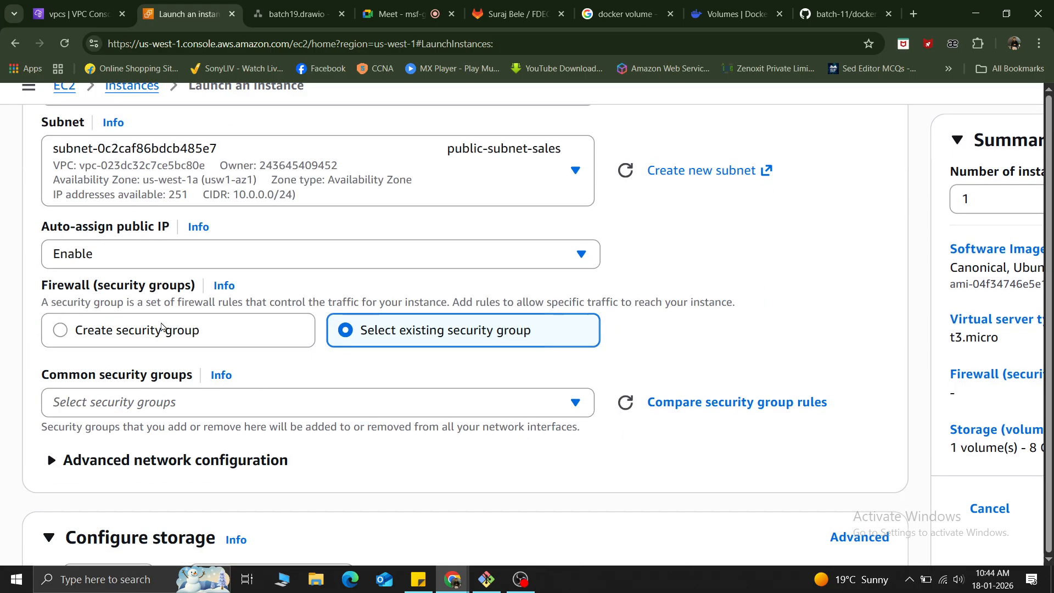
Choose to create a new security group for the instance and name it my-vpc-sg.
left_click(153, 325)
left_click_drag(147, 402, 3, 394)
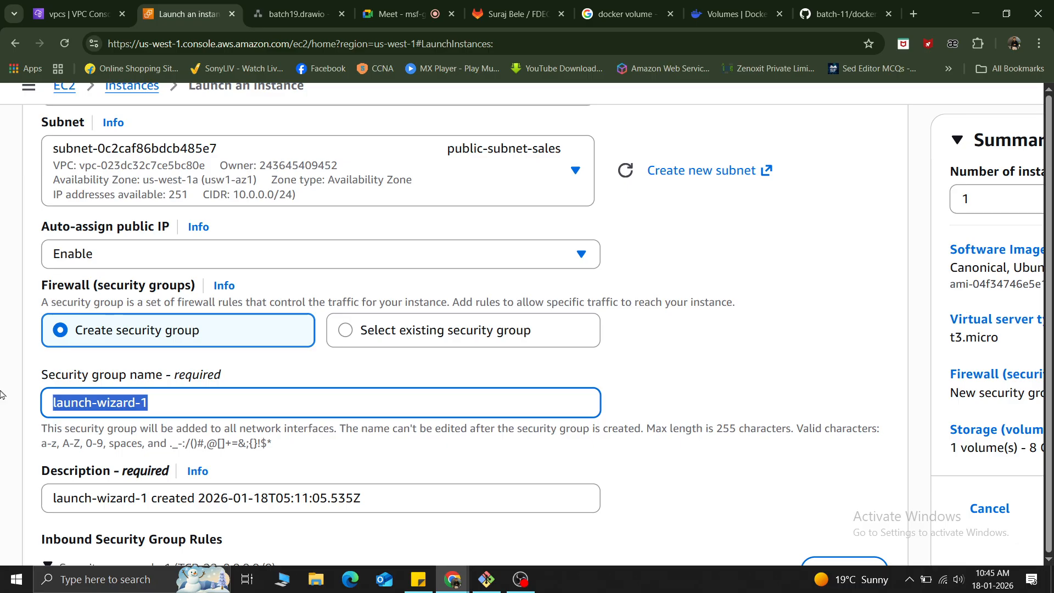
type("my")
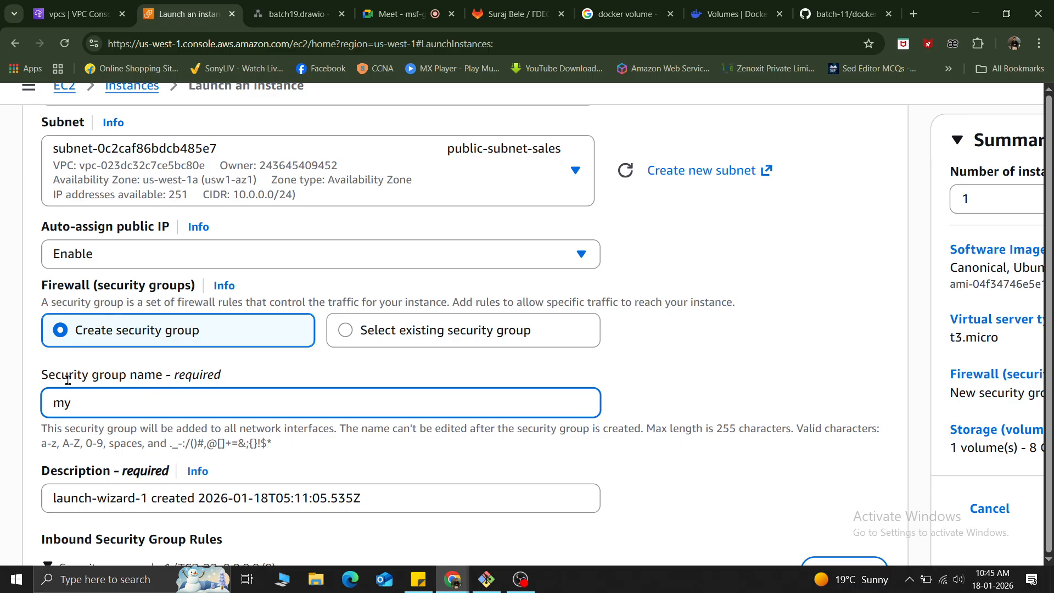
type("-vpc-sg")
left_click(643, 374)
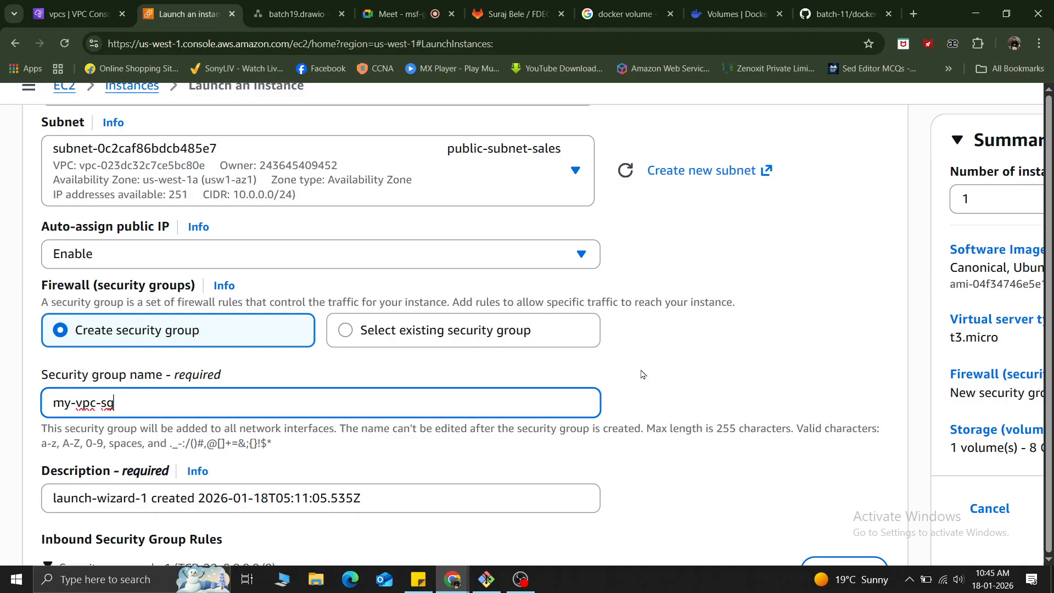
triple_click(151, 405)
key("ctrl+c")
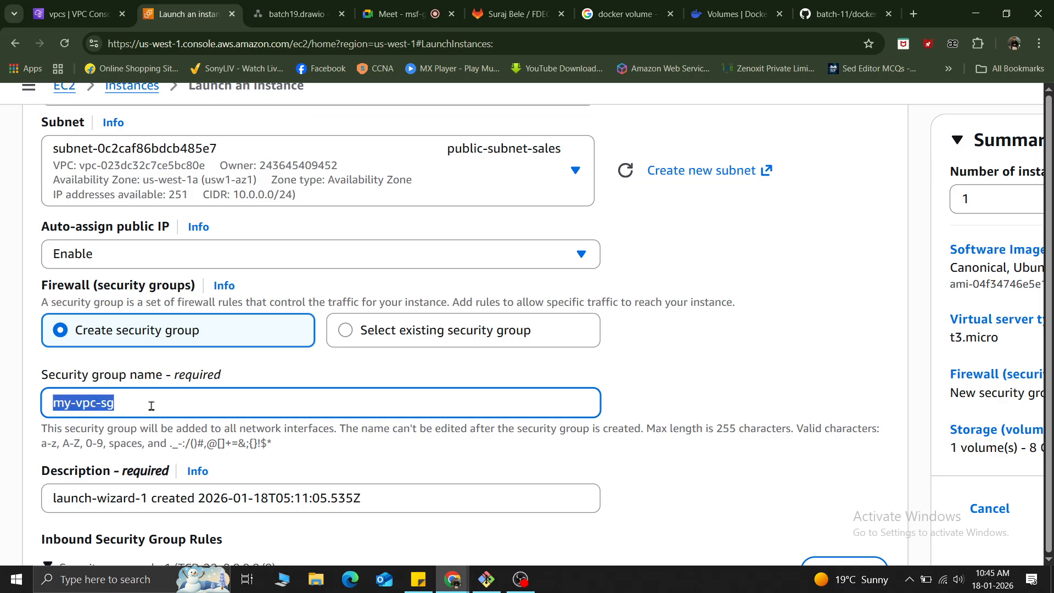
Set the new security group's description to my-vpc-sg.
key("Tab")
key("Tab")
key("ctrl+v")
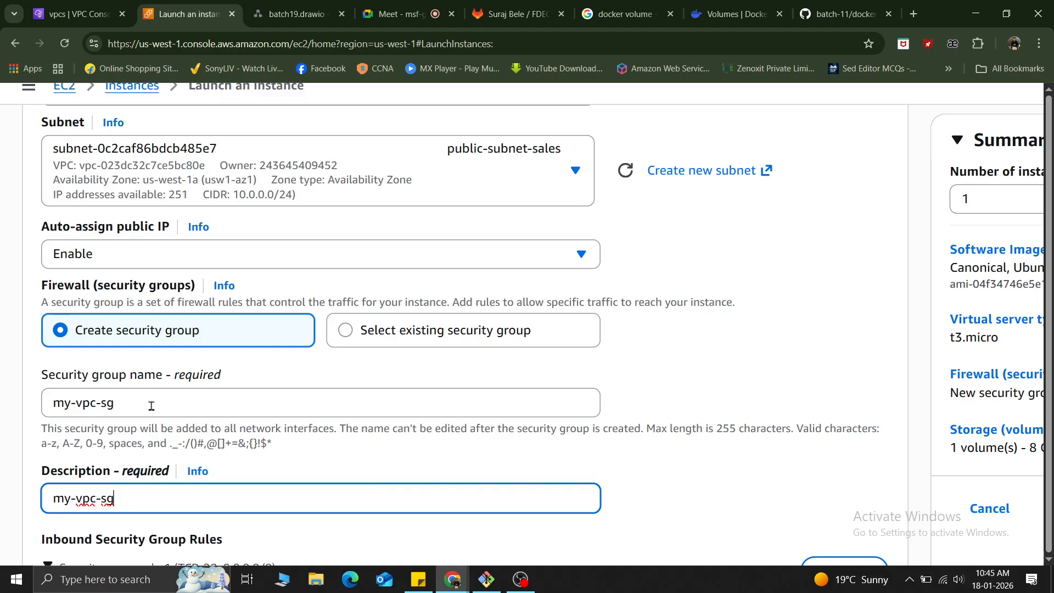
Add a second inbound security group rule and set its type to HTTP.
scroll(151, 406, "down", 5)
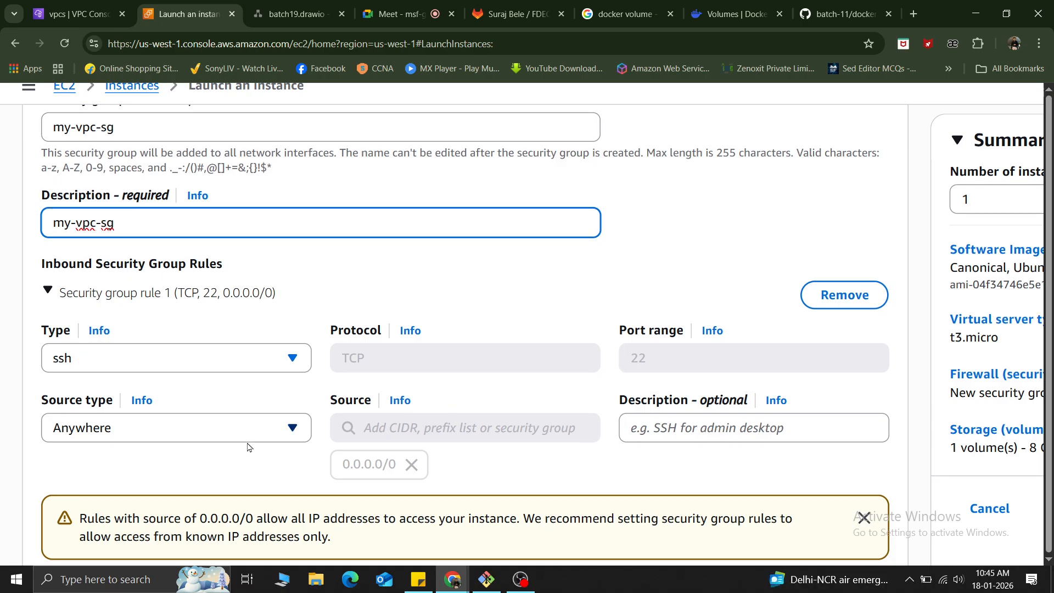
scroll(165, 448, "down", 2)
left_click(132, 446)
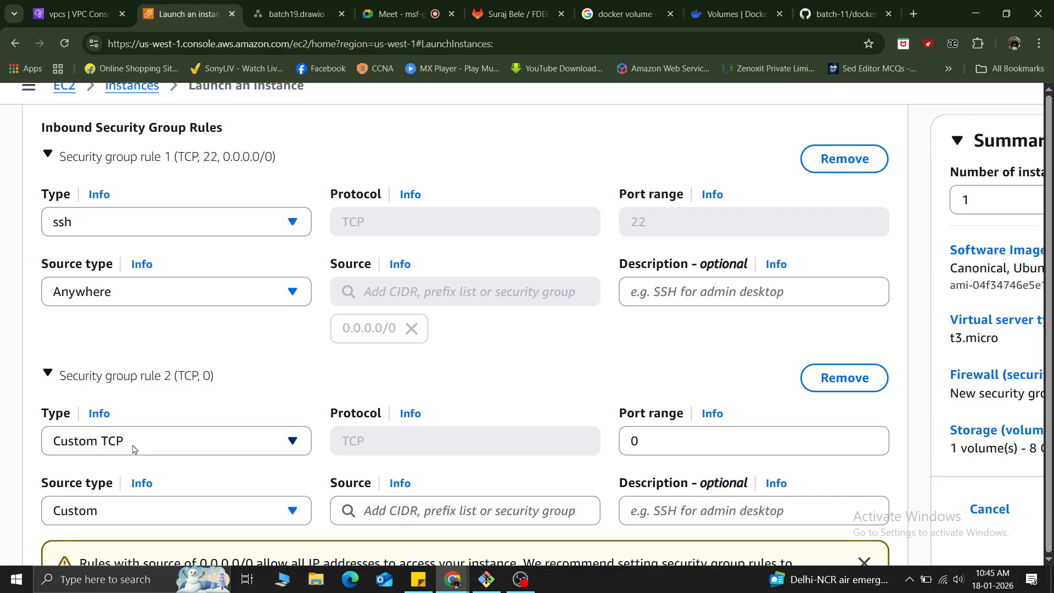
left_click(133, 446)
type("https")
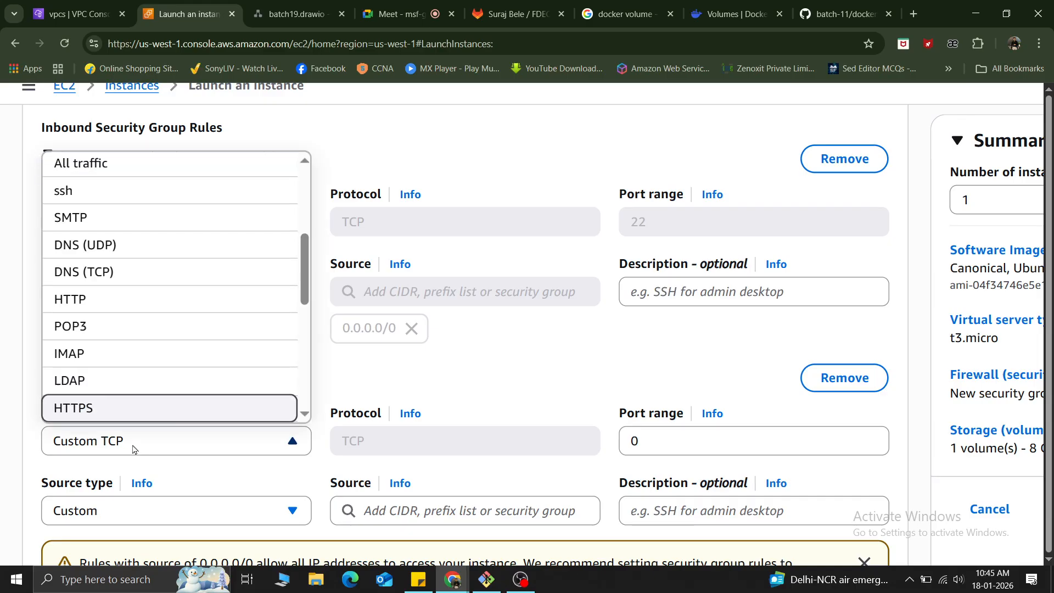
key("Up")
key("Up")
key("Up")
key("Up")
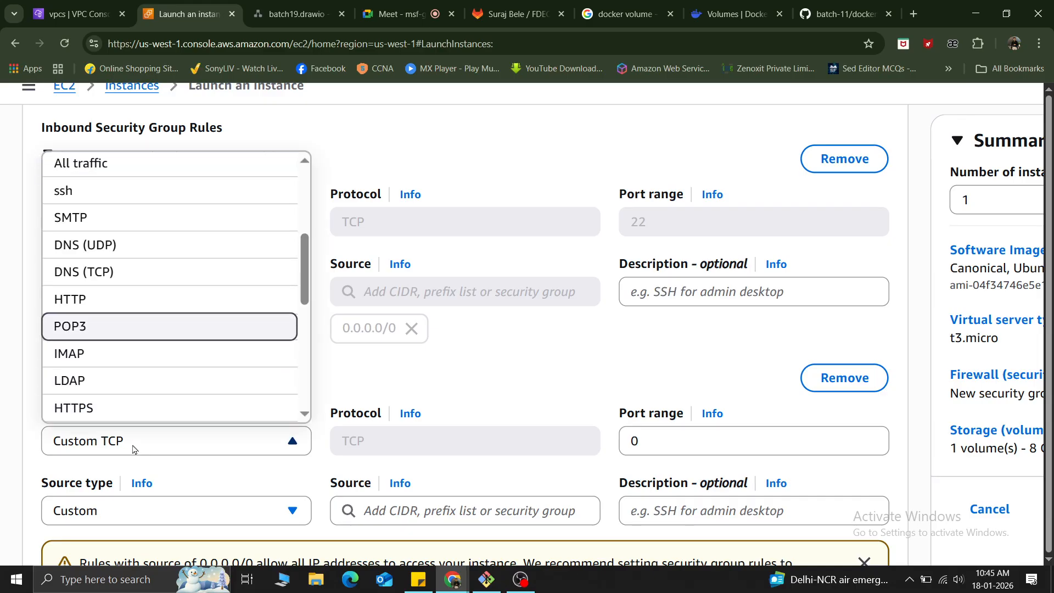
key("Return")
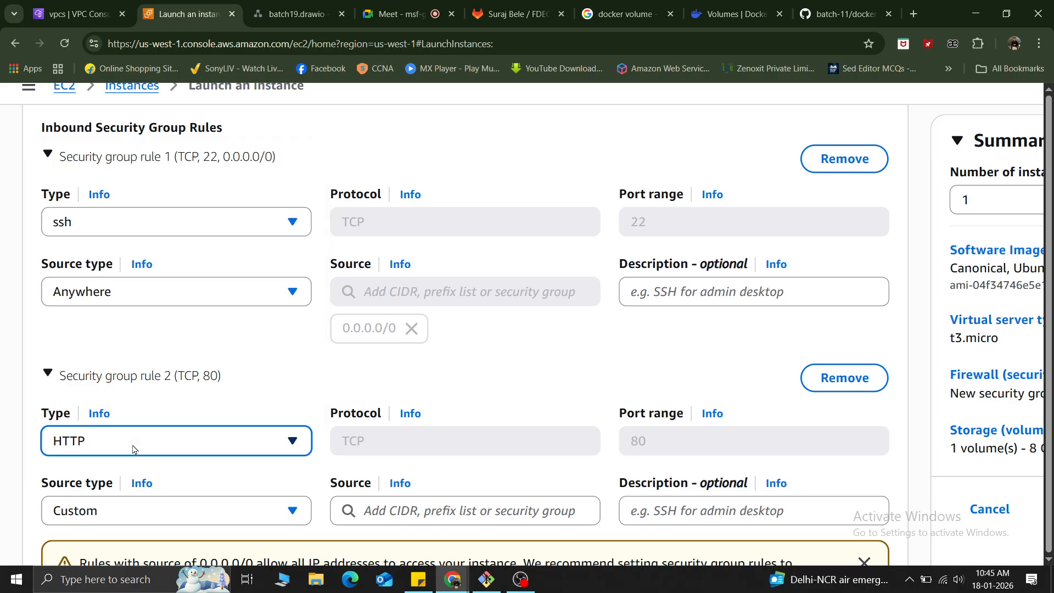
Set the HTTP rule's source type to Anywhere.
scroll(134, 449, "down", 2)
key("Tab")
key("Tab")
key("Tab")
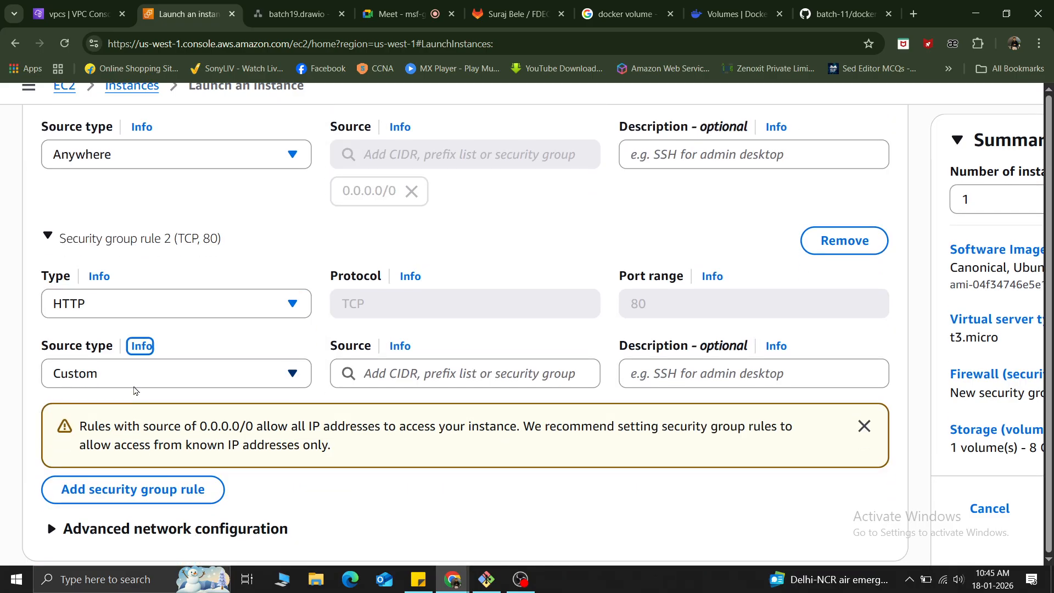
key("a")
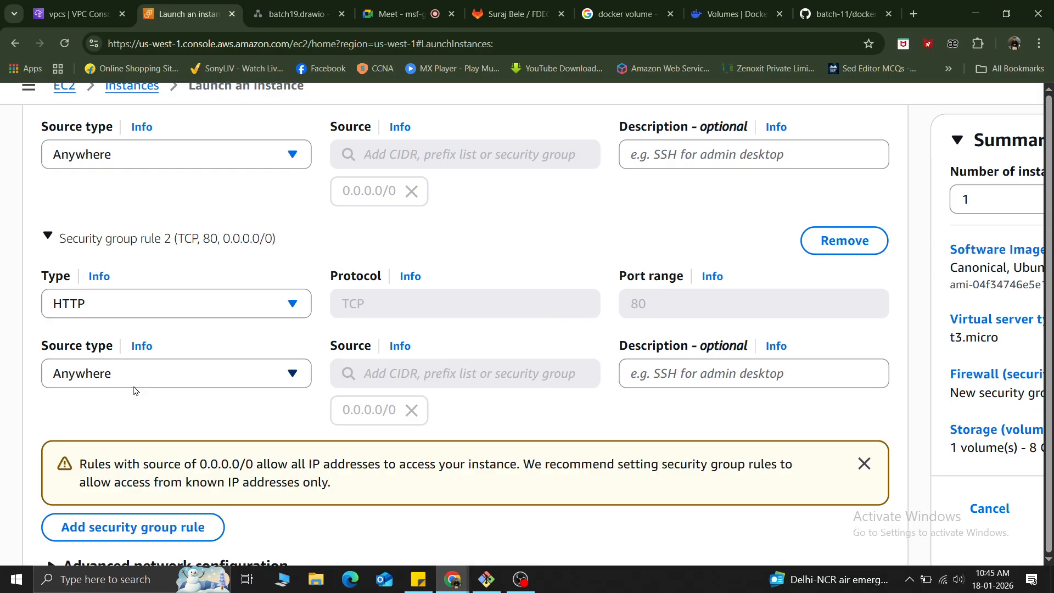
Expand the instance's advanced details and go to the empty user data field.
key("Tab")
key("Tab")
key("Tab")
key("Tab")
key("Tab")
key("Tab")
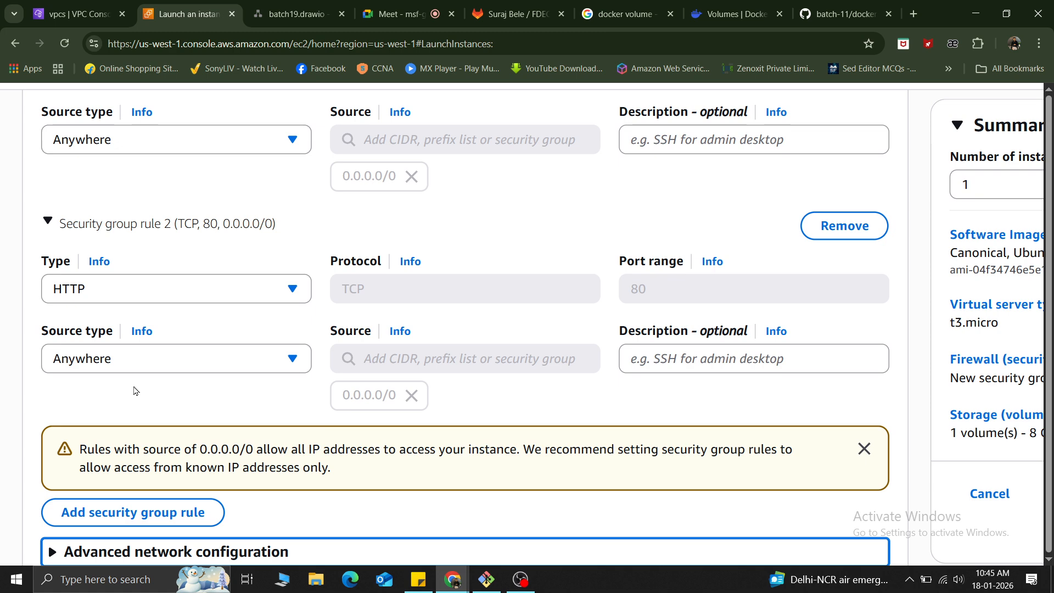
scroll(136, 390, "down", 3)
key("Tab")
key("Tab")
key("Tab")
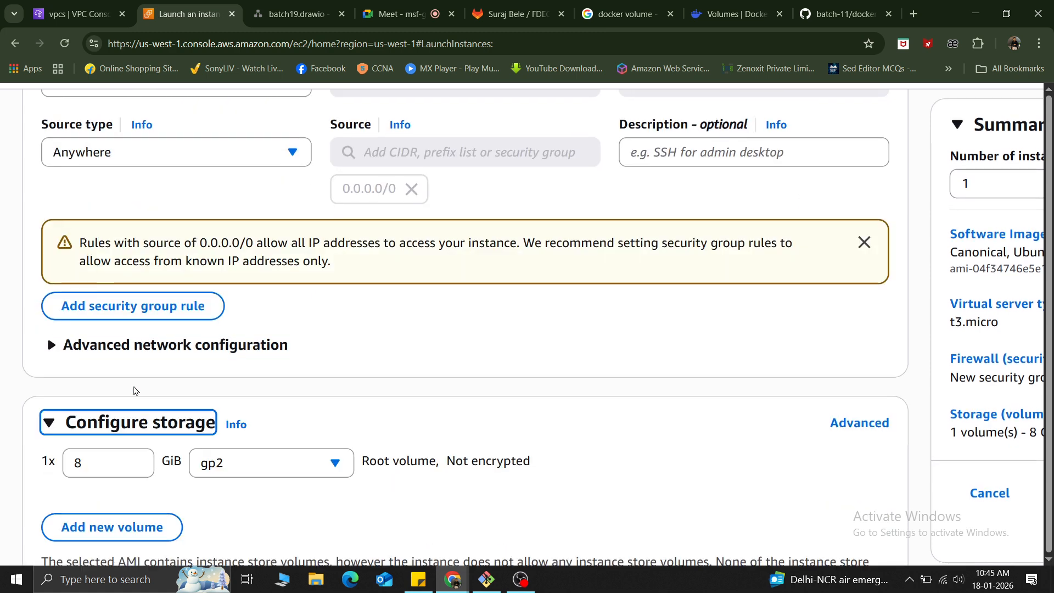
key("Tab")
key("Tab")
key("Tab")
key("Tab")
key("Tab")
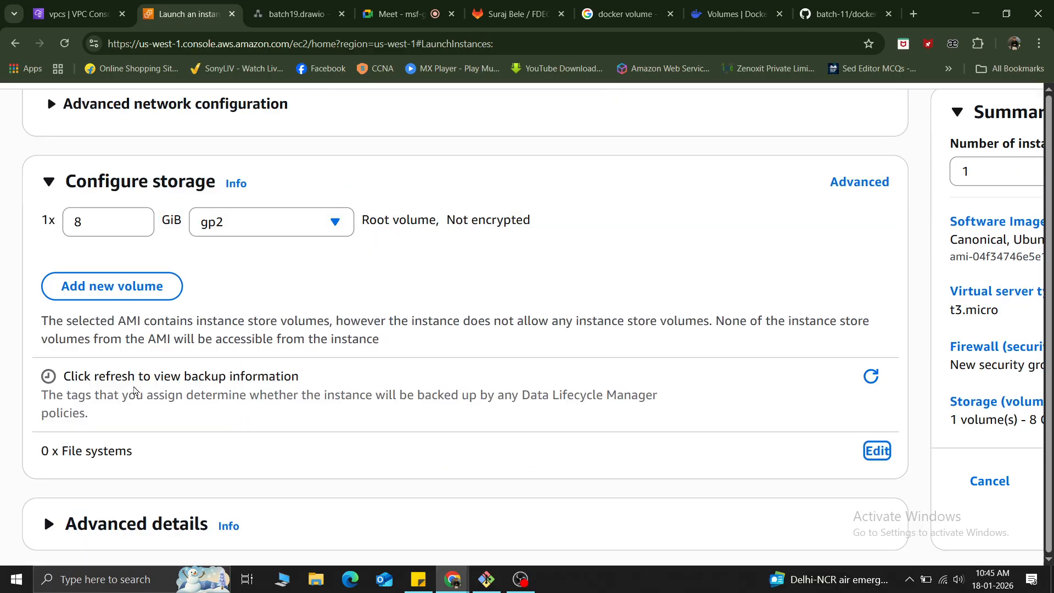
scroll(376, 471, "down", 1)
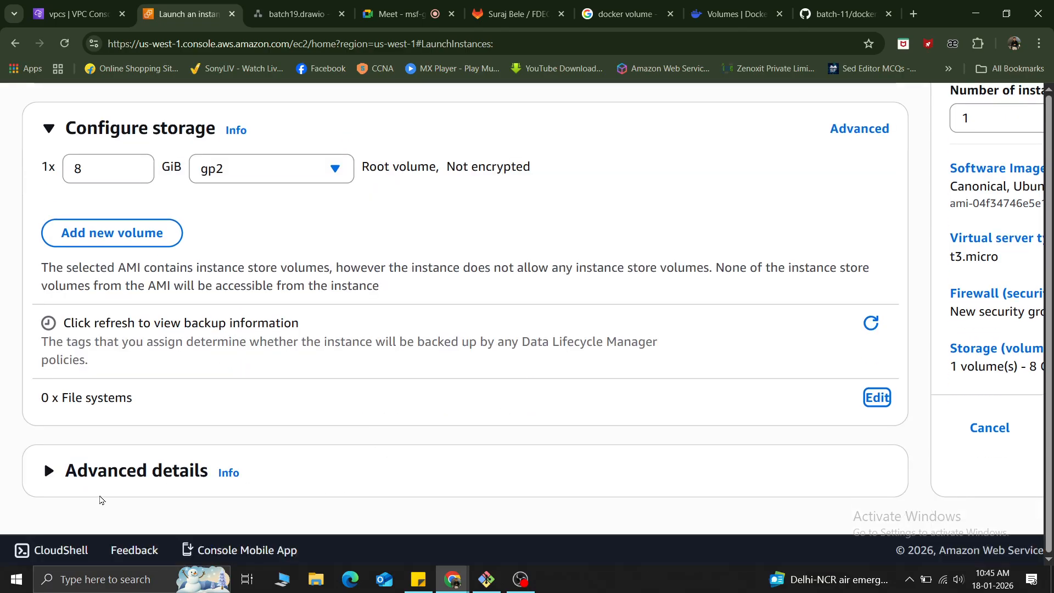
left_click(49, 471)
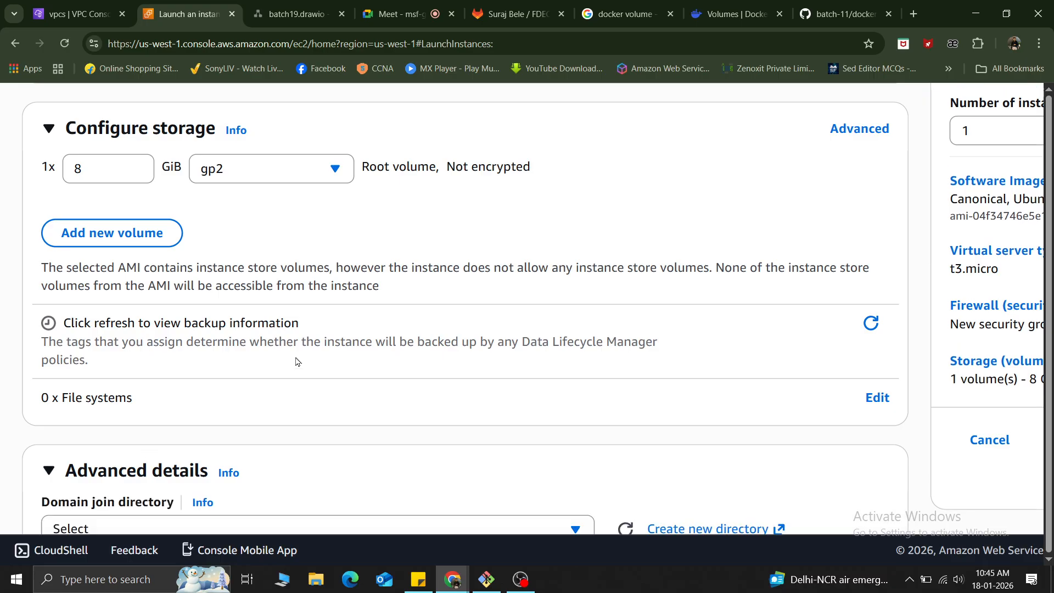
scroll(296, 361, "down", 11)
scroll(297, 361, "down", 20)
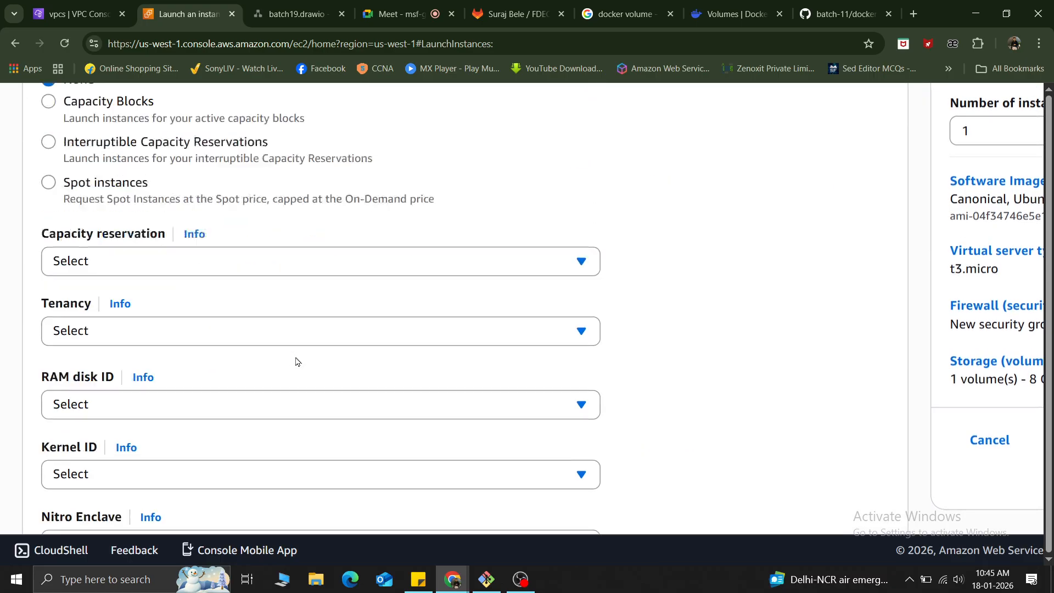
scroll(296, 361, "down", 5)
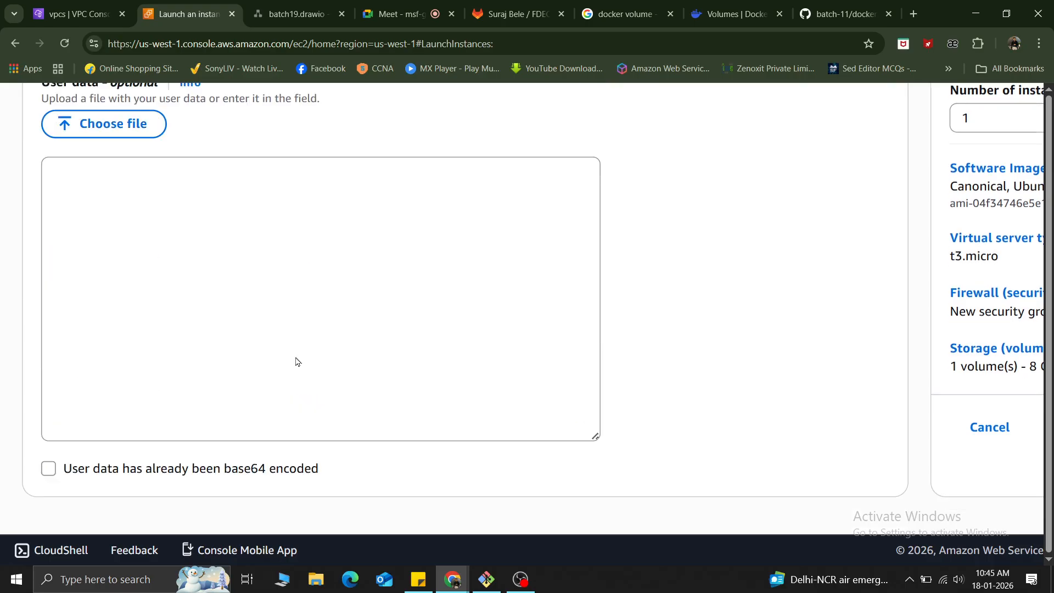
left_click(158, 240)
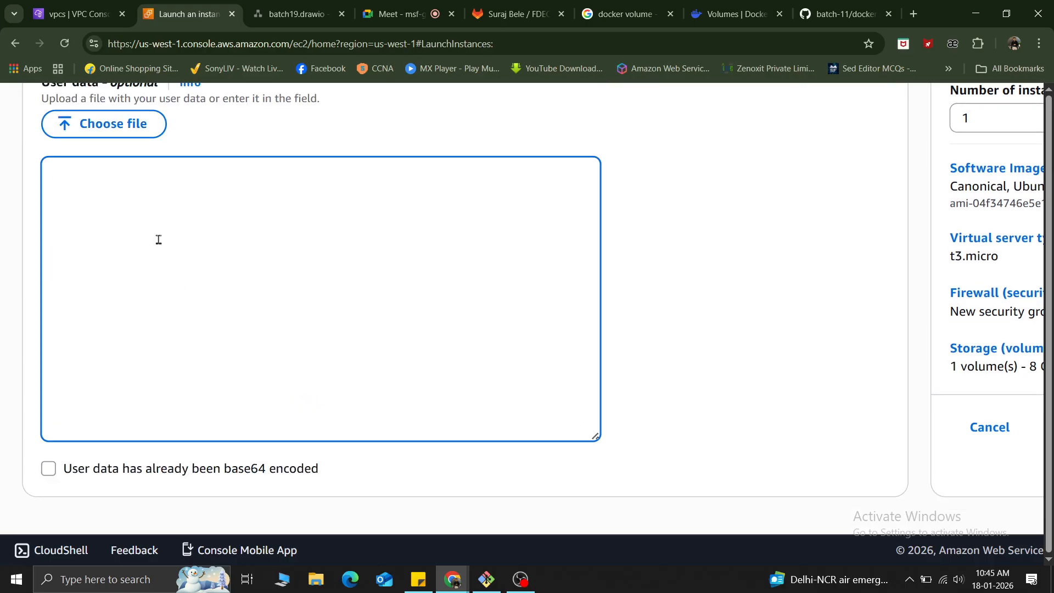
In Sticky Notes, edit the apache2 bash script: add $HOSTNAME after "Welcome to cloud" and remove -y from the apt-get update line.
left_click(419, 579)
scroll(820, 283, "down", 5)
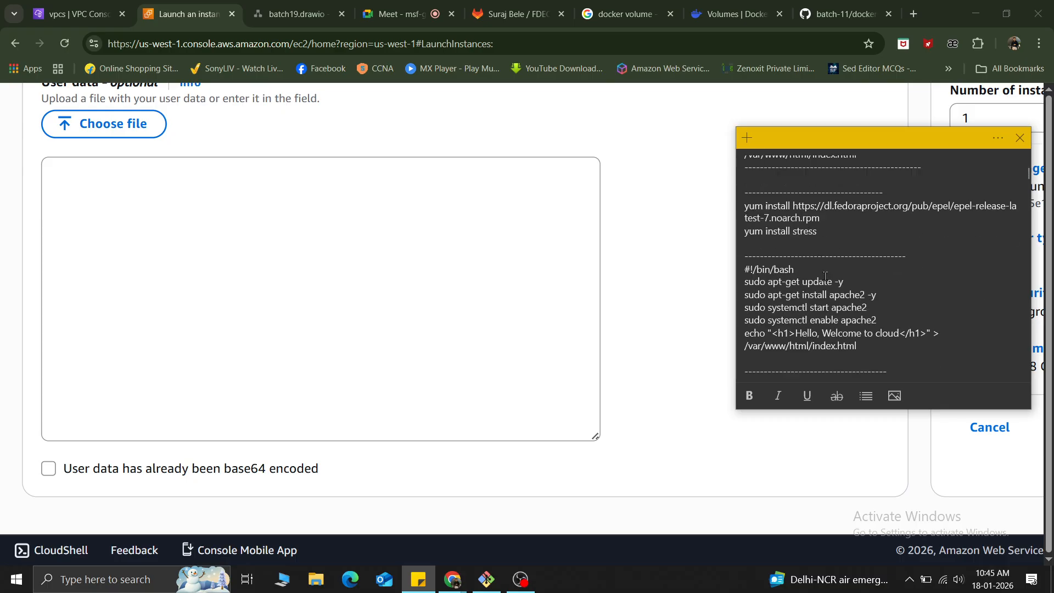
scroll(826, 274, "down", 3)
scroll(826, 272, "up", 3)
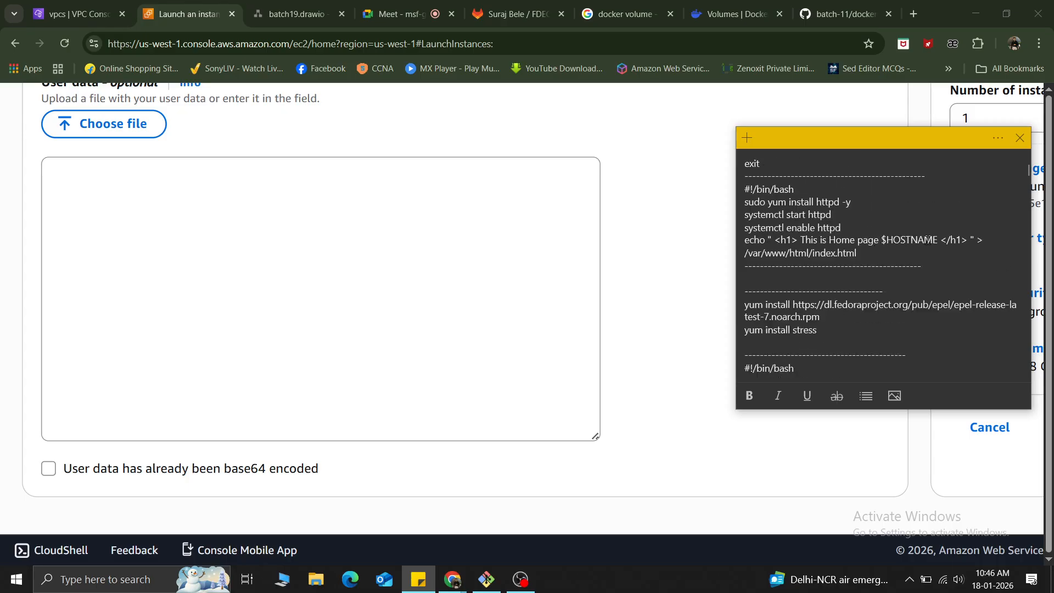
left_click_drag(941, 242, 882, 242)
key("ctrl+c")
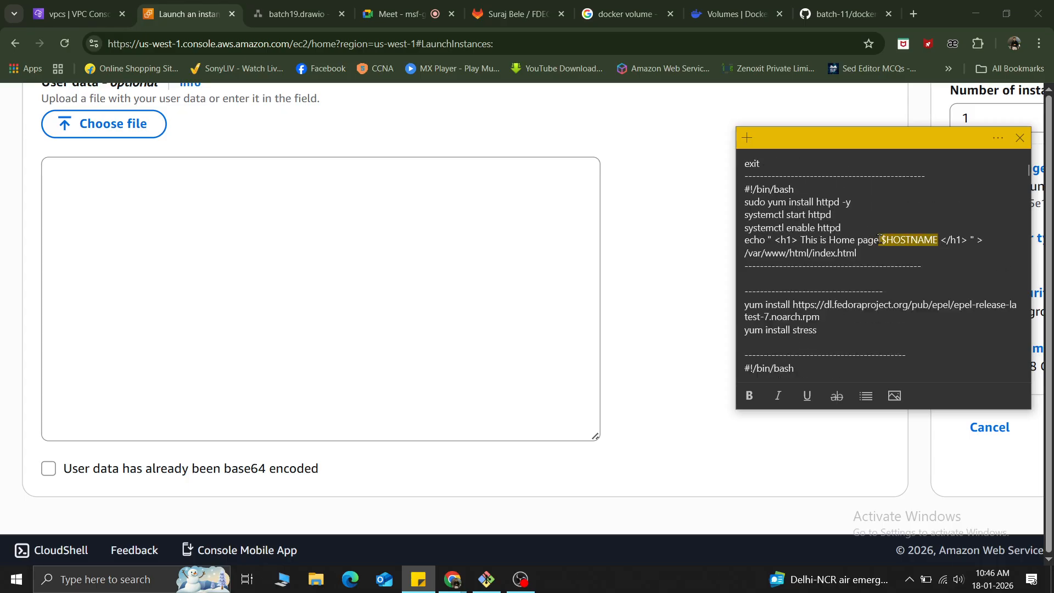
scroll(885, 264, "down", 4)
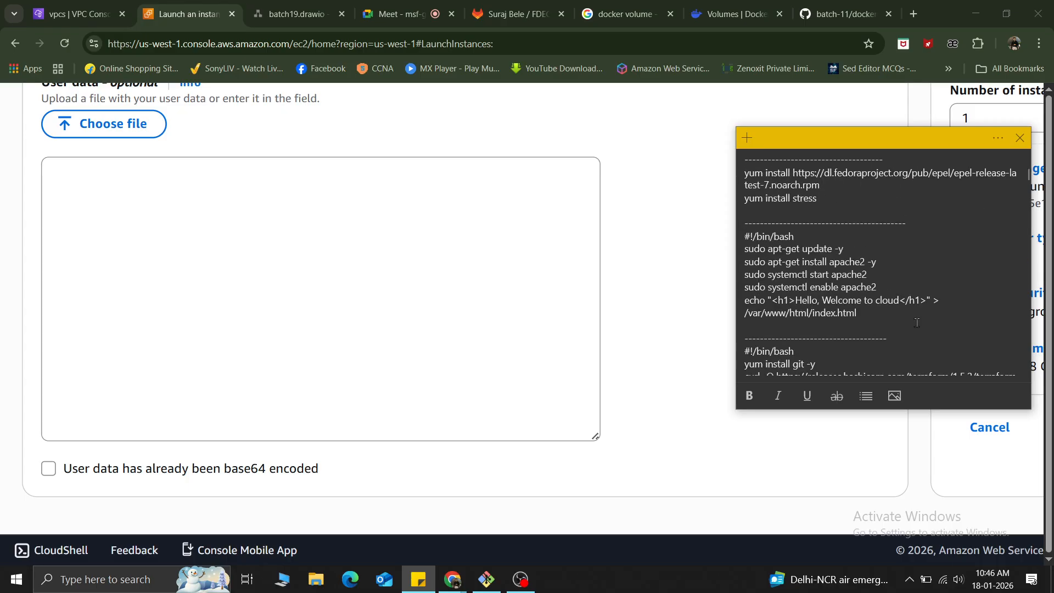
left_click(898, 300)
key("ctrl+v")
key("BackSpace")
key("BackSpace")
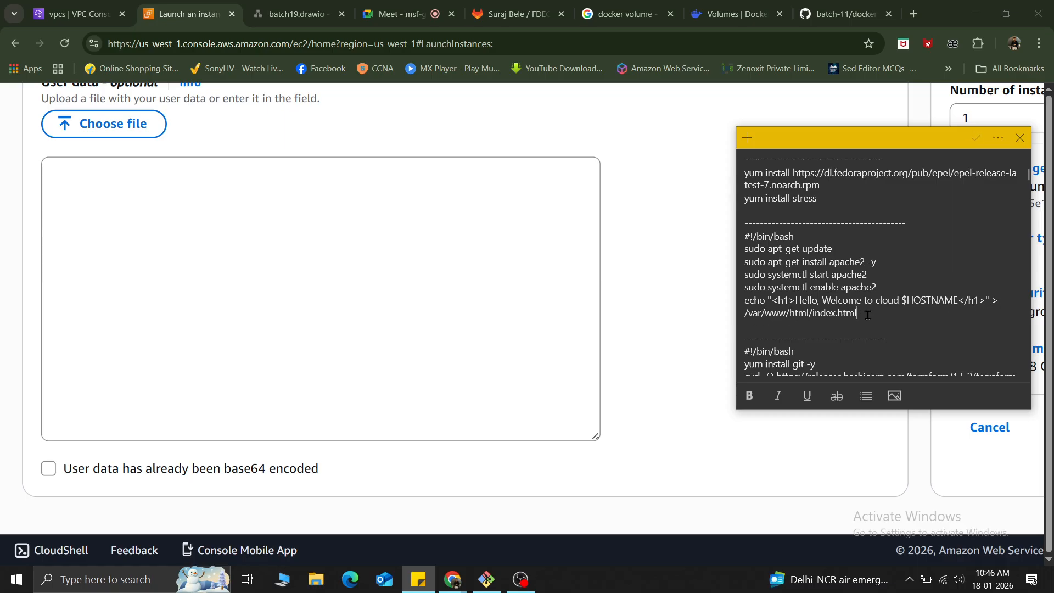
Copy the edited apache2 bash script from the note into the instance's user data.
left_click_drag(868, 314, 736, 235)
key("ctrl+c")
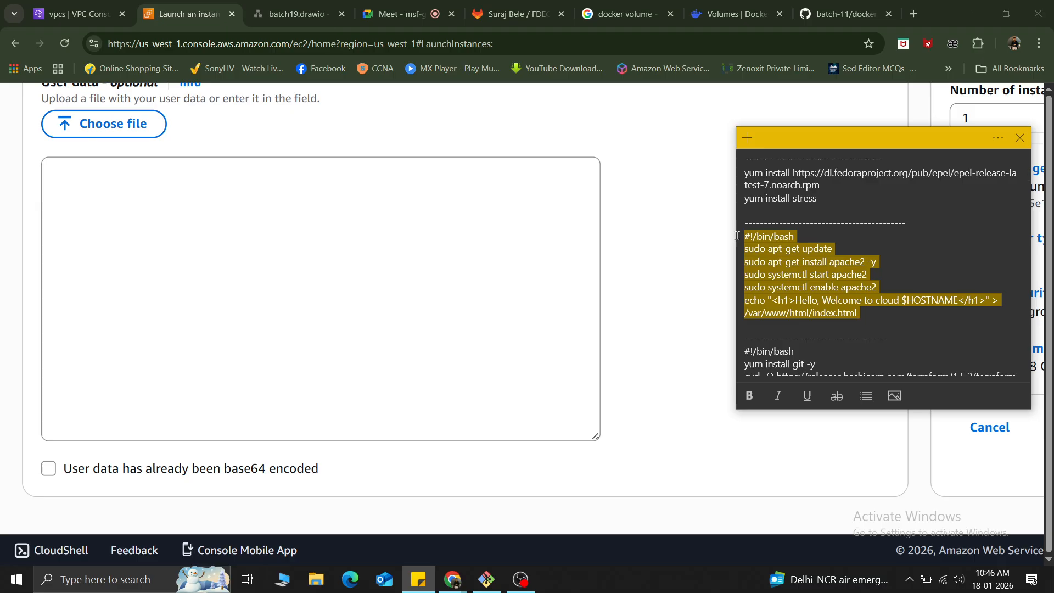
left_click(222, 221)
key("ctrl+v")
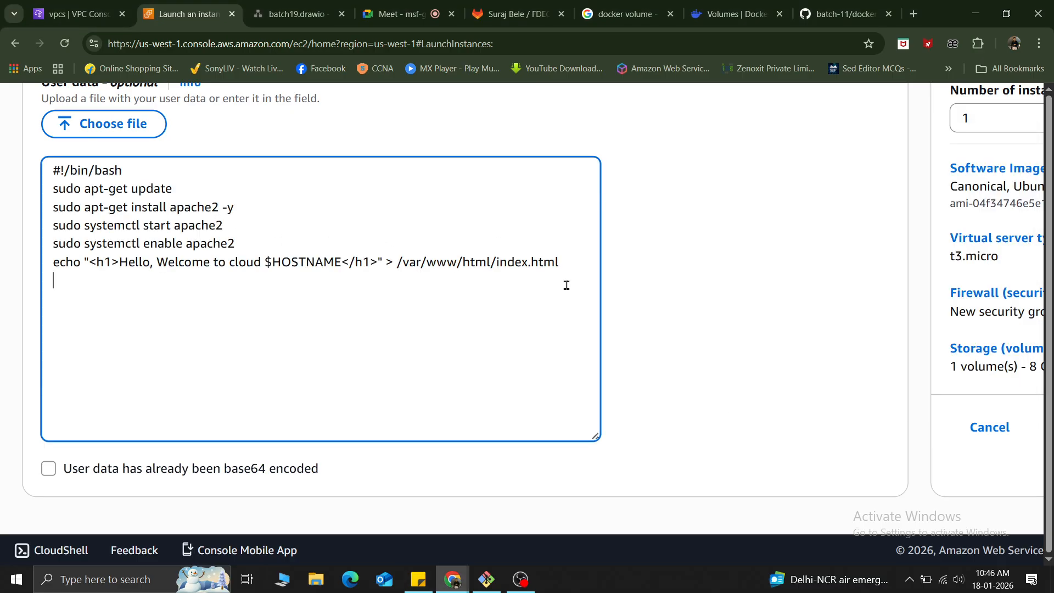
Launch the configured instance.
left_click(661, 280)
key("ctrl+minus")
key("ctrl+minus")
key("ctrl+minus")
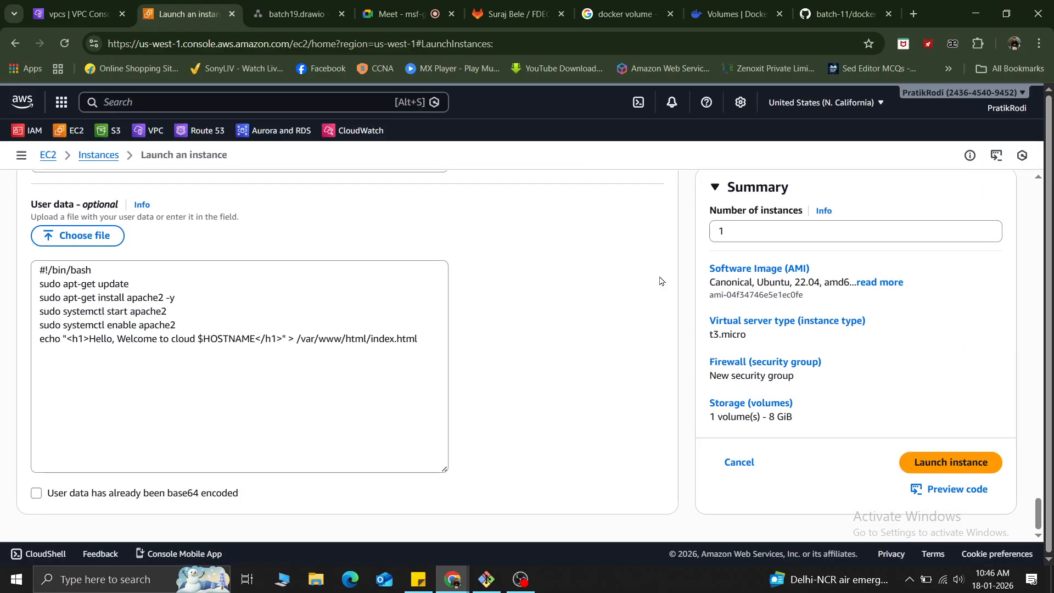
left_click(952, 474)
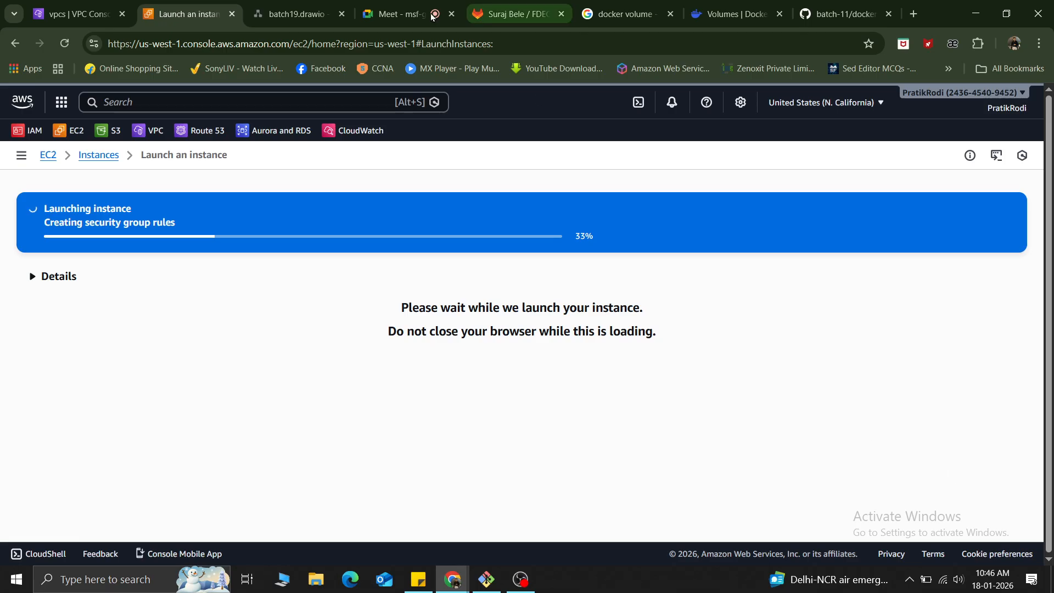
Switch to the draw.io network diagram and examine the sales VM, internet, IGW and route table shapes.
left_click(300, 6)
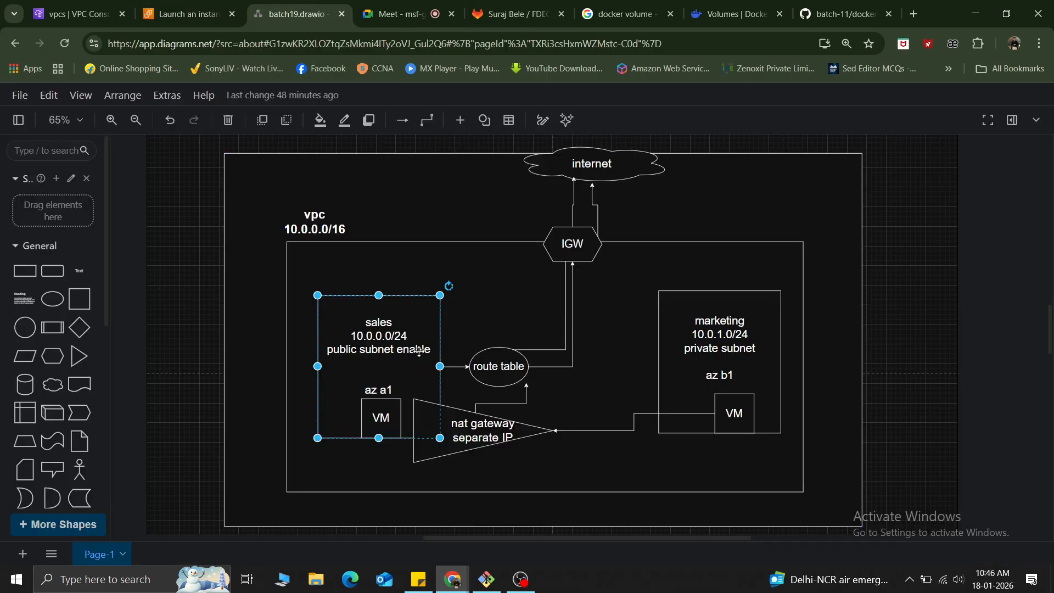
left_click(380, 422)
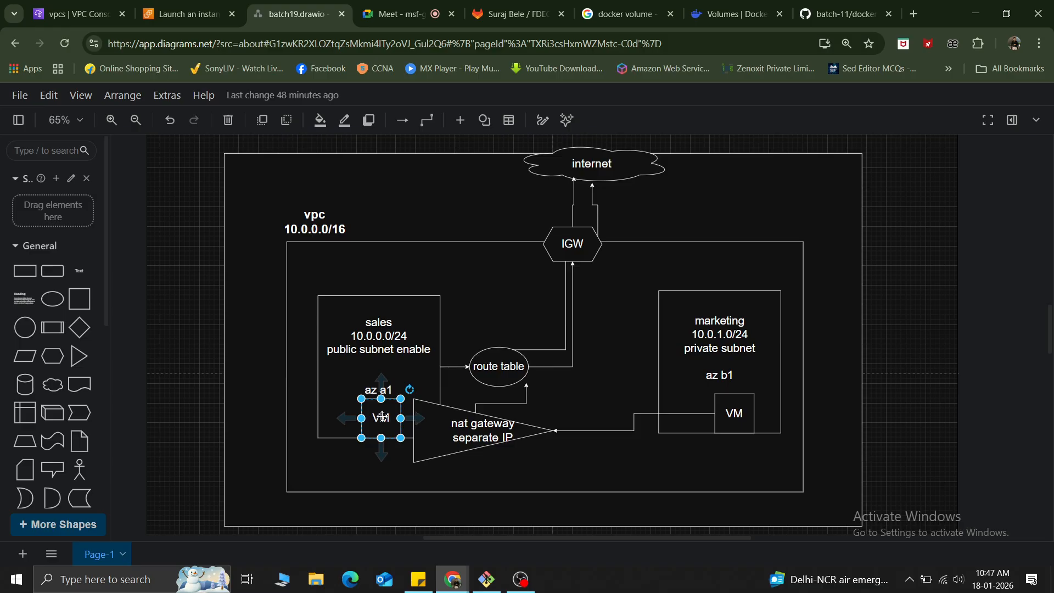
left_click(598, 172)
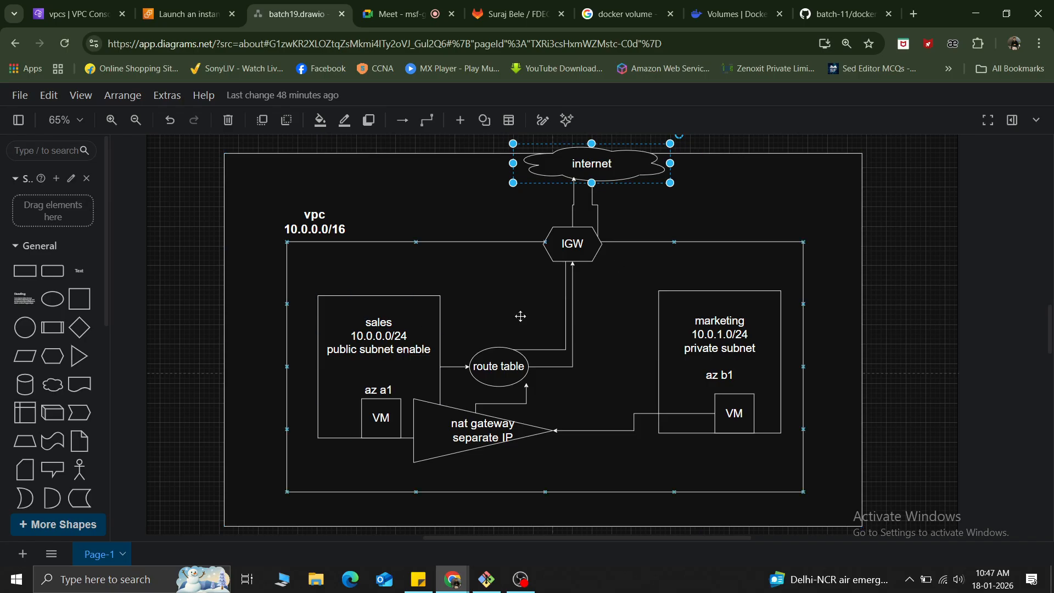
left_click(578, 240)
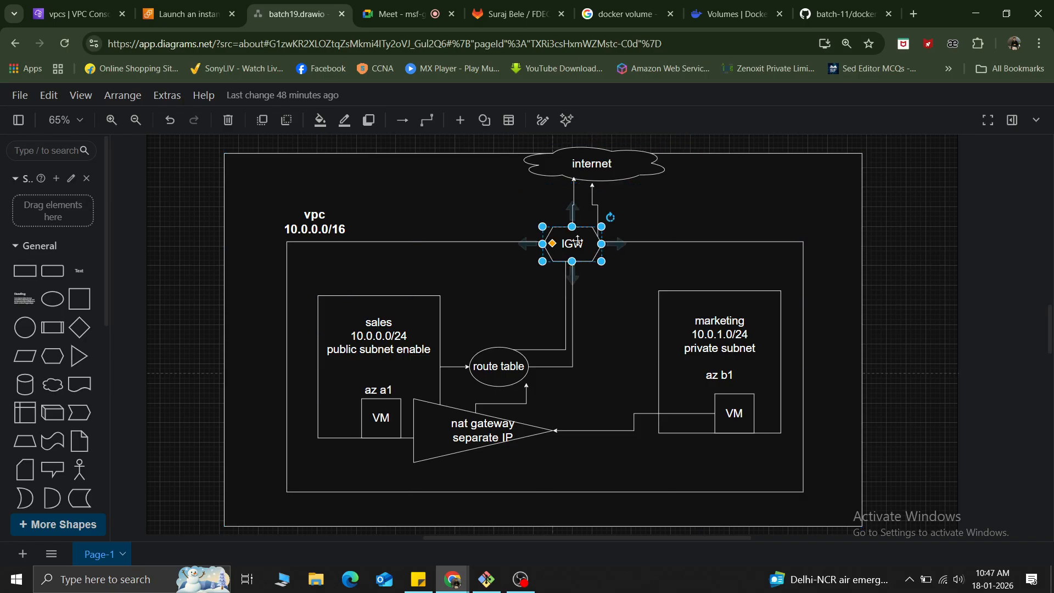
left_click(497, 361)
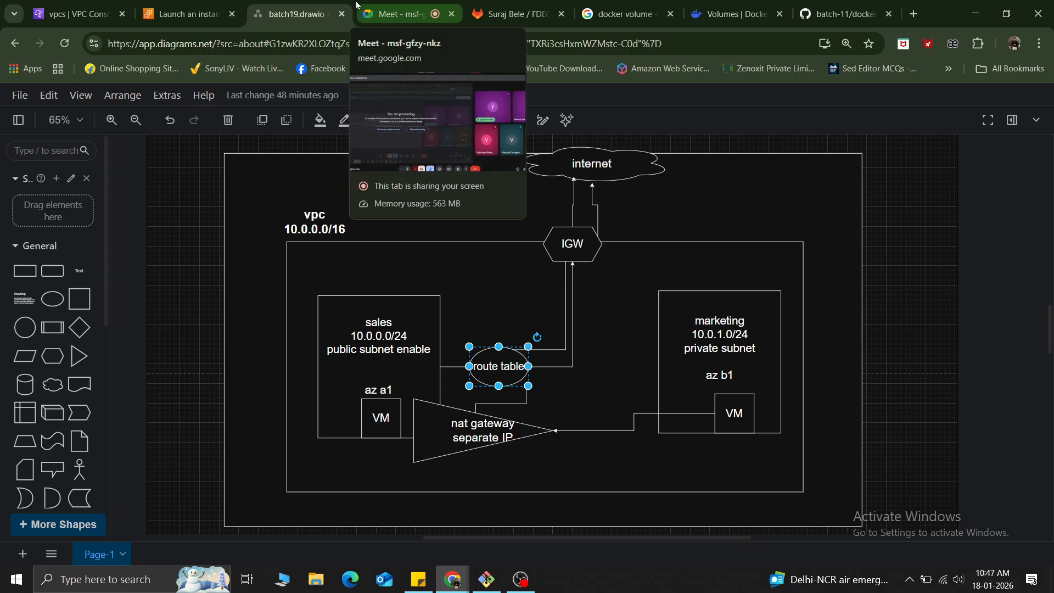
Return to the EC2 console and open the list of instances.
left_click(174, 6)
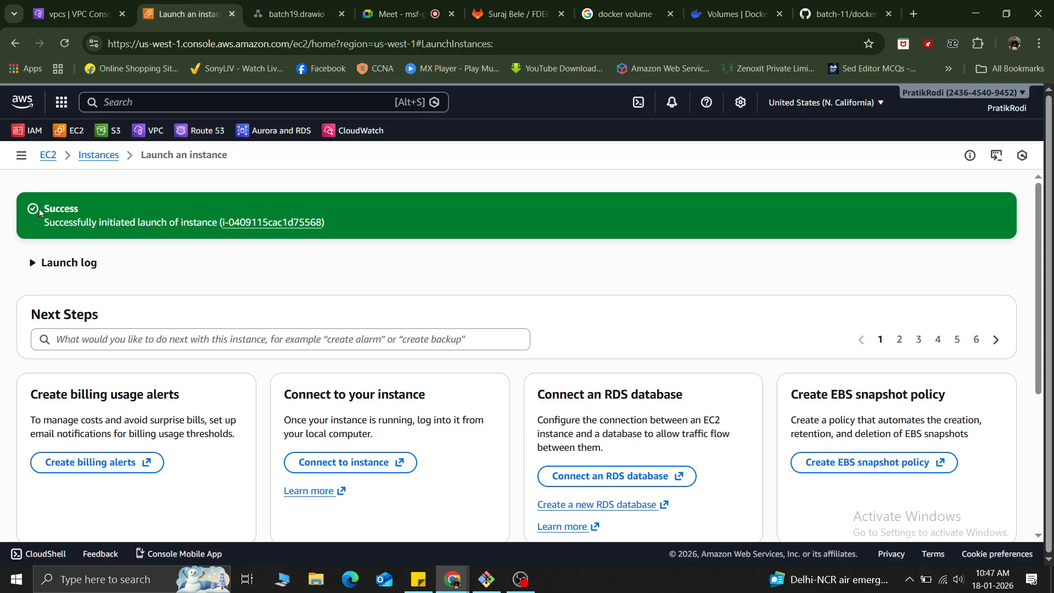
left_click(99, 159)
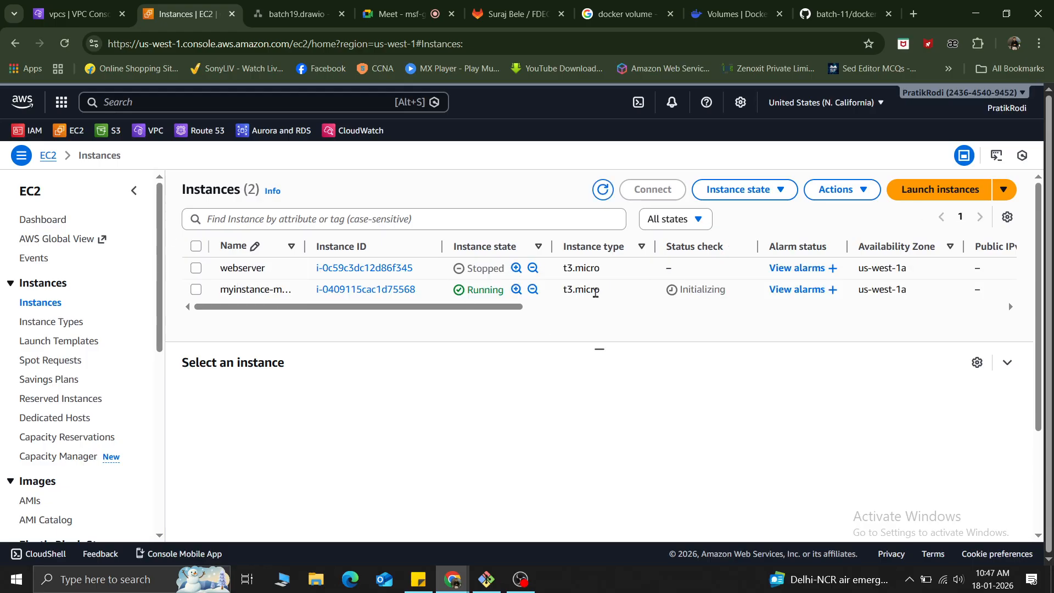
Switch to the VPC console, open the route tables and check the main route table belonging to myvpc.
left_click(100, 24)
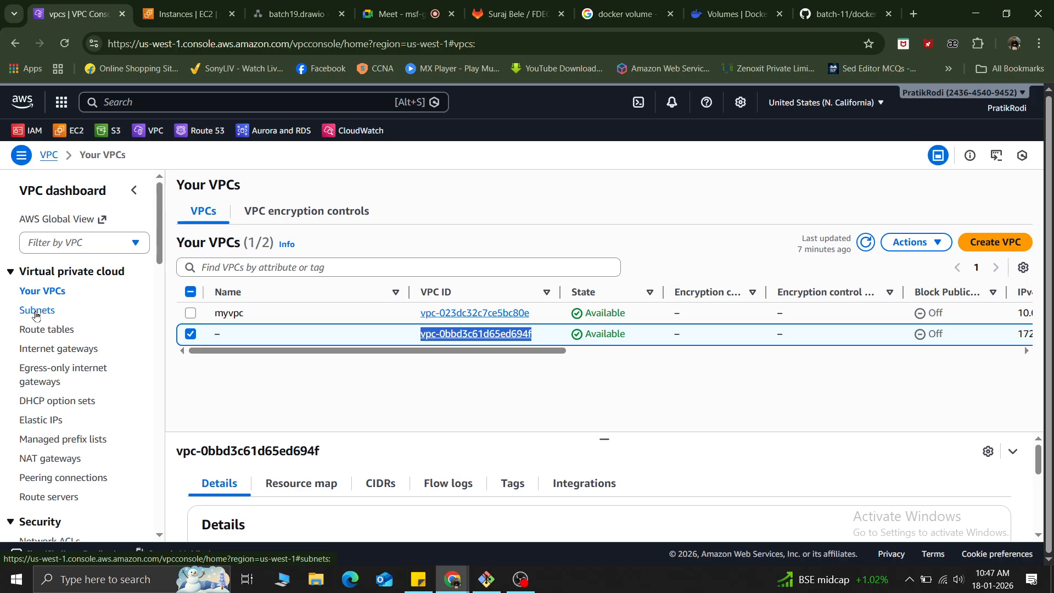
left_click(56, 331)
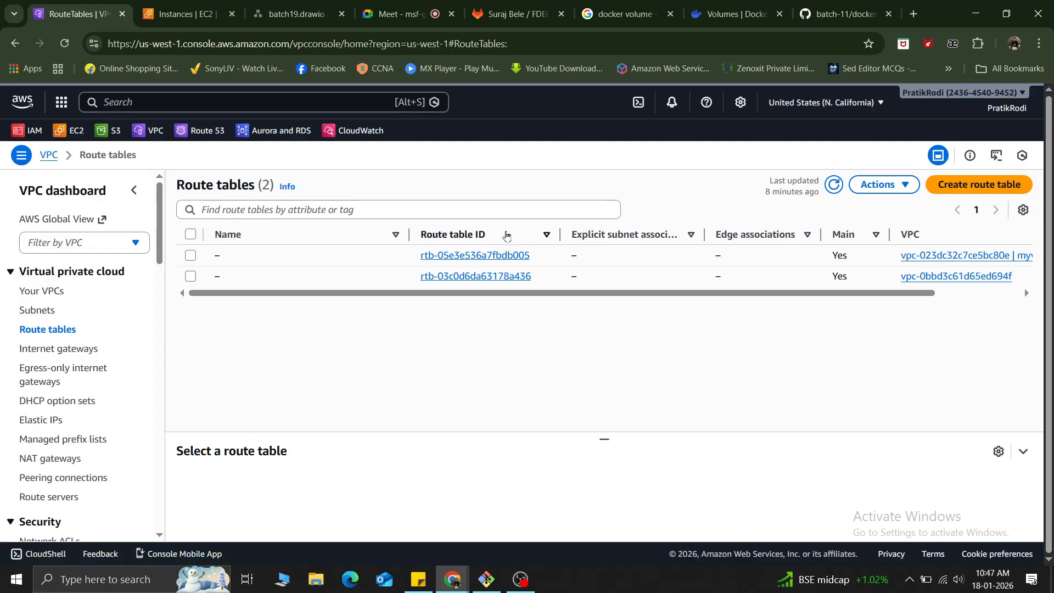
left_click_drag(739, 295, 723, 277)
left_click_drag(958, 256, 730, 258)
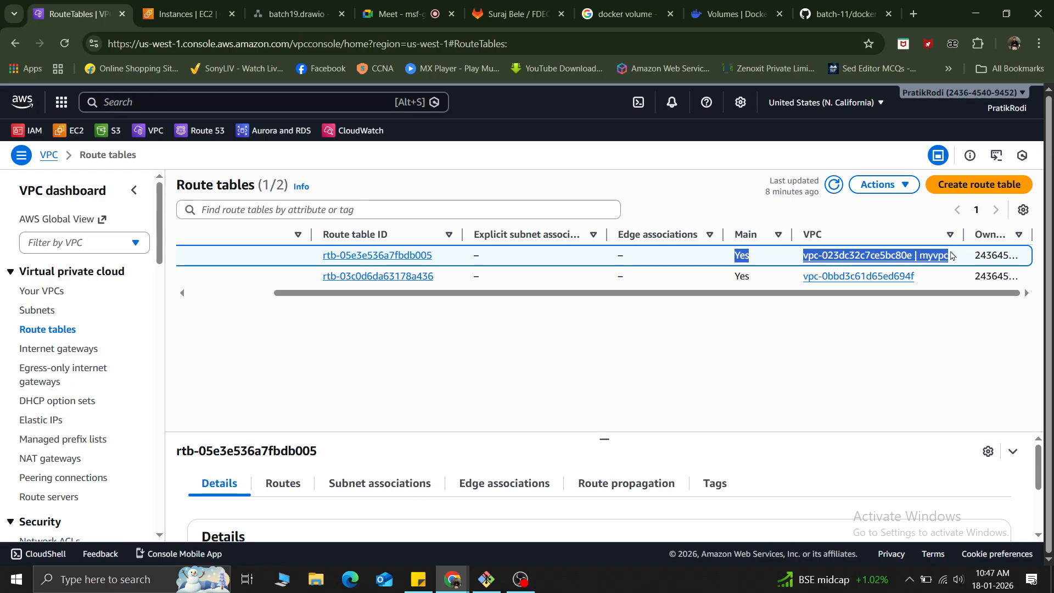
Start a new route table and name it my-vpc-my-route.
left_click_drag(890, 295, 660, 296)
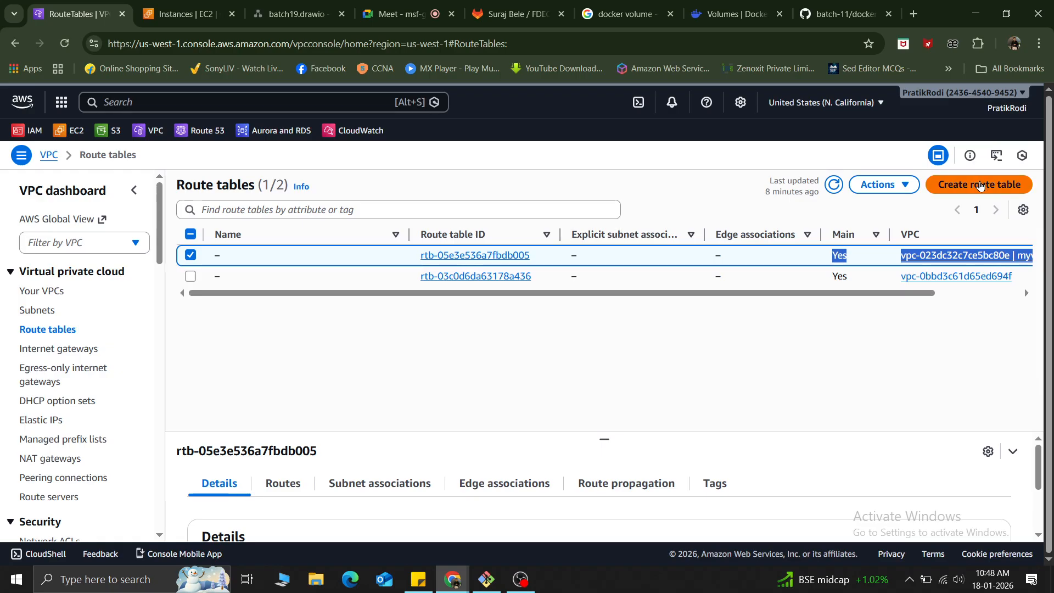
left_click(981, 185)
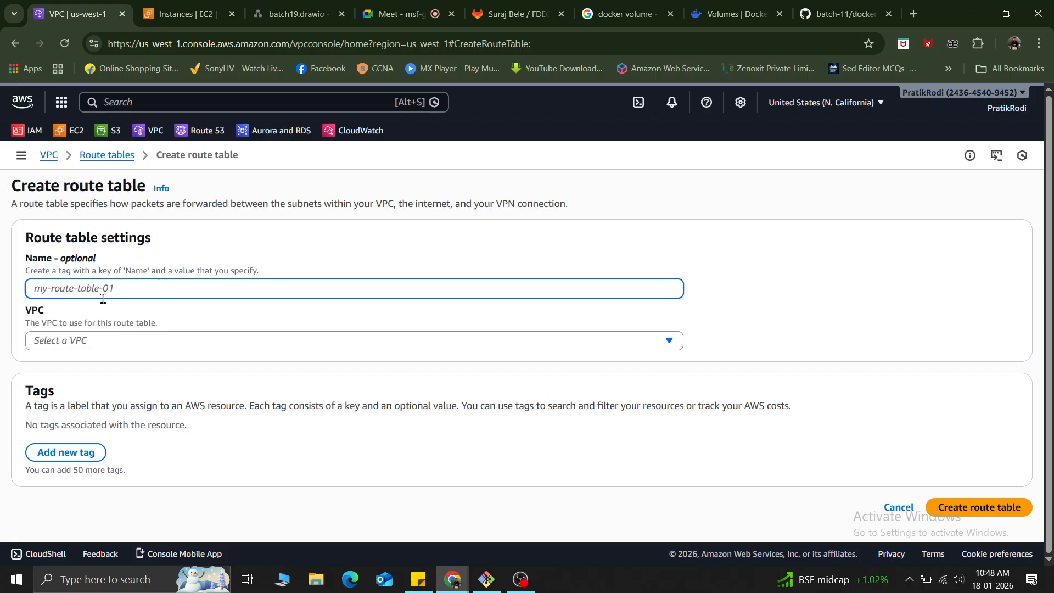
type("my-")
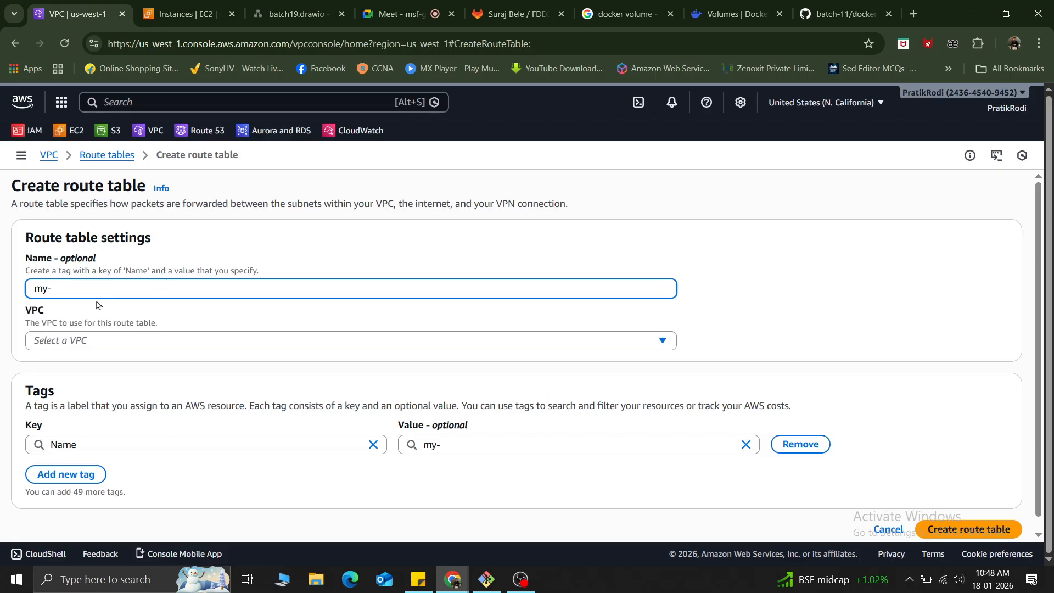
type("vpc-my-route")
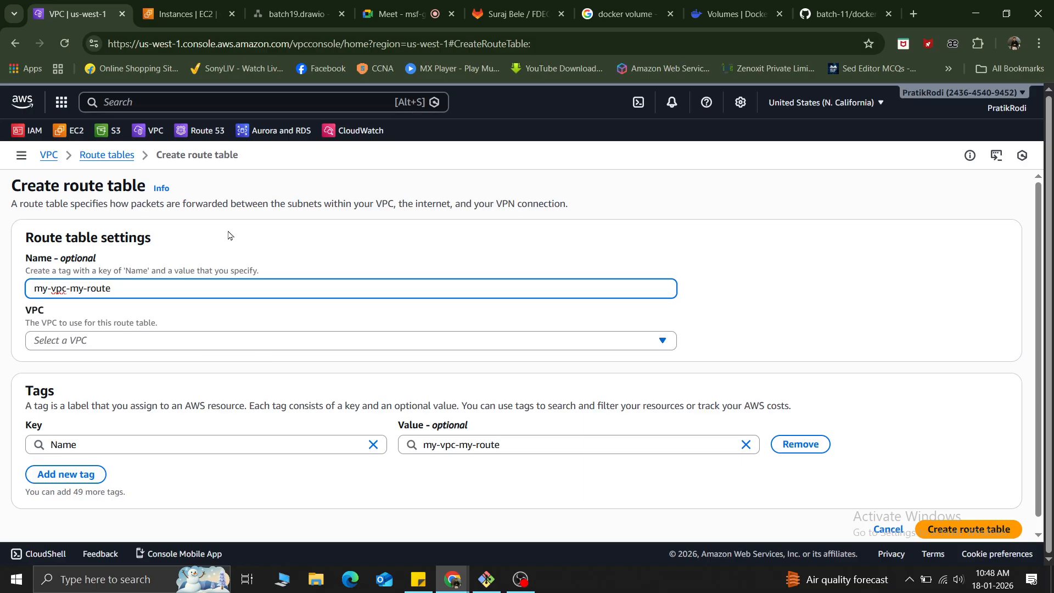
left_click(307, 247)
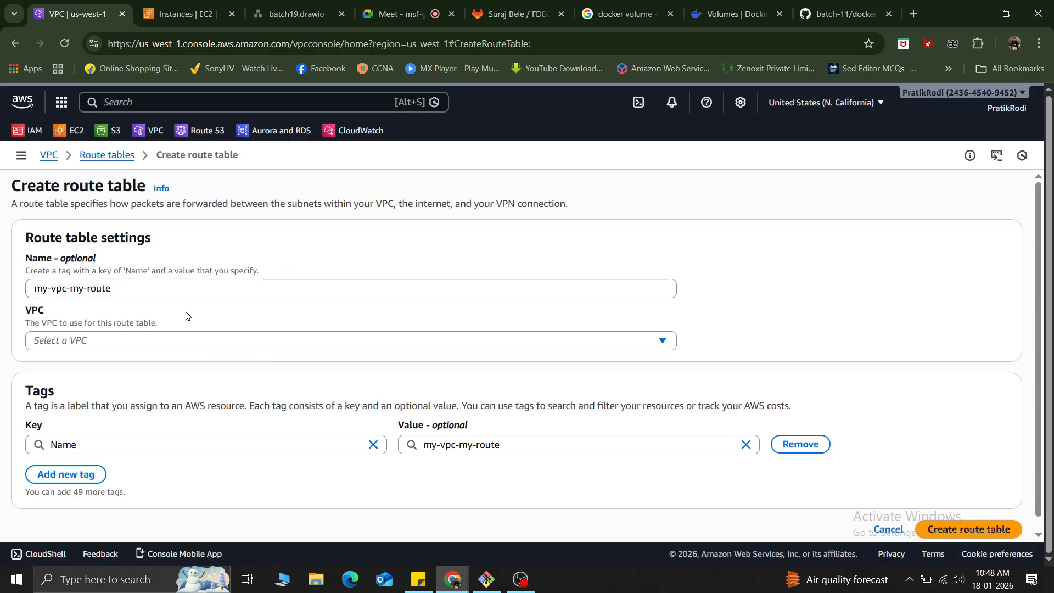
Assign the new route table to the myvpc VPC and create it.
left_click(92, 345)
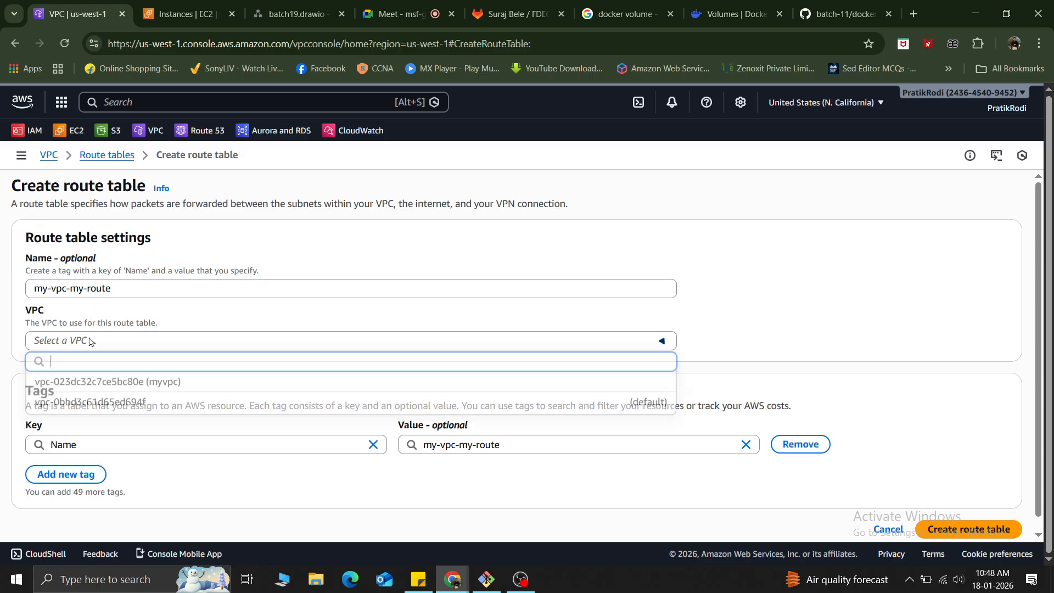
left_click(165, 384)
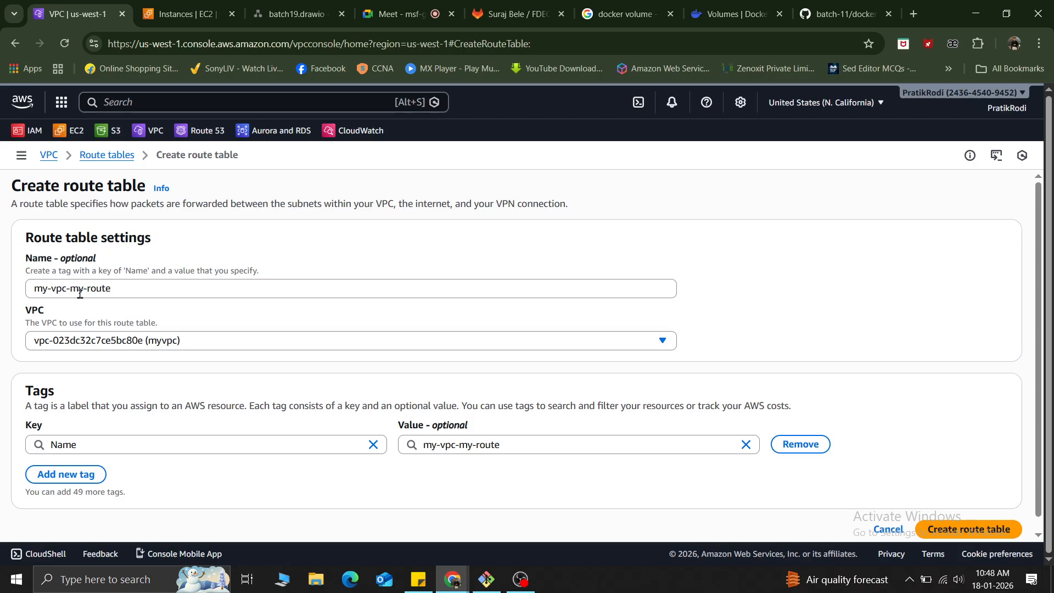
scroll(337, 305, "down", 2)
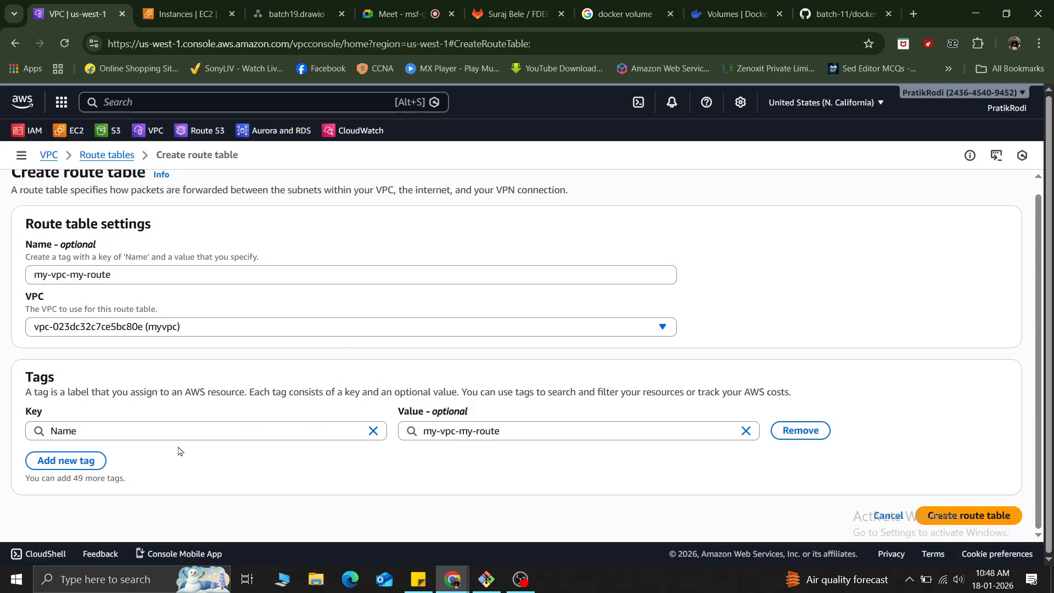
left_click(975, 516)
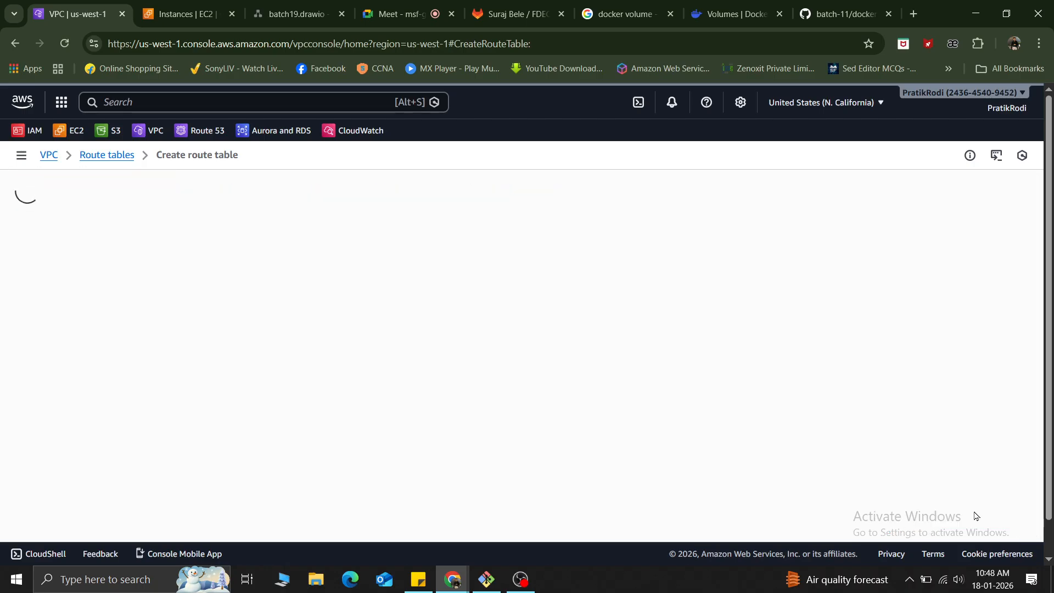
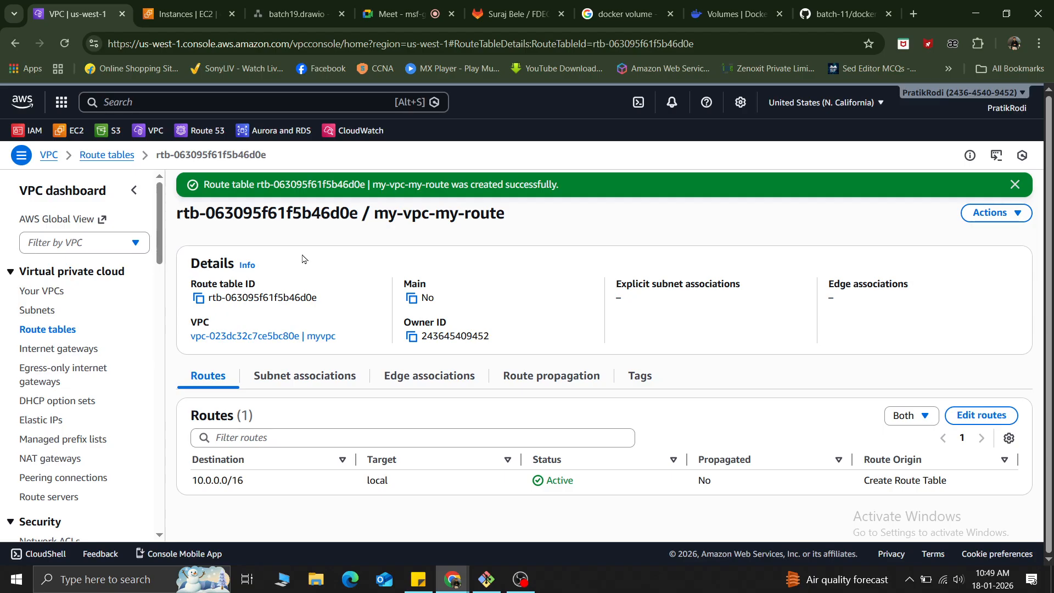
Create a new internet gateway with the name tag my-vpc-my-igw.
left_click(74, 352)
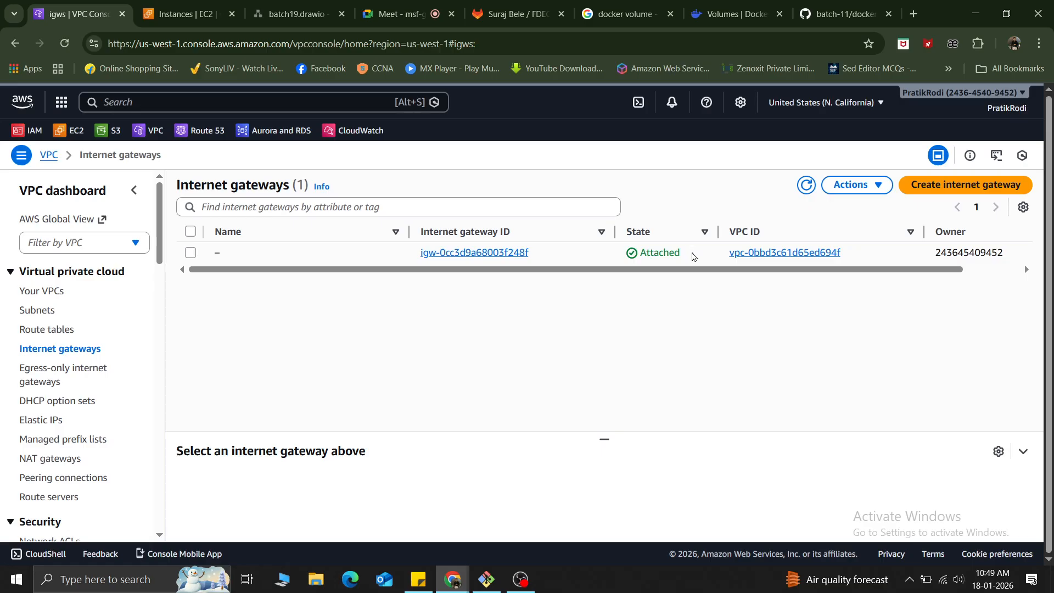
left_click_drag(693, 257, 611, 254)
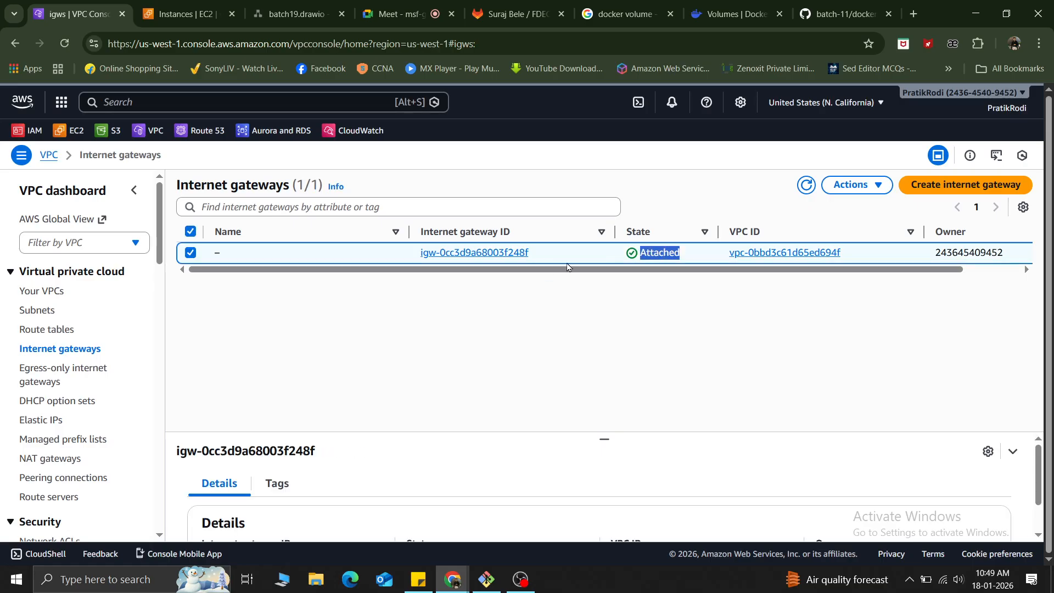
left_click(990, 193)
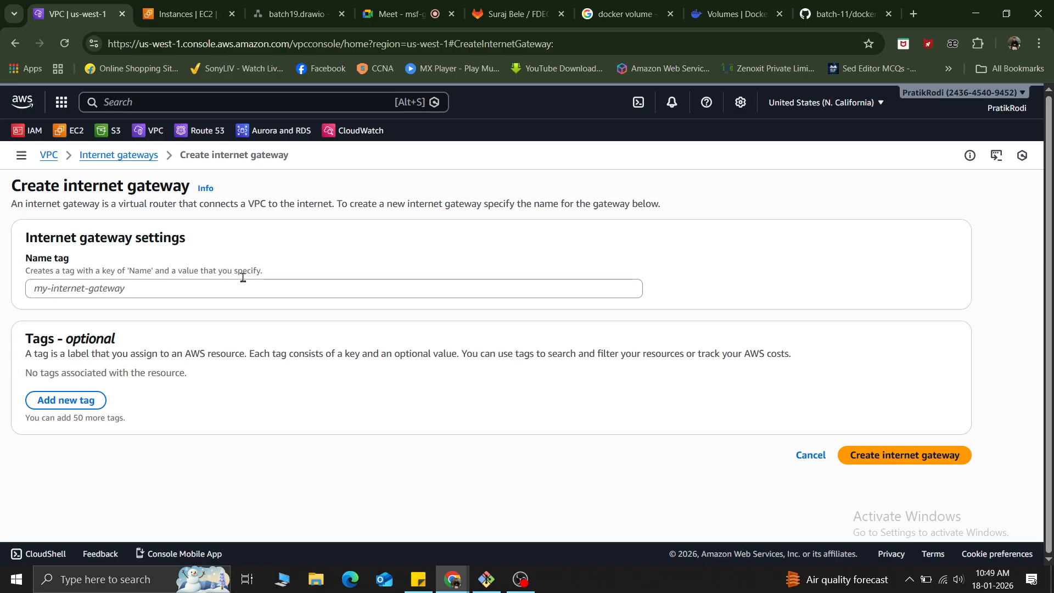
left_click(213, 285)
type("my")
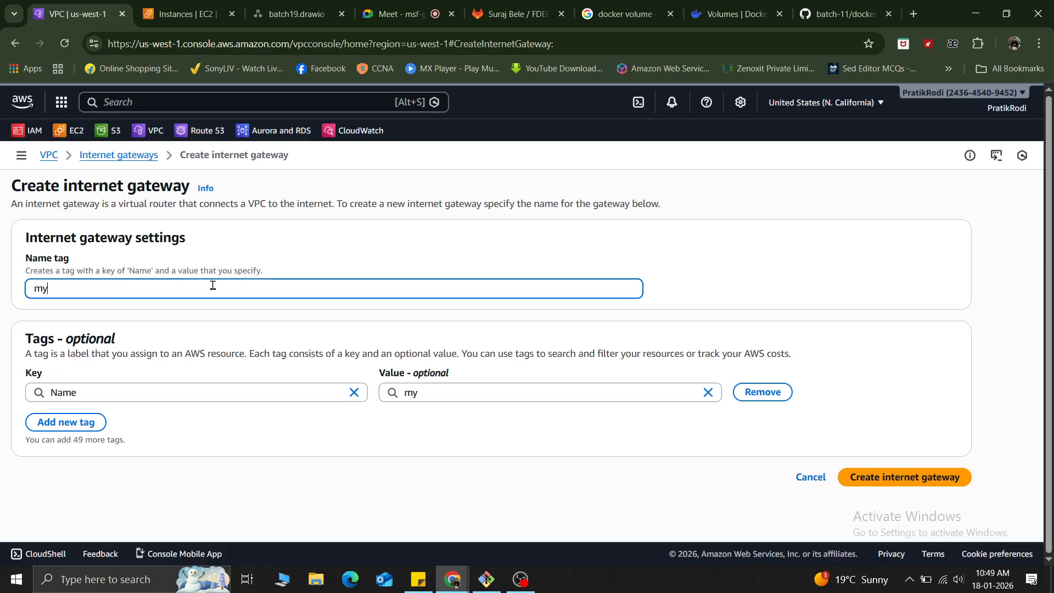
type("-vpc-my-")
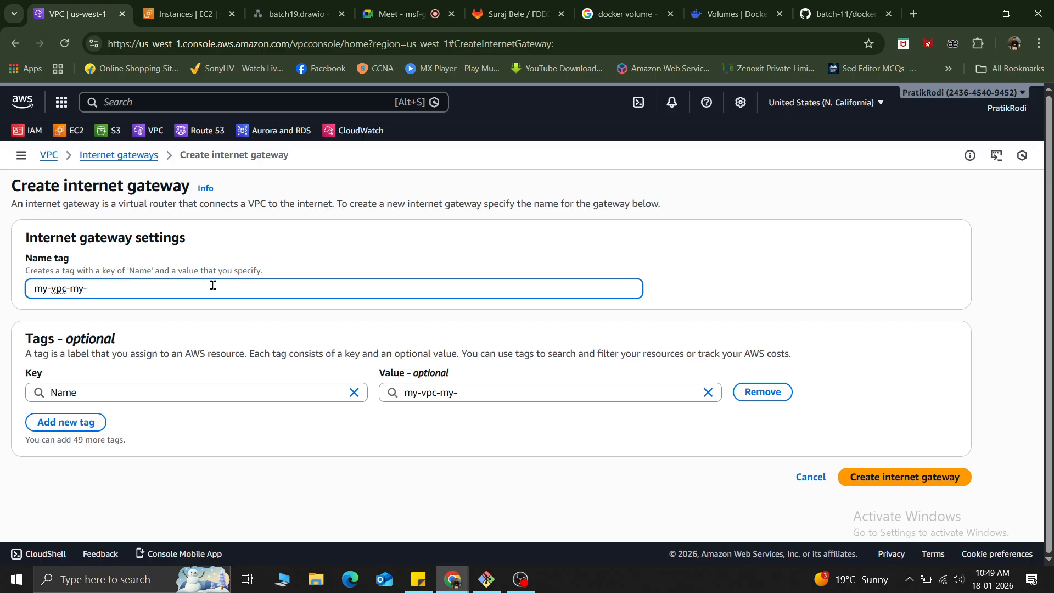
type("igw")
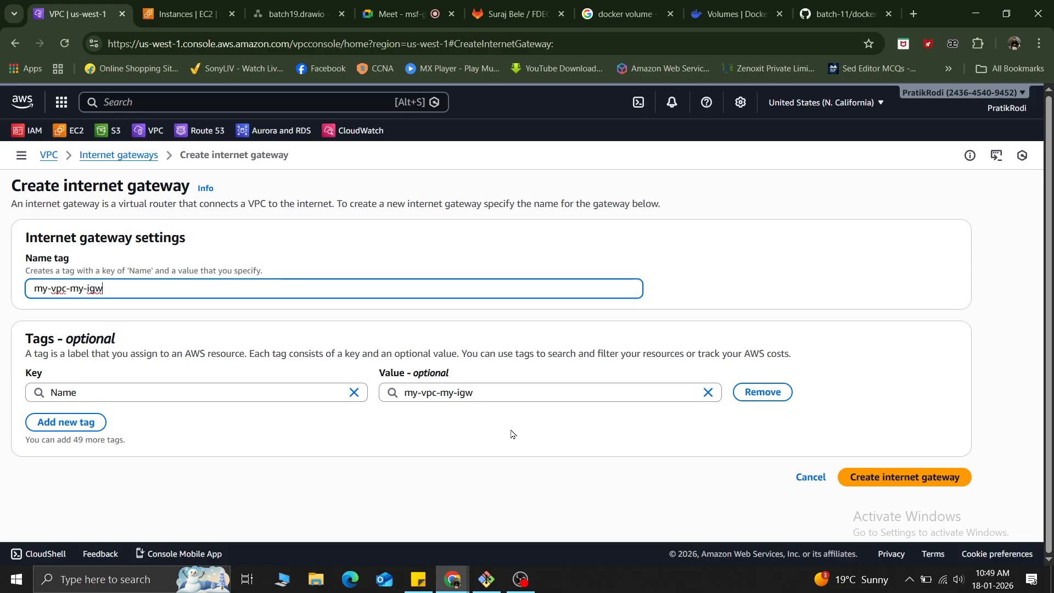
left_click(436, 434)
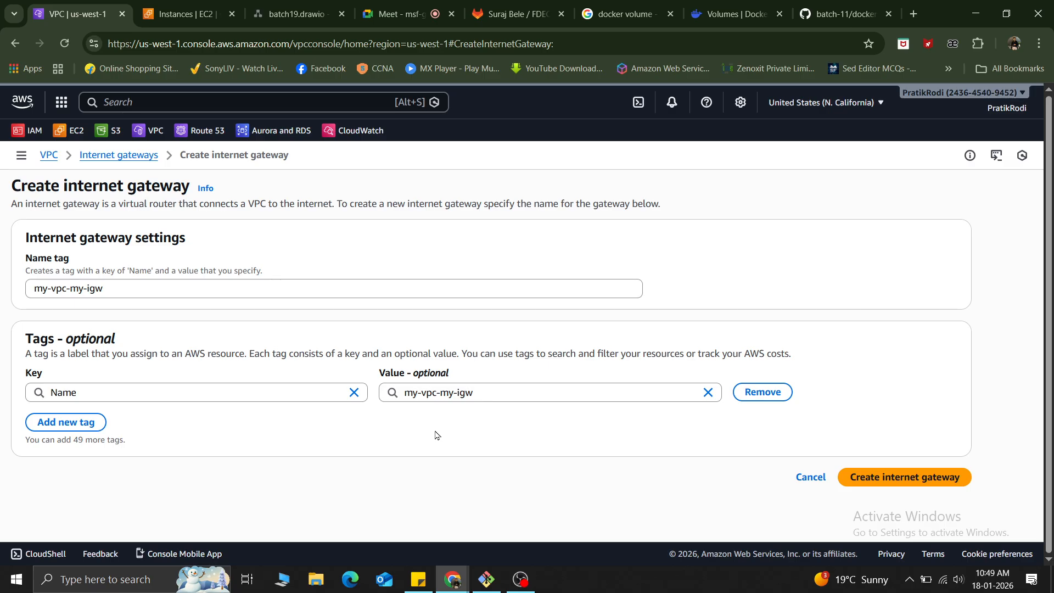
left_click(917, 478)
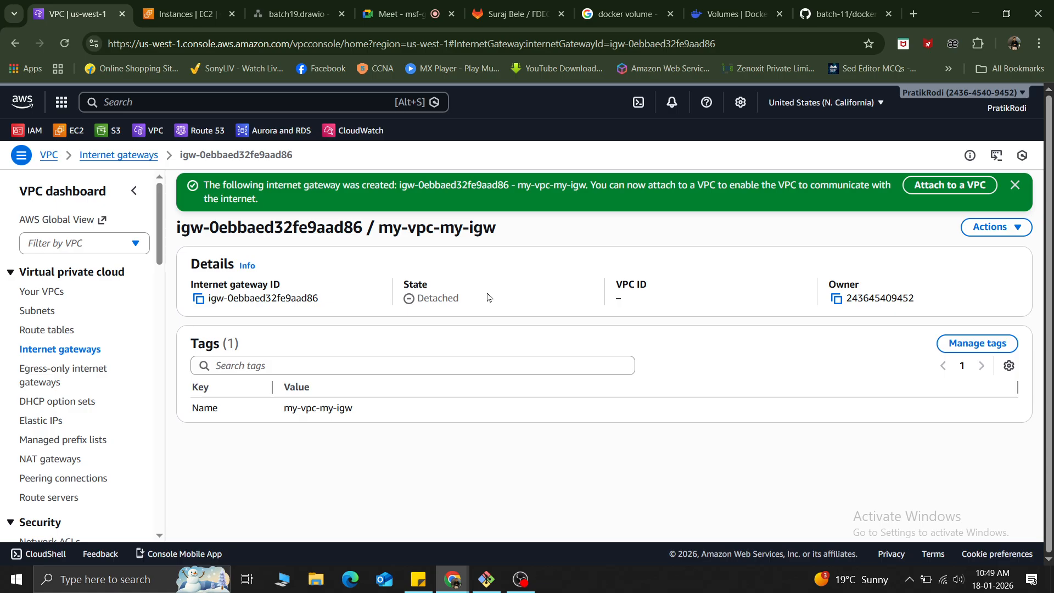
Check the new gateway's attachment state and the IGW's place in the batch19 network diagram, then return to the VPC console.
left_click_drag(487, 298, 365, 301)
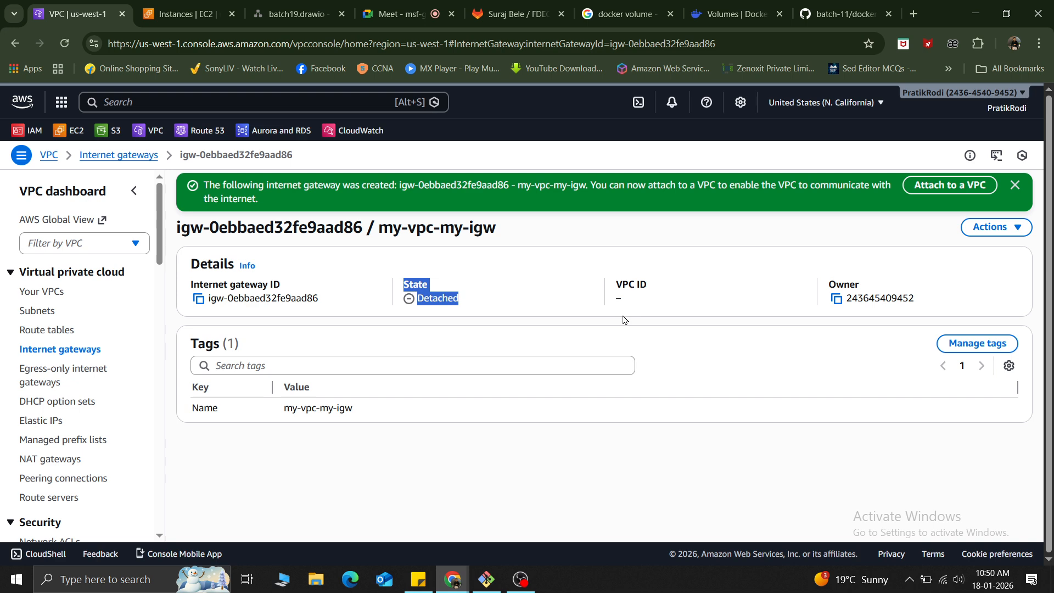
left_click(710, 243)
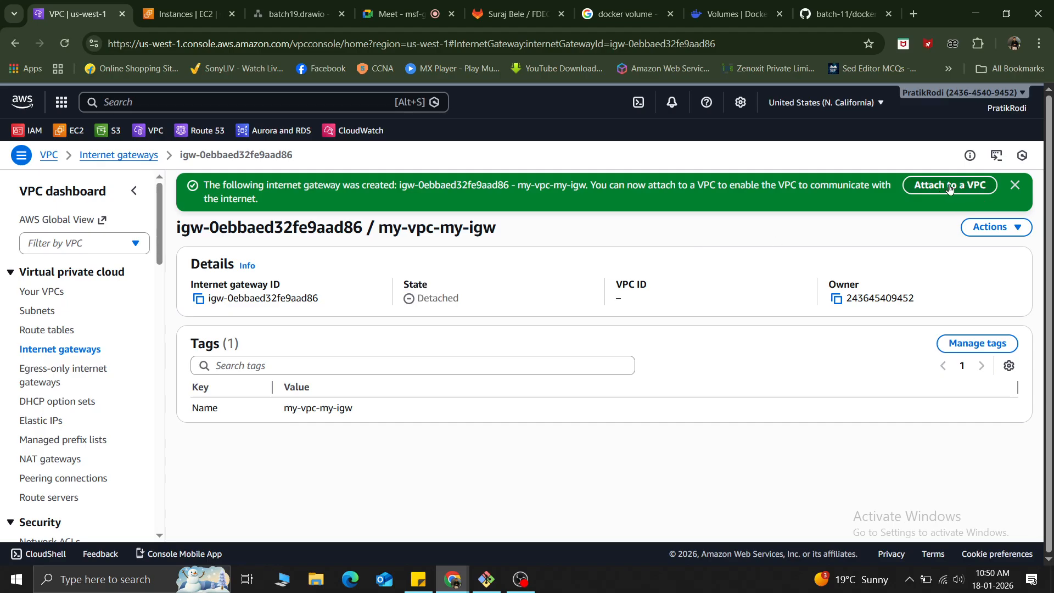
left_click(295, 15)
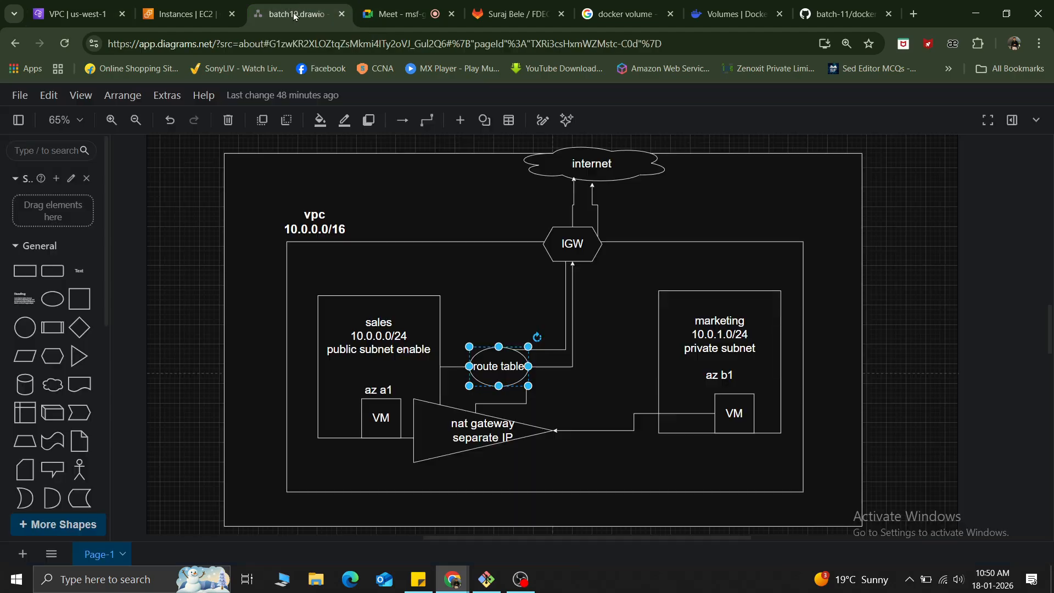
left_click(574, 246)
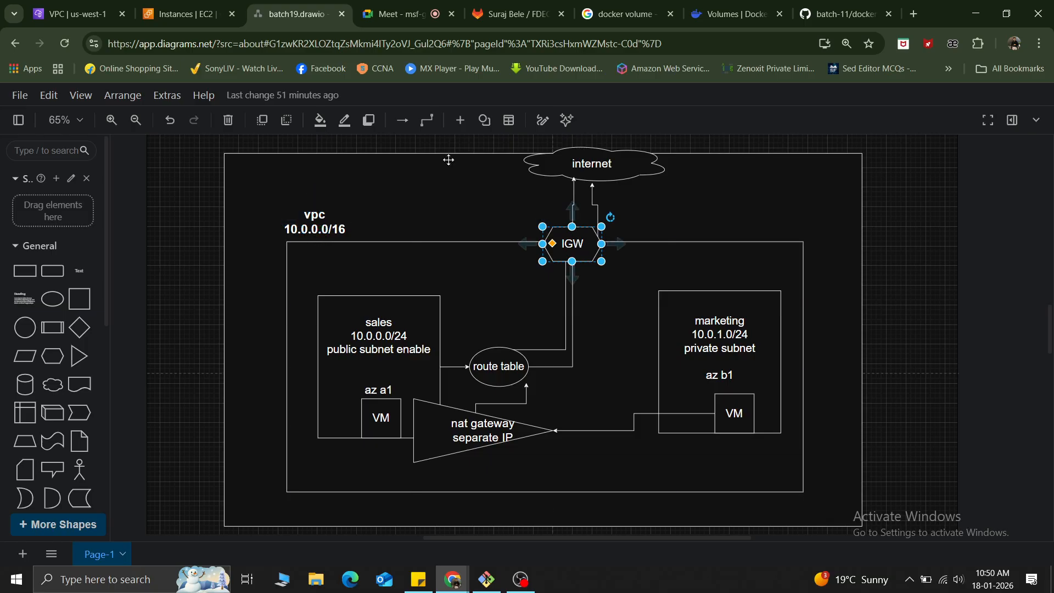
left_click(187, 14)
left_click(51, 6)
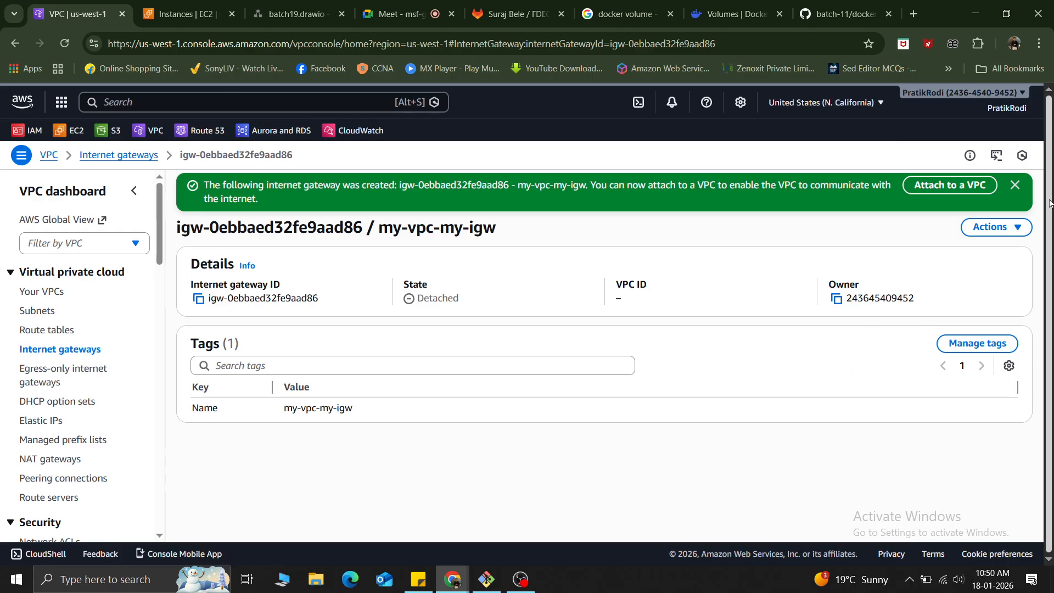
Attach the my-vpc-my-igw internet gateway to the myvpc VPC.
left_click(996, 227)
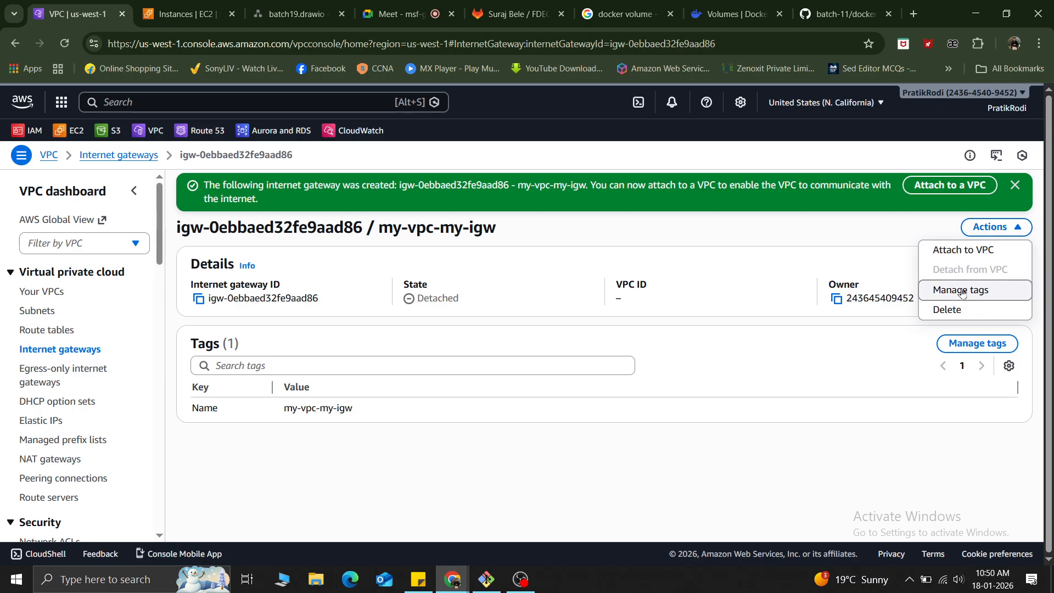
left_click(945, 188)
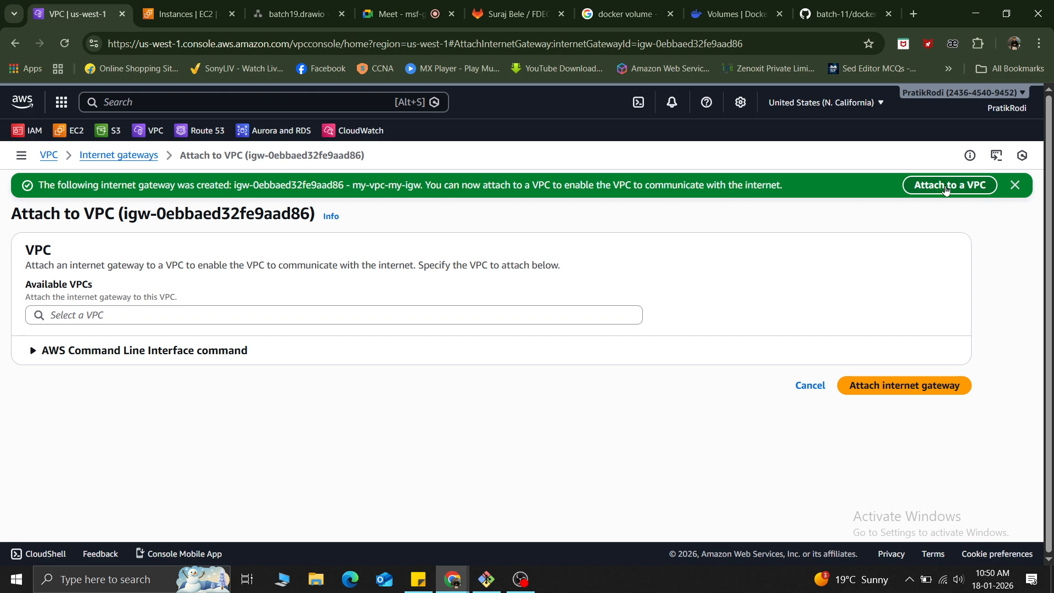
left_click(474, 319)
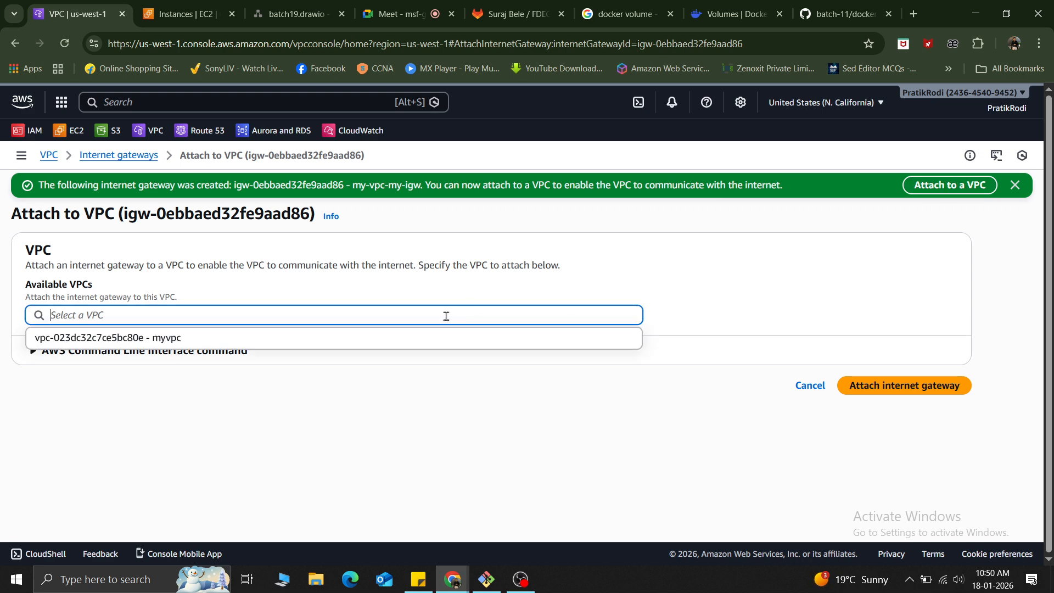
left_click(238, 345)
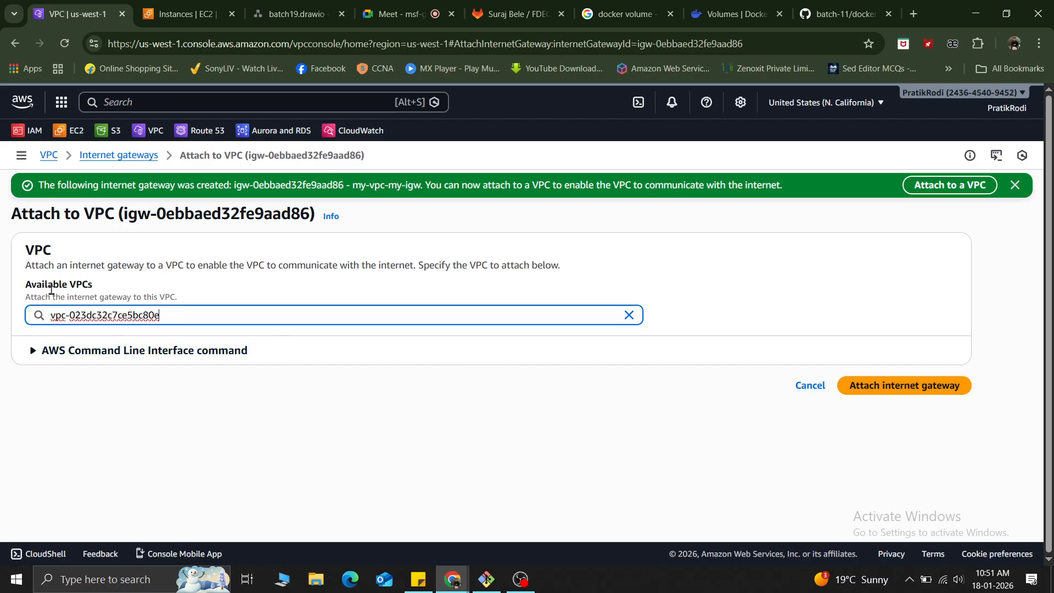
left_click(910, 386)
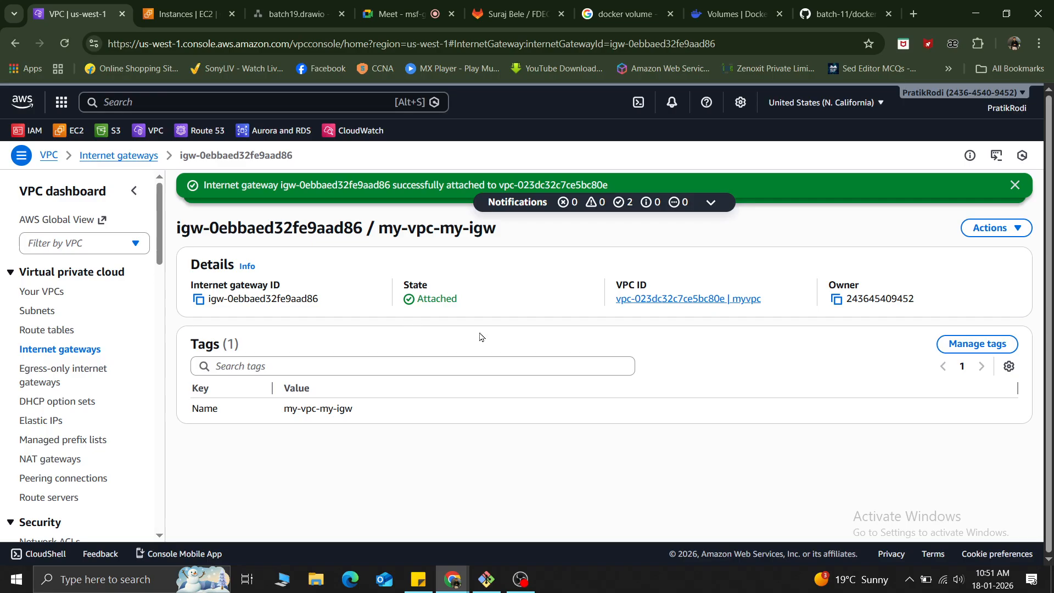
Examine how the route table connects to the IGW in the network diagram and return to the VPC console.
left_click(295, 4)
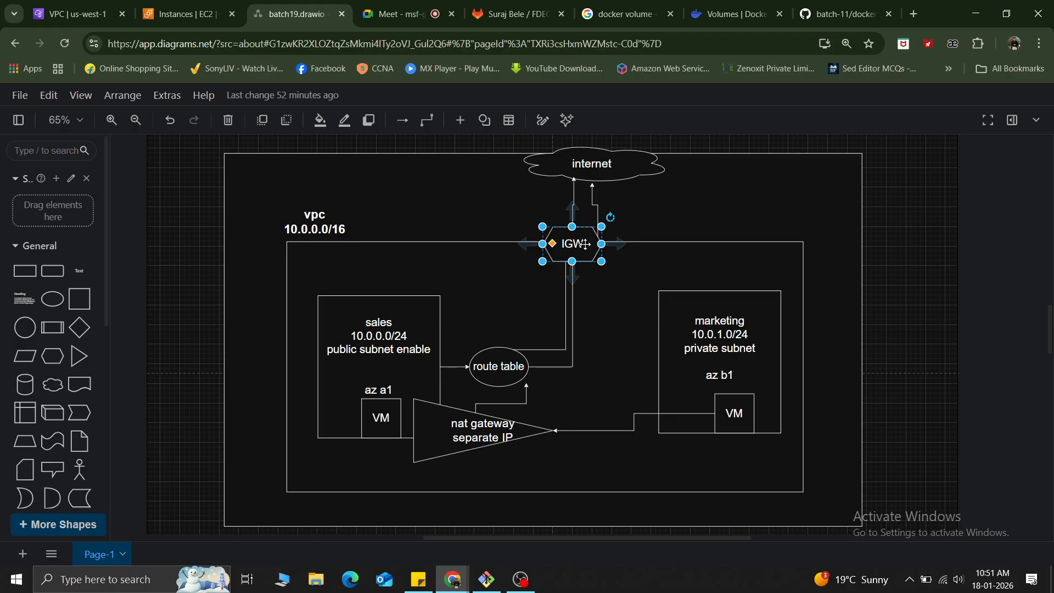
left_click(488, 370)
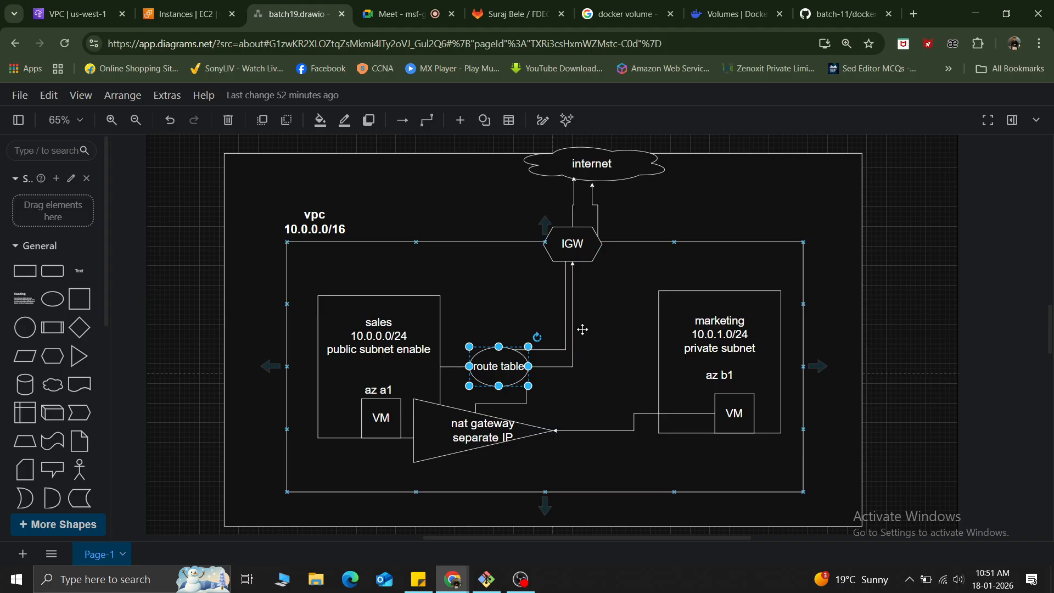
left_click(64, 6)
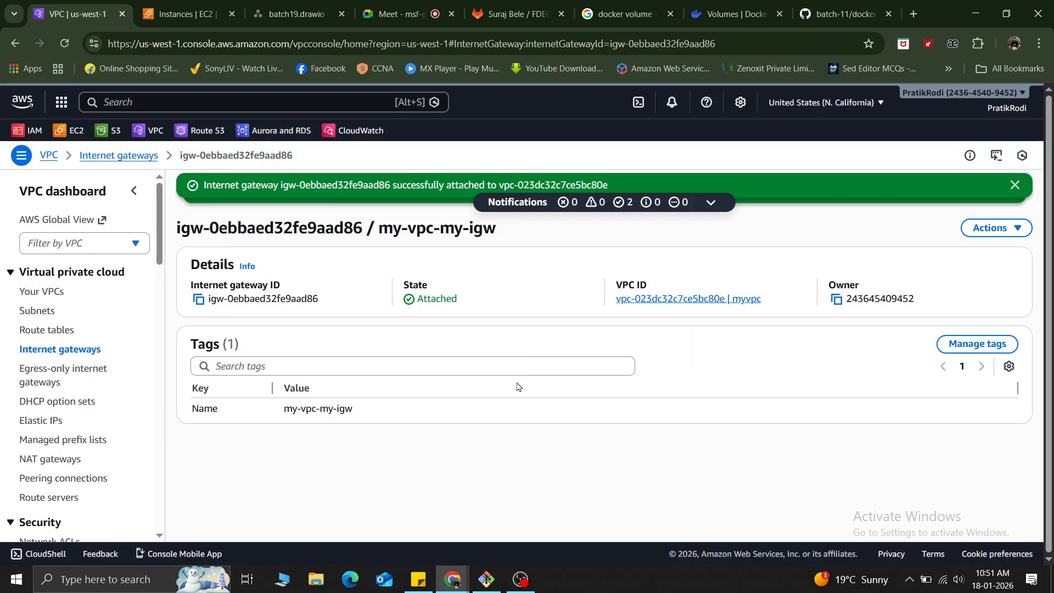
Open the route tables, select only my-vpc-my-route and show its routes in an enlarged details area.
left_click(54, 330)
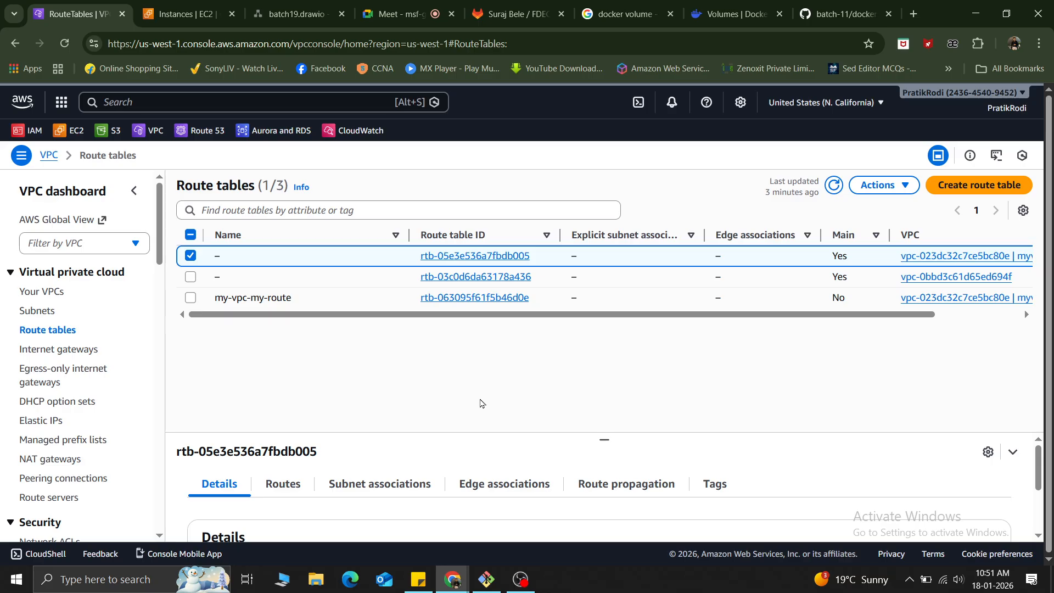
left_click(190, 237)
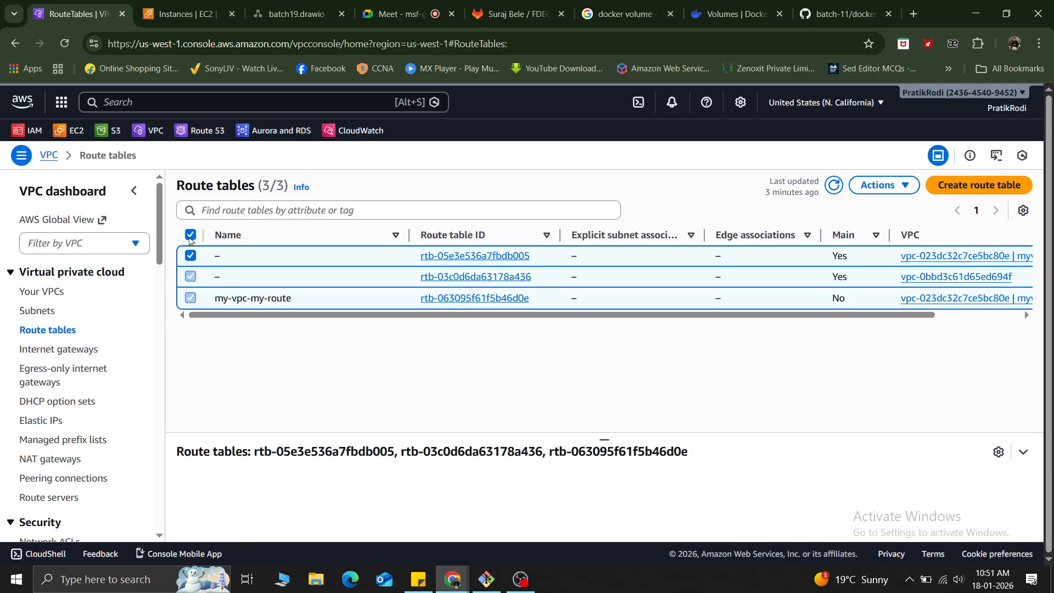
left_click(190, 236)
left_click(190, 298)
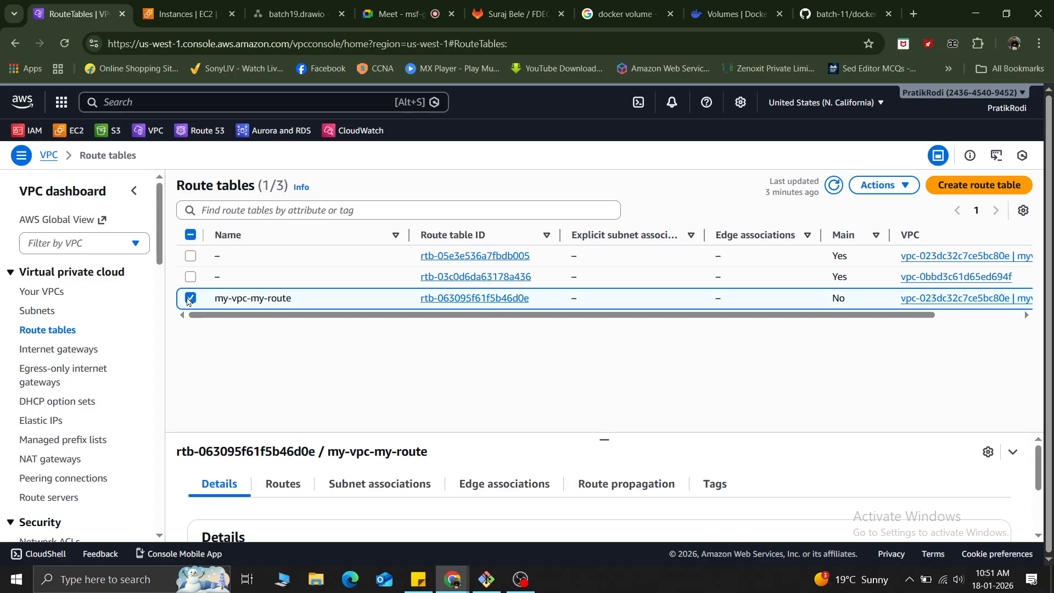
left_click(282, 484)
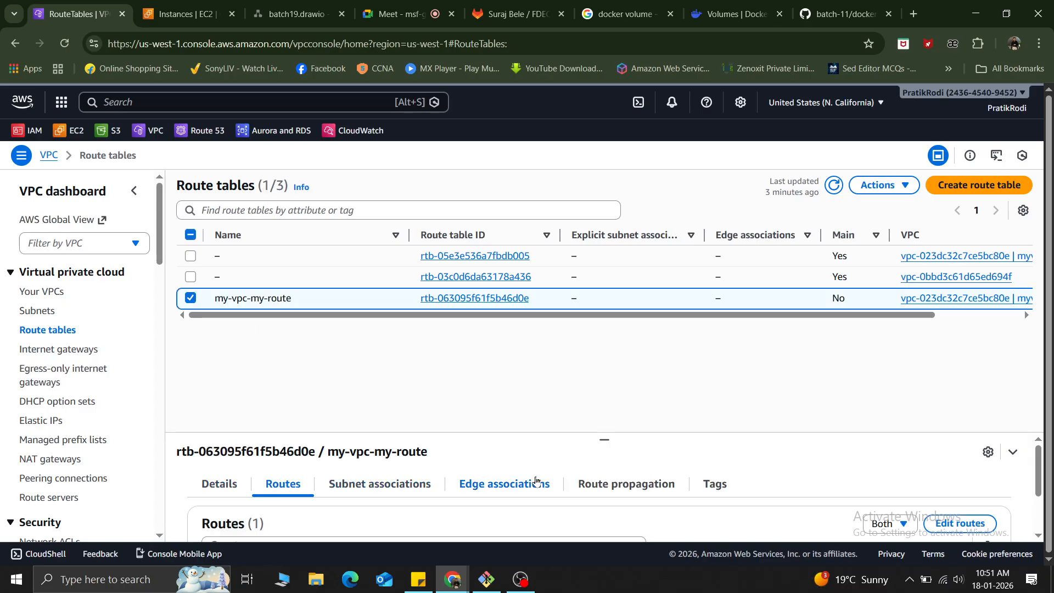
left_click_drag(603, 439, 607, 299)
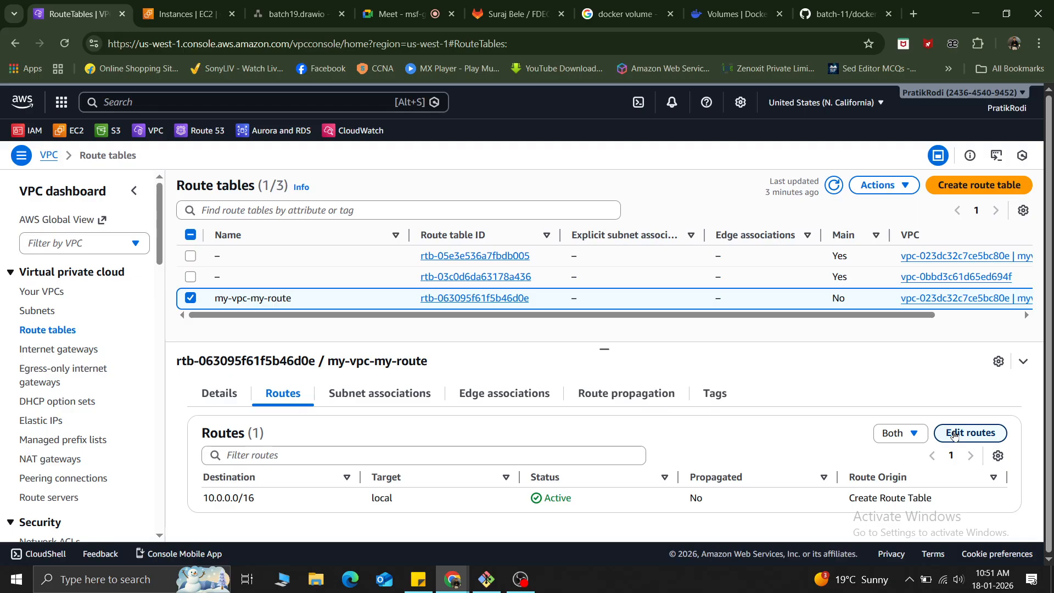
Edit the routes of my-vpc-my-route, adding one with destination 0.0.0.0/0 and target type Internet Gateway.
left_click(954, 434)
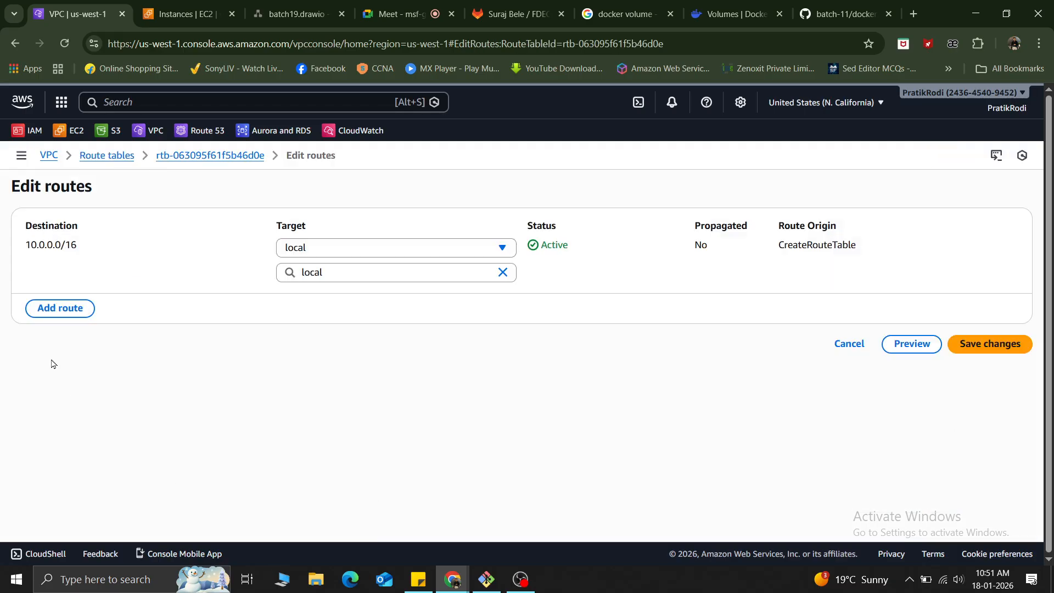
left_click(54, 308)
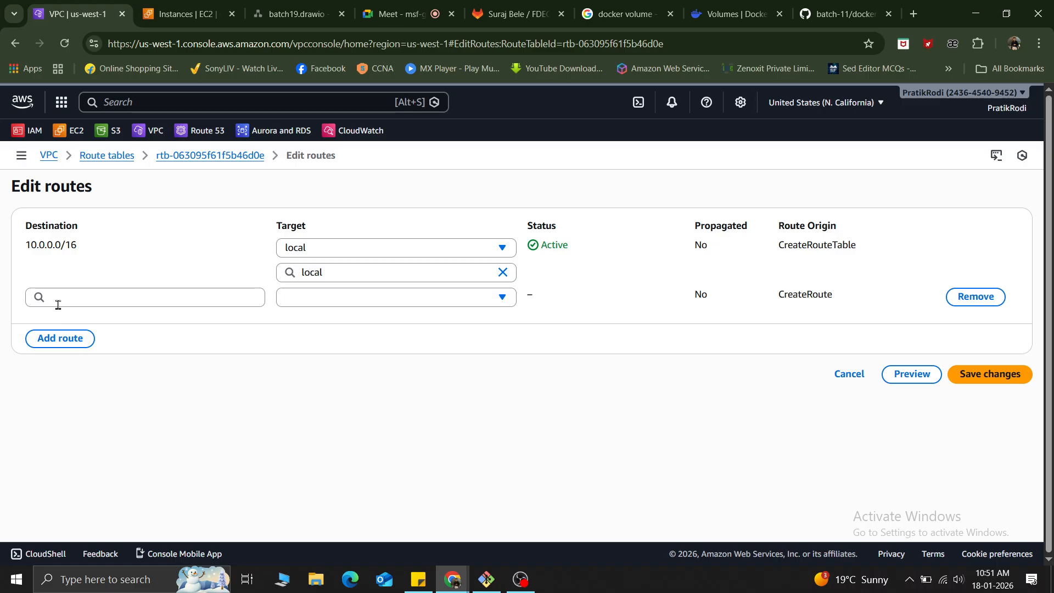
left_click(56, 301)
left_click(62, 318)
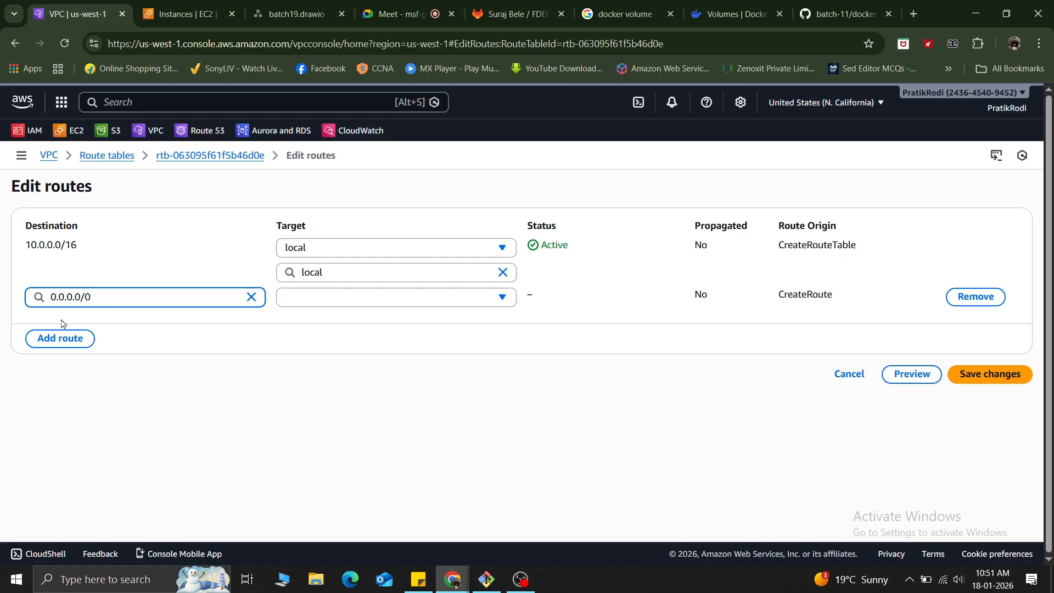
left_click(379, 304)
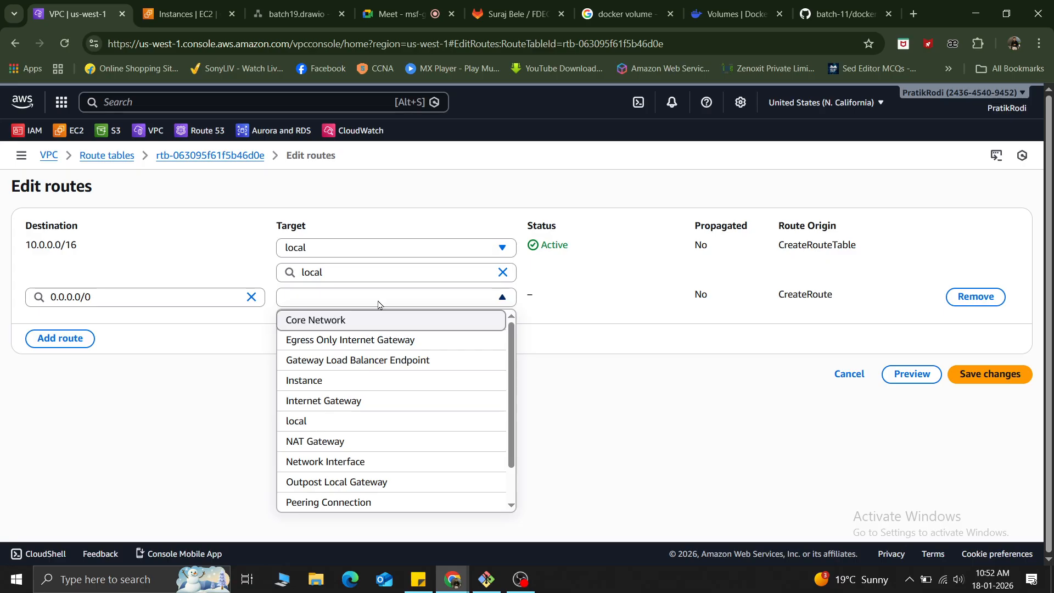
left_click(360, 402)
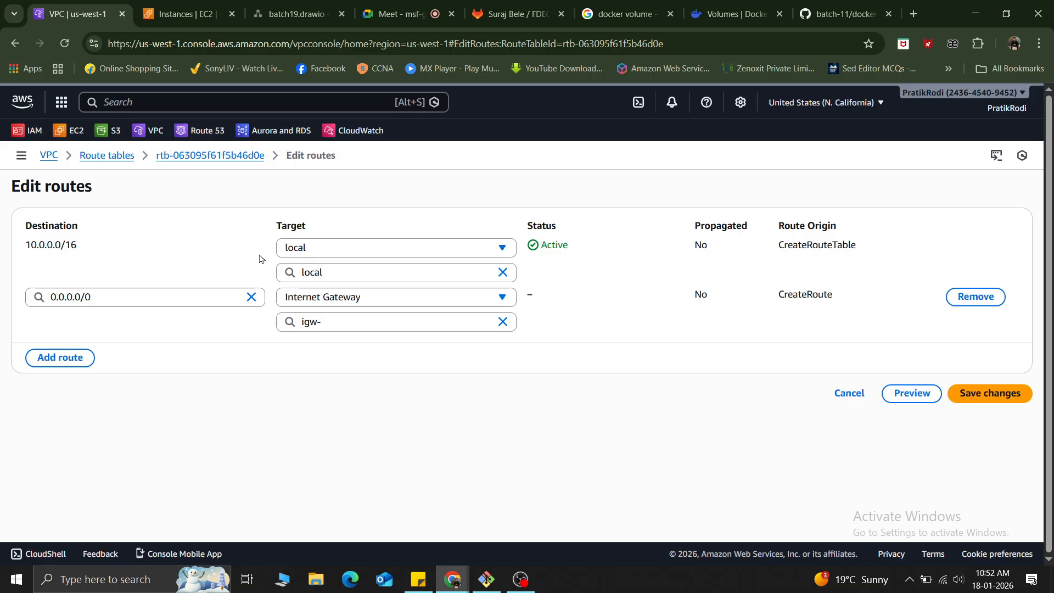
Review the destinations of the local route and the newly added route.
left_click_drag(77, 245, 26, 242)
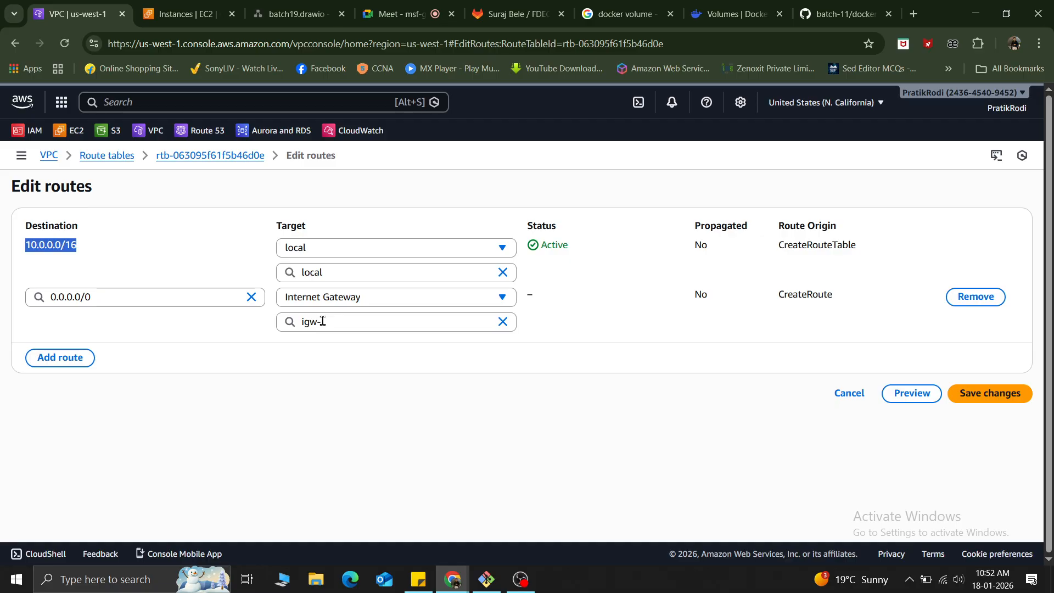
left_click_drag(82, 226, 24, 227)
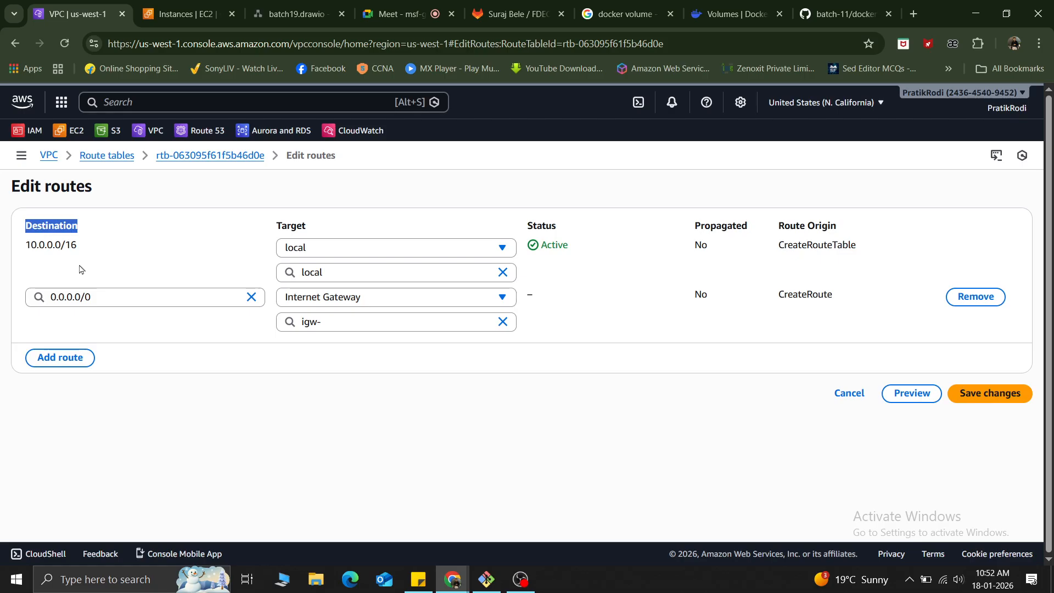
left_click(96, 297)
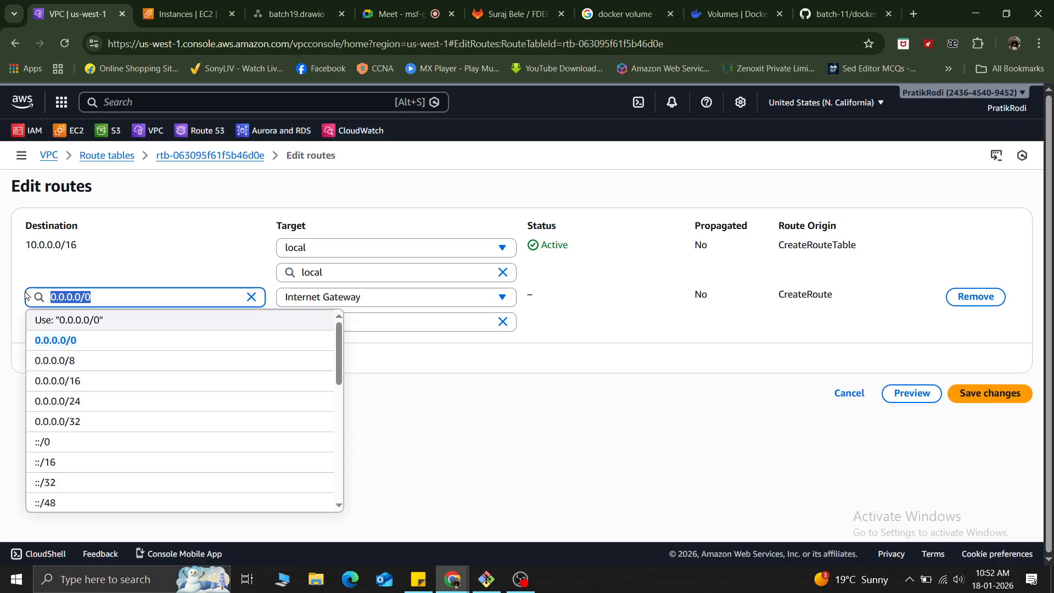
left_click(100, 245)
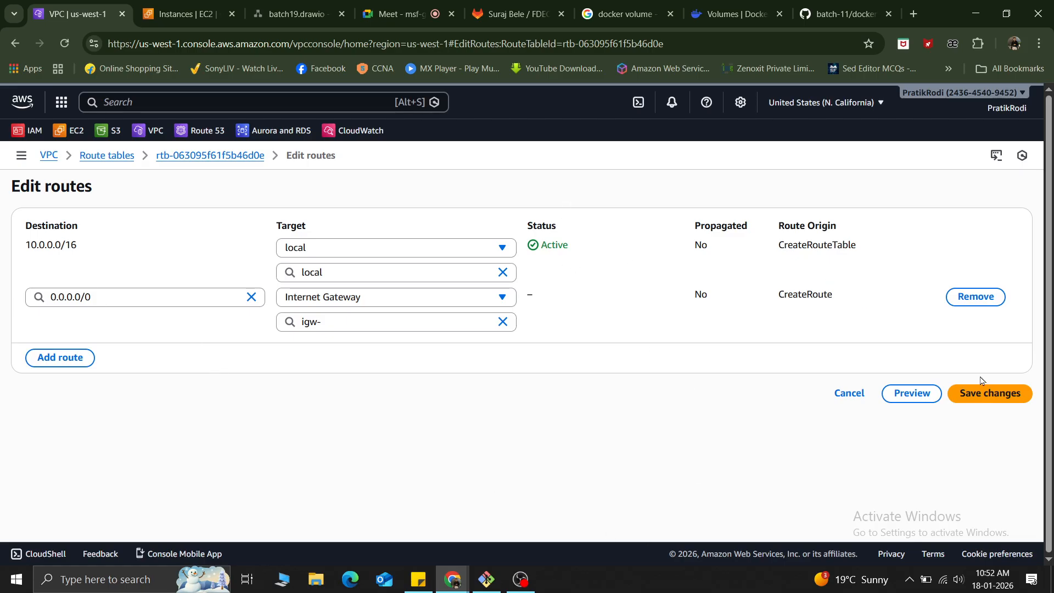
Set the 0.0.0.0/0 route's target to internet gateway my-vpc-my-igw and save the route changes.
left_click(994, 405)
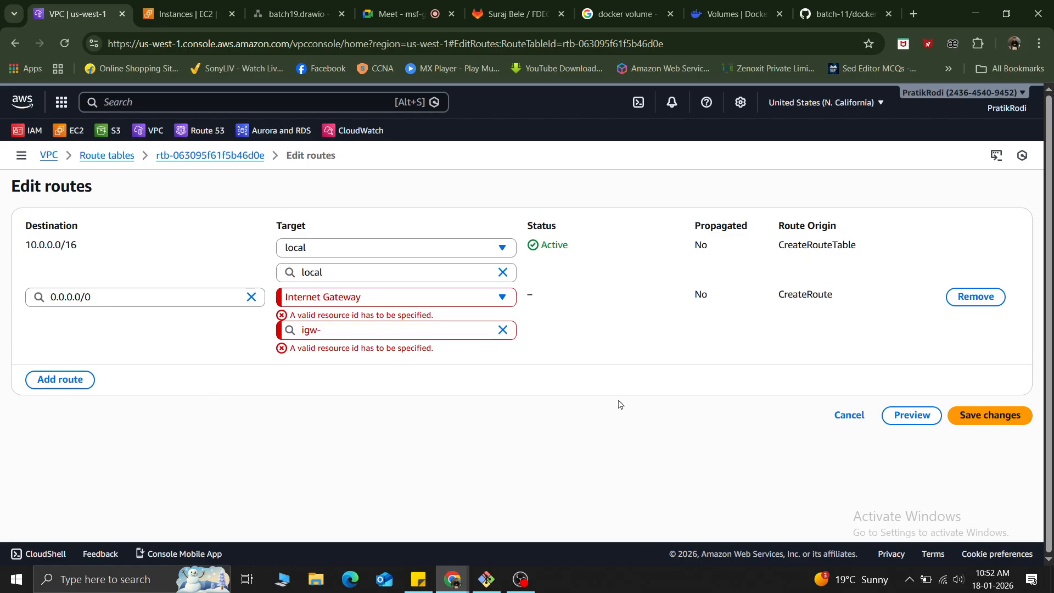
left_click(391, 329)
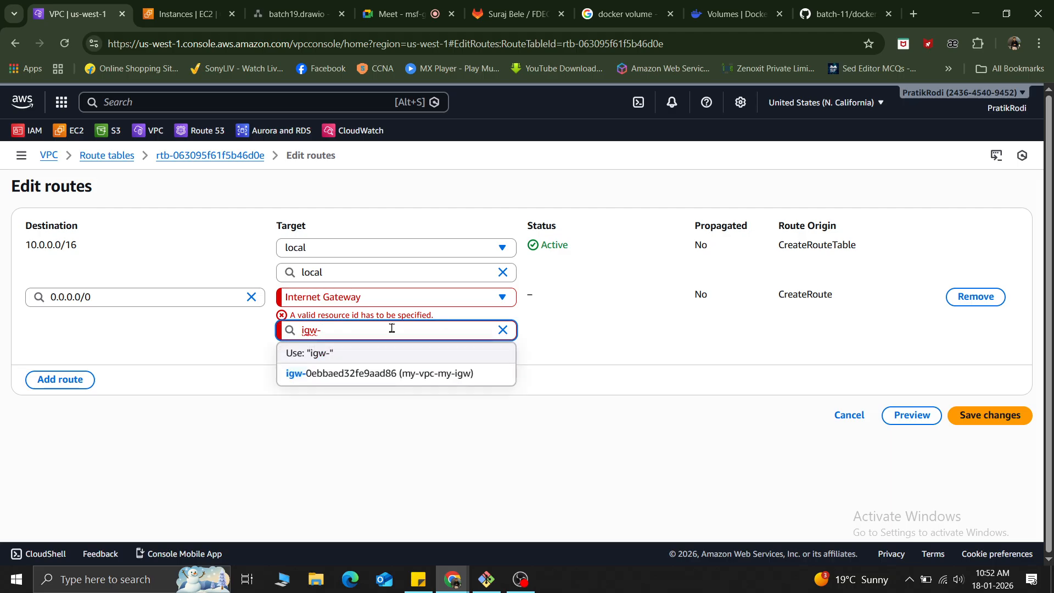
left_click(429, 374)
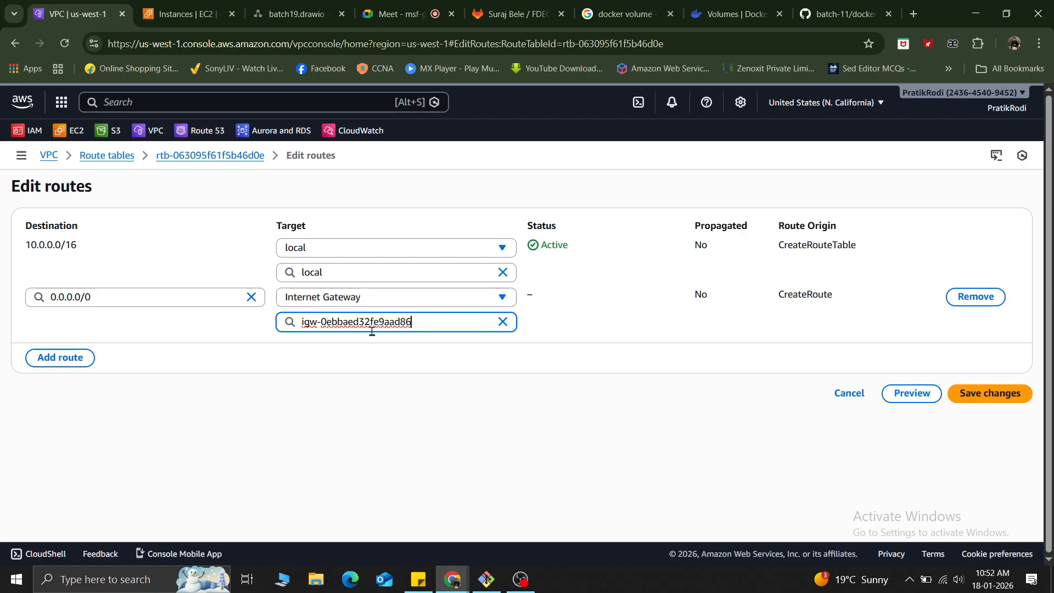
left_click(981, 402)
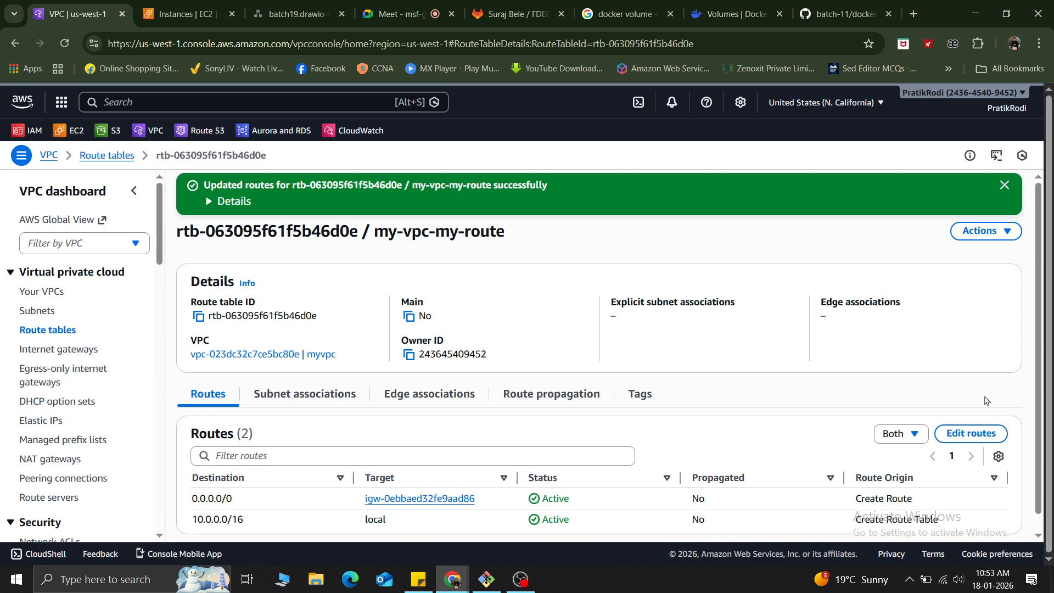
Copy the public IPv4 address of myinstance-myvpc and try to load 13.56.58.182 in a new browser tab.
left_click(184, 14)
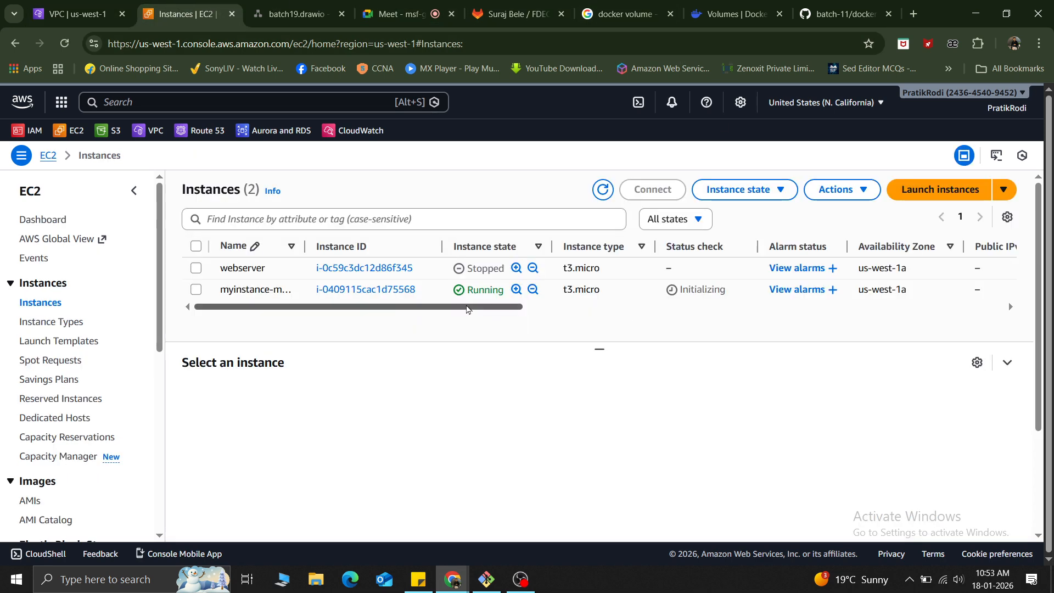
left_click_drag(467, 309, 675, 328)
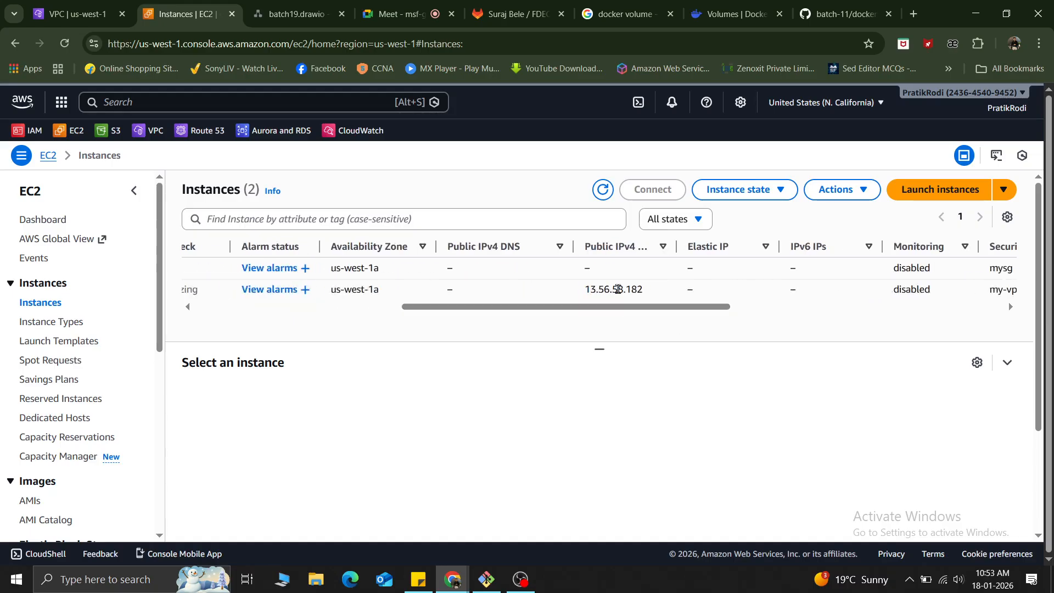
double_click(618, 289)
key("ctrl+c")
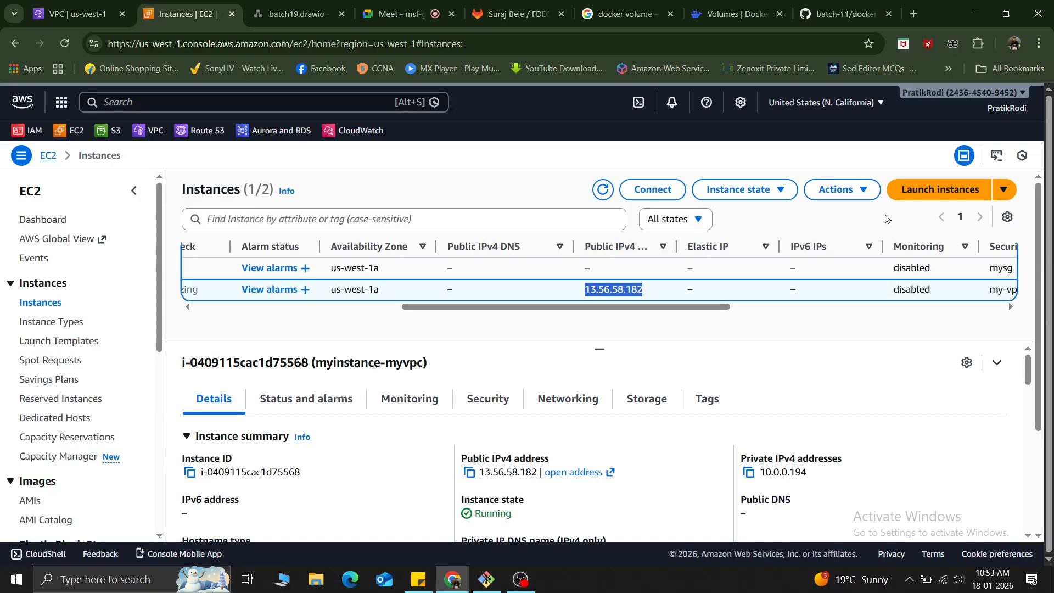
left_click(912, 12)
key("ctrl+v")
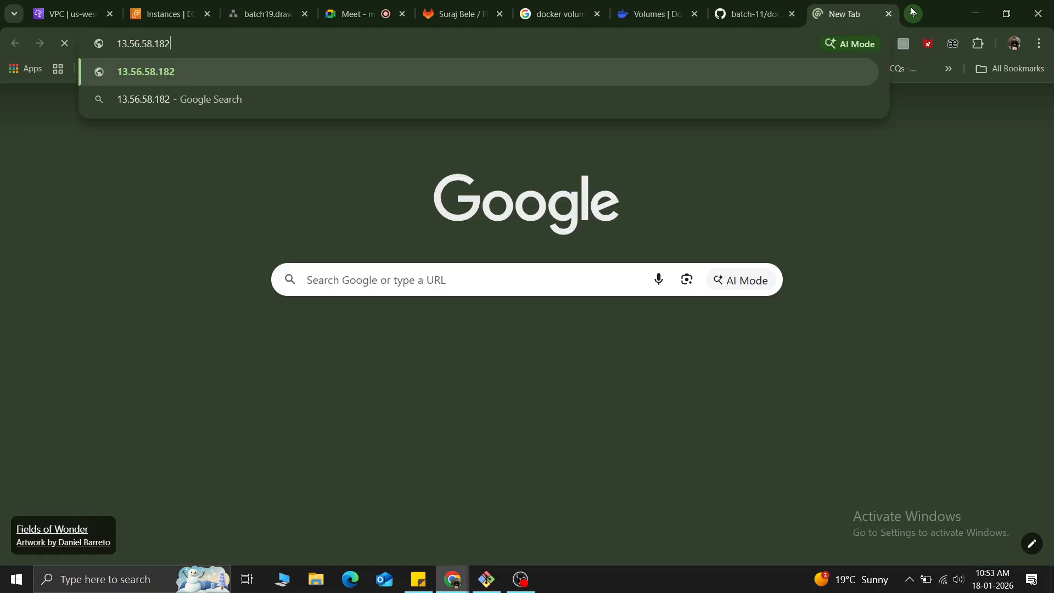
key("Return")
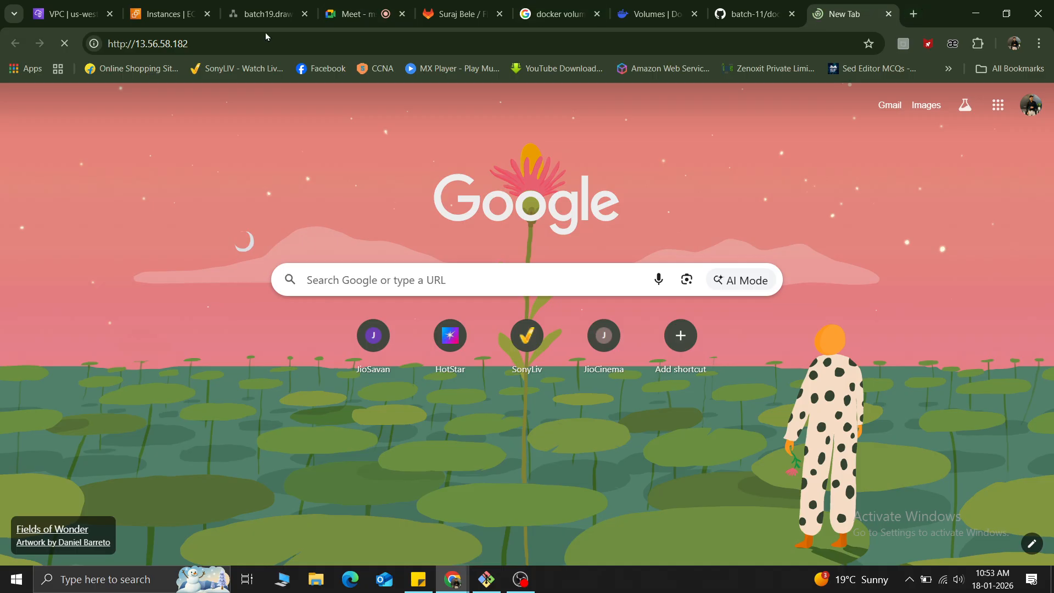
left_click(231, 44)
key("Return")
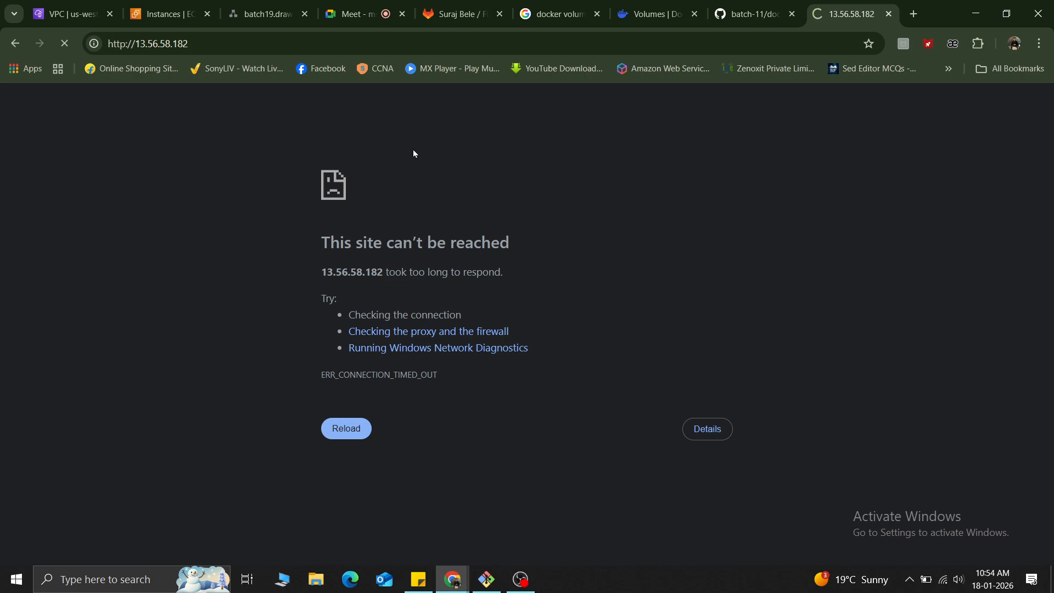
Retry the page at 13.56.58.182 and refresh the instances list to check the status of myinstance-myvpc.
left_click(16, 44)
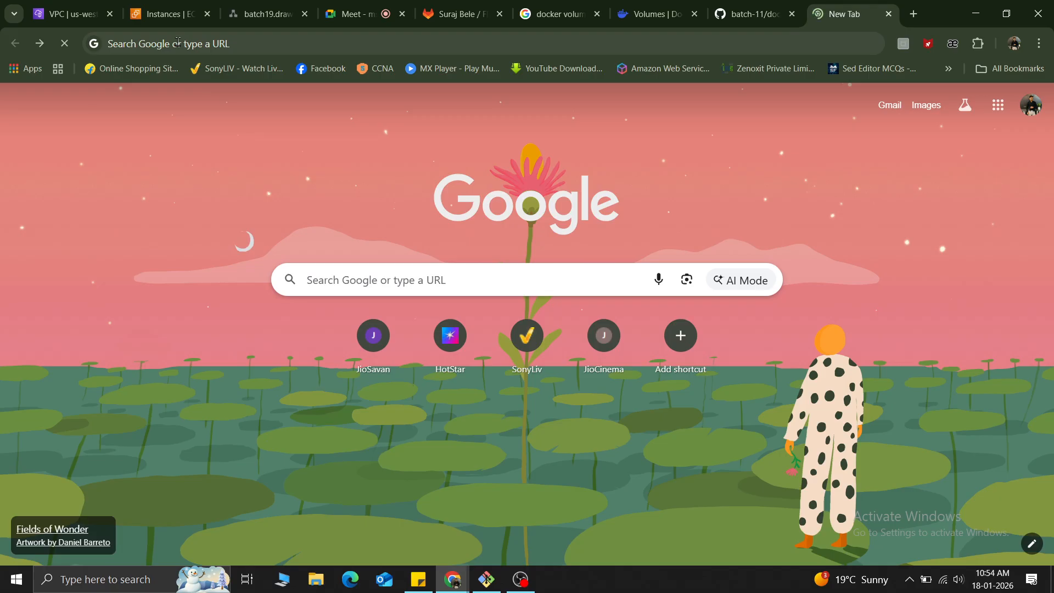
left_click(177, 42)
left_click(171, 14)
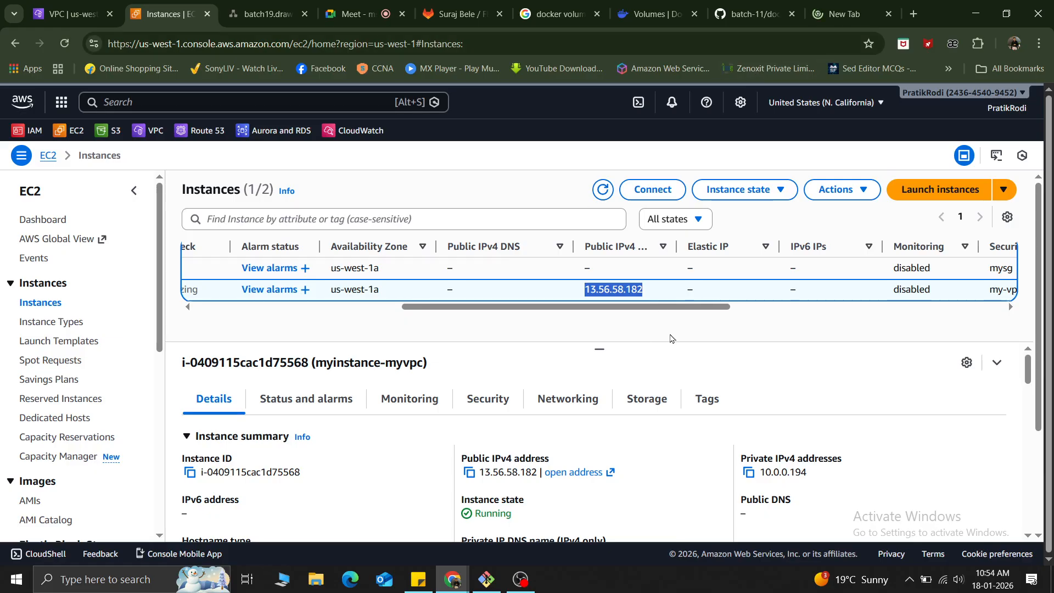
left_click_drag(662, 309, 456, 309)
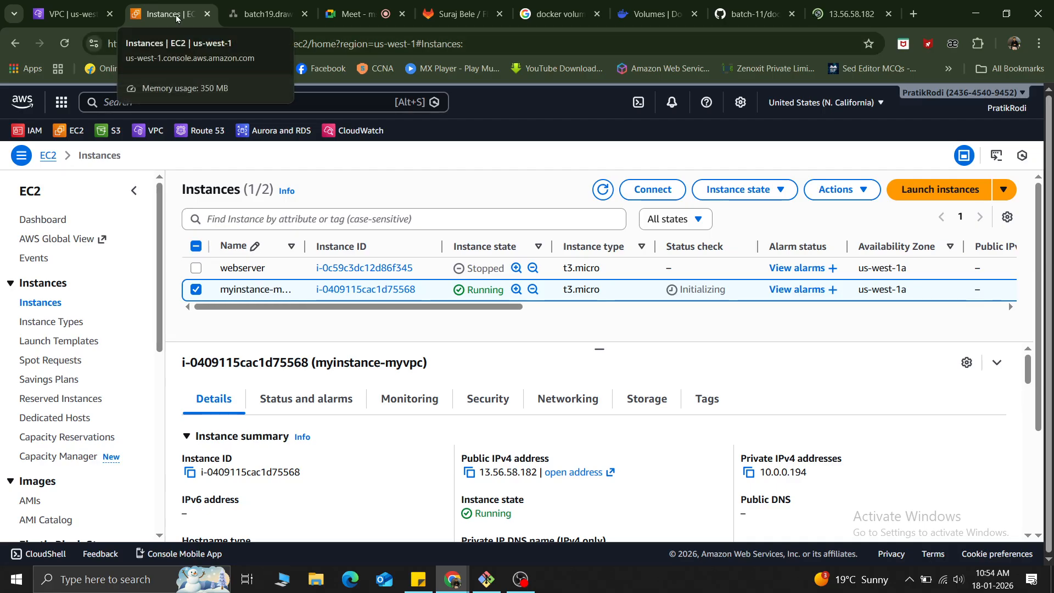
left_click(826, 5)
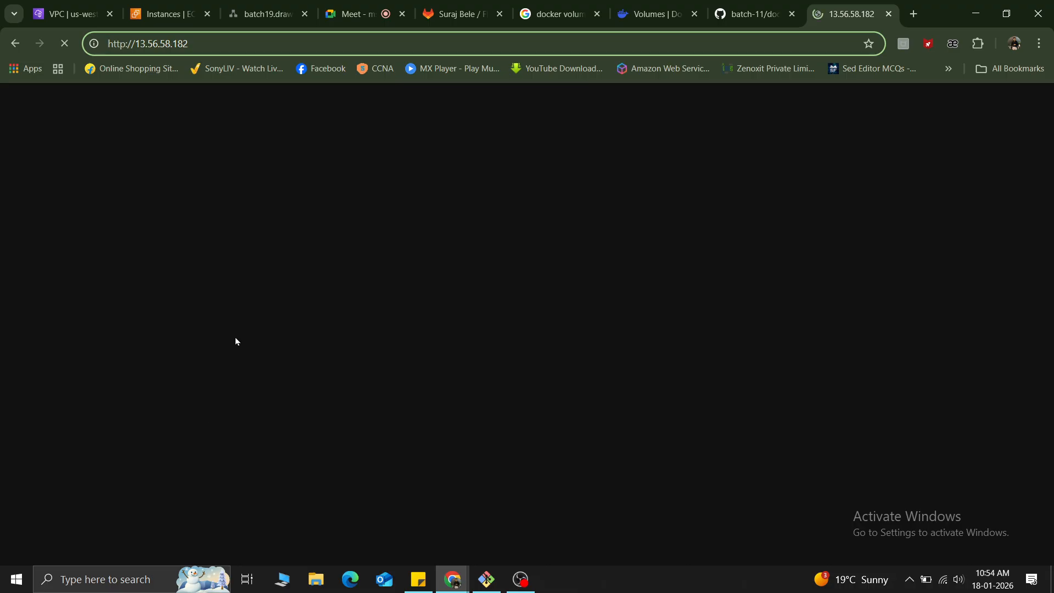
left_click(165, 13)
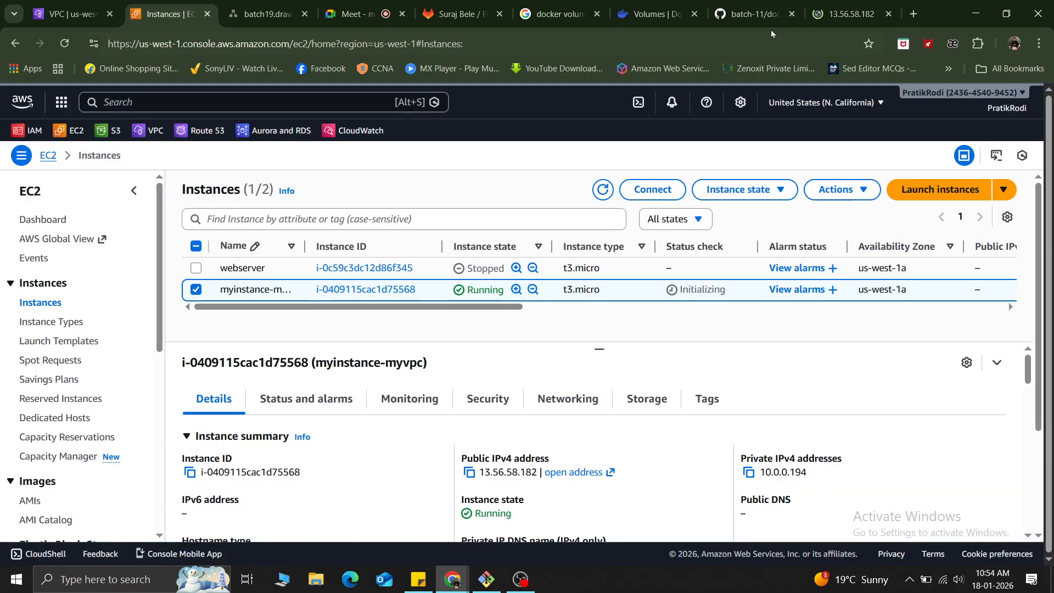
left_click(849, 14)
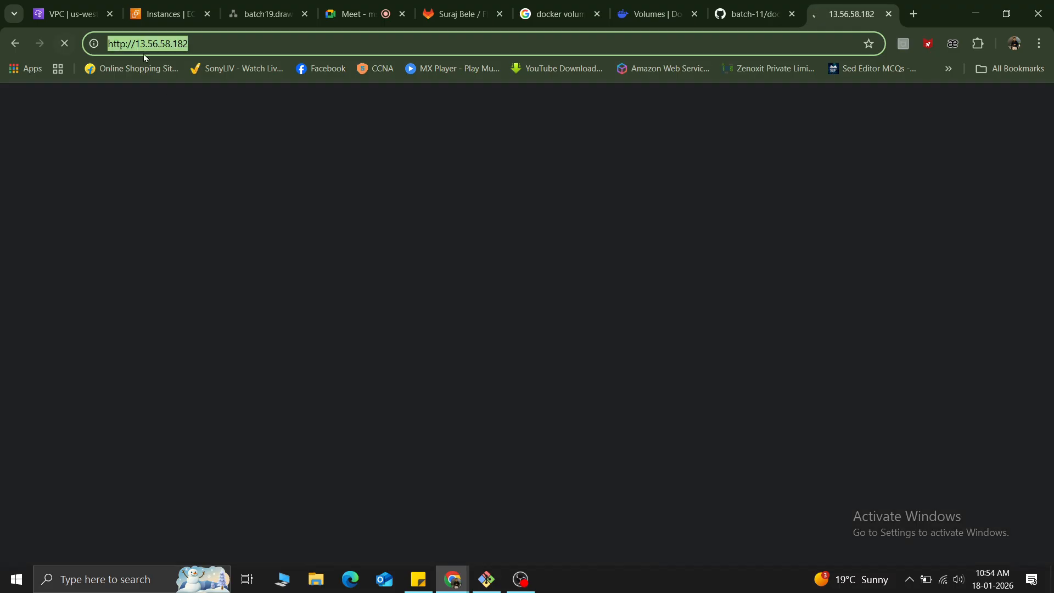
left_click(65, 44)
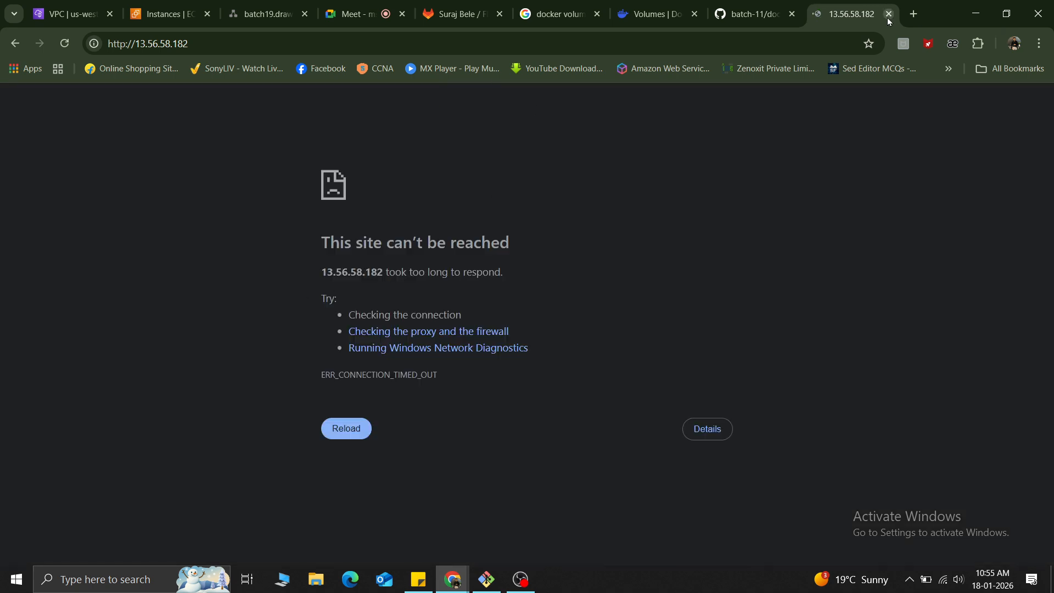
left_click(165, 14)
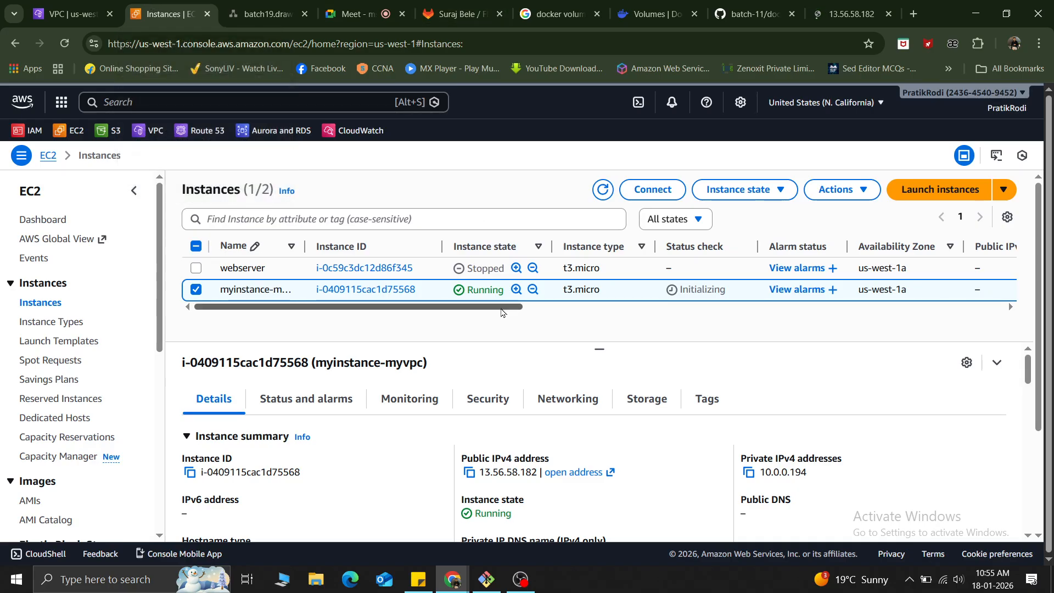
left_click(604, 190)
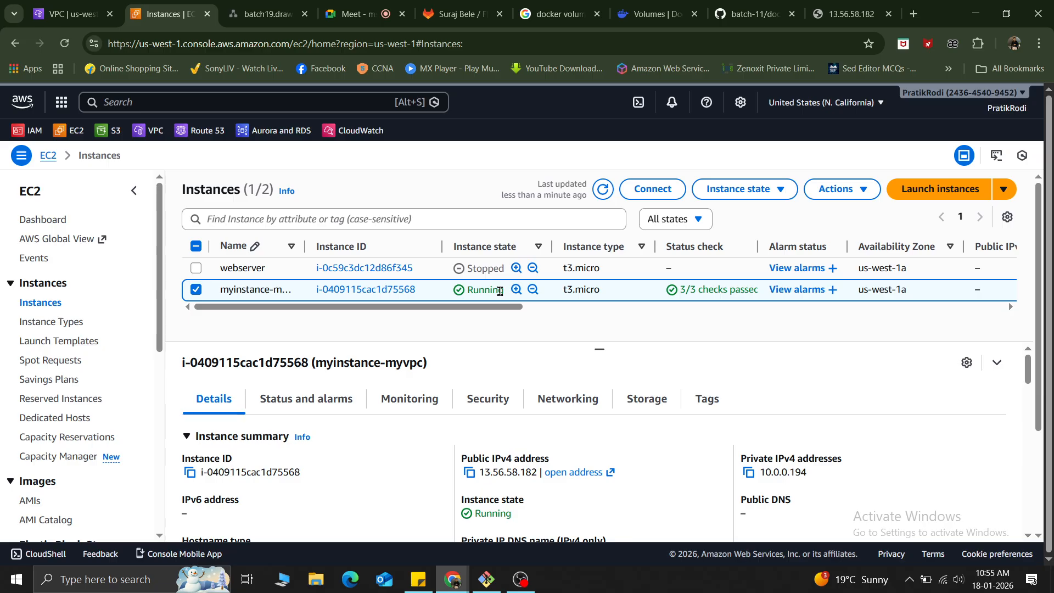
Open the form for launching a new instance, look in on the Meet call and the my-vpc-my-route page, and return to the form.
left_click(901, 190)
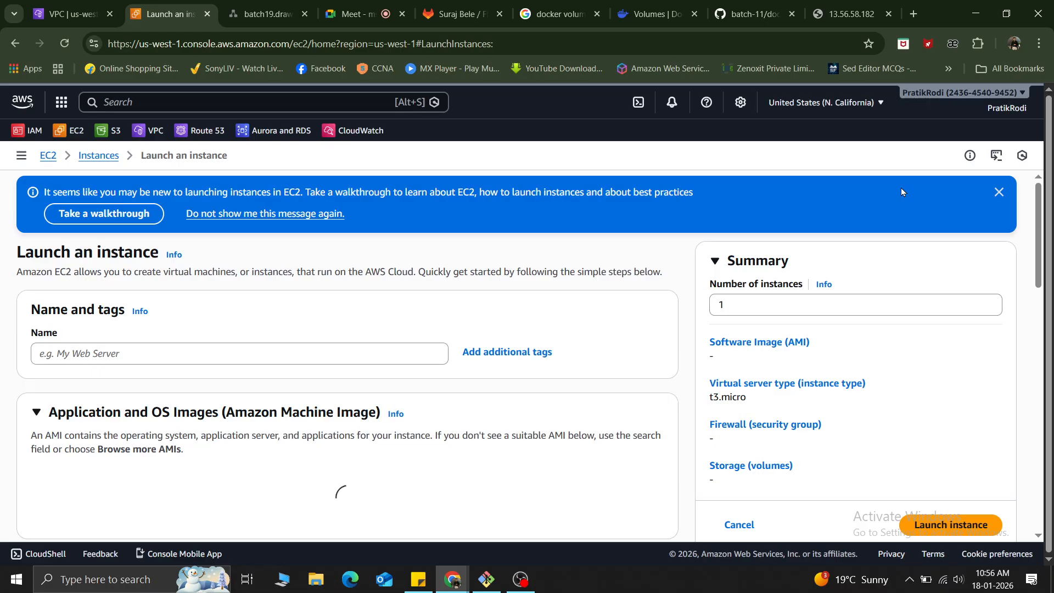
left_click(140, 359)
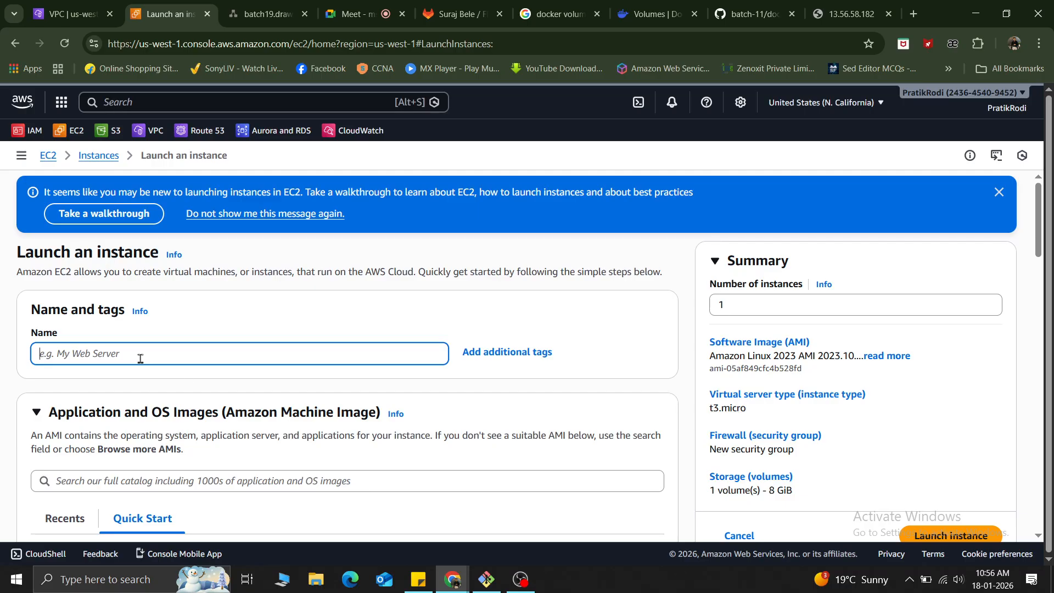
left_click(351, 14)
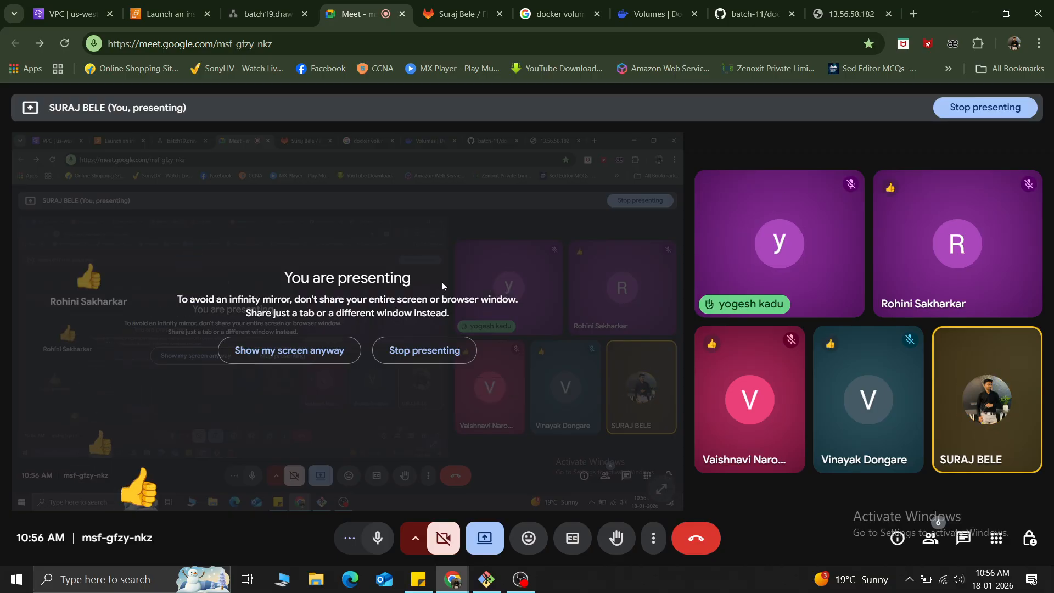
left_click(63, 5)
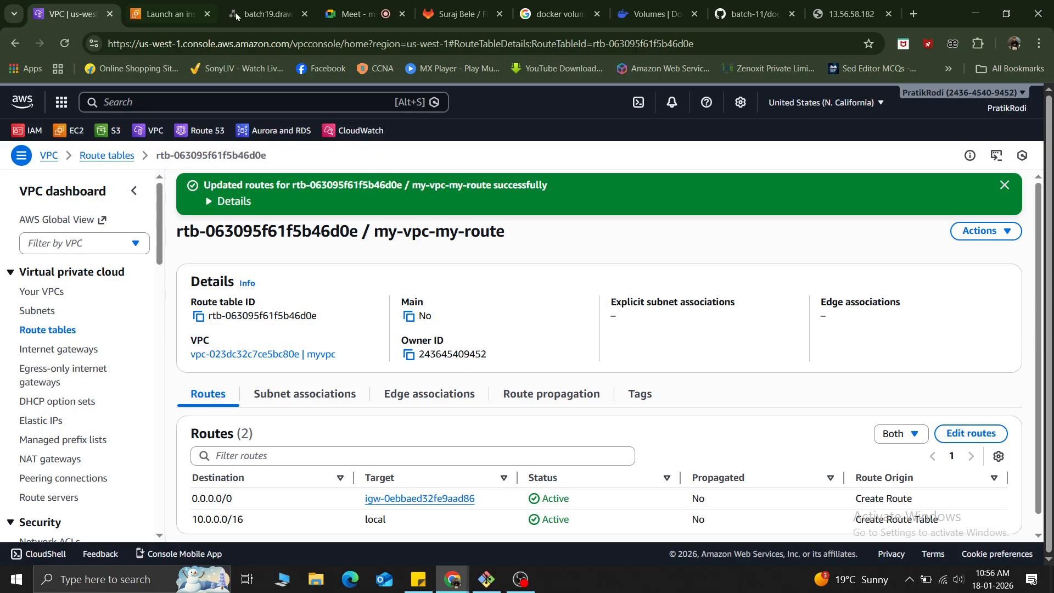
left_click(174, 15)
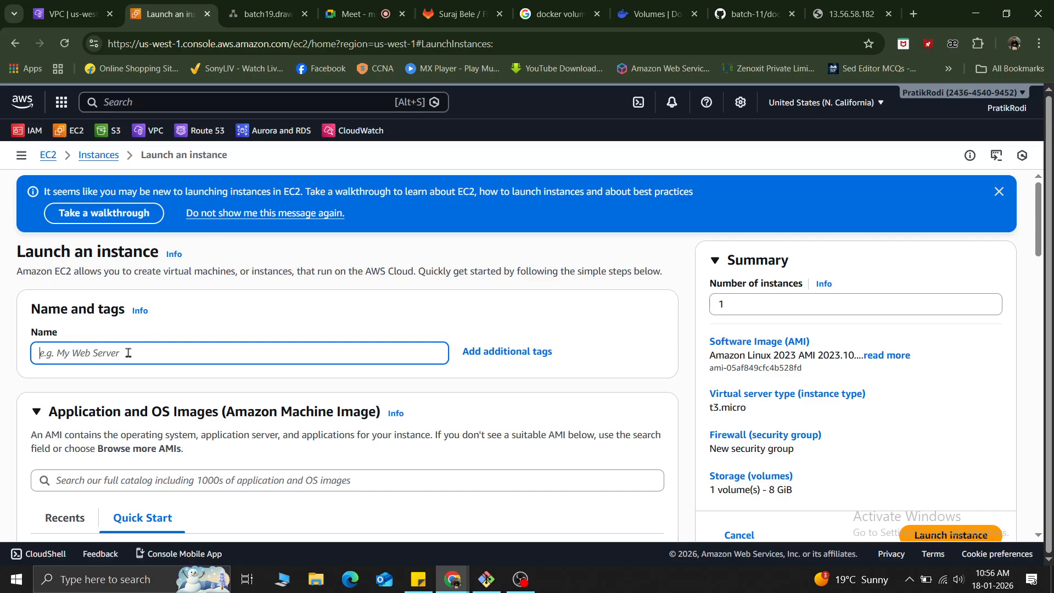
Name the new instance my-new-instance-after-igw.
type("mynew")
type("-after")
type("igw")
key("Left")
key("Left")
key("Left")
type("-")
key("Left")
key("Left")
key("Left")
key("Left")
key("Left")
key("Left")
key("Left")
type("instance")
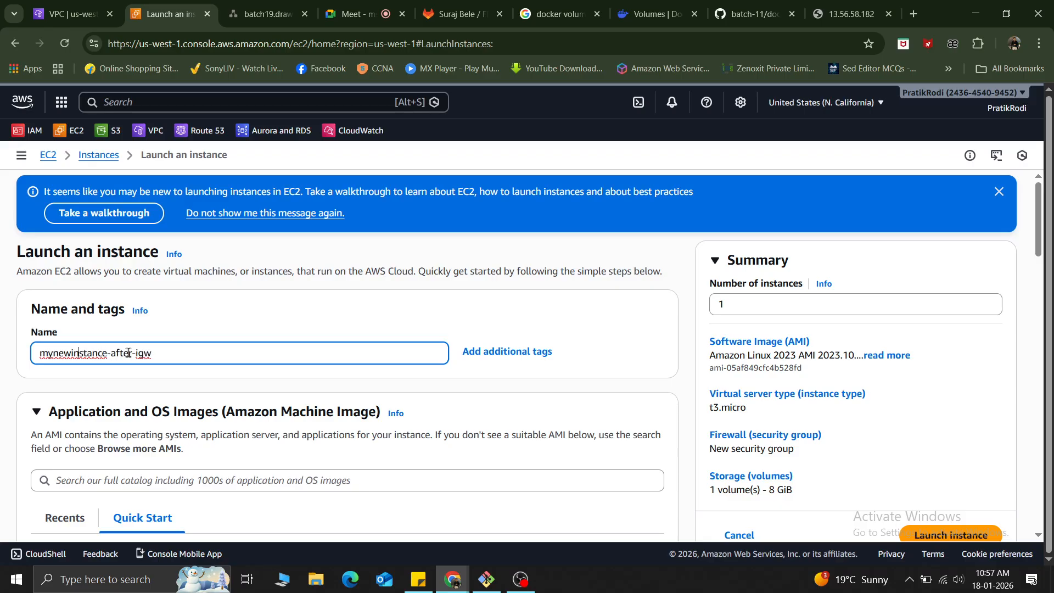
type("-after")
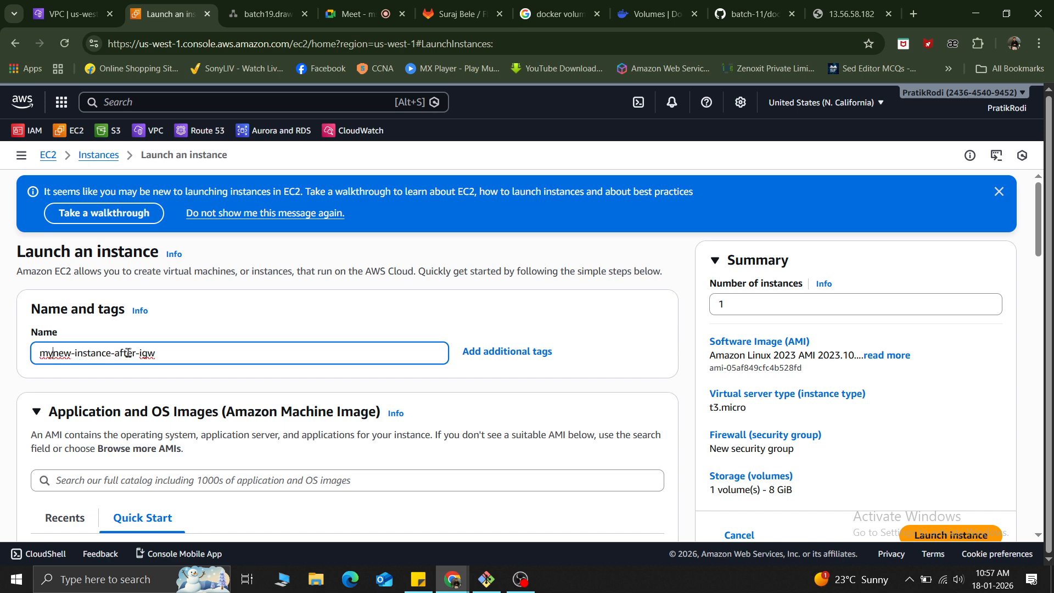
type("-")
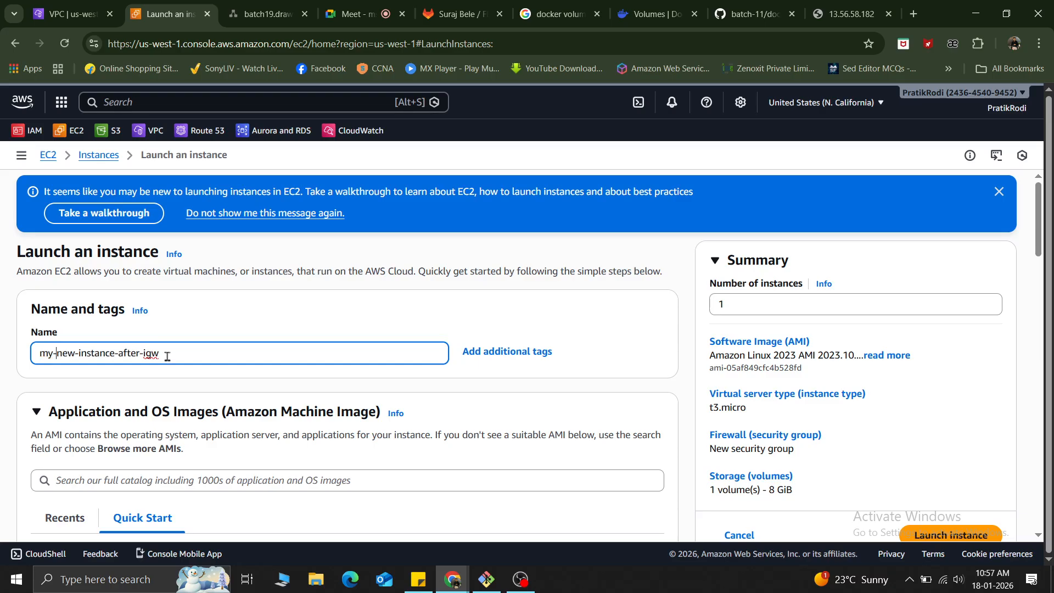
left_click(215, 337)
Choose Ubuntu as the new instance's operating system, using the Ubuntu Server 24.04 LTS (HVM), SSD Volume Type image.
scroll(214, 341, "down", 10)
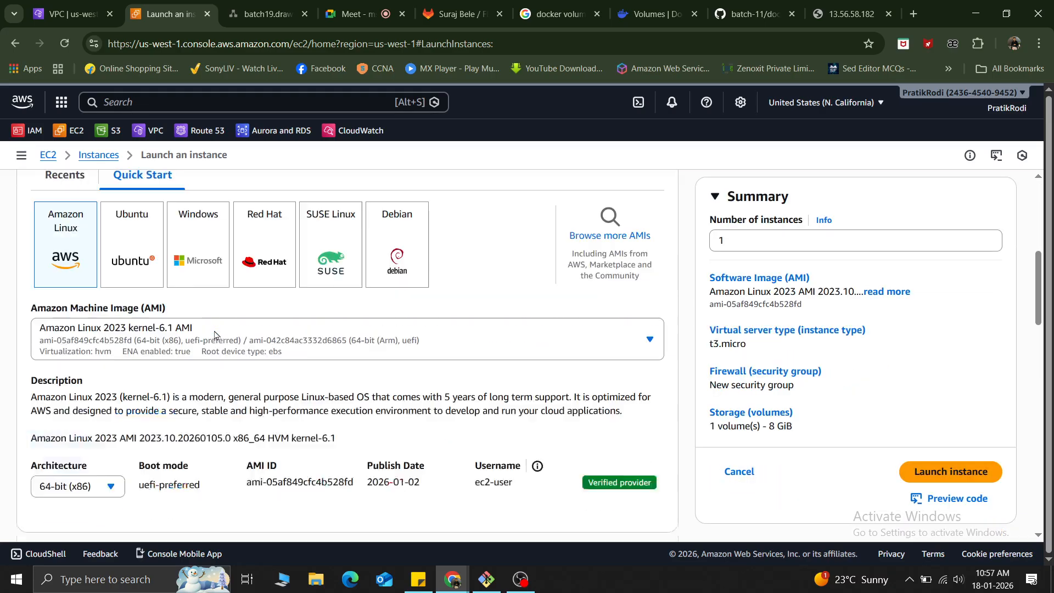
scroll(214, 341, "up", 5)
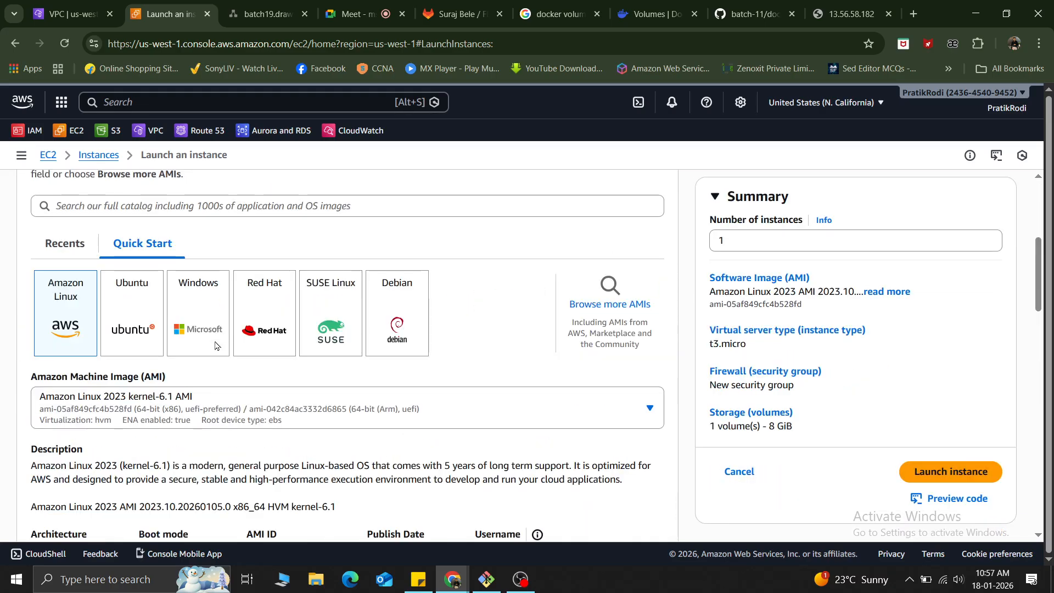
left_click(145, 322)
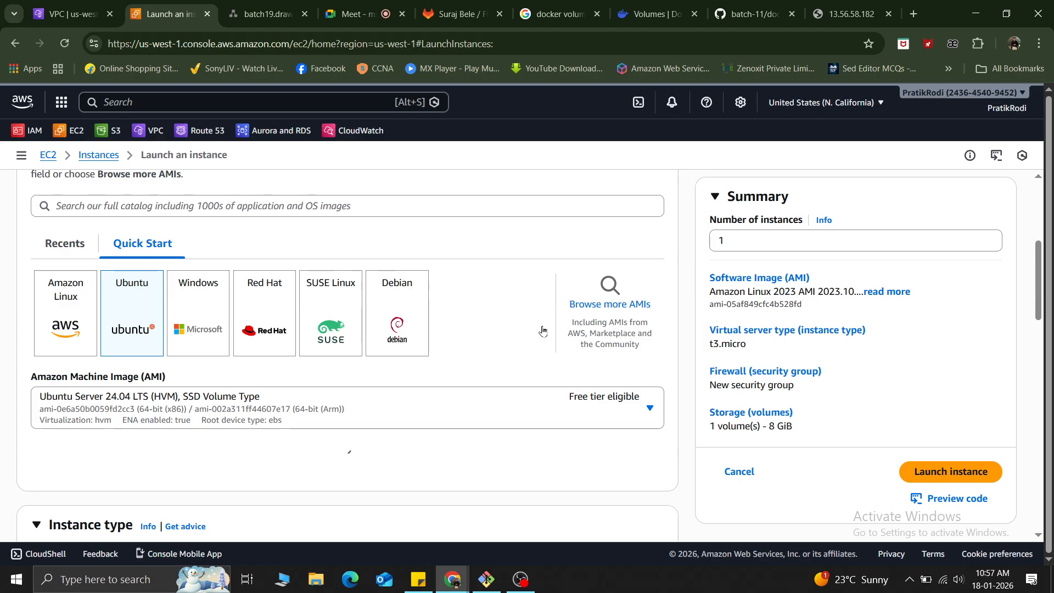
Select id_rsa as the new instance's login key pair and go back over the instance settings.
scroll(448, 387, "down", 5)
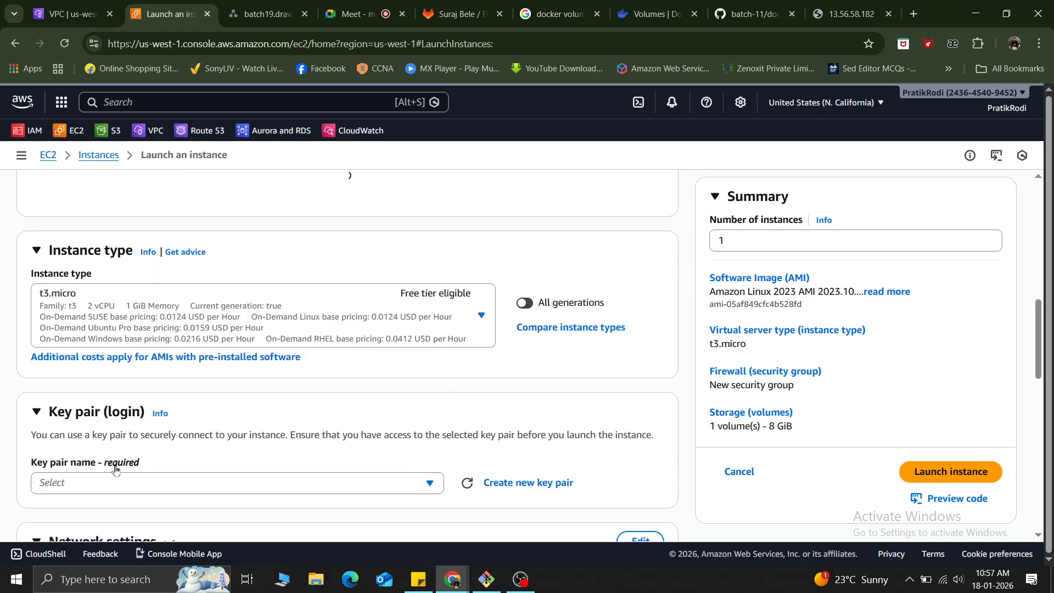
scroll(74, 481, "down", 5)
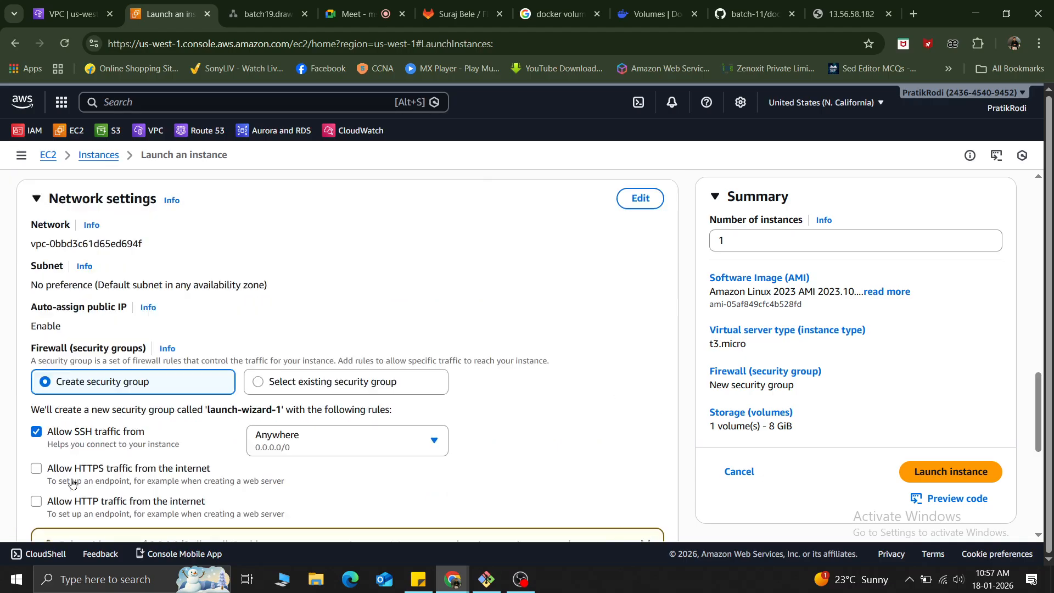
scroll(72, 483, "up", 2)
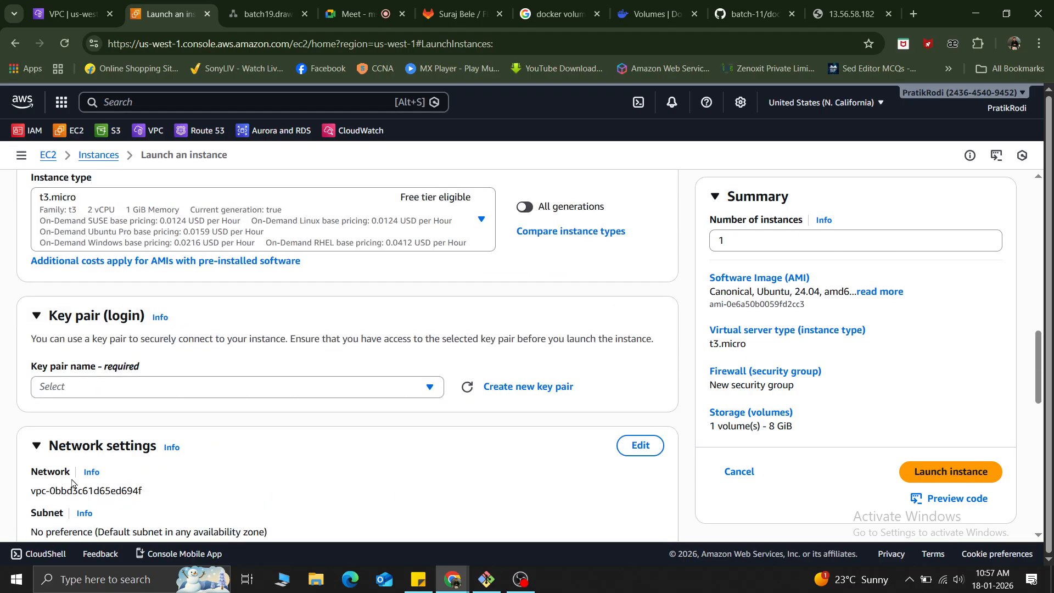
left_click(81, 387)
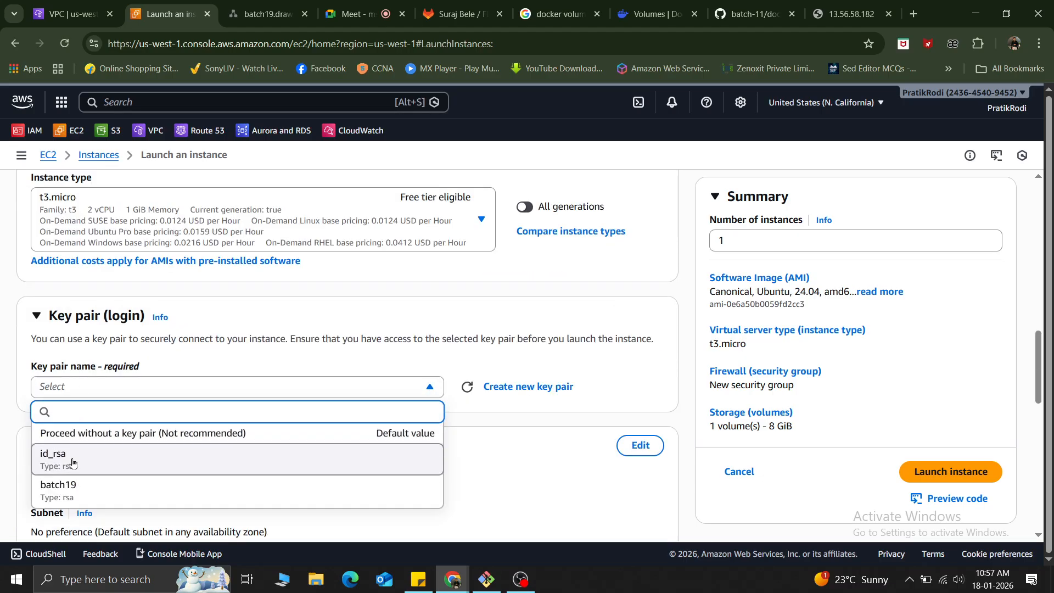
left_click(72, 463)
scroll(242, 319, "up", 1)
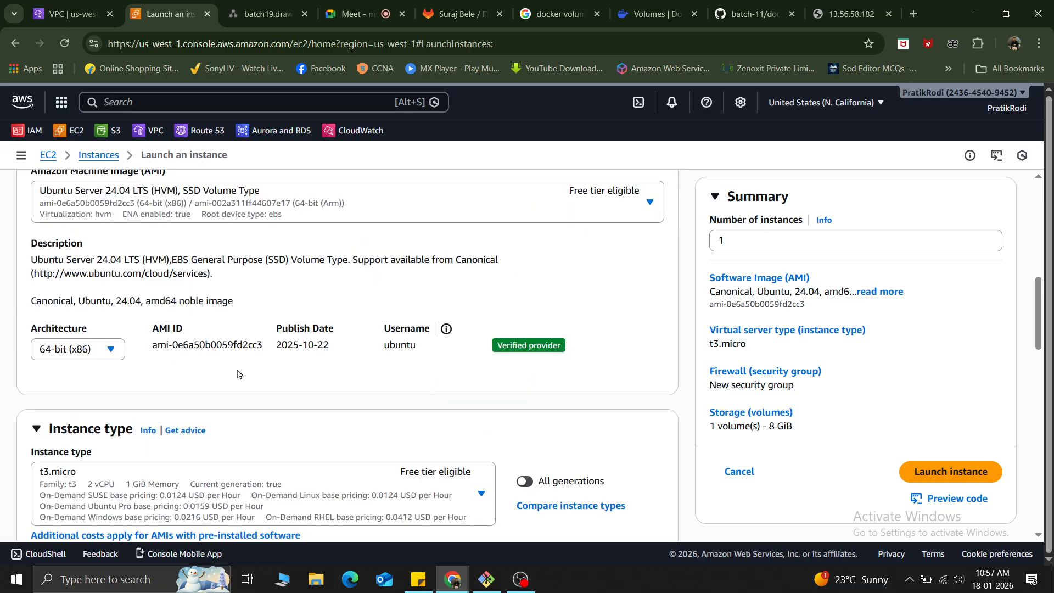
Switch the instance's image to Ubuntu Server 22.04 LTS (HVM), SSD Volume Type and accept the overridden security group rules and custom volume.
scroll(229, 411, "up", 5)
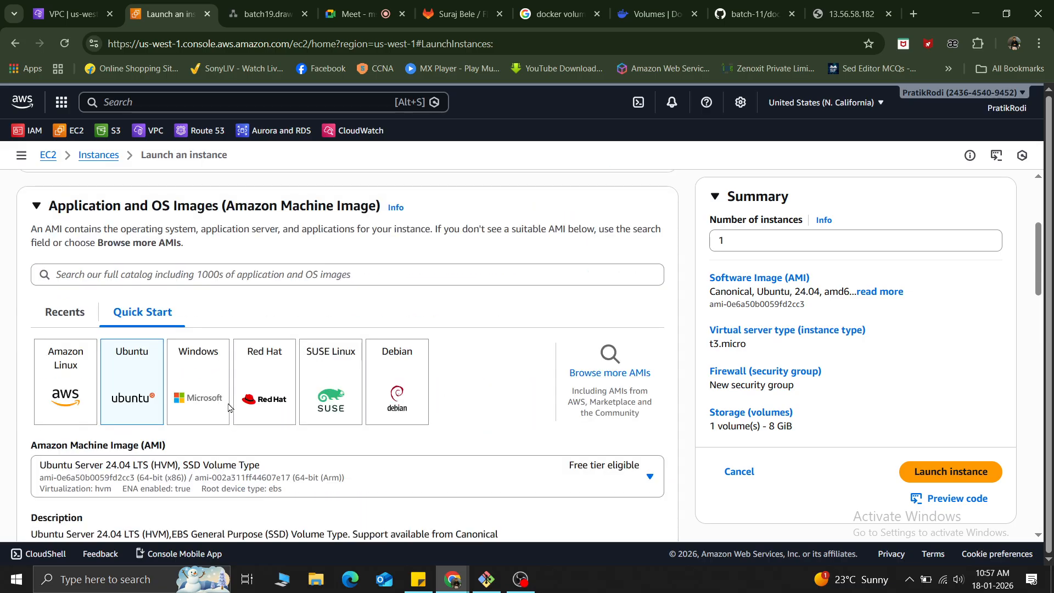
left_click(156, 483)
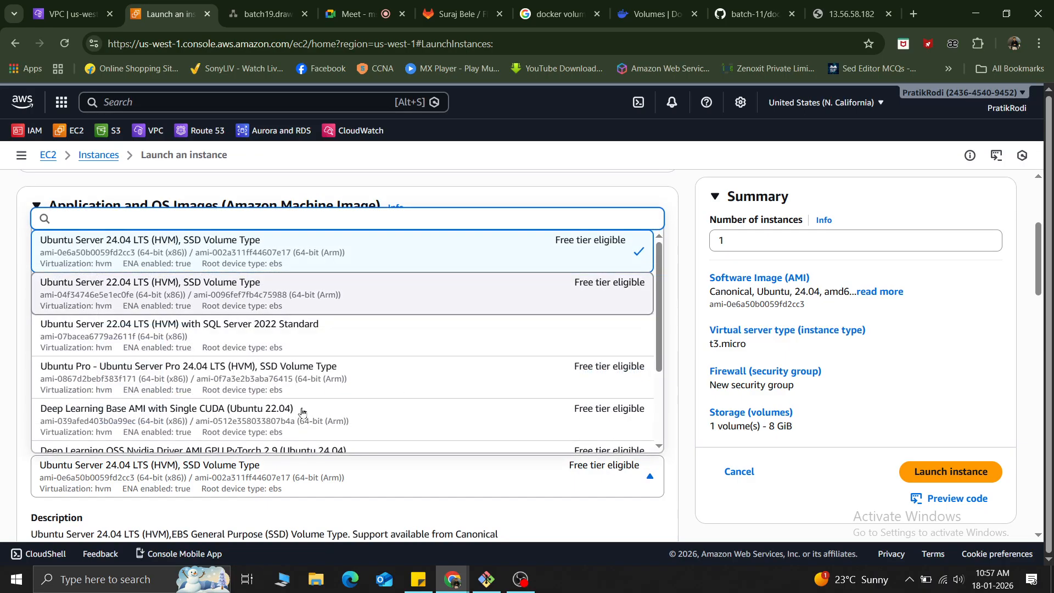
scroll(317, 422, "down", 5)
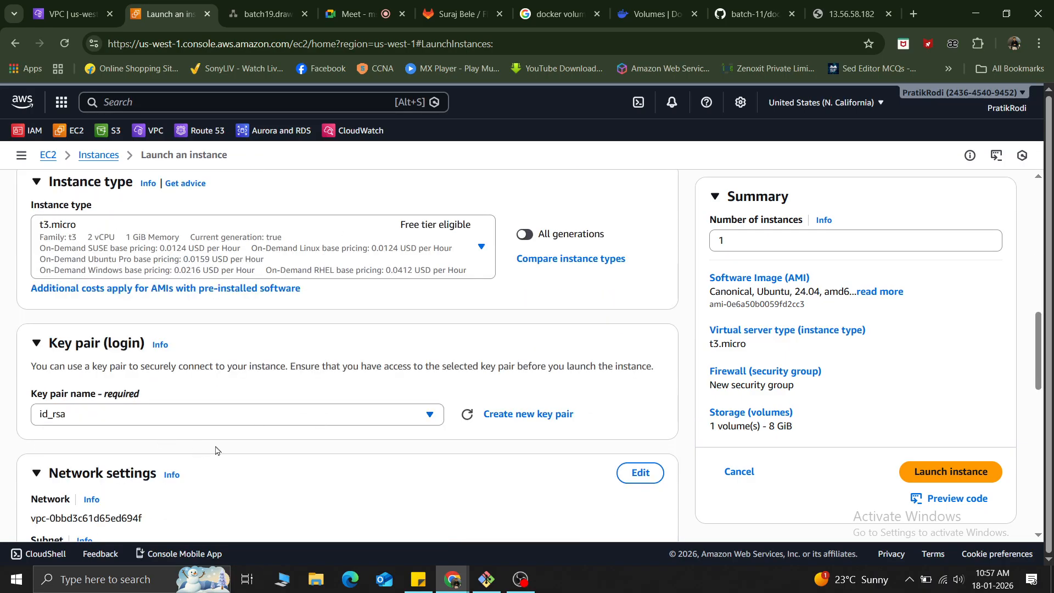
scroll(214, 447, "down", 4)
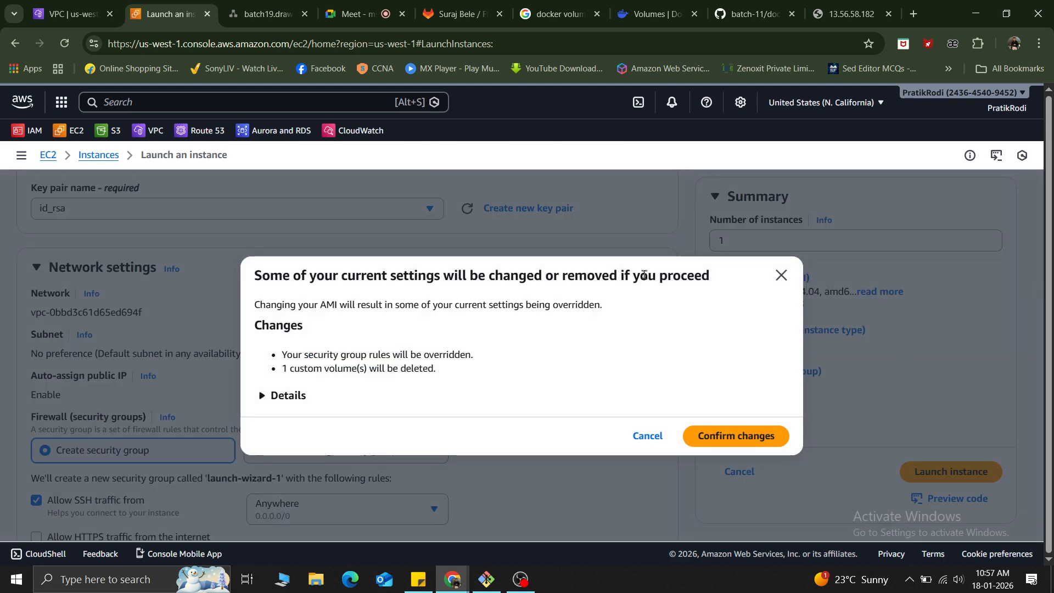
left_click(737, 437)
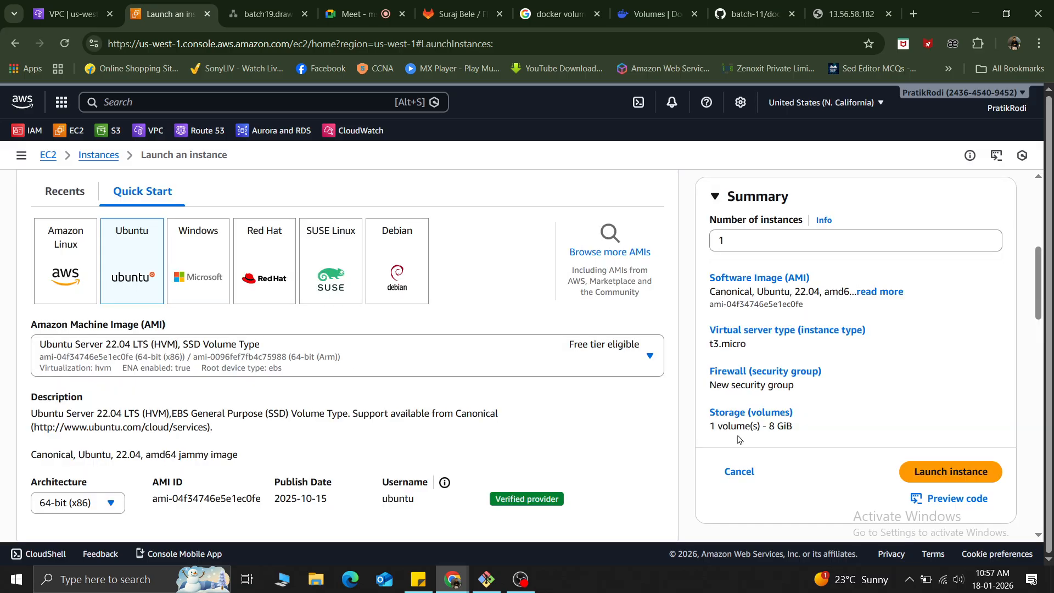
Edit the instance's network settings to place it in myvpc on the public-subnet-sales subnet.
scroll(552, 428, "down", 9)
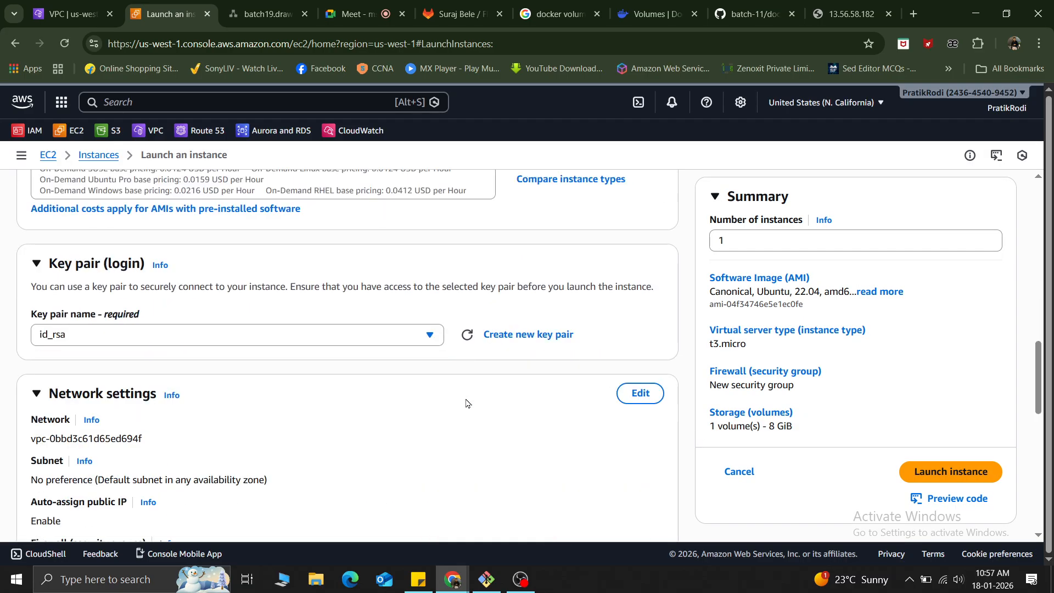
scroll(326, 312, "down", 3)
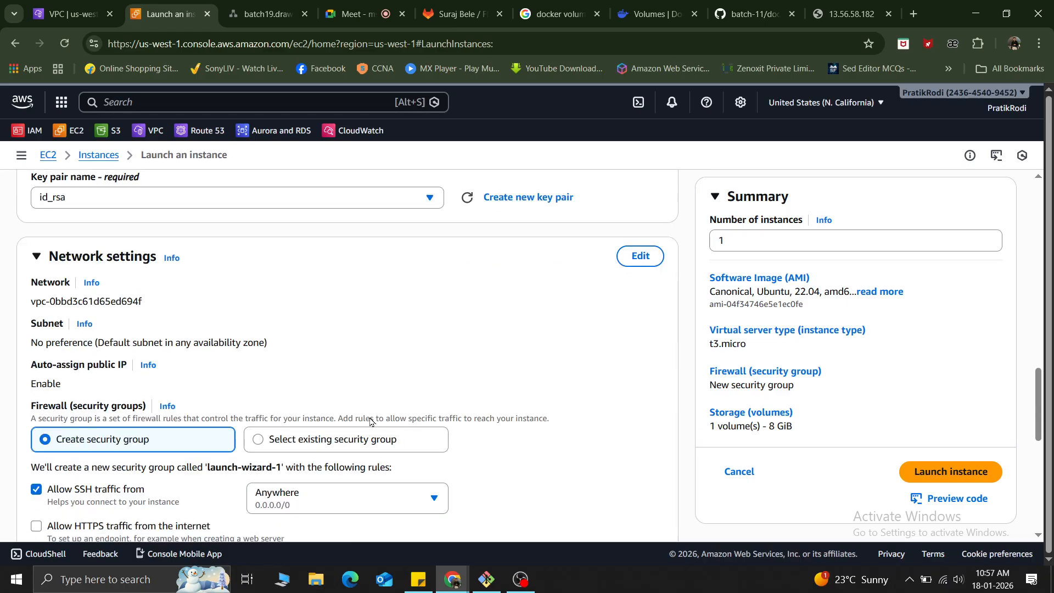
left_click(647, 261)
left_click(335, 314)
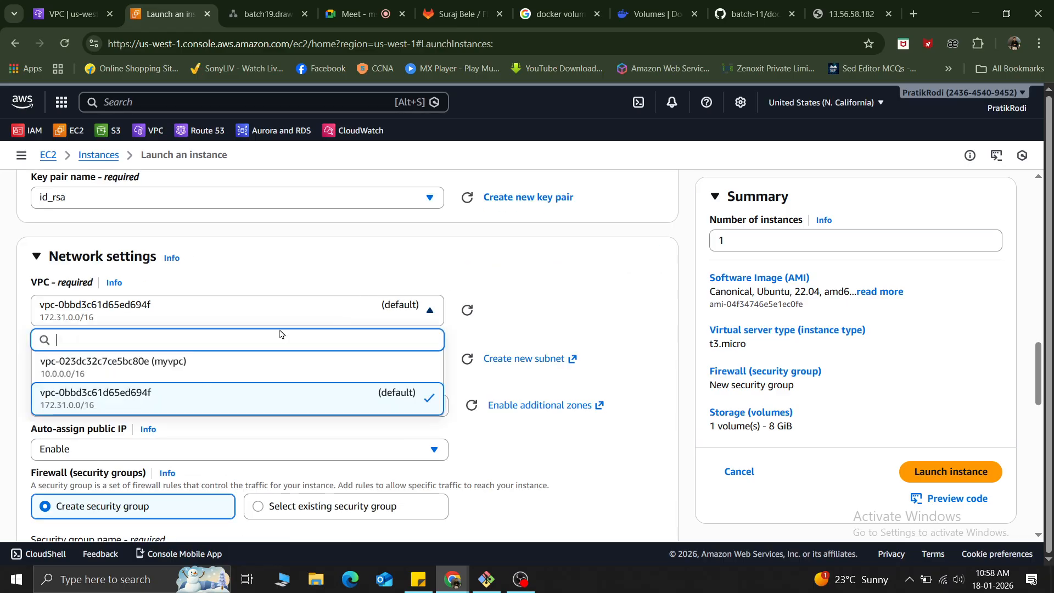
left_click(159, 373)
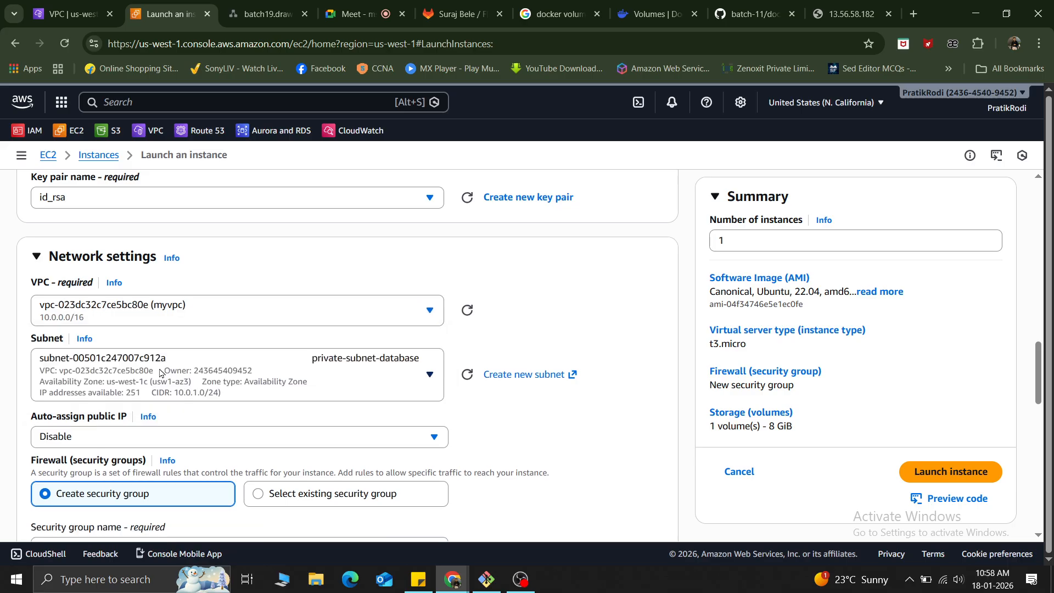
left_click(383, 383)
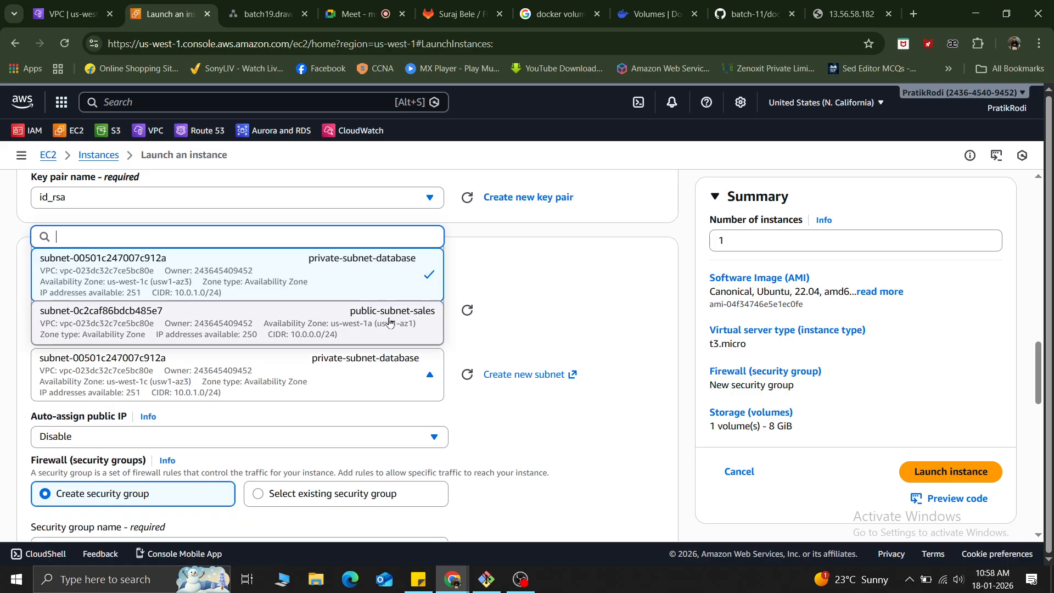
left_click(390, 321)
Assign the existing my-vpc-sg security group to the instance in place of a newly created one.
scroll(490, 332, "down", 3)
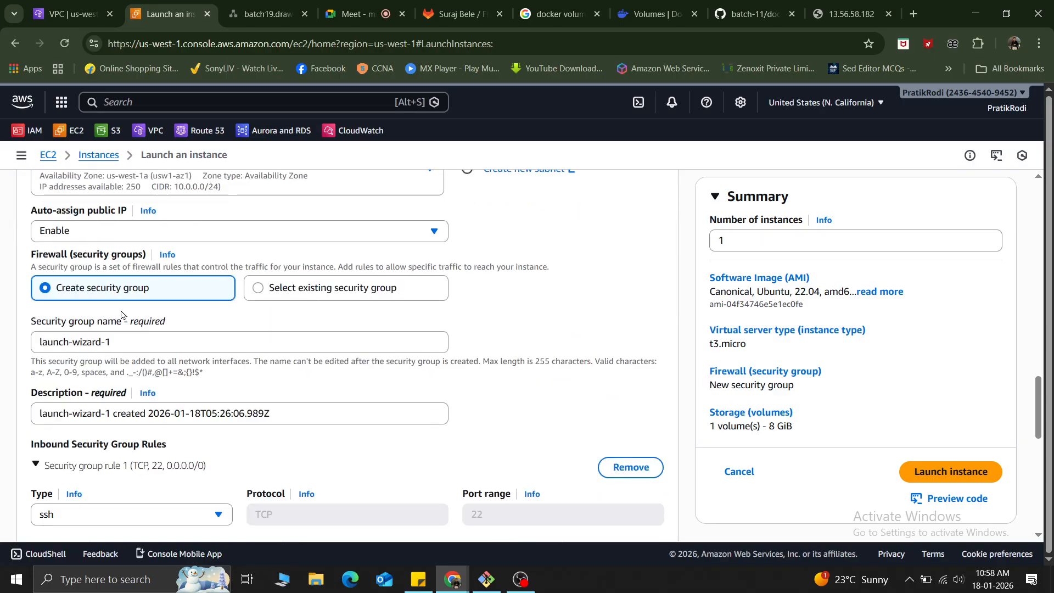
left_click(313, 291)
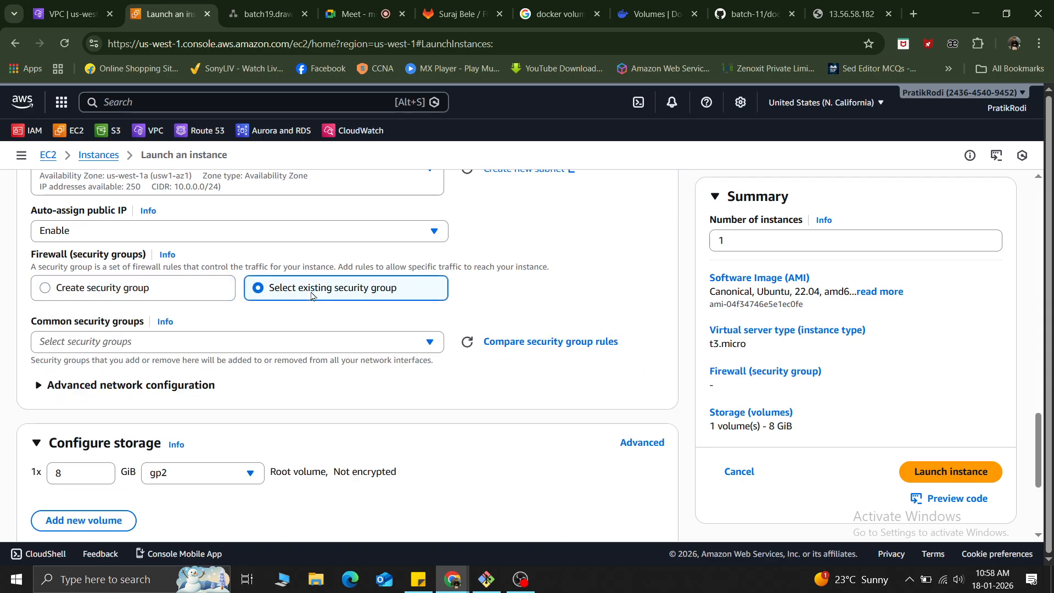
left_click(128, 346)
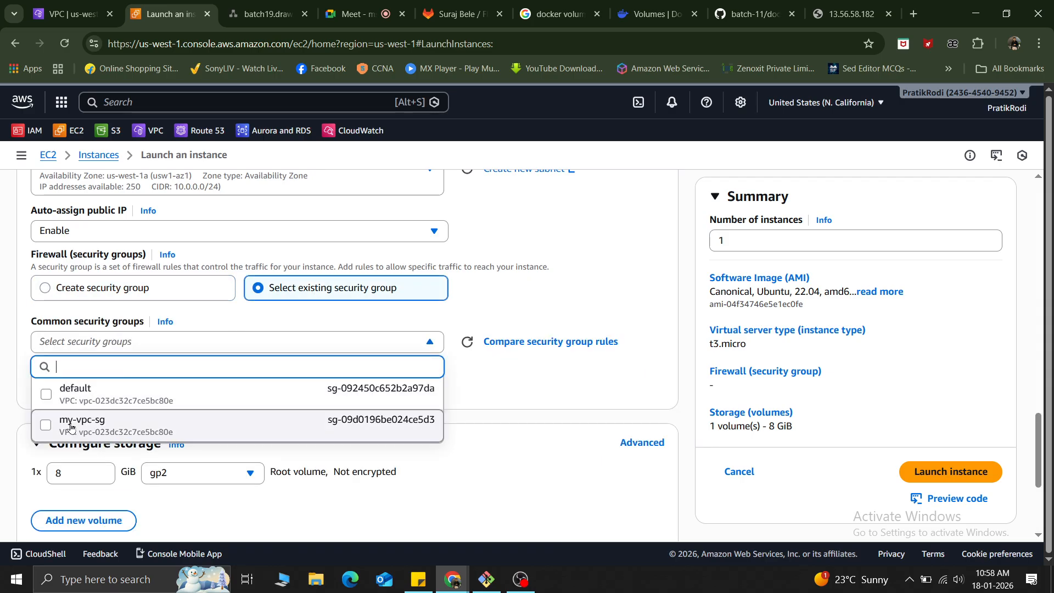
left_click(198, 425)
Copy the Apache installation bash script from the sticky note into the instance's user data under the advanced details.
scroll(264, 388, "down", 3)
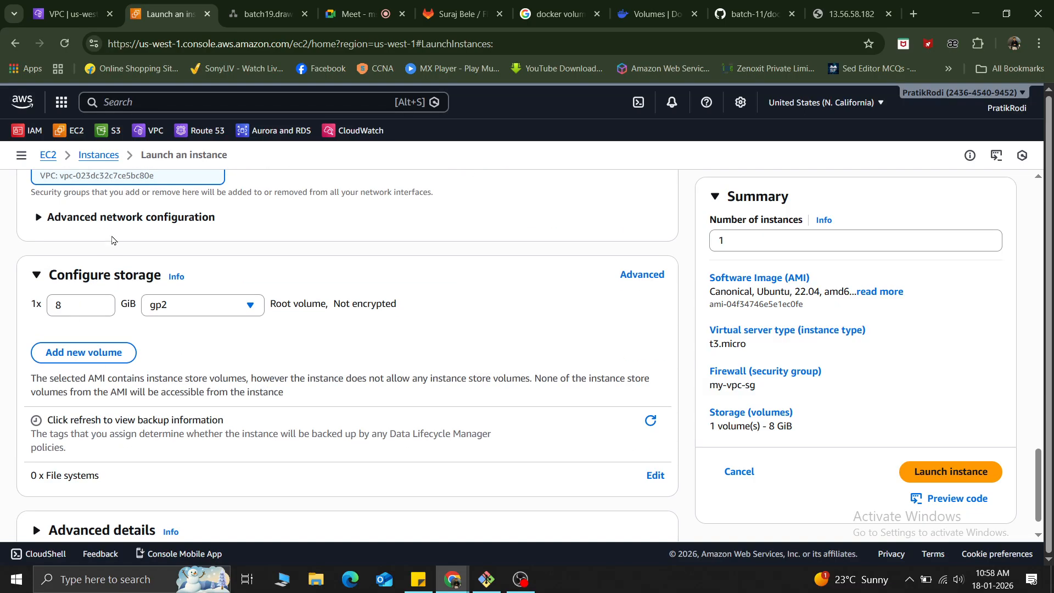
scroll(144, 405, "down", 1)
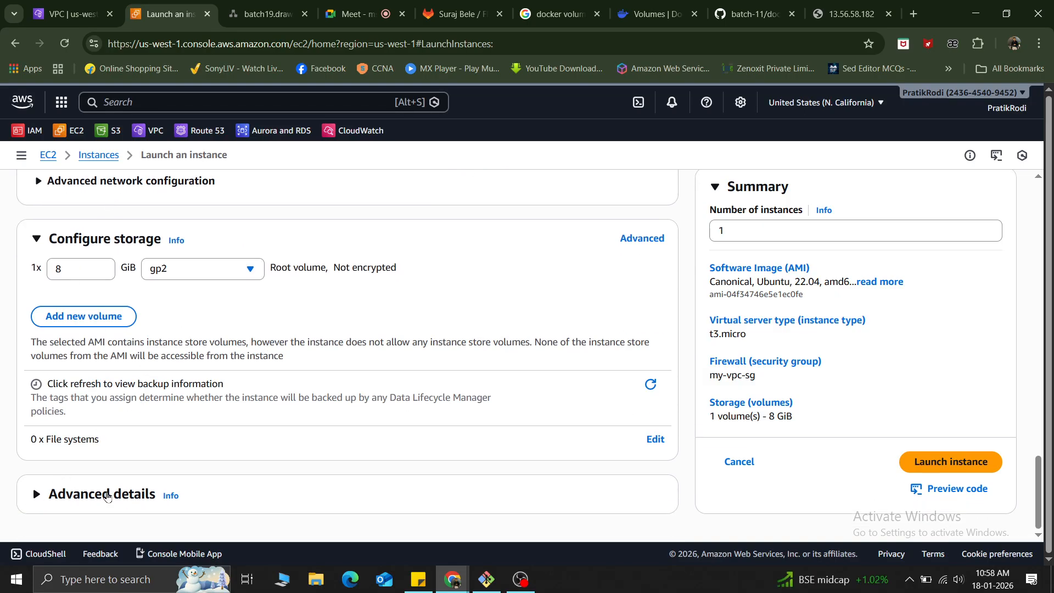
left_click(33, 500)
scroll(285, 462, "down", 10)
scroll(285, 462, "down", 10)
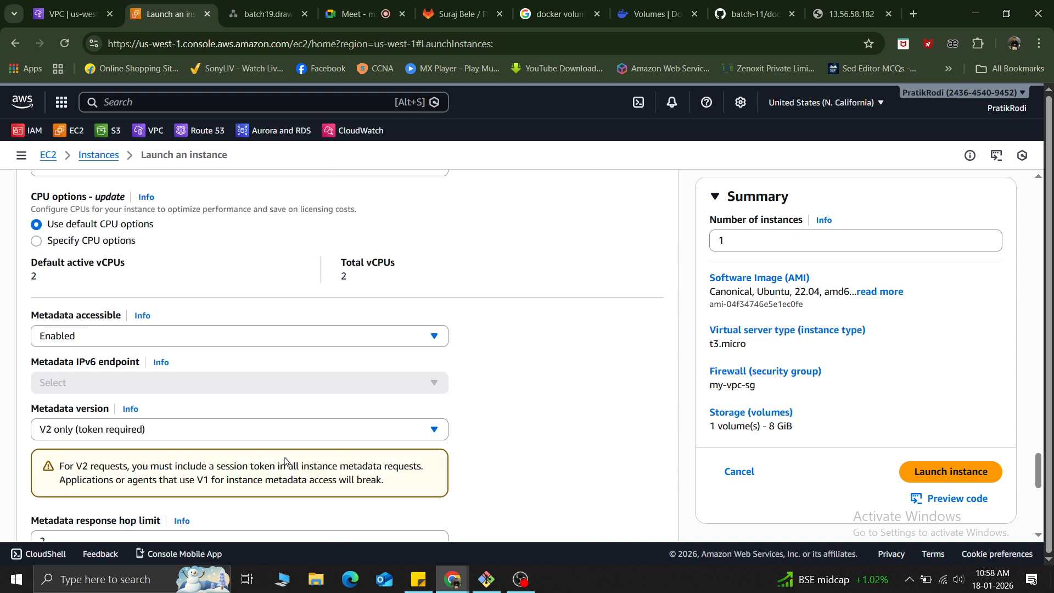
left_click(174, 313)
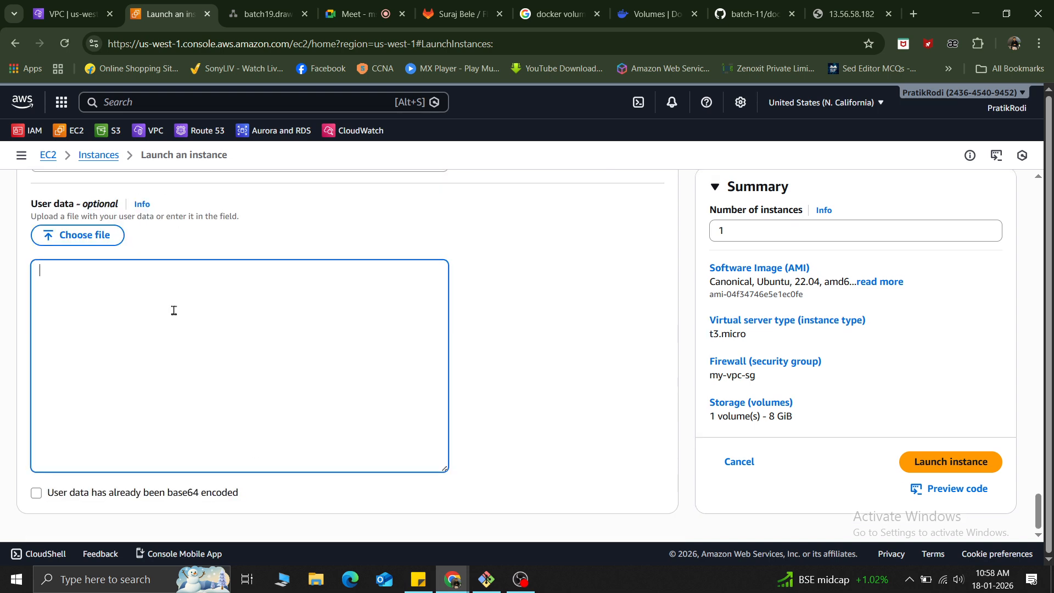
mouse_move(492, 590)
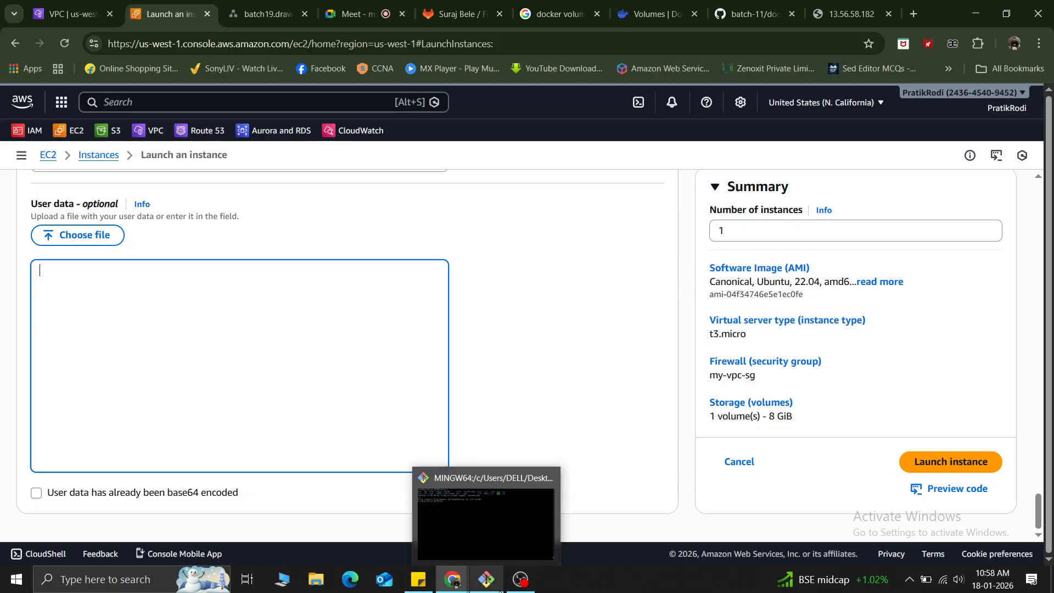
left_click(419, 579)
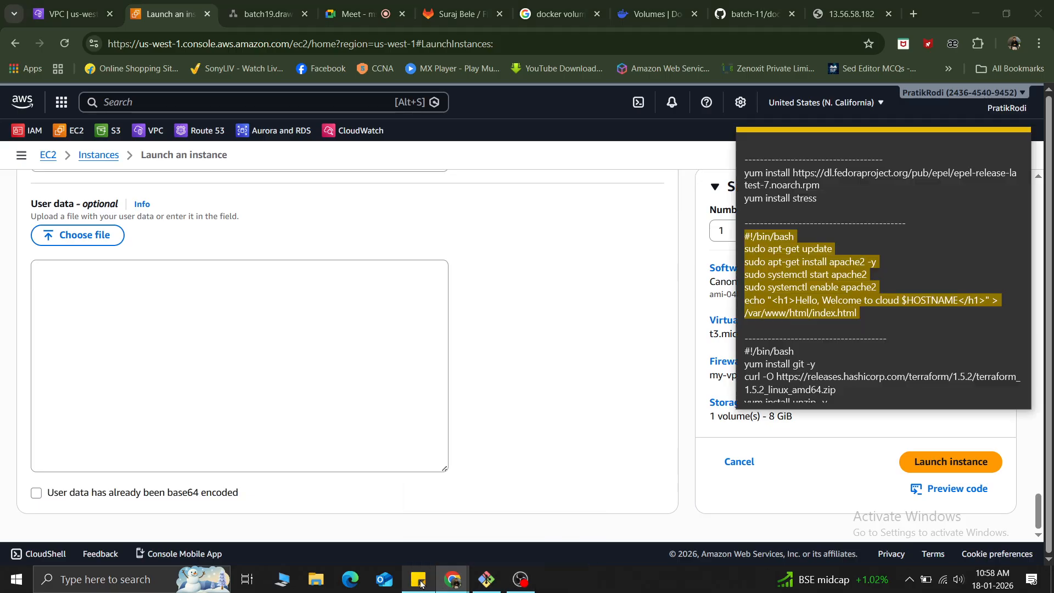
left_click(847, 310)
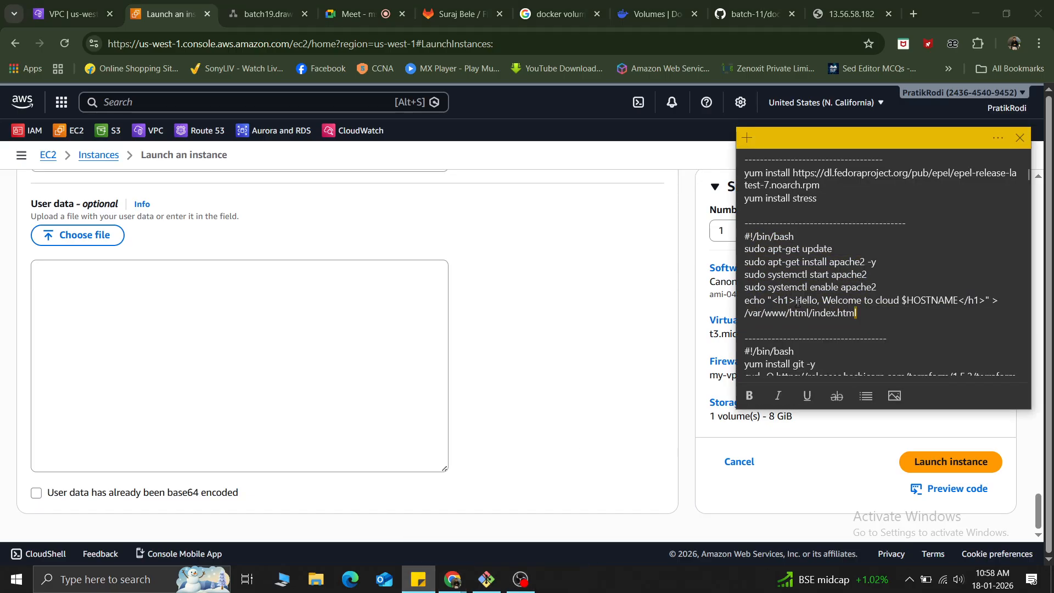
left_click_drag(860, 314, 739, 240)
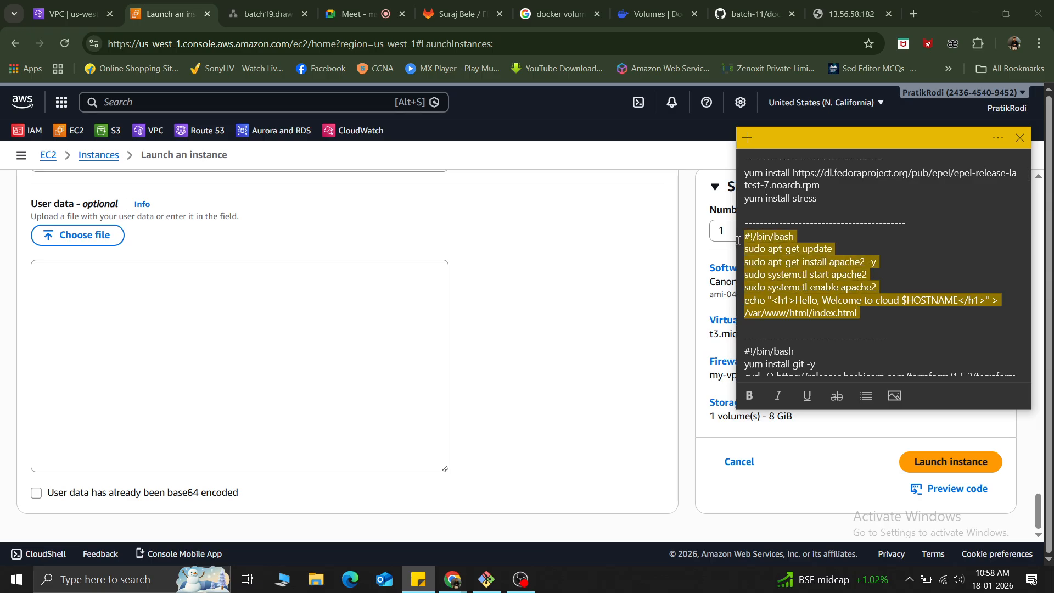
left_click(192, 286)
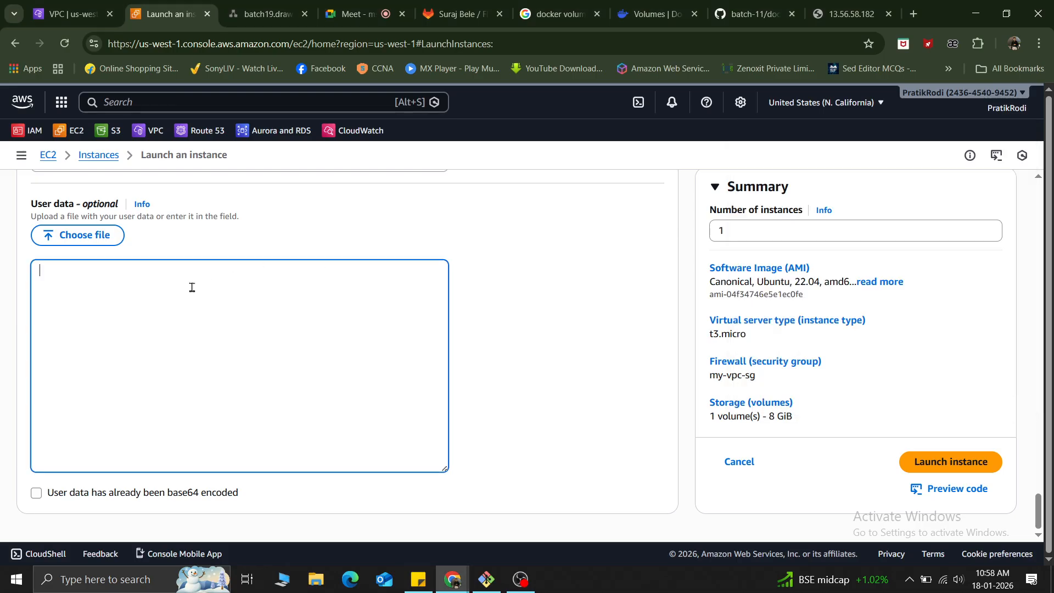
type("#!/bin/bash sudo apt-get update sudo apt-get install apache2 -y sudo systemctl start apache2 sudo systemctl enable apache2 echo \"<h1>Hello, Welcome to cloud $HOSTNAME</h1>\" > /var/www/html/index.html")
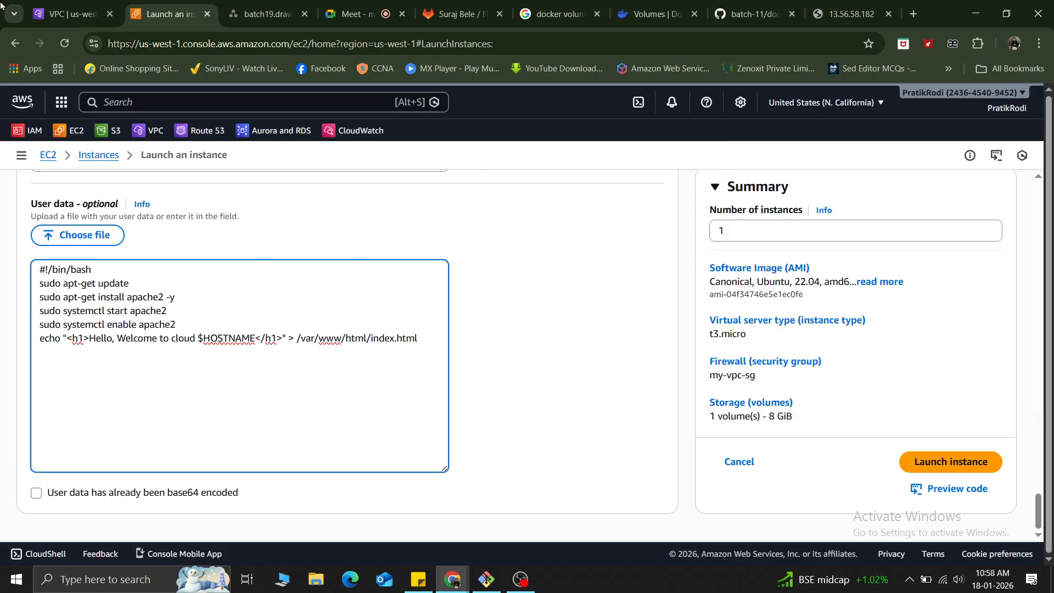
Return to the instances list and open a blank form for launching an instance.
key("alt+space")
key("Escape")
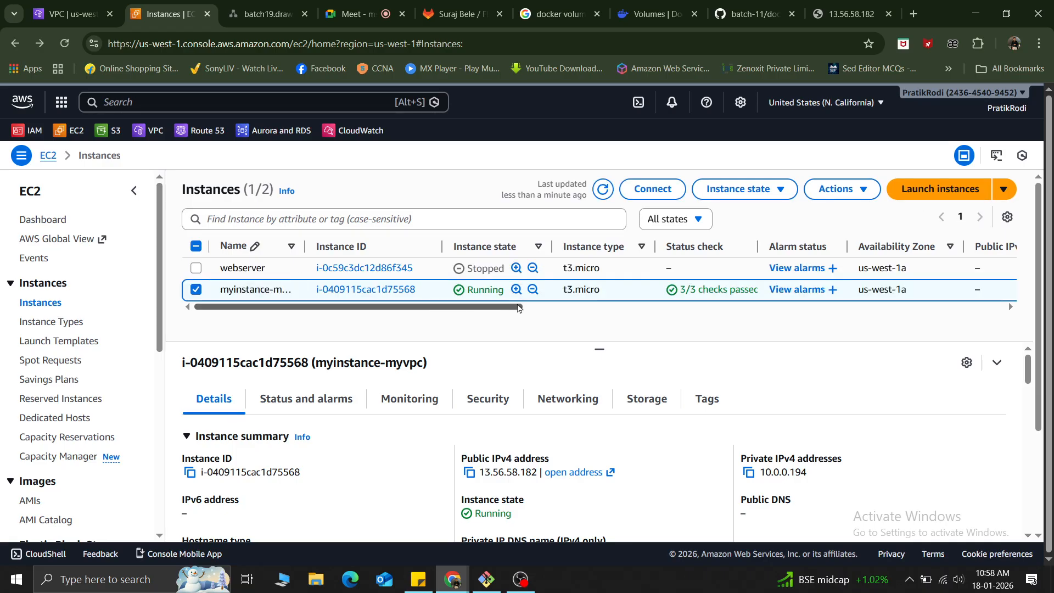
left_click_drag(519, 308, 522, 382)
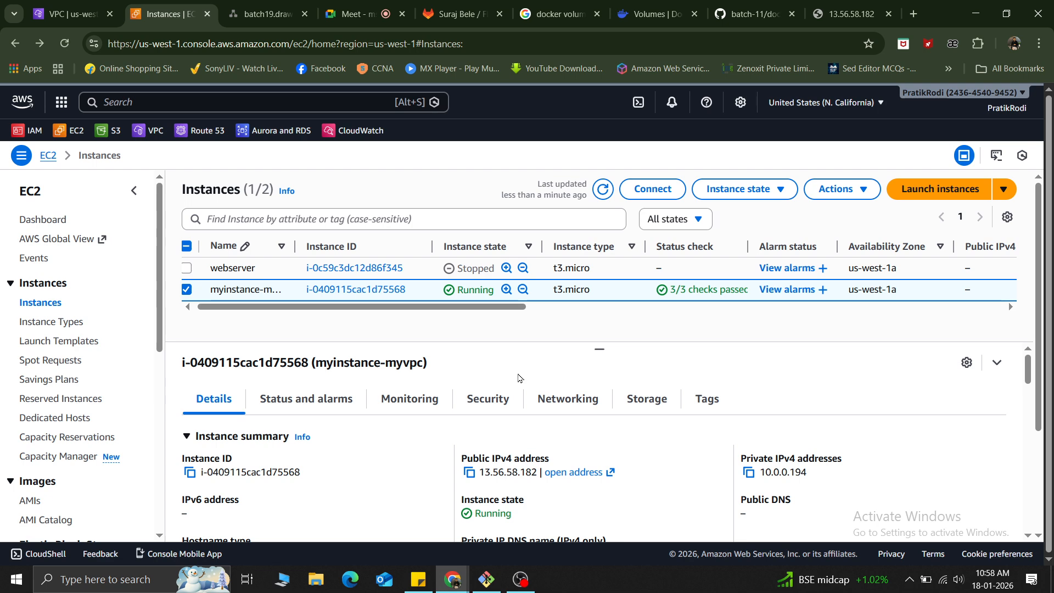
scroll(519, 374, "right", 5)
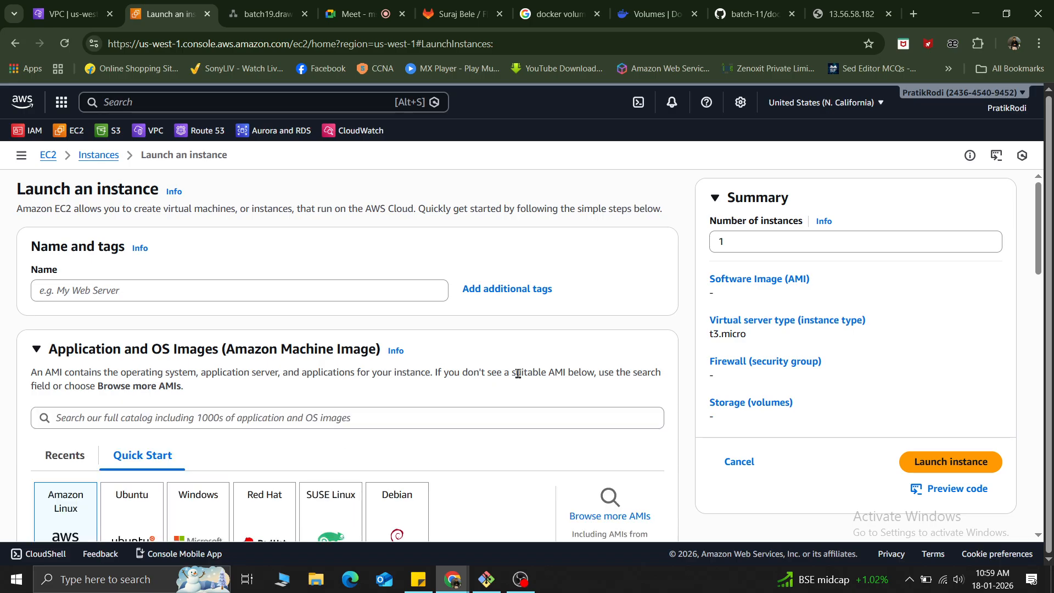
scroll(518, 373, "down", 20)
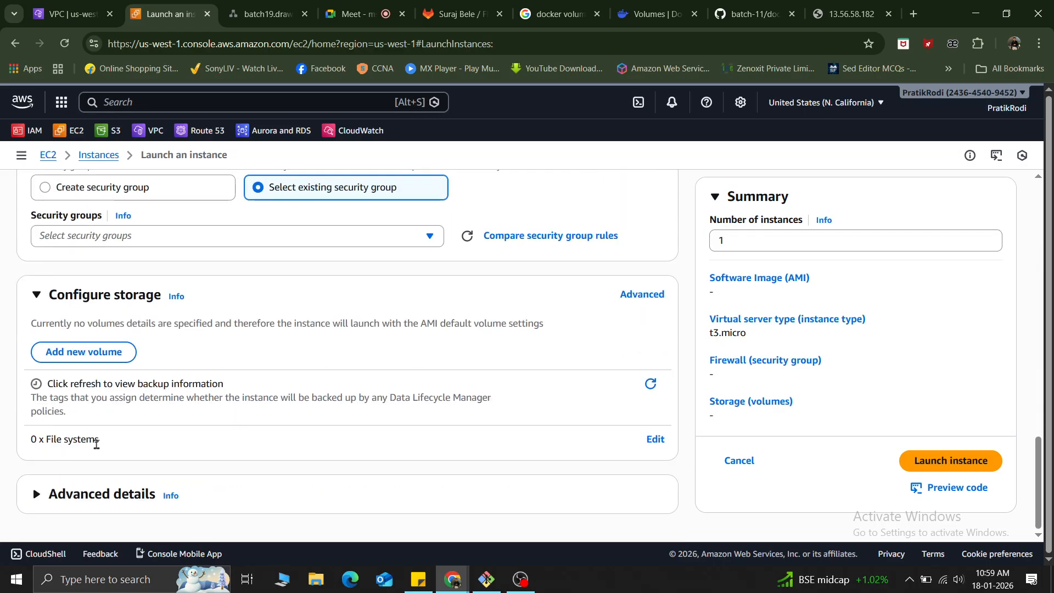
scroll(256, 291, "up", 4)
scroll(256, 291, "up", 15)
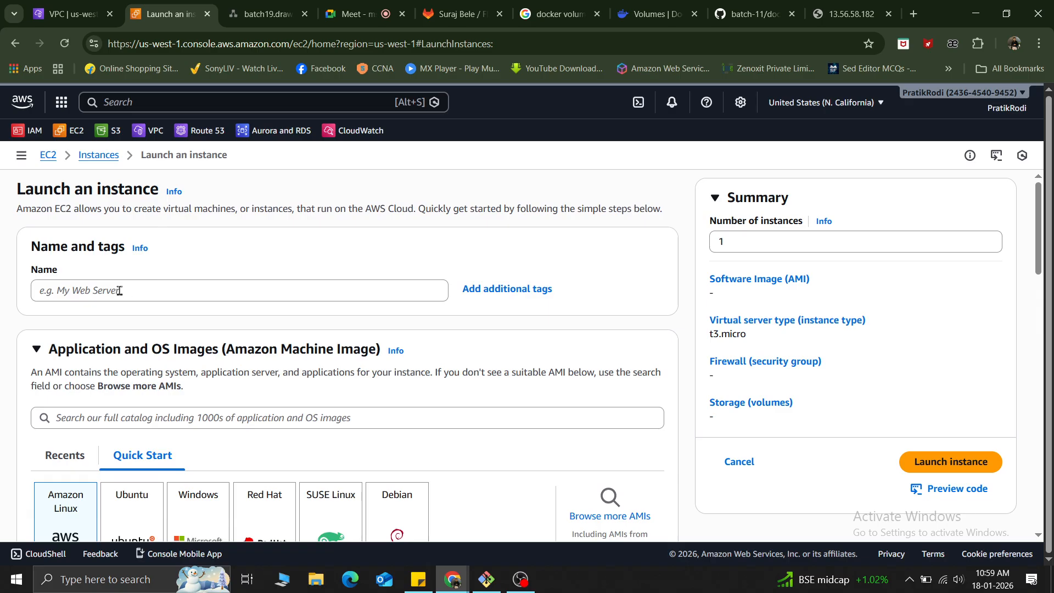
Enter a name beginning with "after-" for the new instance.
left_click(119, 291)
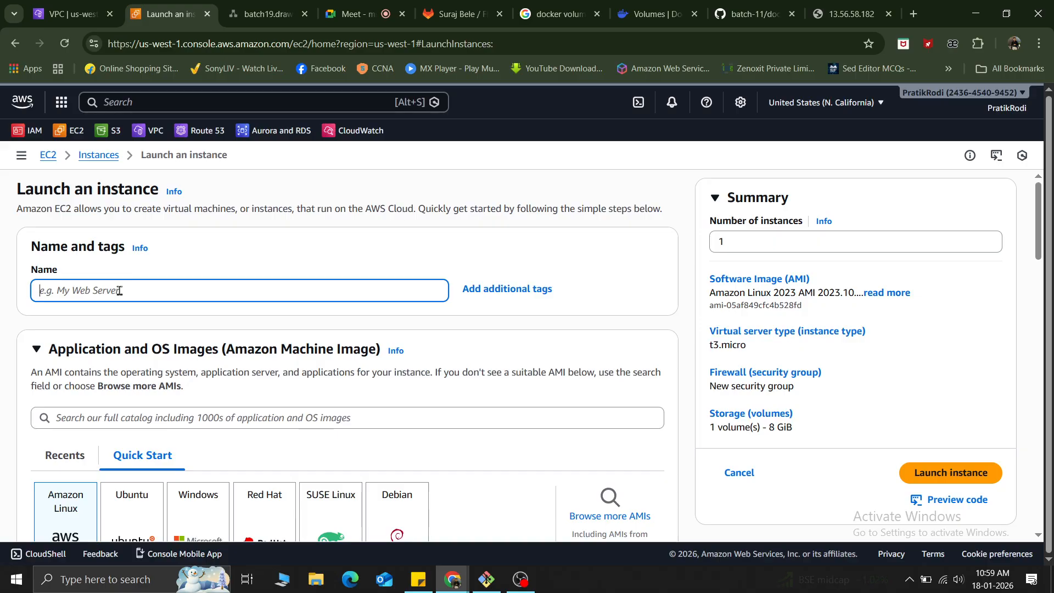
type("after-igw")
scroll(137, 327, "down", 5)
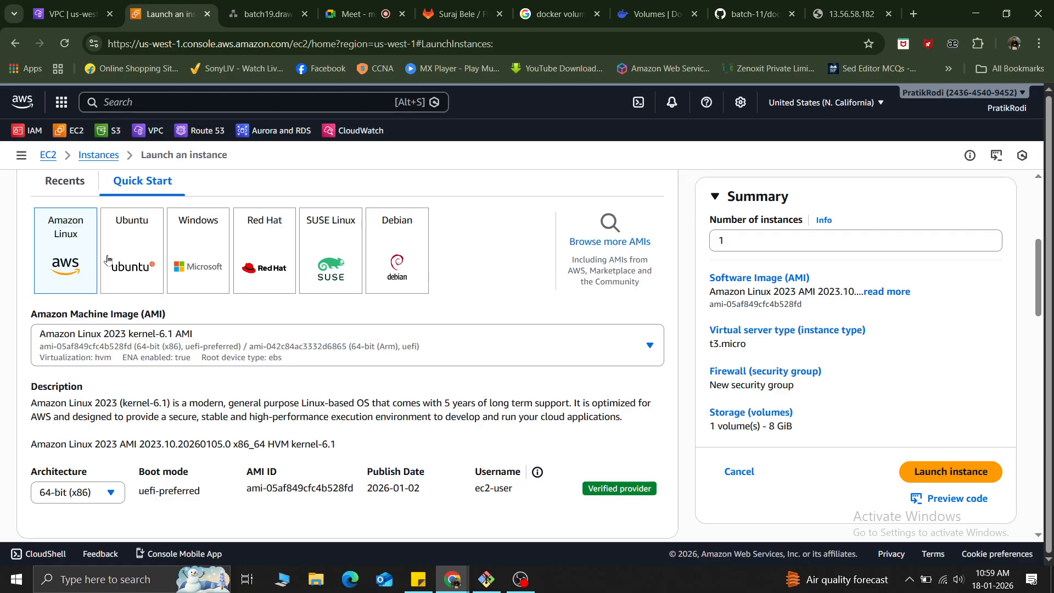
Choose Ubuntu with the Ubuntu Server 22.04 LTS (HVM), SSD Volume Type image and accept the settings changes it causes.
left_click(131, 244)
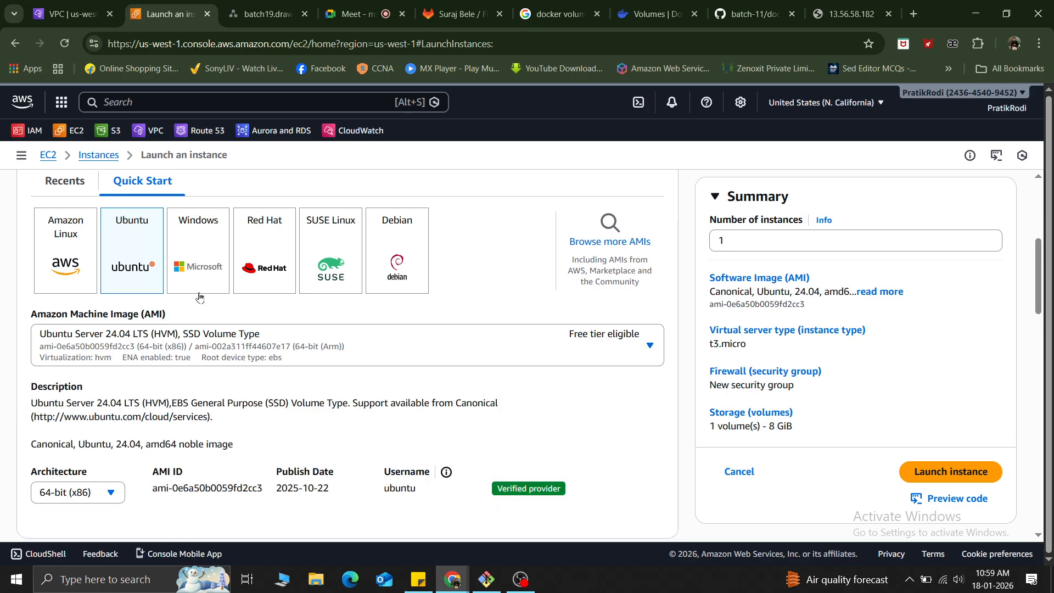
left_click(325, 349)
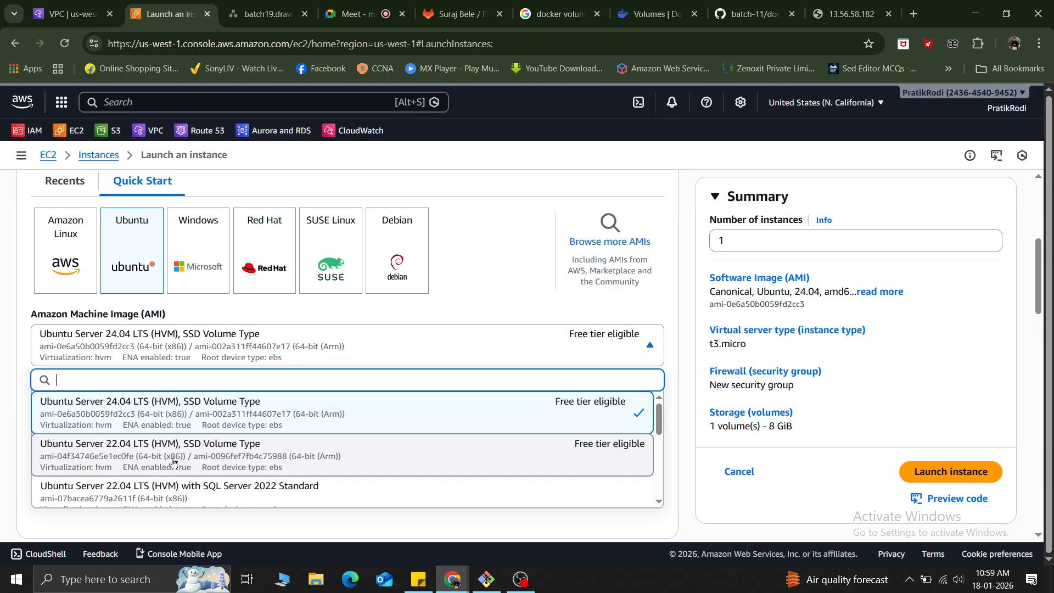
left_click(342, 455)
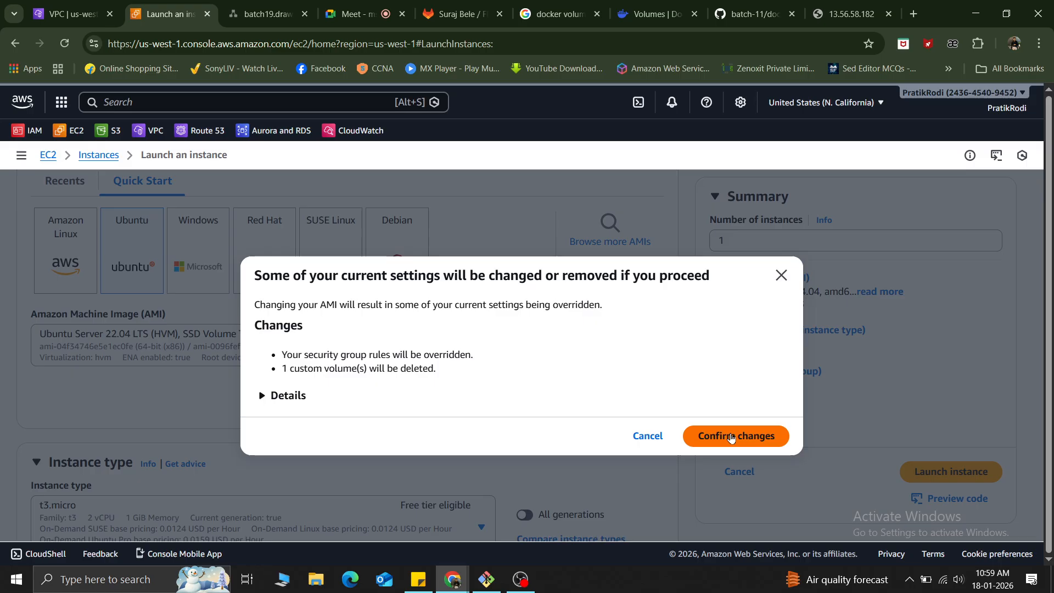
left_click(732, 437)
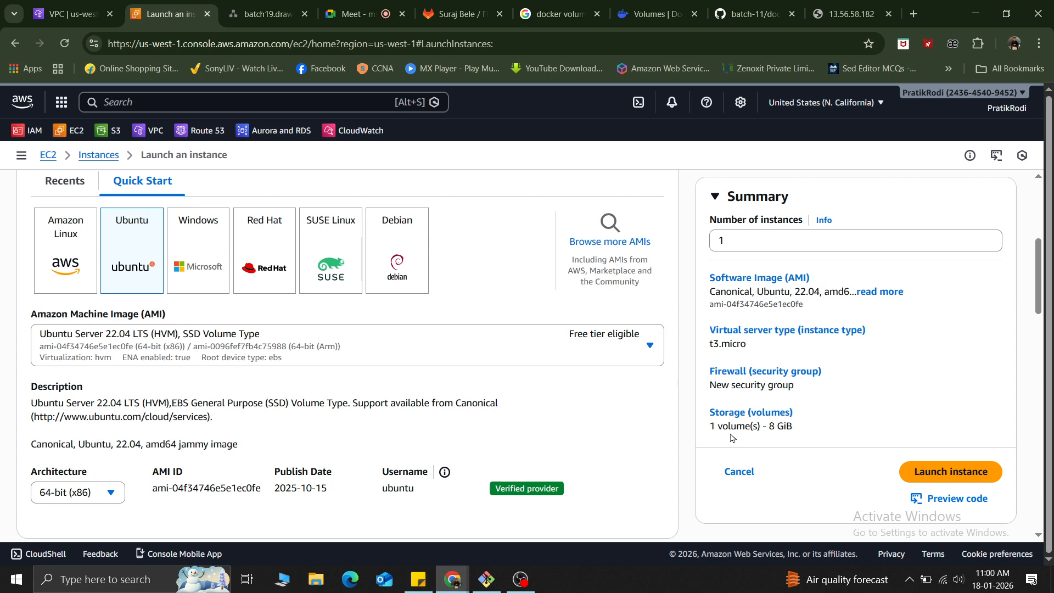
scroll(386, 373, "down", 4)
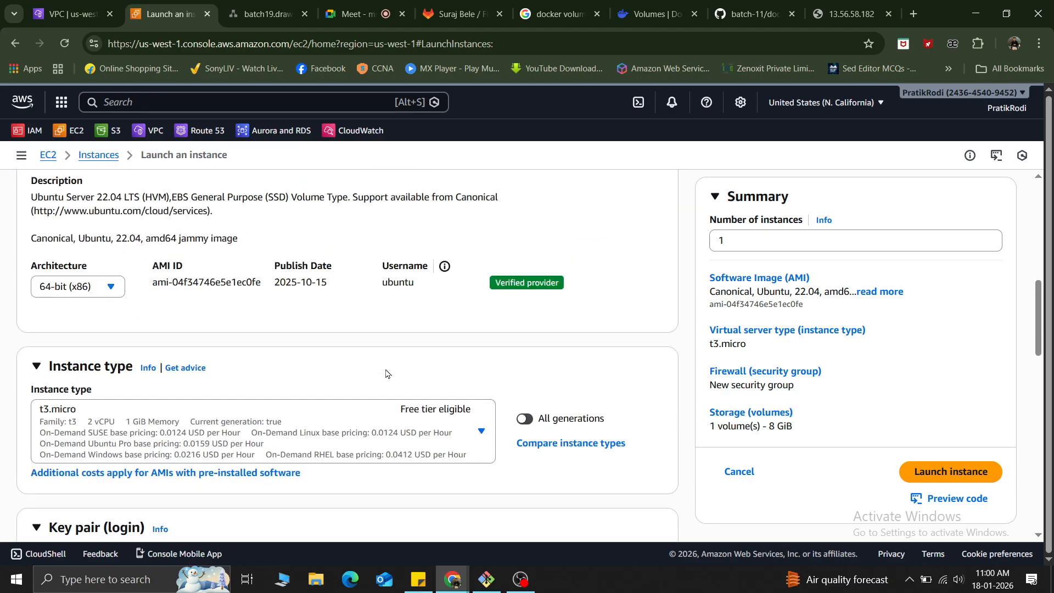
Choose the id_rsa key pair for logging in to the new instance.
scroll(387, 374, "down", 4)
scroll(386, 373, "down", 1)
left_click(219, 332)
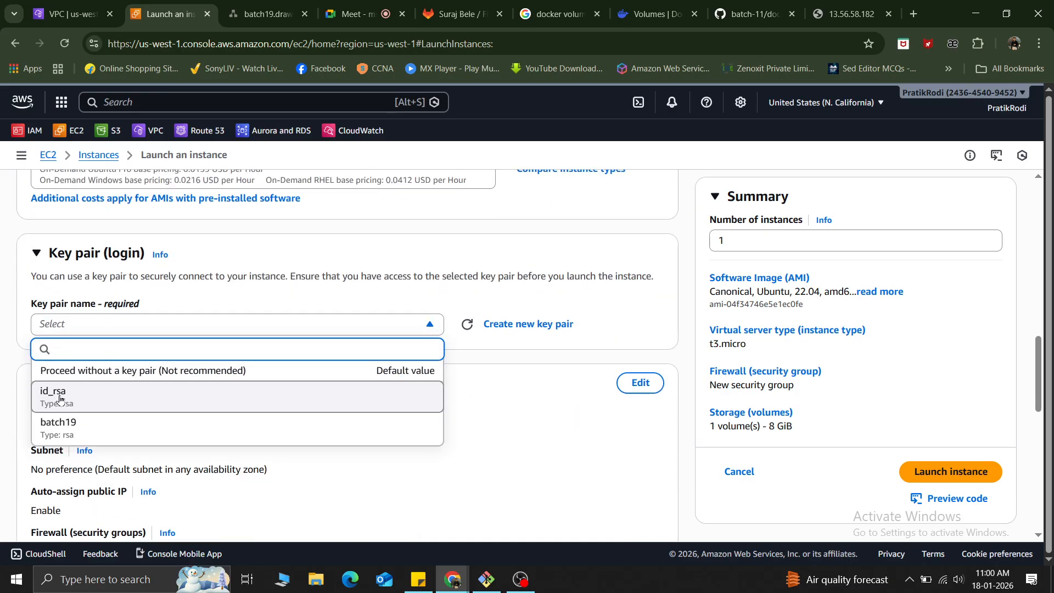
left_click(59, 398)
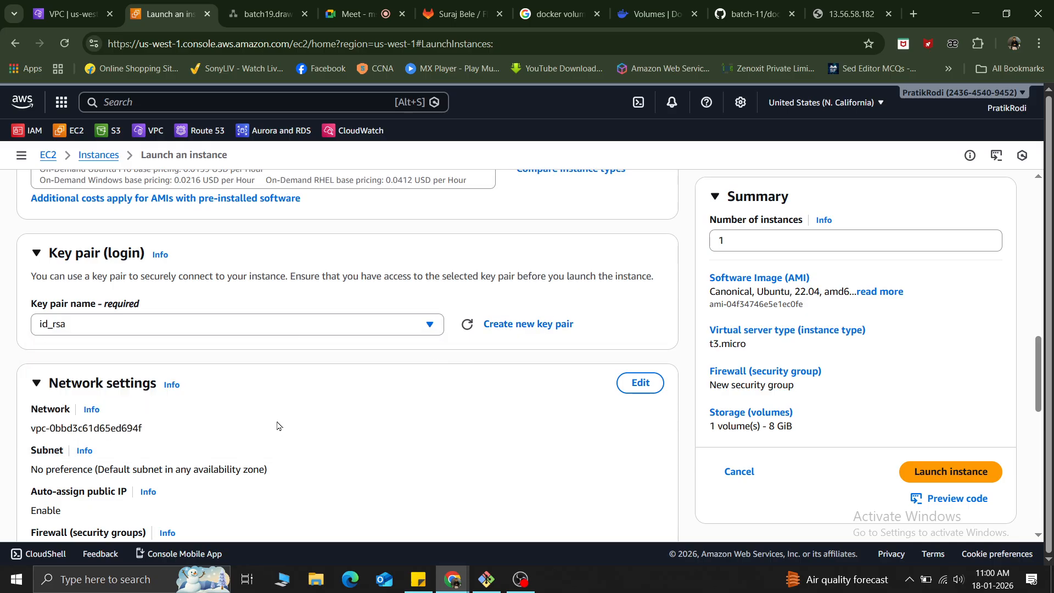
Edit the network settings to place the instance in the myvpc VPC and the public-subnet-sales subnet.
scroll(321, 389, "down", 3)
left_click(639, 180)
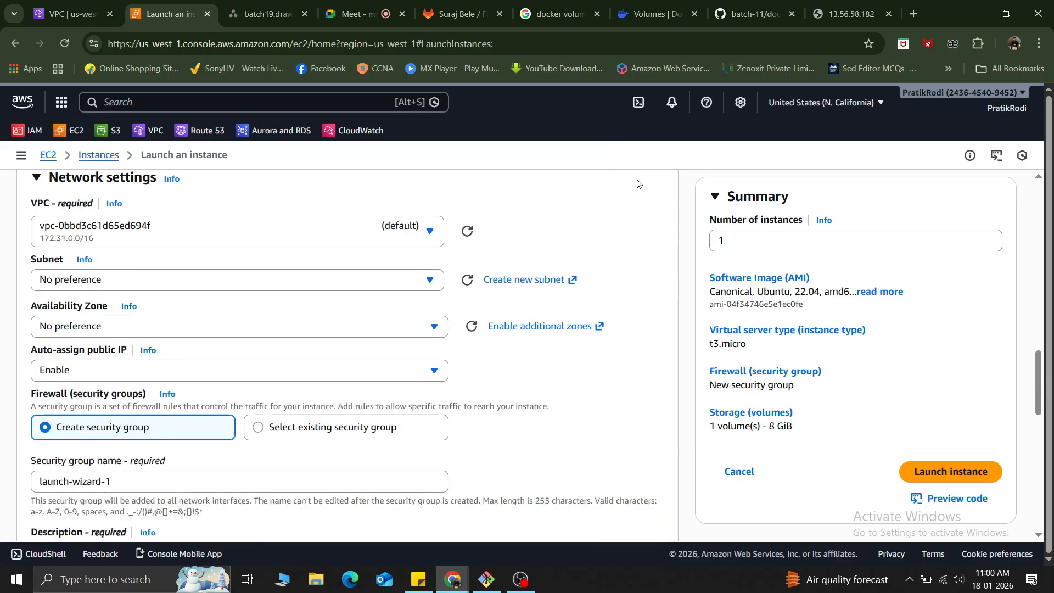
left_click(274, 227)
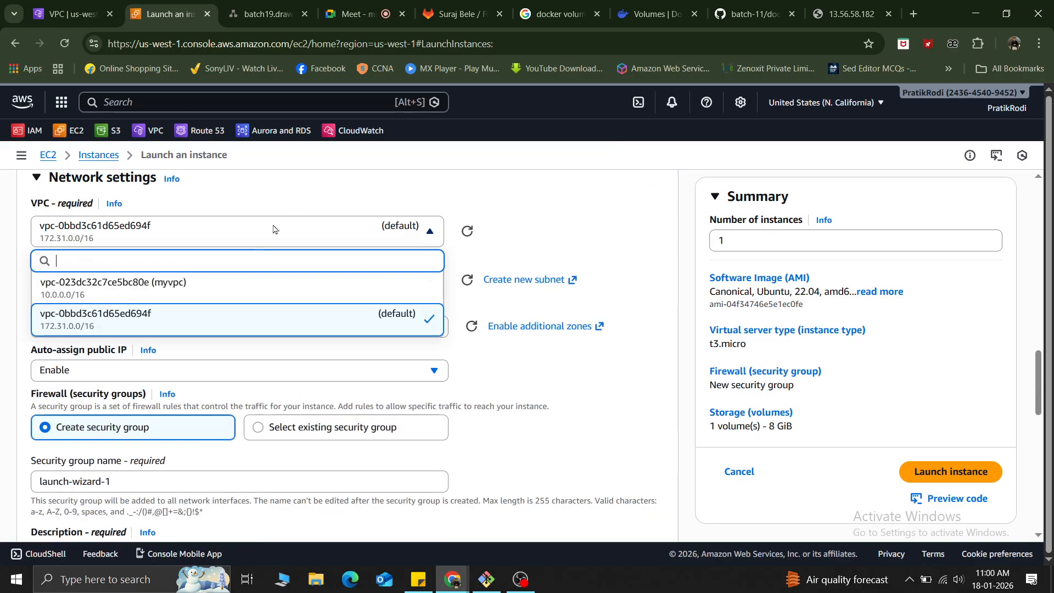
left_click(210, 295)
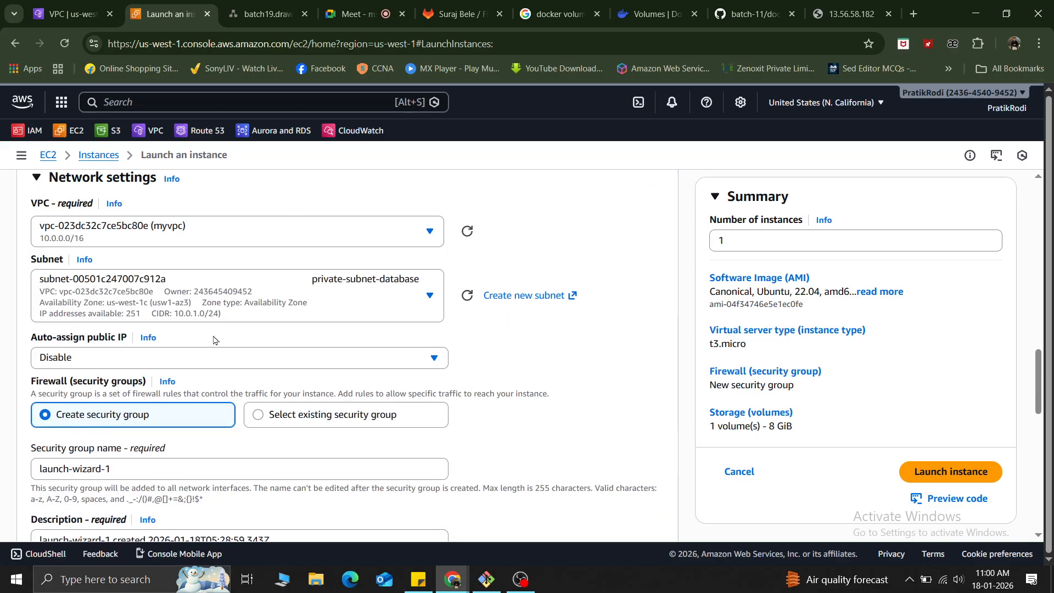
left_click(396, 296)
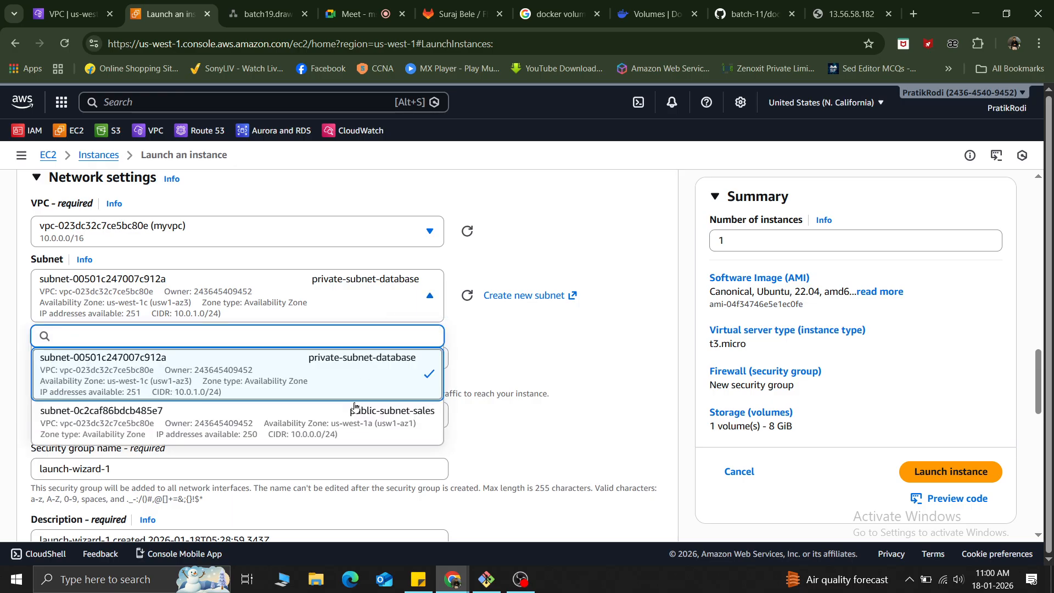
left_click(340, 420)
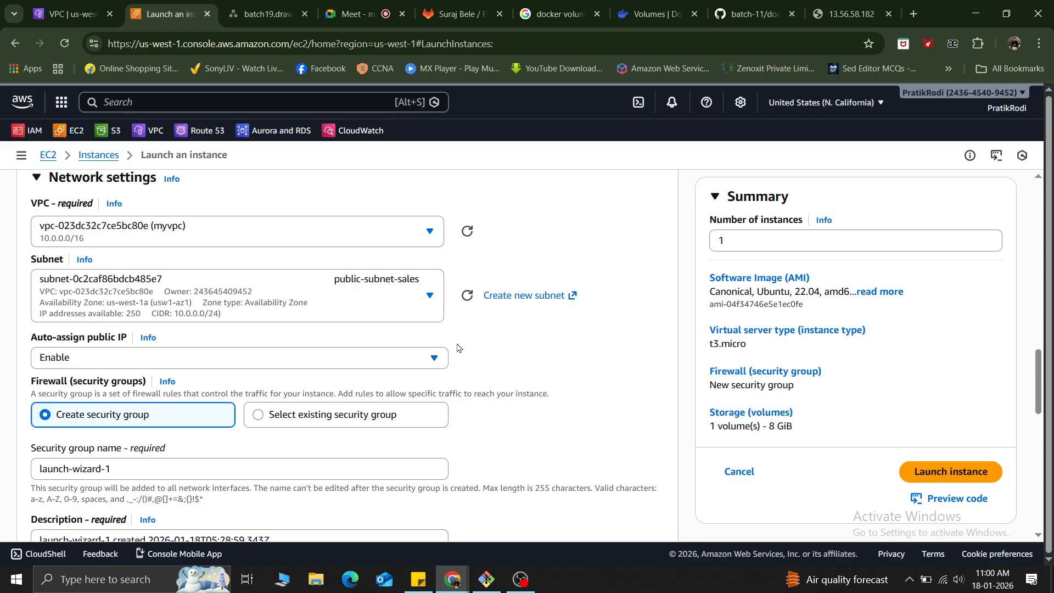
Assign the existing security group my-vpc-sg to the instance.
scroll(330, 285, "down", 1)
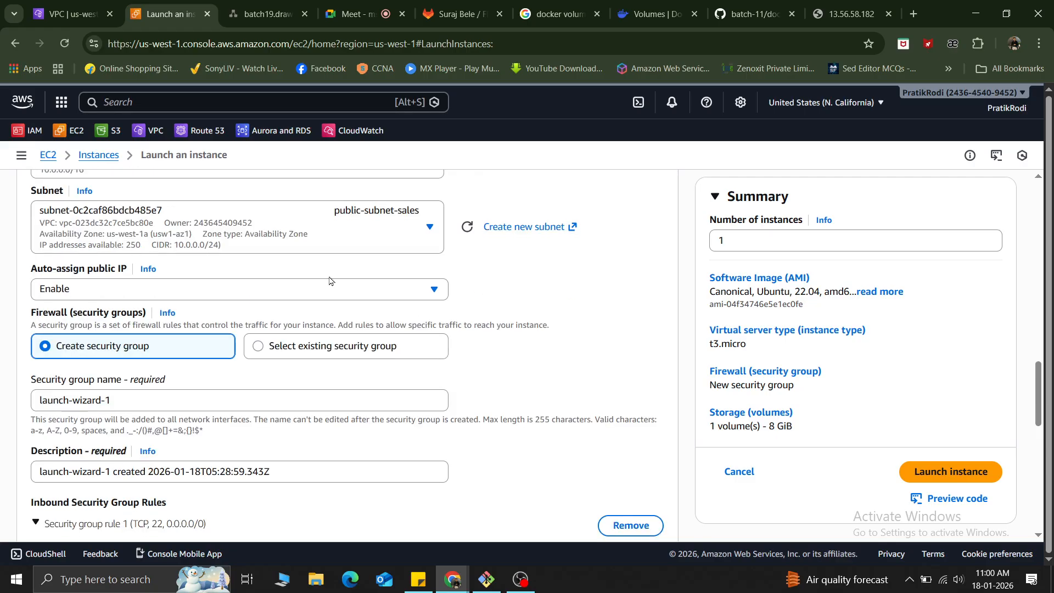
left_click(325, 347)
left_click(180, 401)
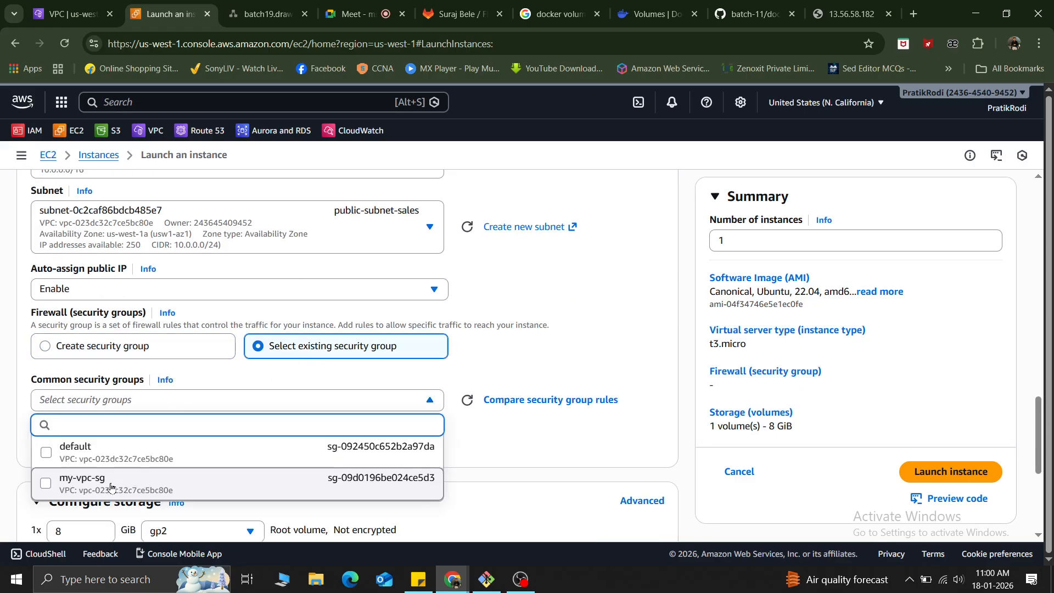
left_click(110, 485)
Check the sticky note's Apache installation script and paste it into the user data under the advanced details.
scroll(261, 380, "down", 5)
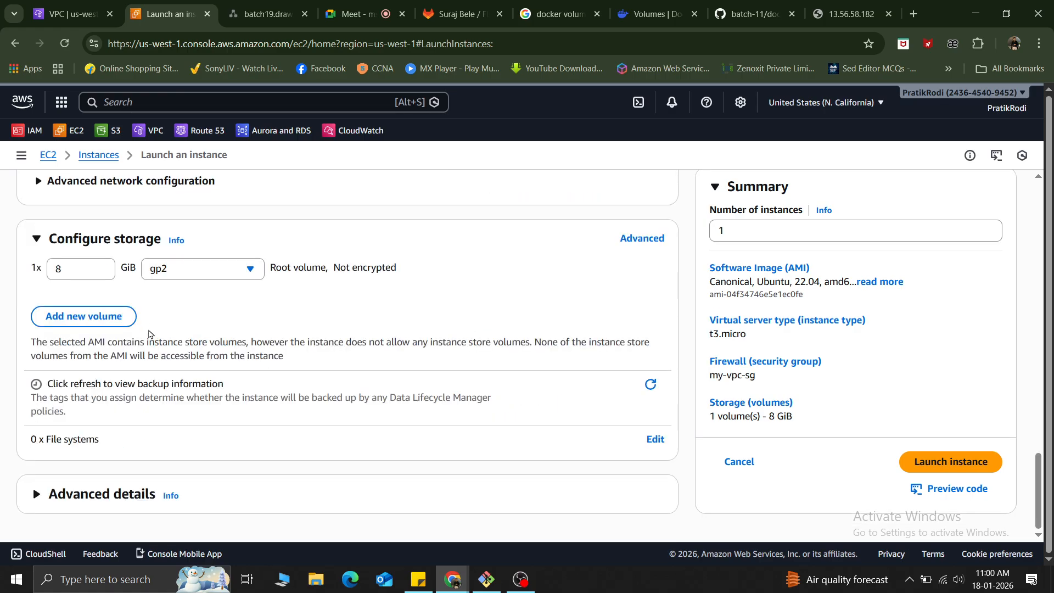
left_click(35, 493)
left_click(409, 581)
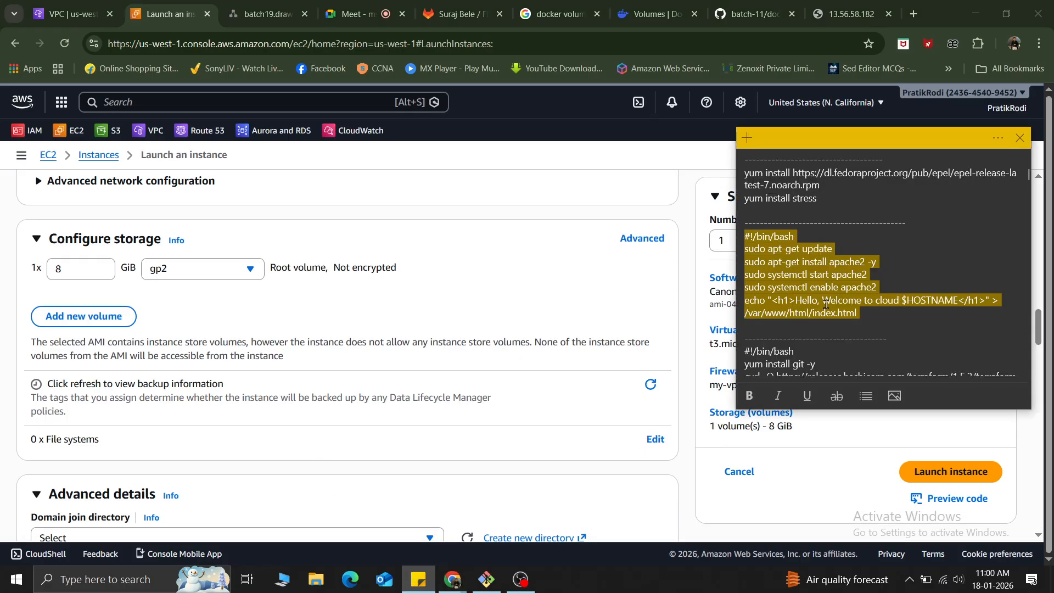
scroll(209, 298, "down", 6)
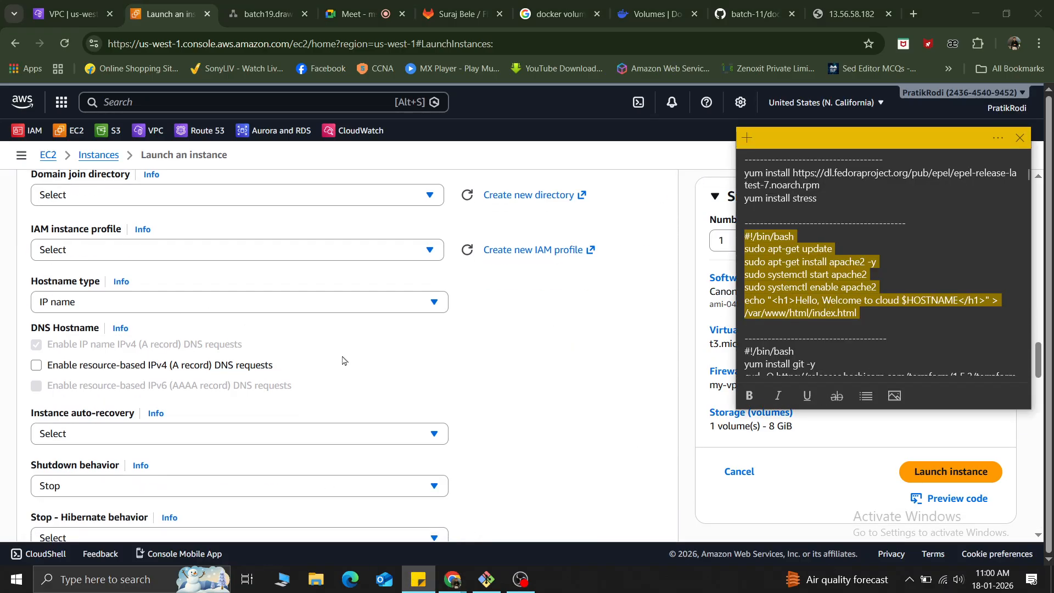
left_click(641, 392)
scroll(496, 380, "down", 15)
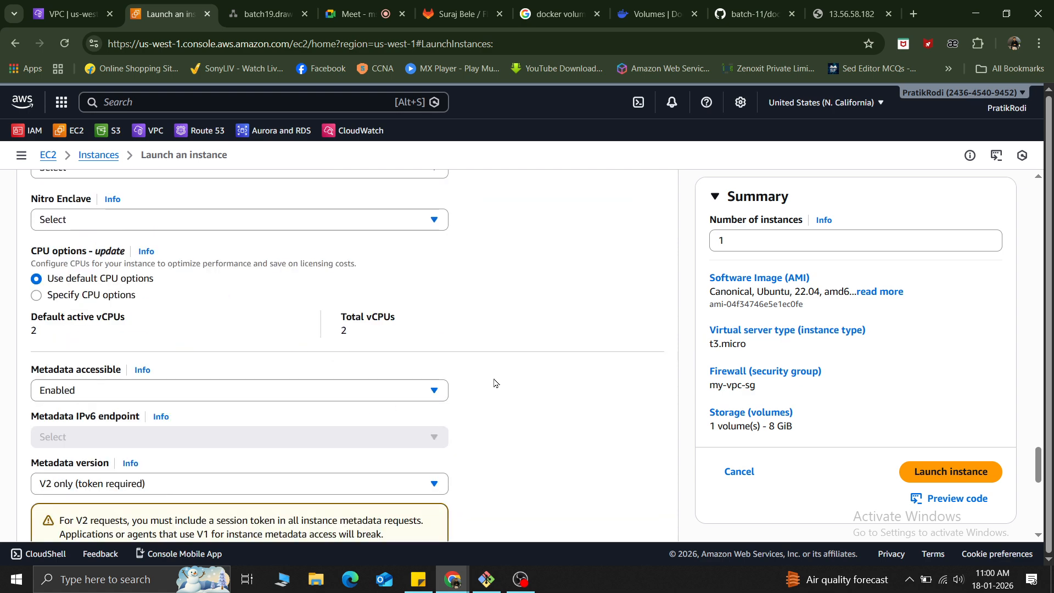
left_click(132, 297)
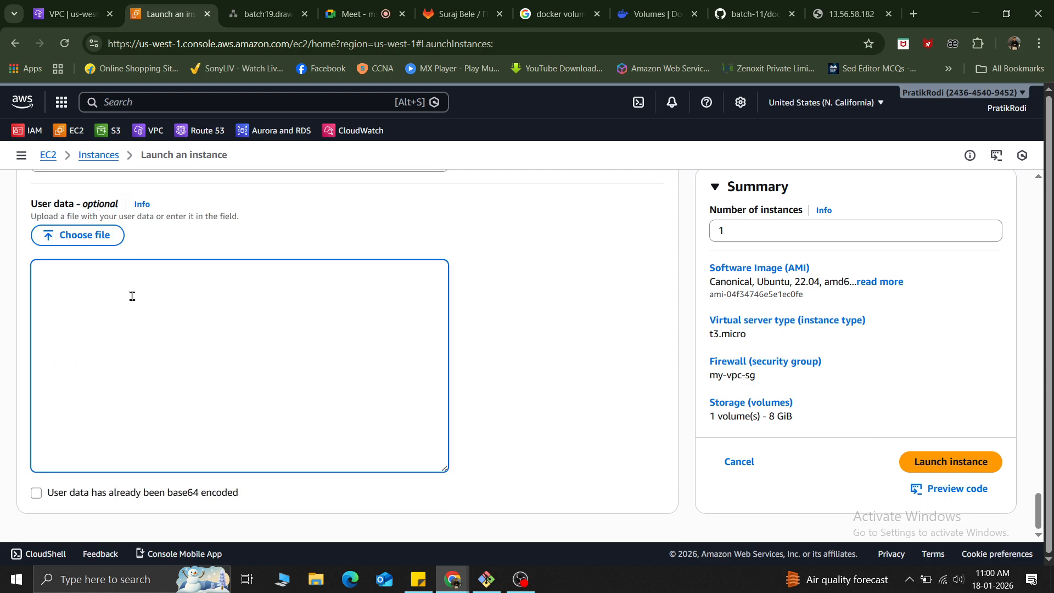
type("#!/bin/bash sudo apt-get update sudo apt-get install apache2 -y sudo systemctl start apache2 sudo systemctl enable apache2 echo \"<h1>Hello, Welcome to cloud $HOSTNAME</h1>\" > /var/www/html/index.html")
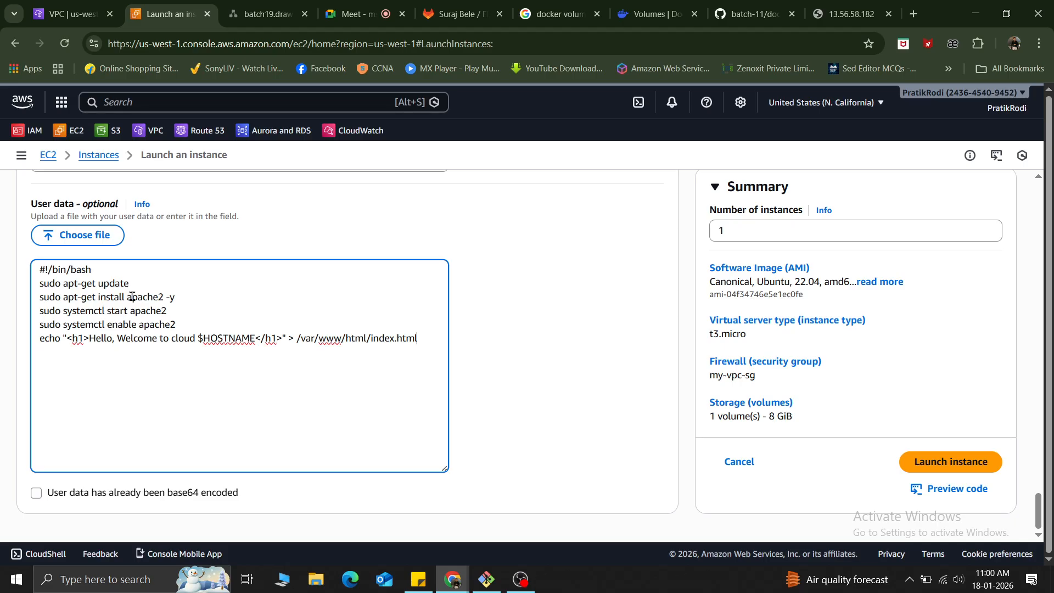
Launch the configured instance and open the list of all instances.
left_click(965, 465)
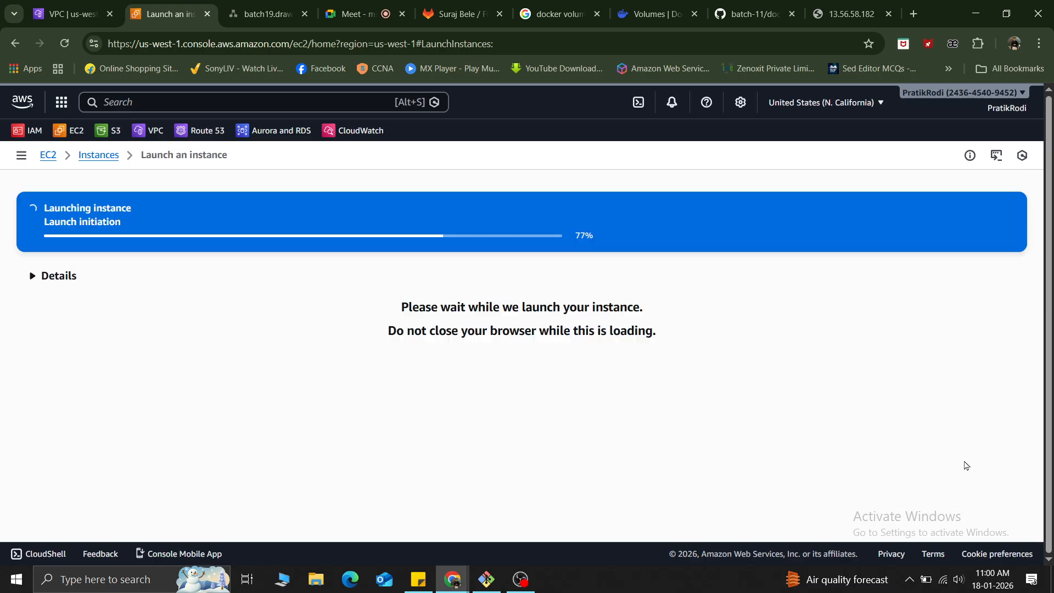
left_click(859, 8)
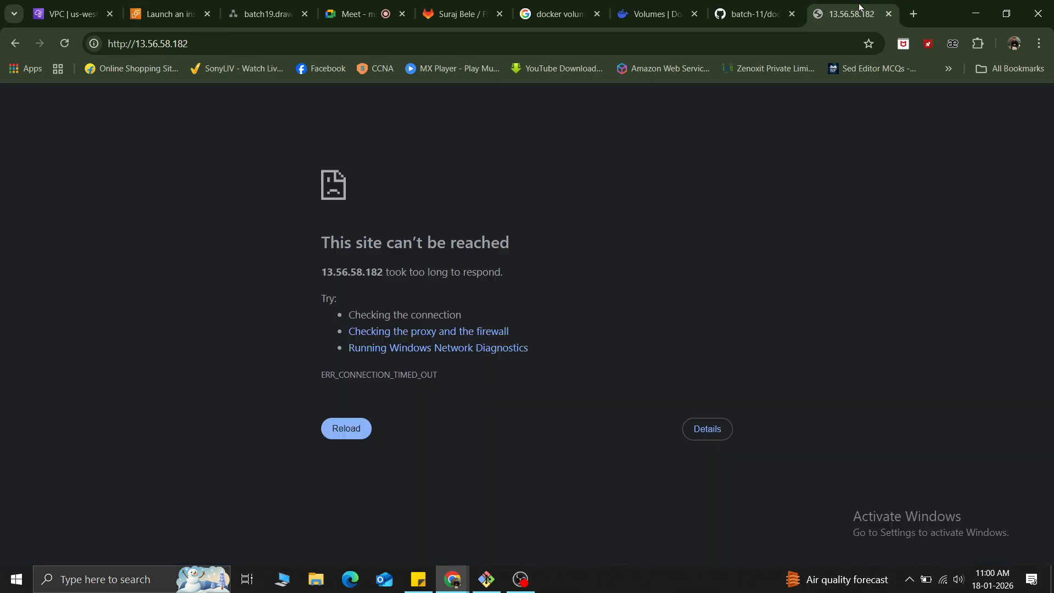
key("ctrl+2")
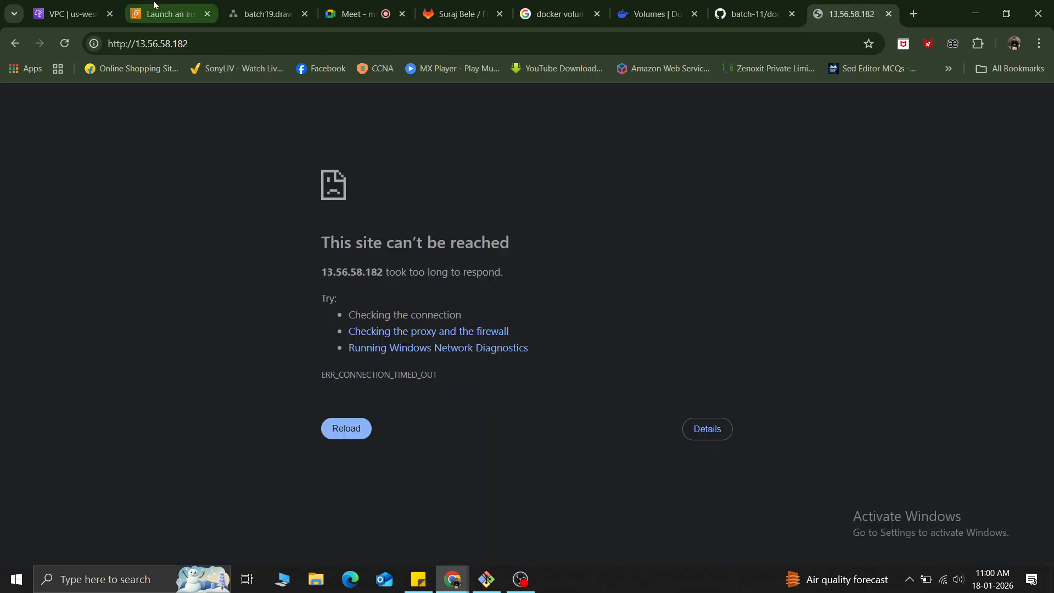
scroll(372, 282, "down", 5)
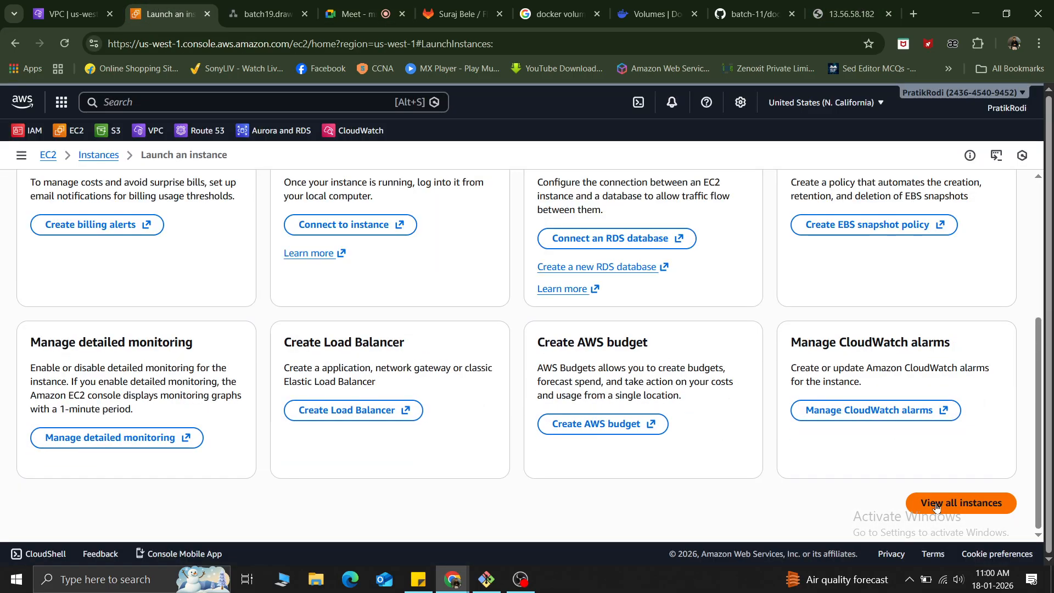
left_click(958, 506)
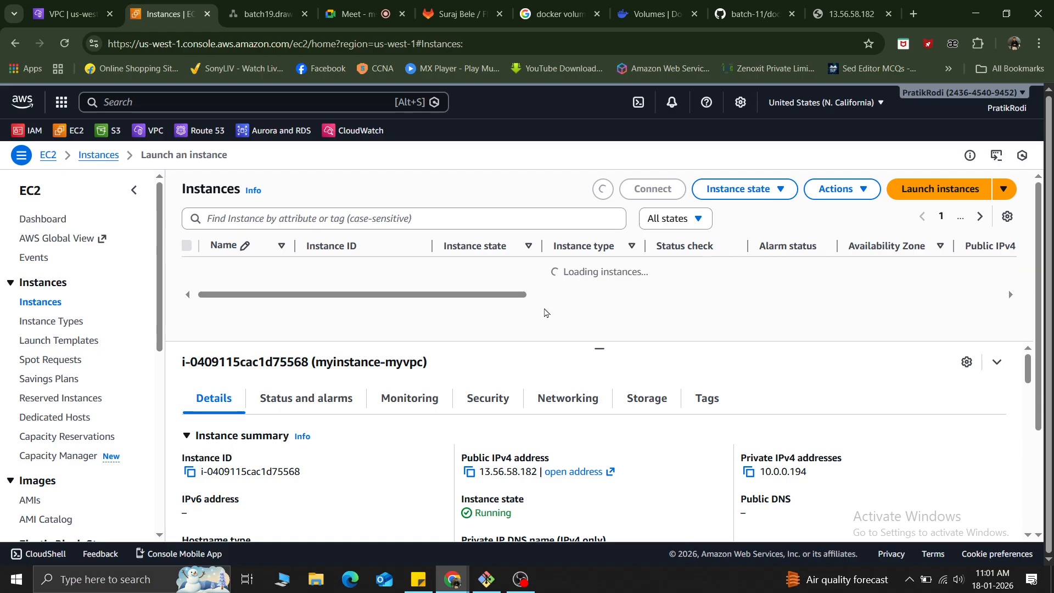
Copy the public IPv4 address of myinstance-myvpc and load it in a new browser tab.
left_click(470, 476)
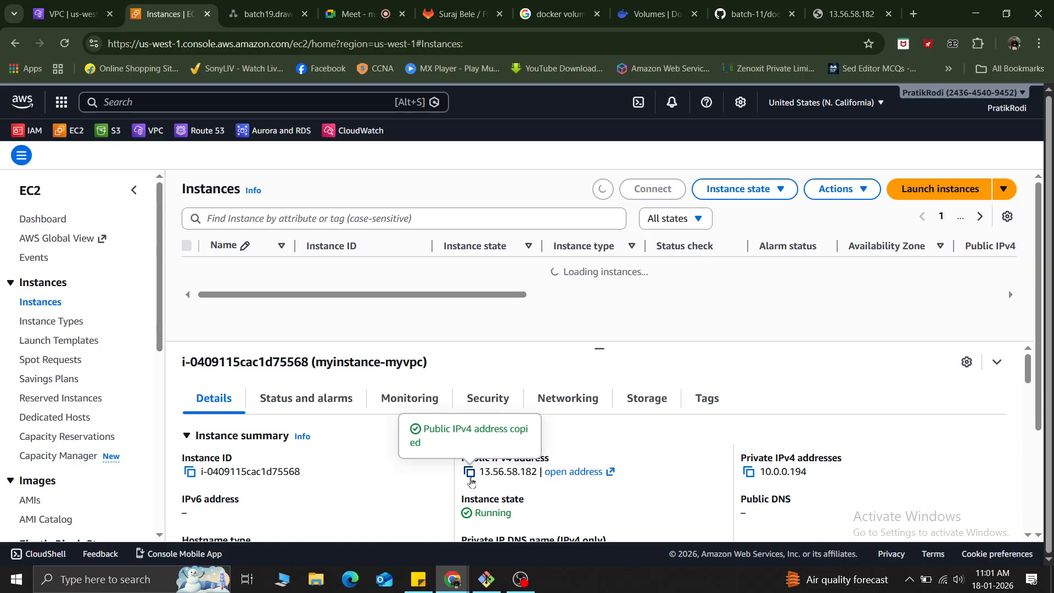
left_click(914, 13)
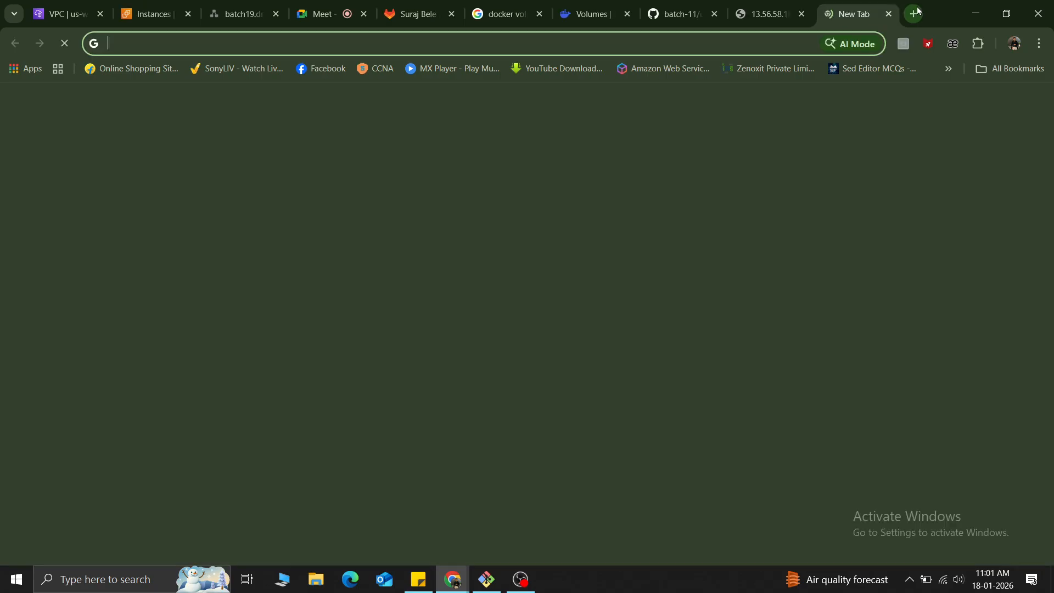
key("ctrl+v")
key("Return")
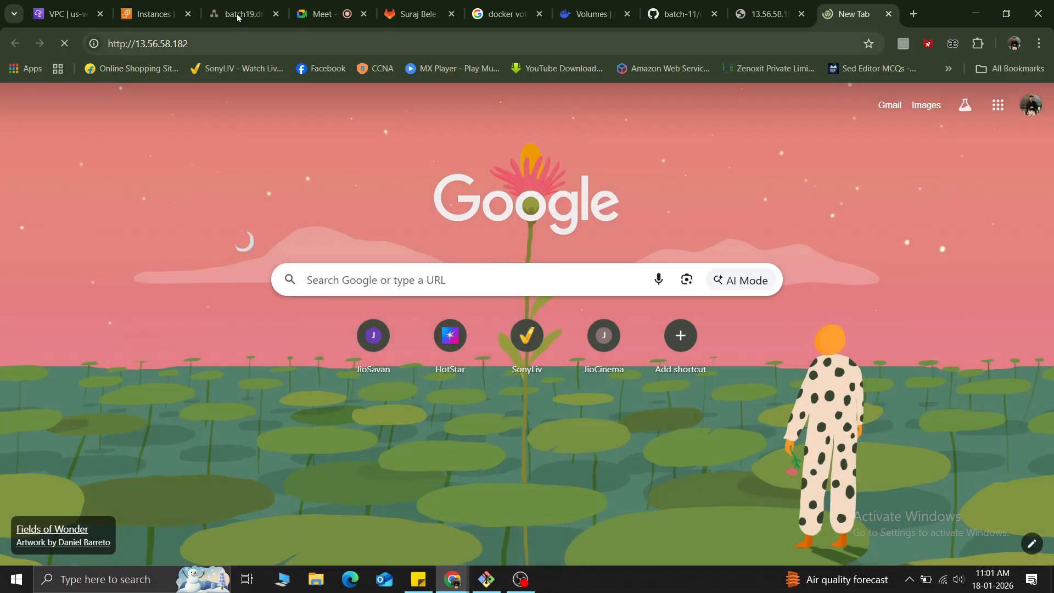
Check the my-vpc-my-route routes and the instances' status, and reload the web page of myinstance-myvpc.
left_click(71, 14)
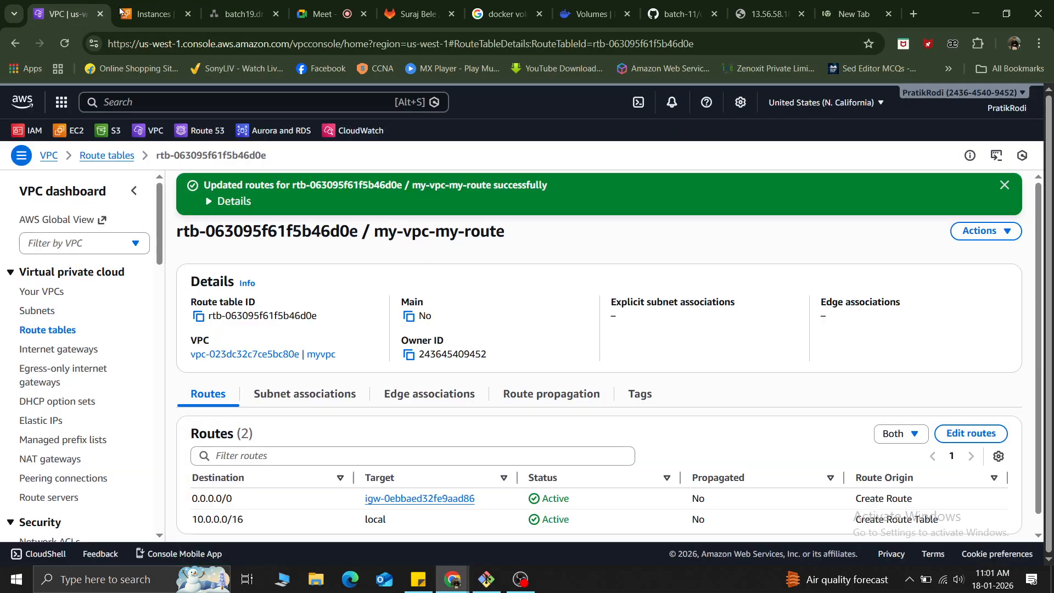
left_click(154, 14)
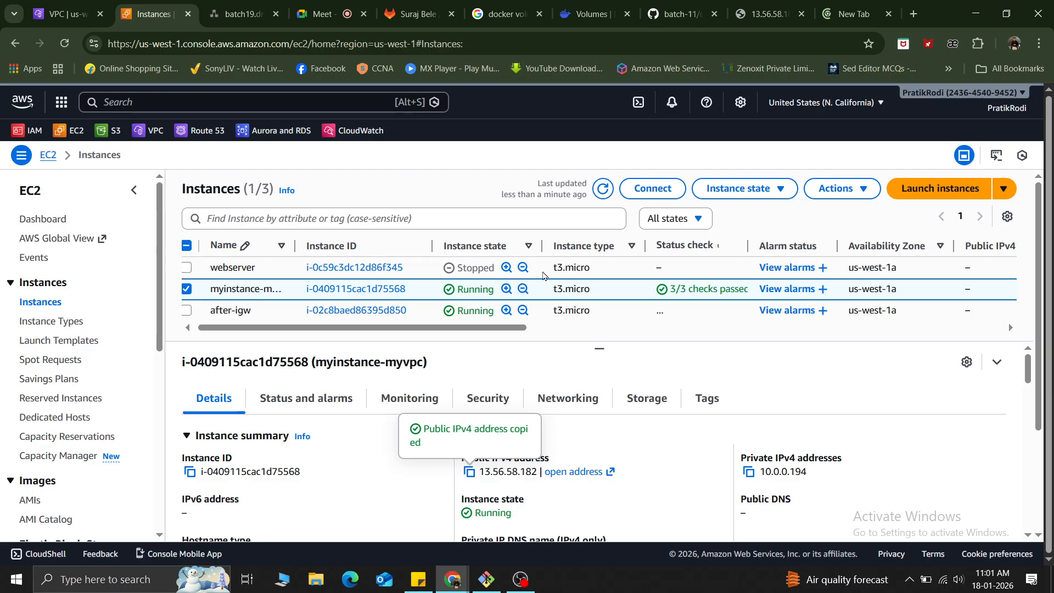
left_click(836, 5)
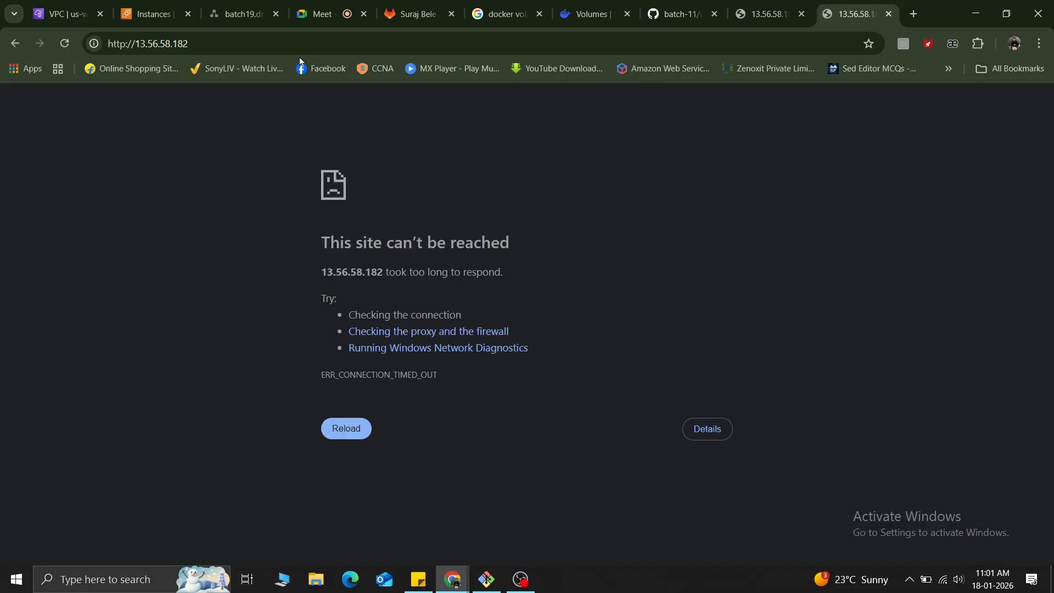
left_click(144, 11)
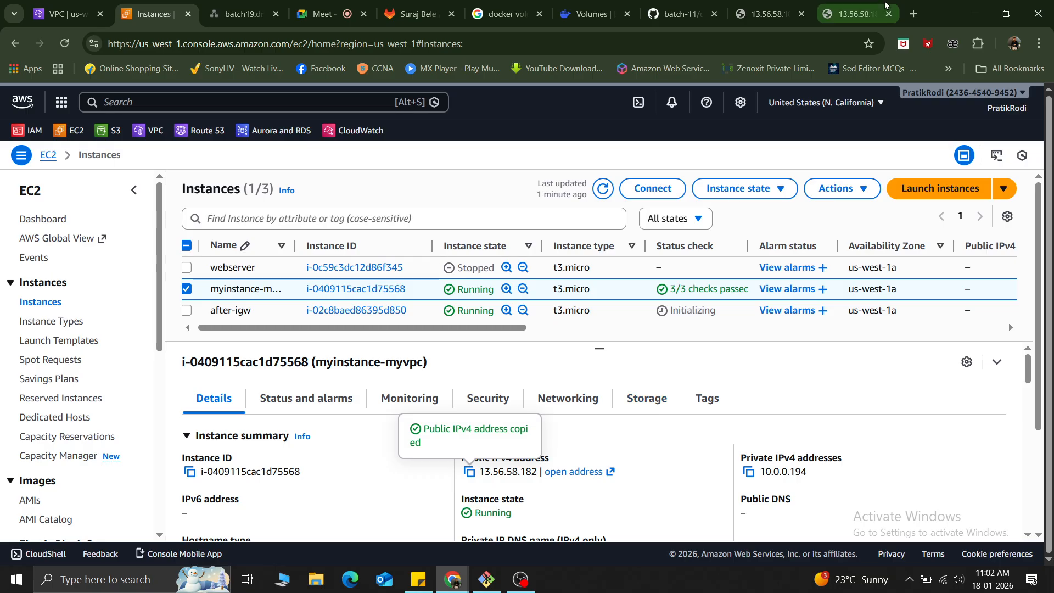
left_click(834, 21)
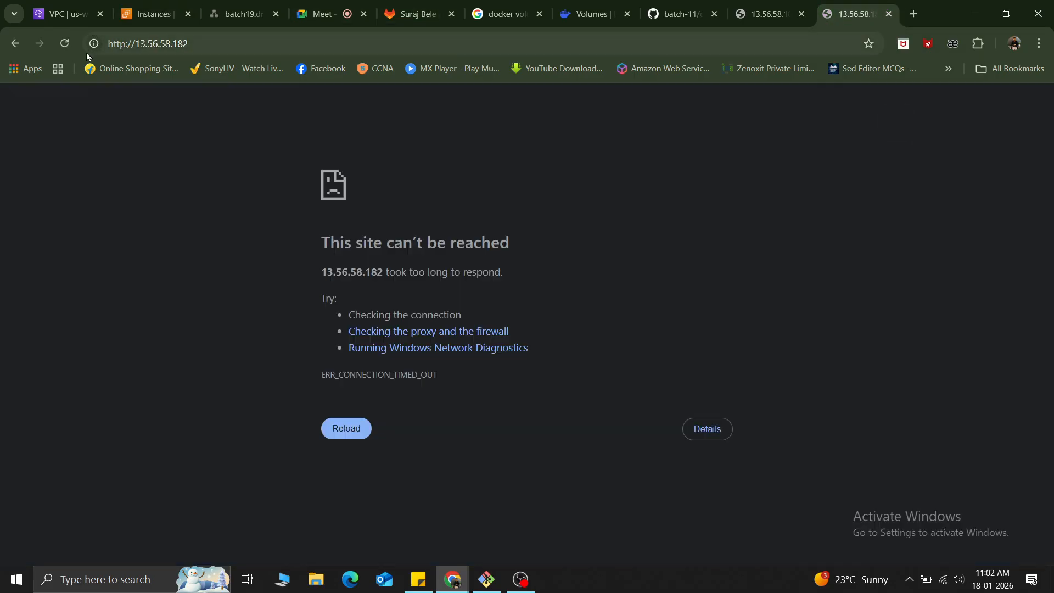
left_click(64, 43)
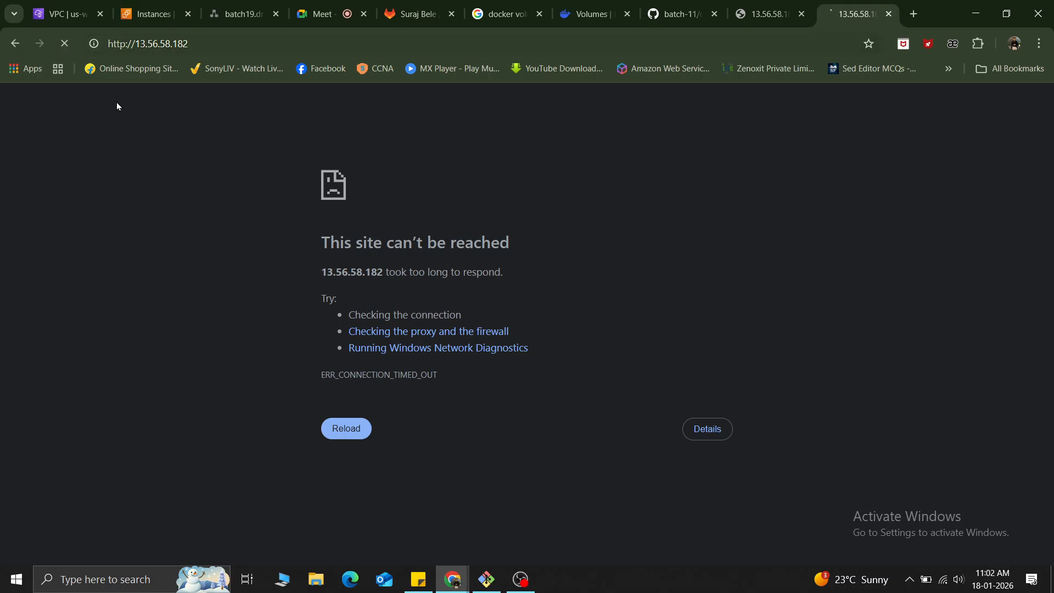
Review the instances list and close the extra browser tab loading the myinstance-myvpc address.
left_click(132, 15)
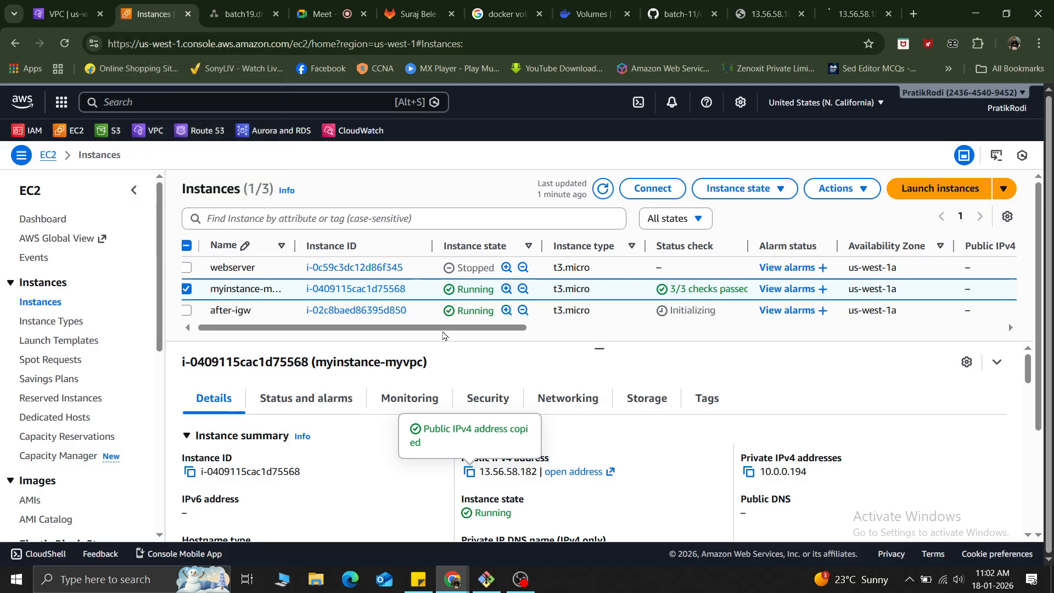
scroll(421, 329, "right", 2)
scroll(422, 330, "left", 2)
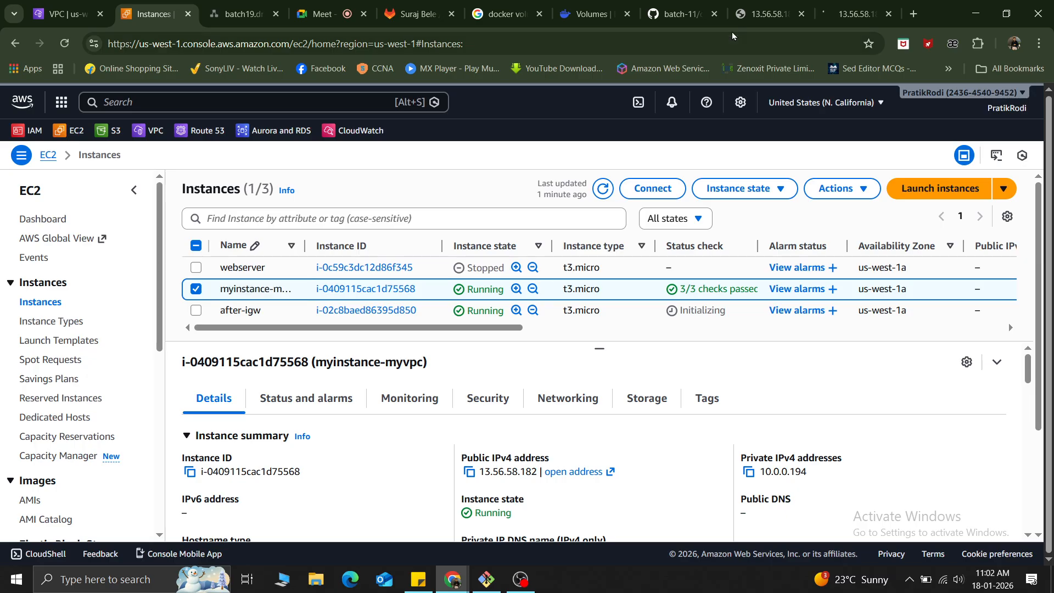
left_click(889, 14)
Copy the public IPv4 address of the after-igw instance and load it in a new browser tab.
left_click(196, 289)
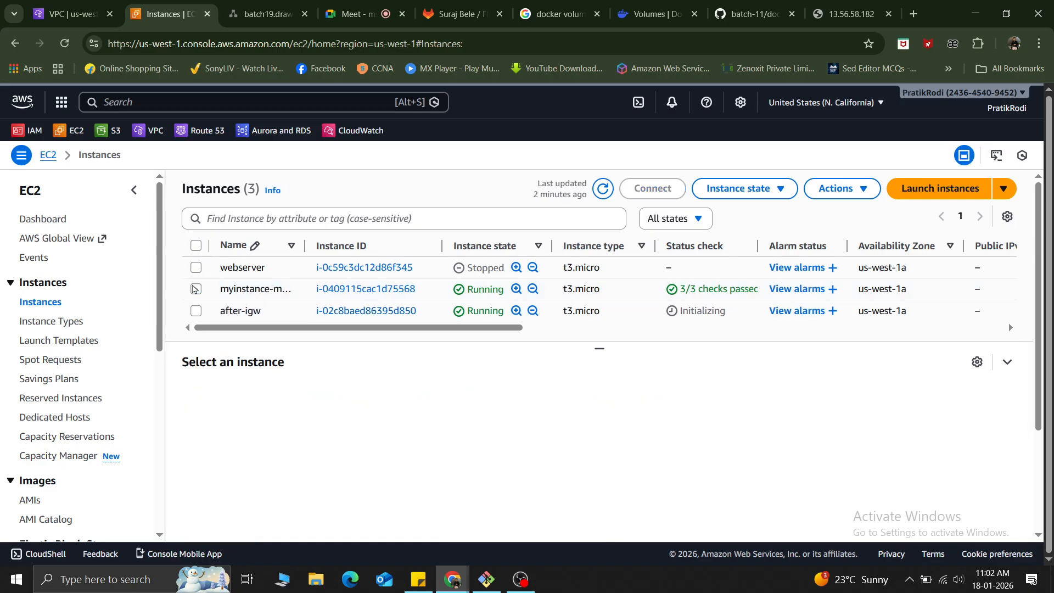
left_click(196, 312)
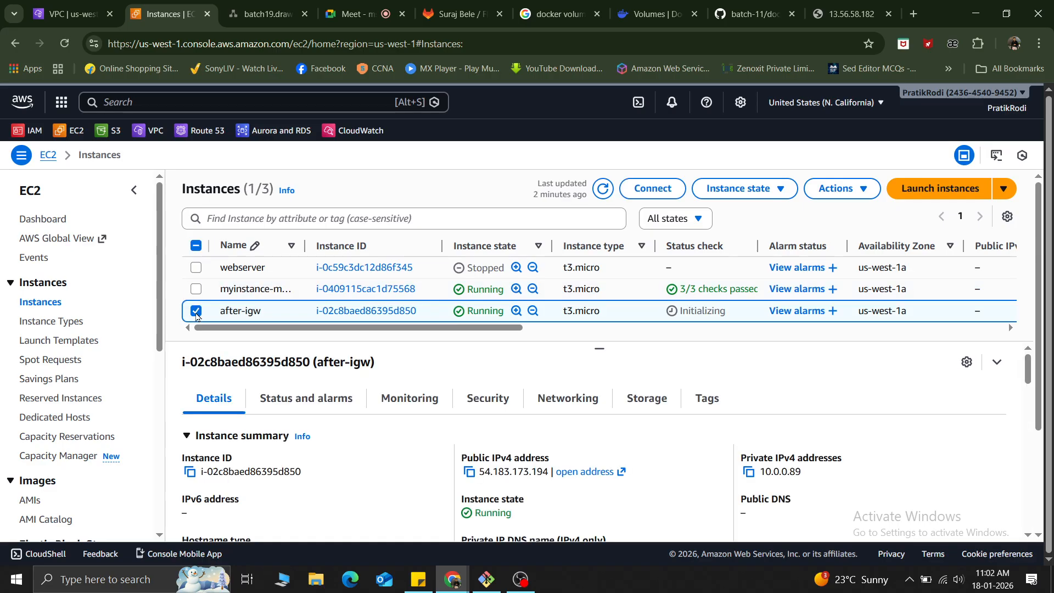
left_click(470, 471)
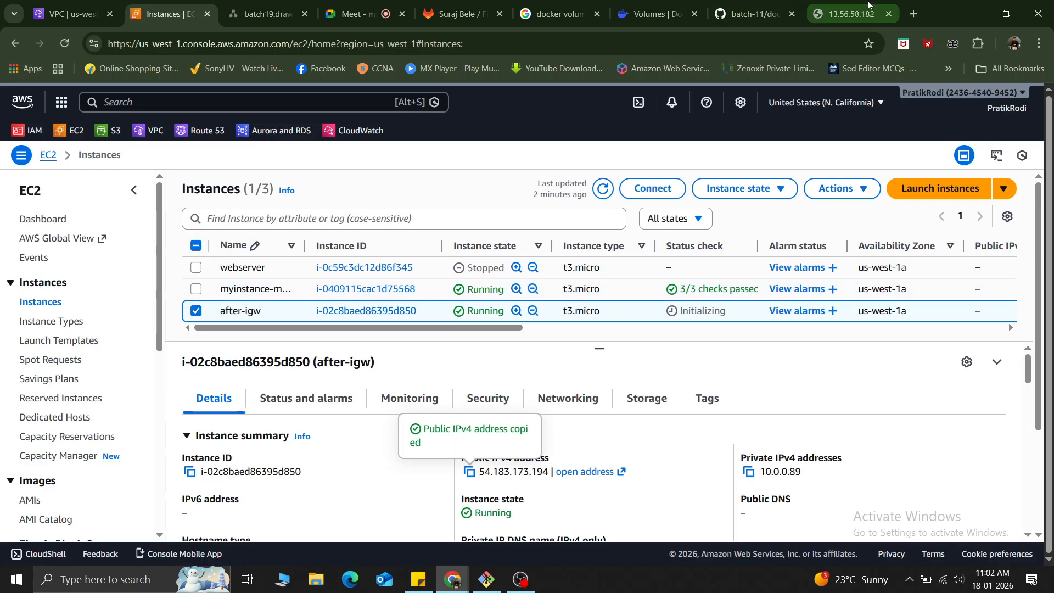
left_click(914, 15)
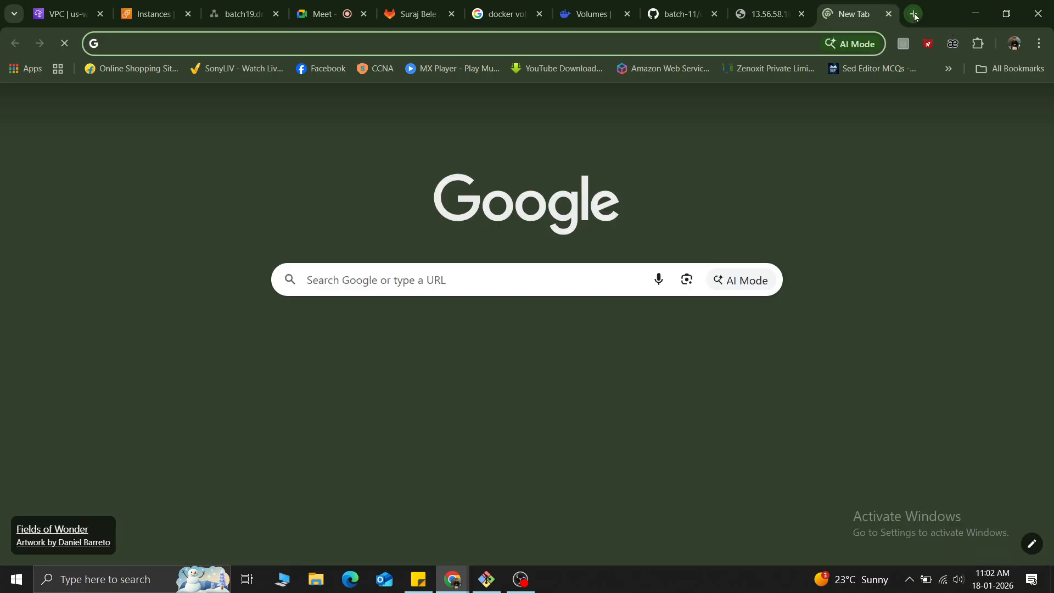
key("ctrl+v")
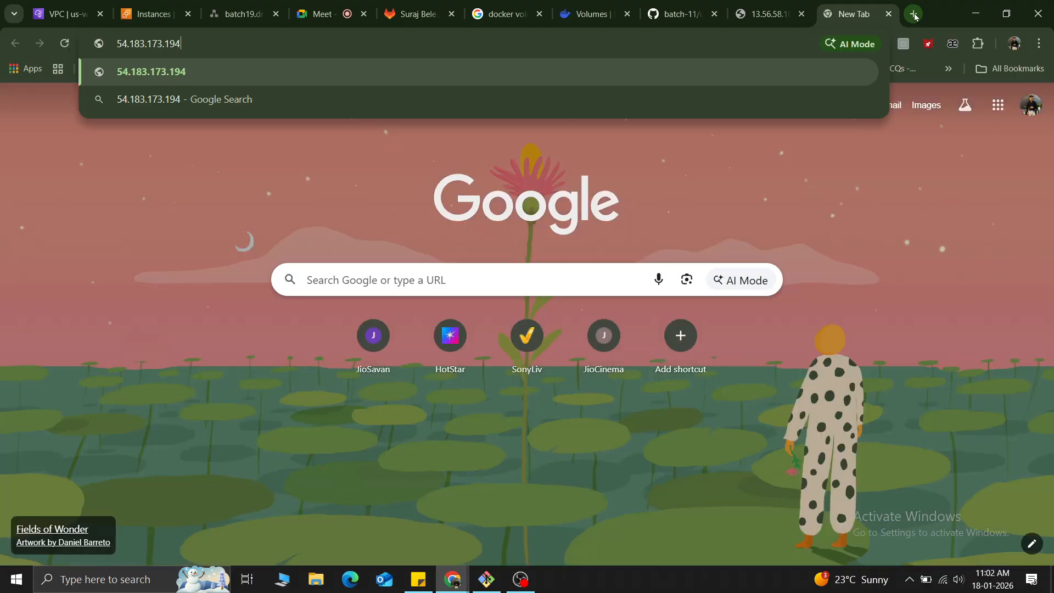
key("Return")
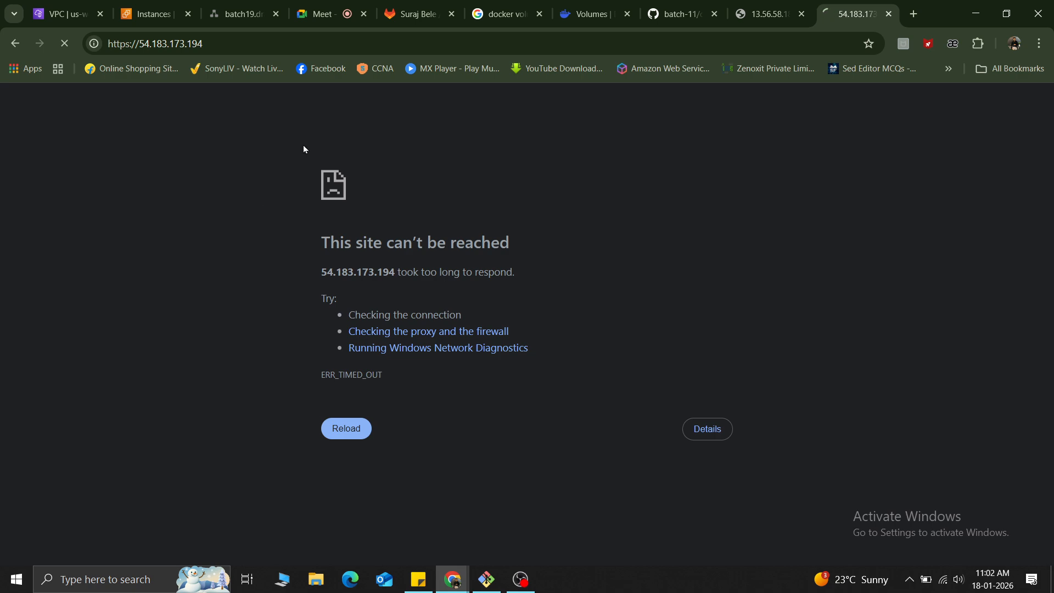
left_click(137, 52)
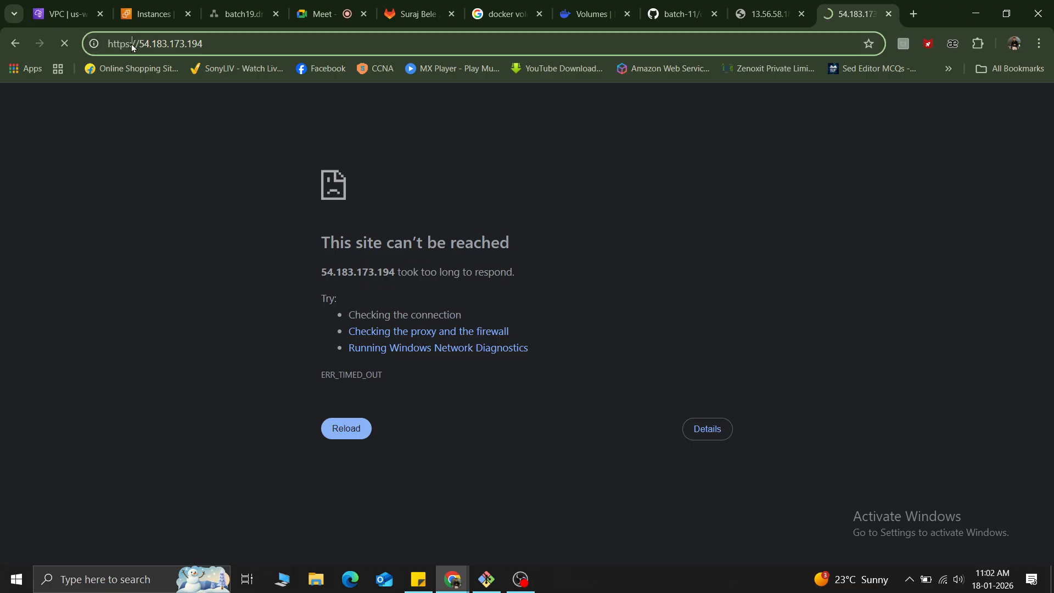
left_click(139, 49)
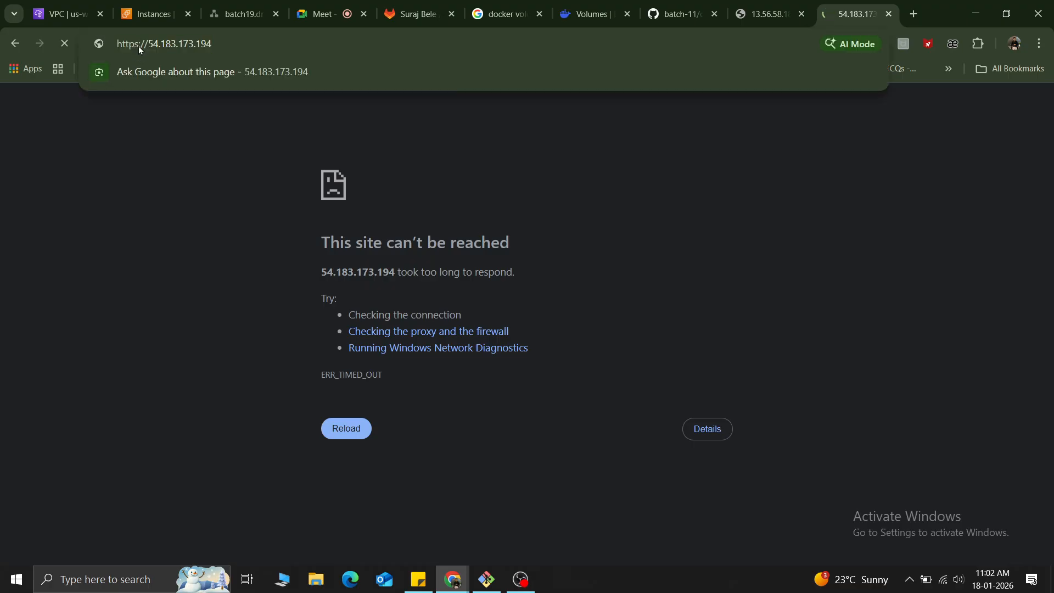
key("BackSpace")
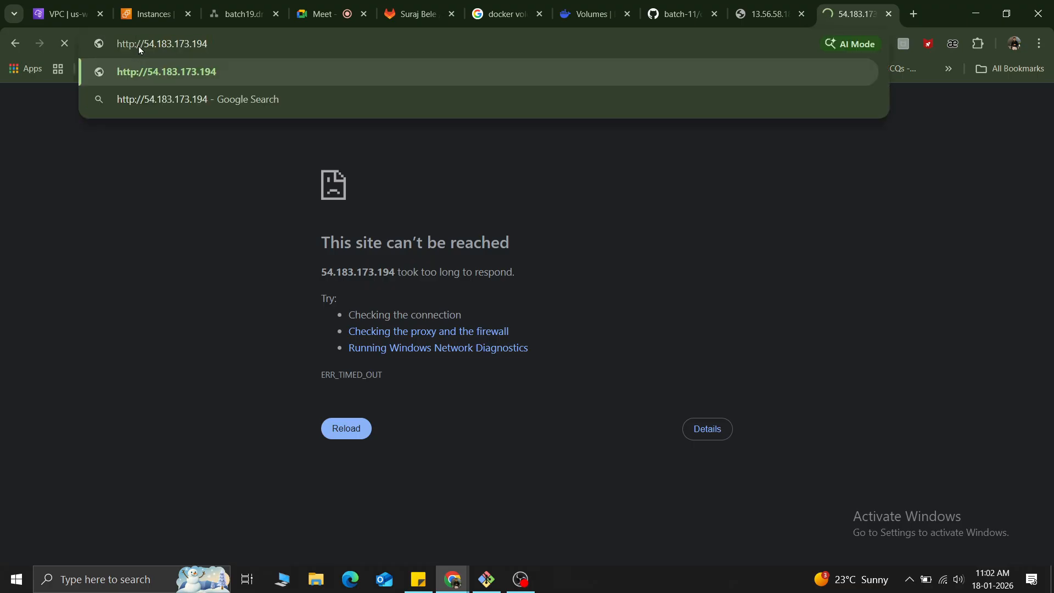
key("Return")
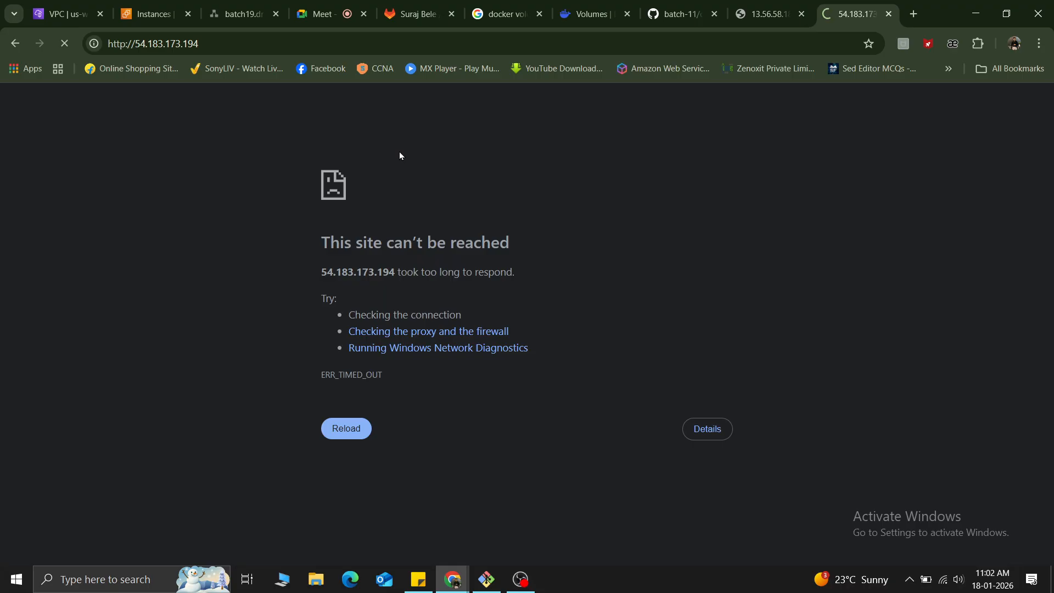
key("F5")
Review the details, routes and explicit subnet associations of the my-vpc-my-route route table.
left_click(147, 13)
left_click(67, 9)
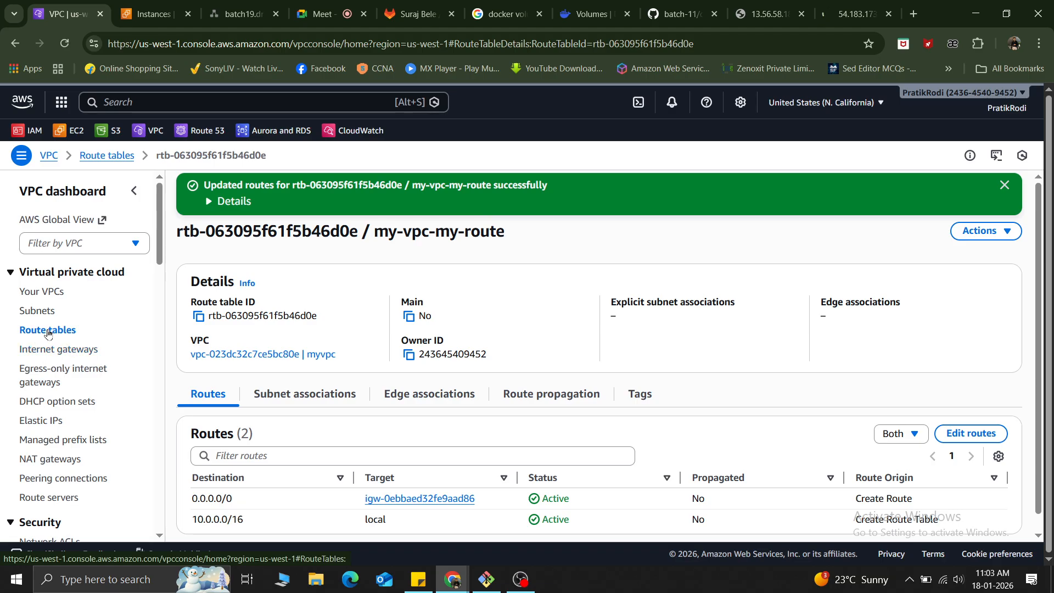
scroll(602, 371, "down", 1)
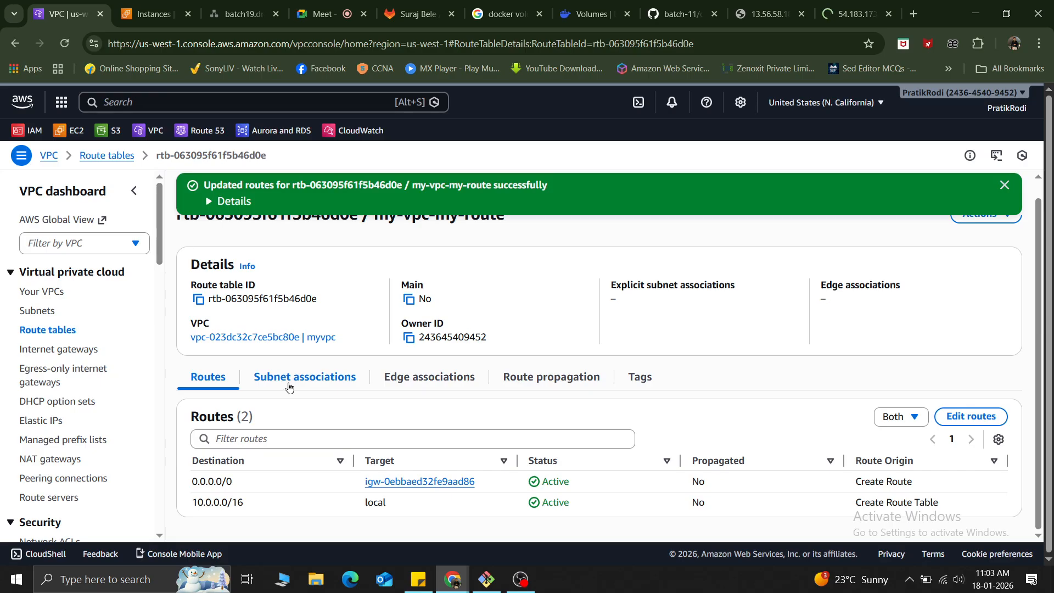
scroll(289, 387, "up", 1)
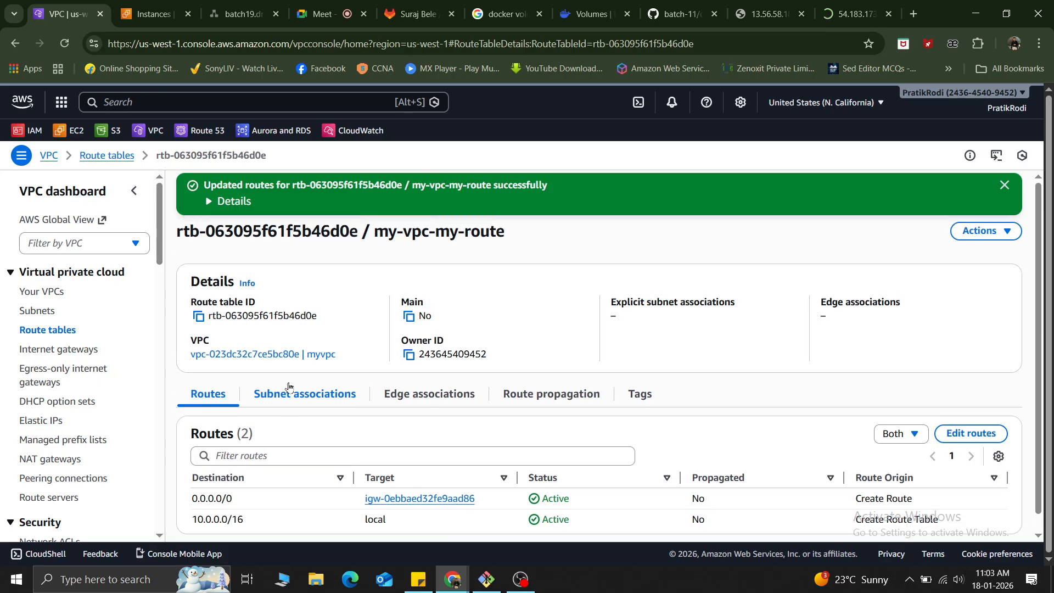
In the network diagram, delete the connector between the sales subnet and the route table, and move the route table shape away from sales.
left_click(231, 13)
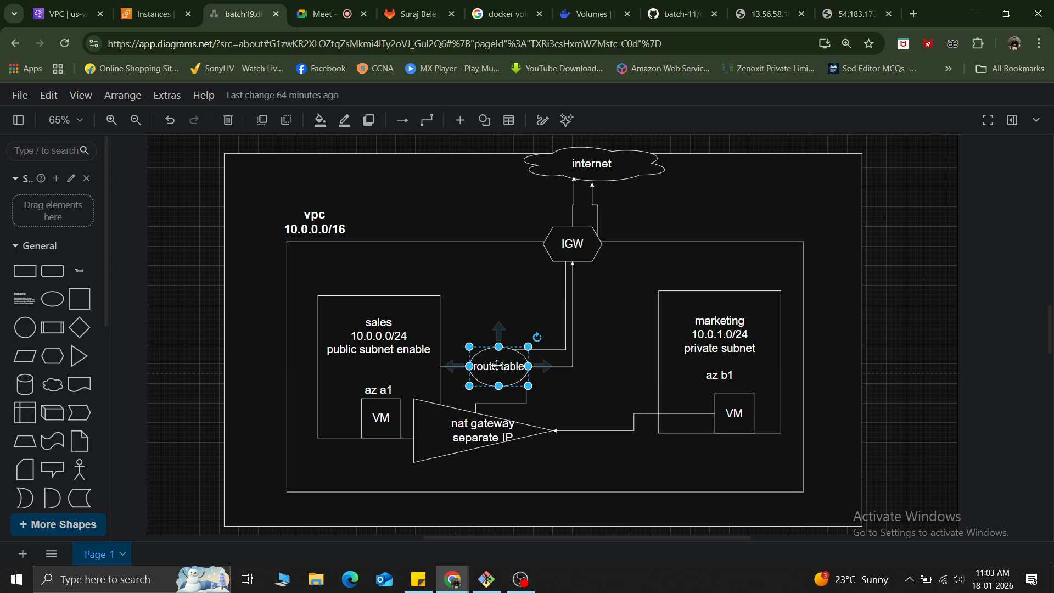
left_click(473, 350)
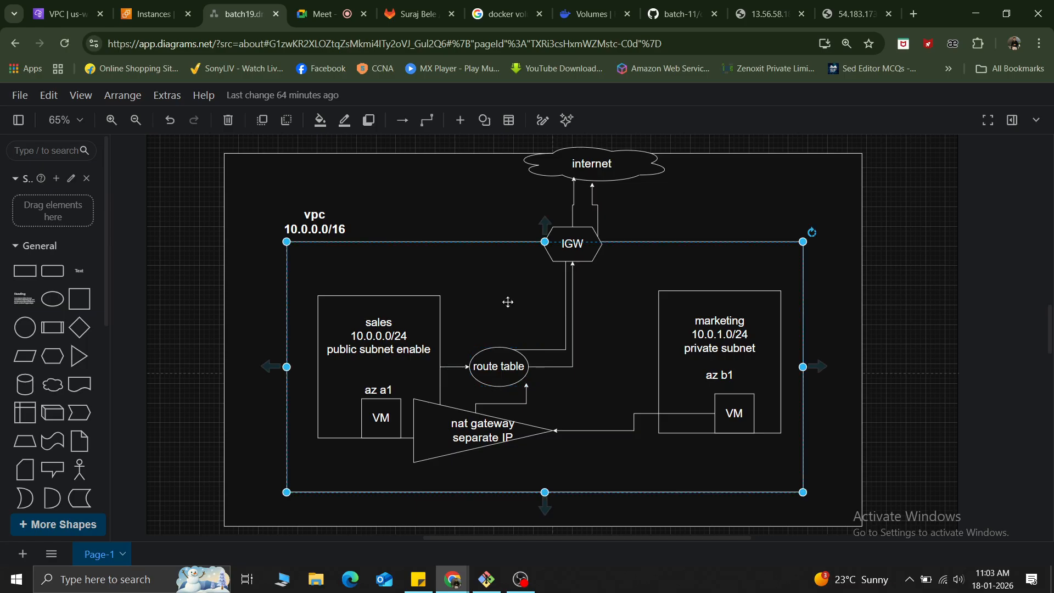
left_click(454, 366)
key("Delete")
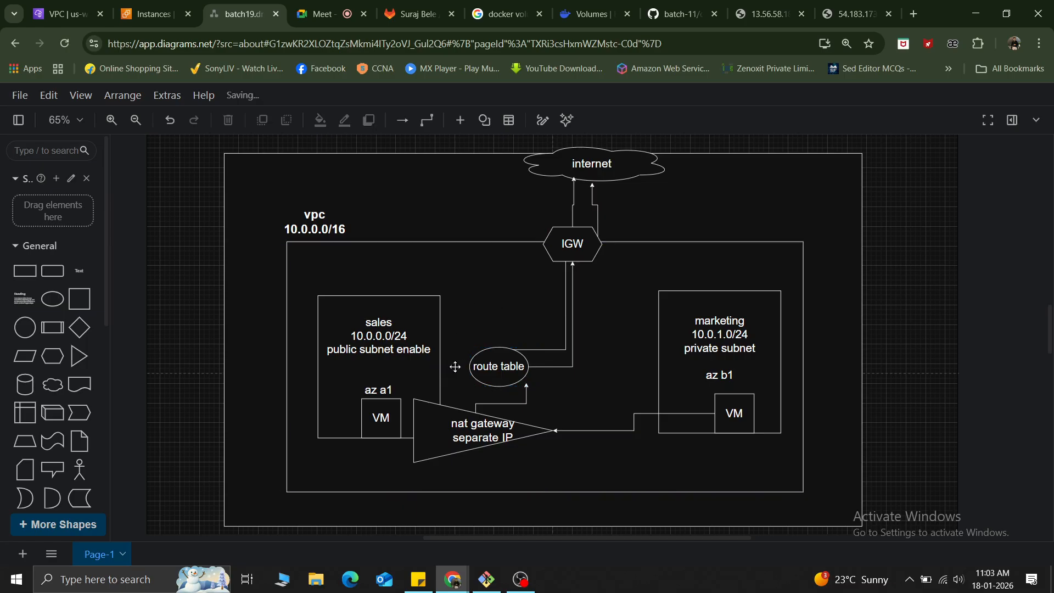
left_click_drag(498, 366, 567, 368)
left_click(487, 332)
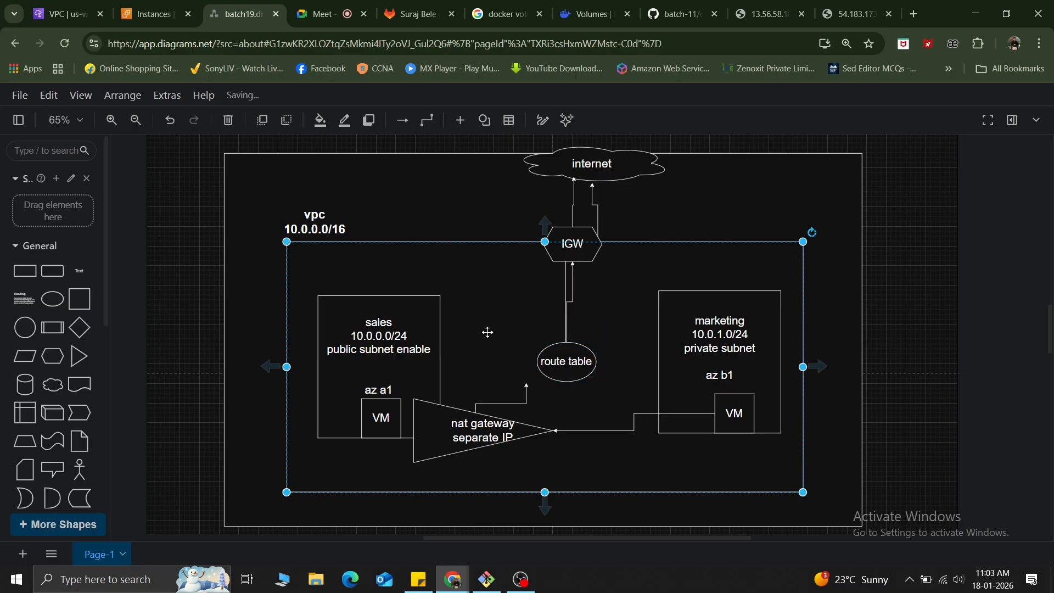
Move the route table shape back beside the sales subnet and draw a connector from sales to the route table.
left_click(377, 362)
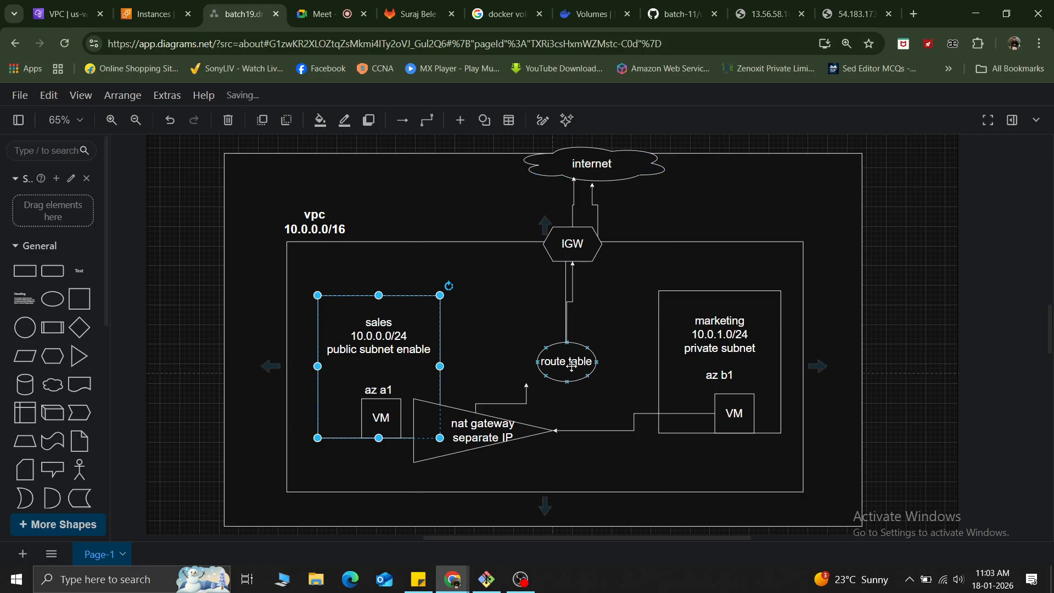
left_click_drag(570, 360, 490, 351)
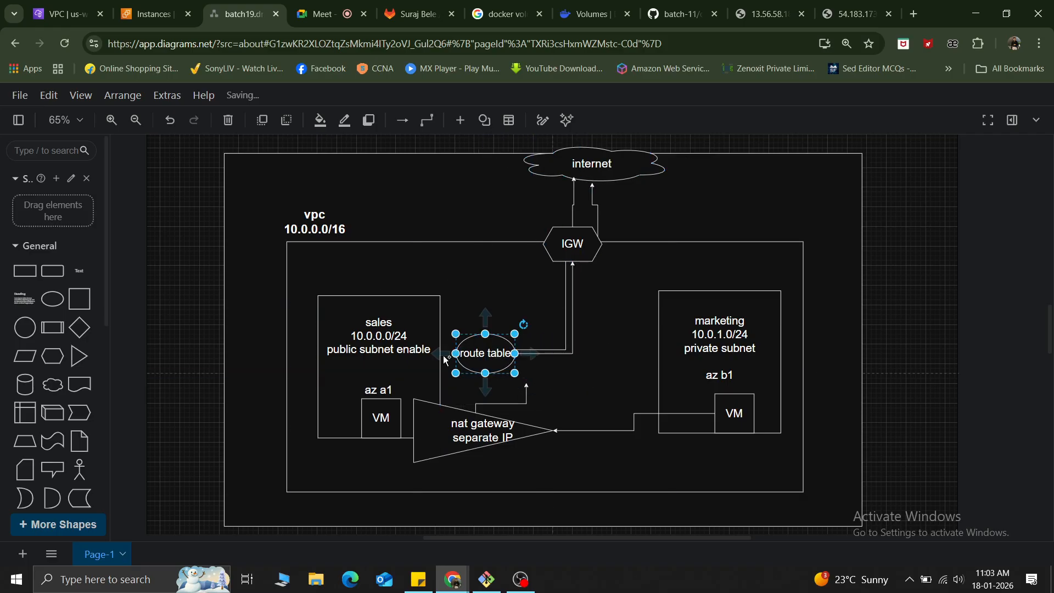
left_click(509, 277)
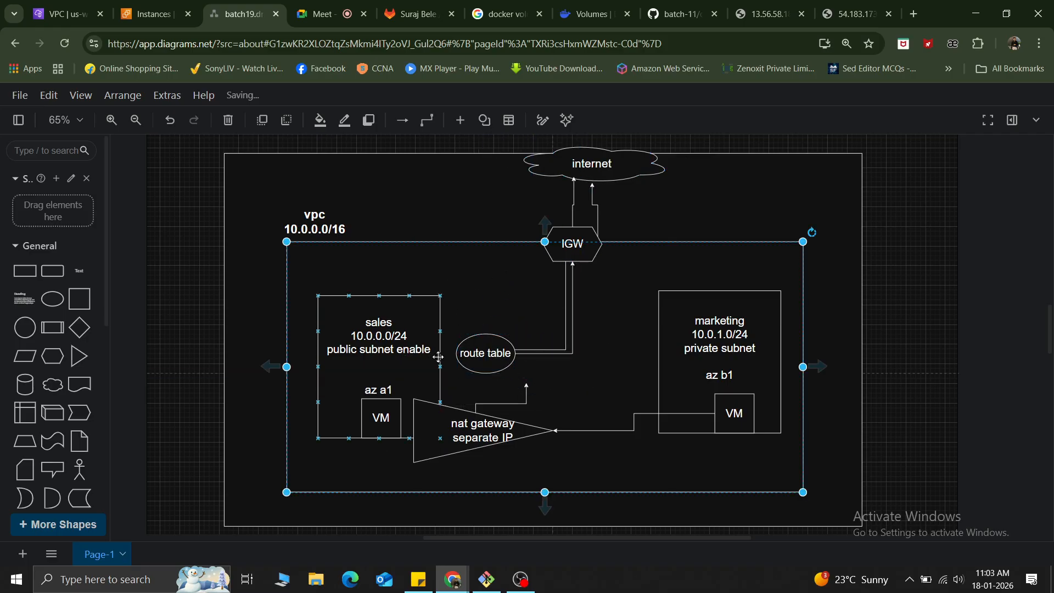
left_click_drag(441, 367, 467, 353)
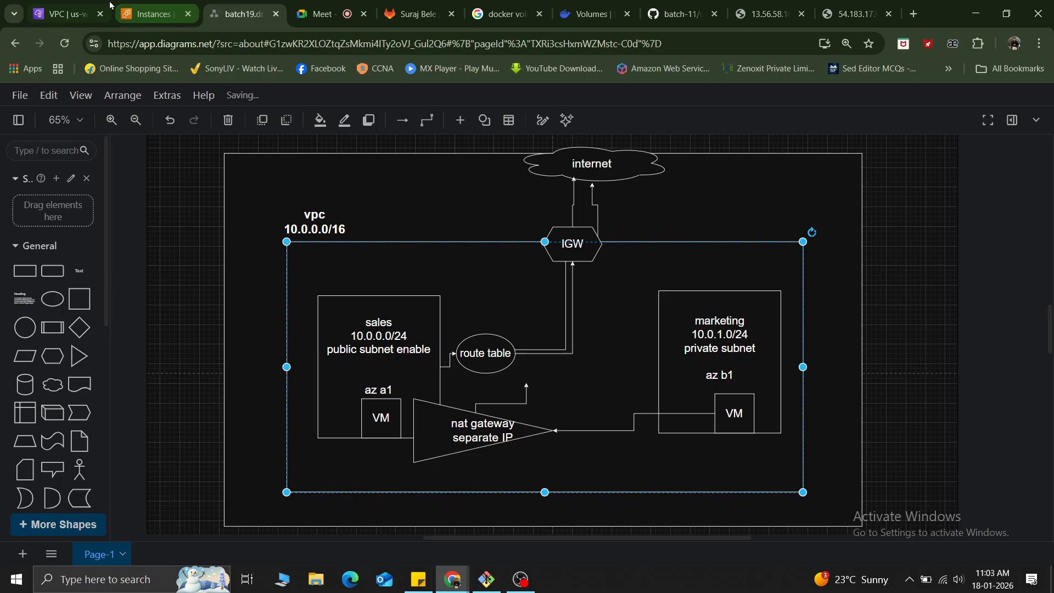
Associate the public-subnet-sales subnet with the my-vpc-my-route route table and save the associations.
left_click(75, 5)
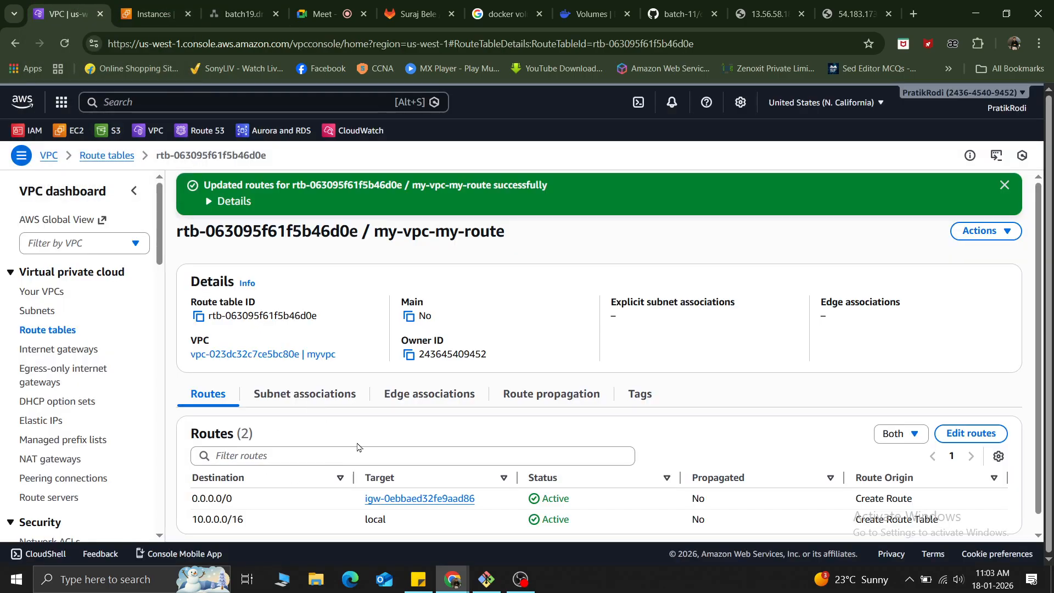
left_click(318, 400)
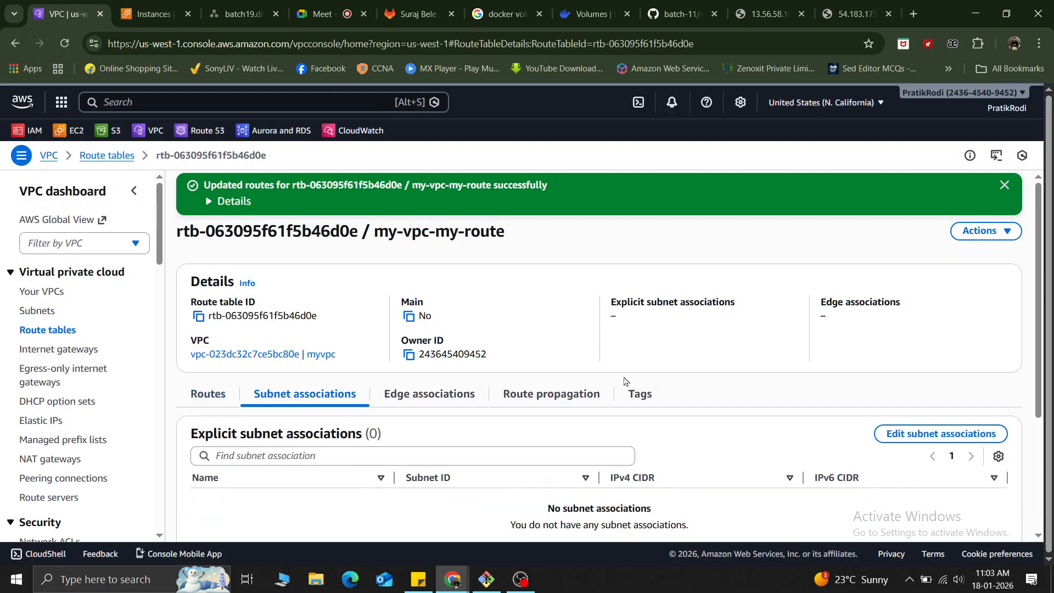
left_click(900, 434)
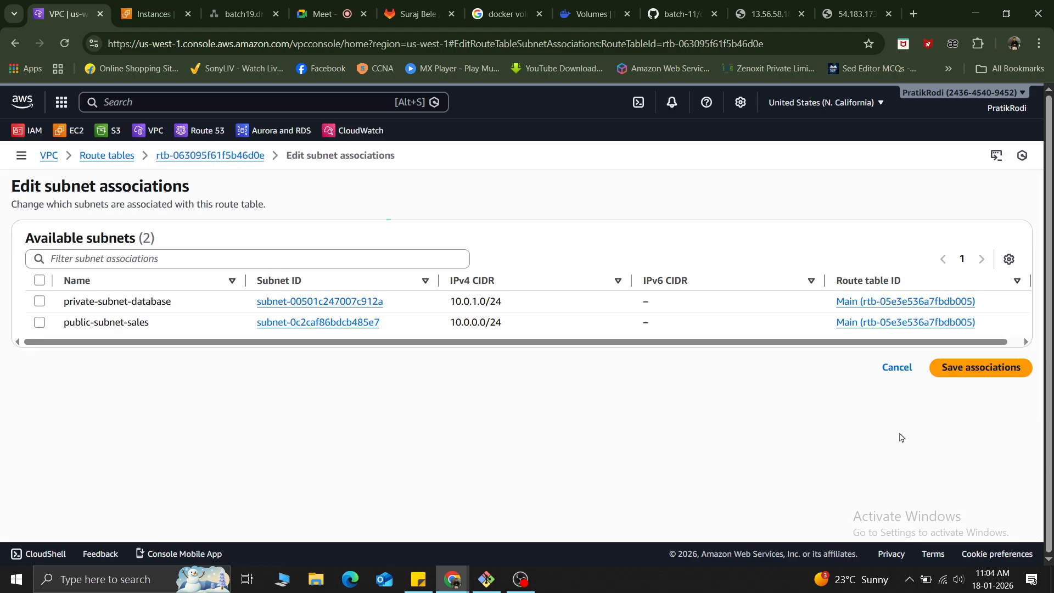
left_click(39, 323)
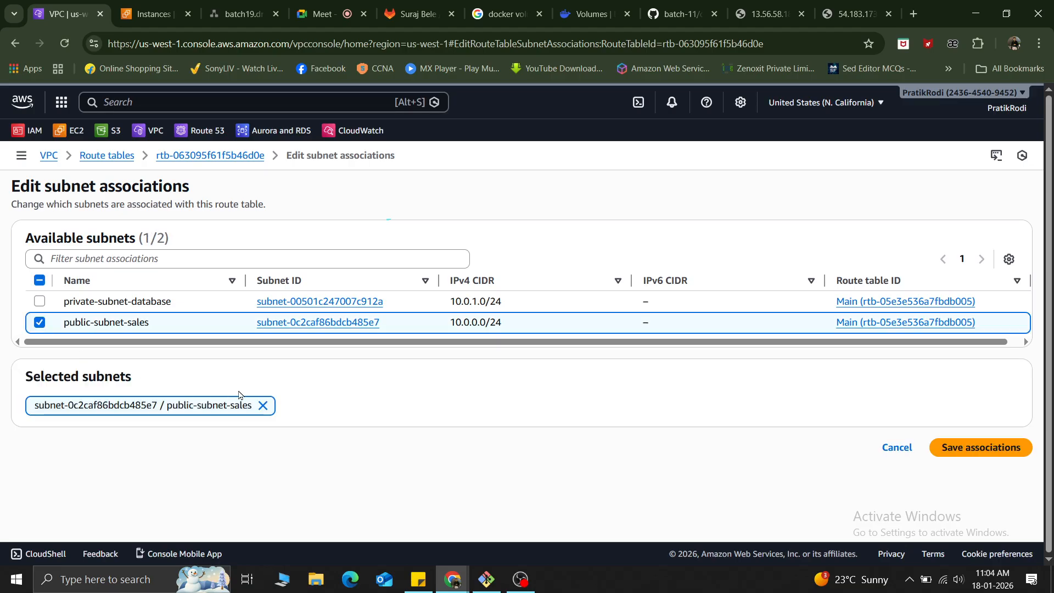
left_click(972, 453)
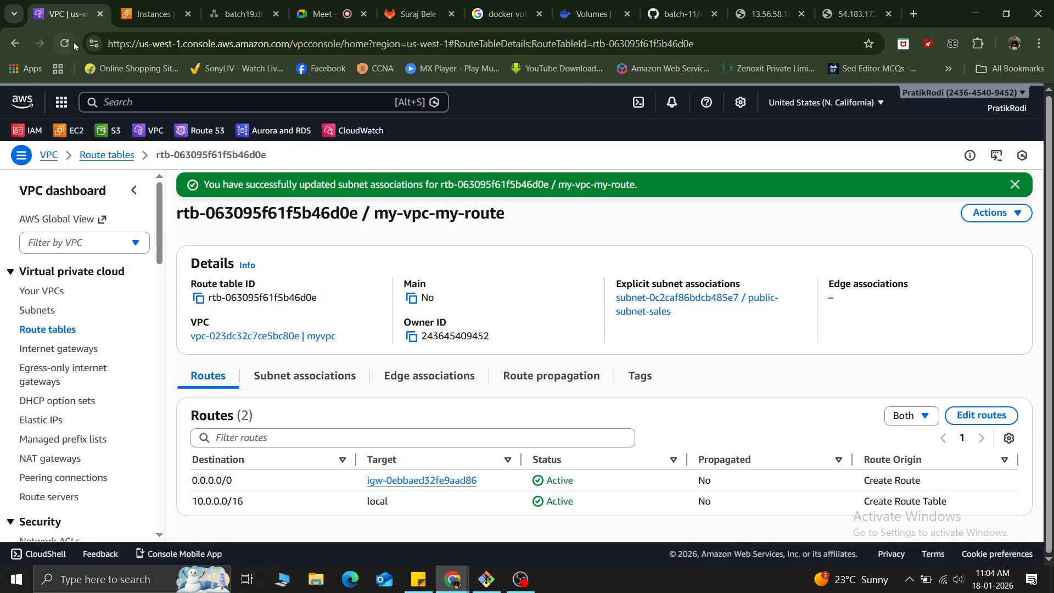
left_click(867, 4)
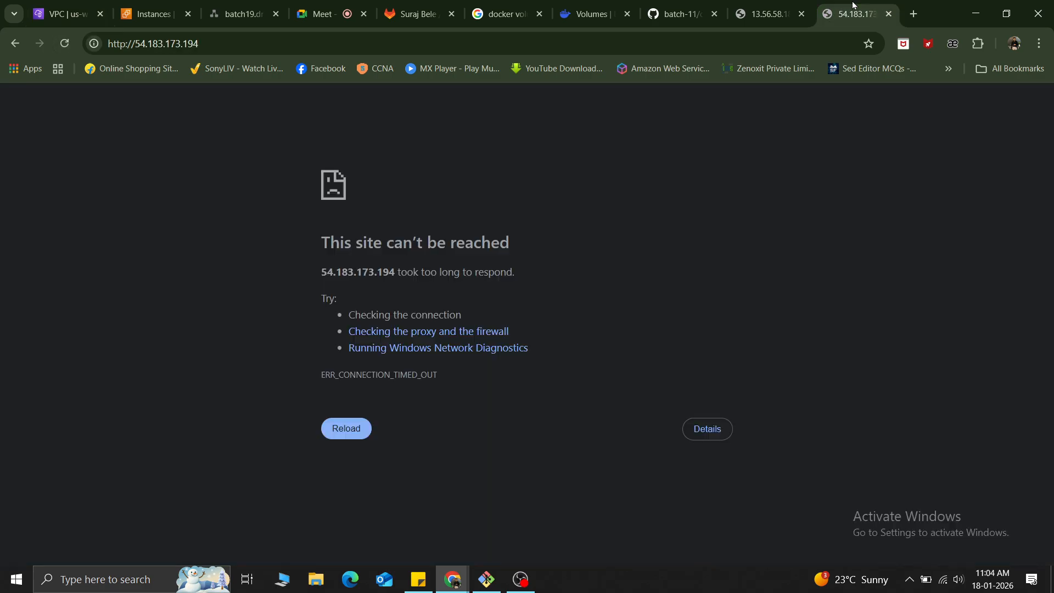
left_click(62, 45)
left_click(66, 44)
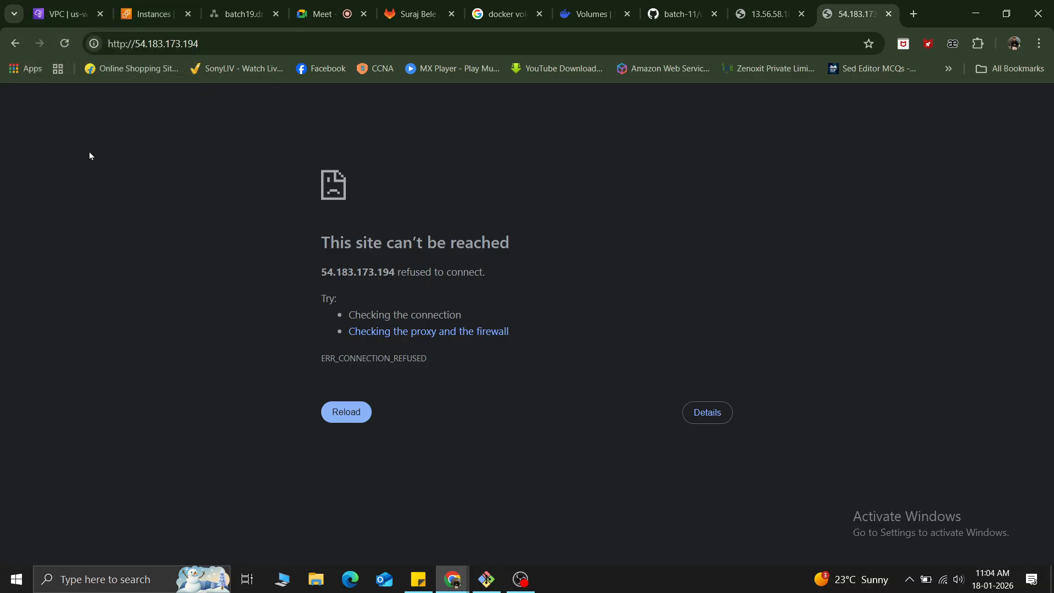
Refresh the instances list, check the inbound and outbound security rules of after-igw, and return to its web page.
left_click(127, 12)
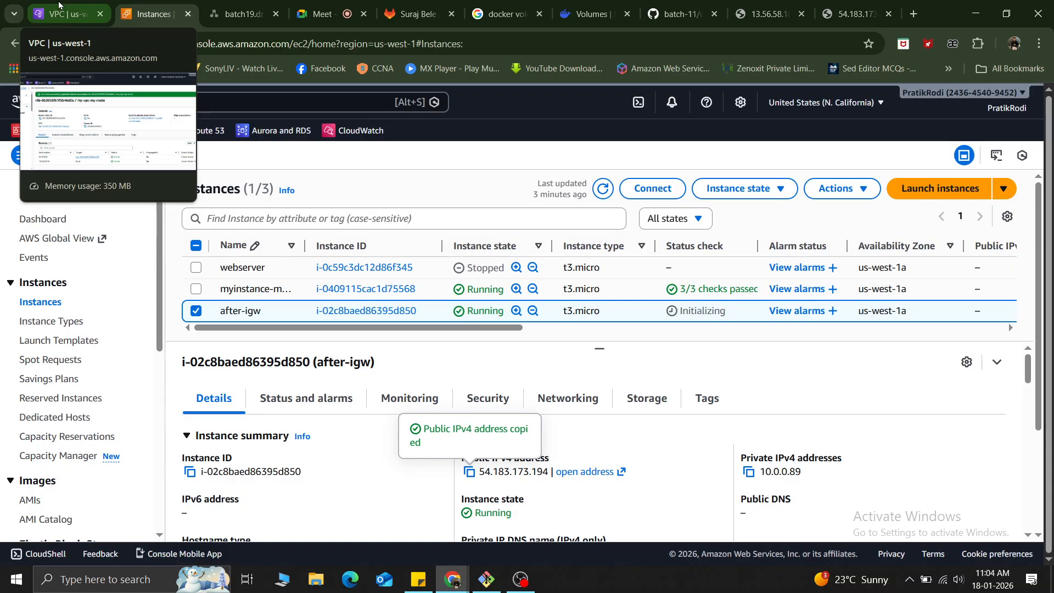
left_click(602, 191)
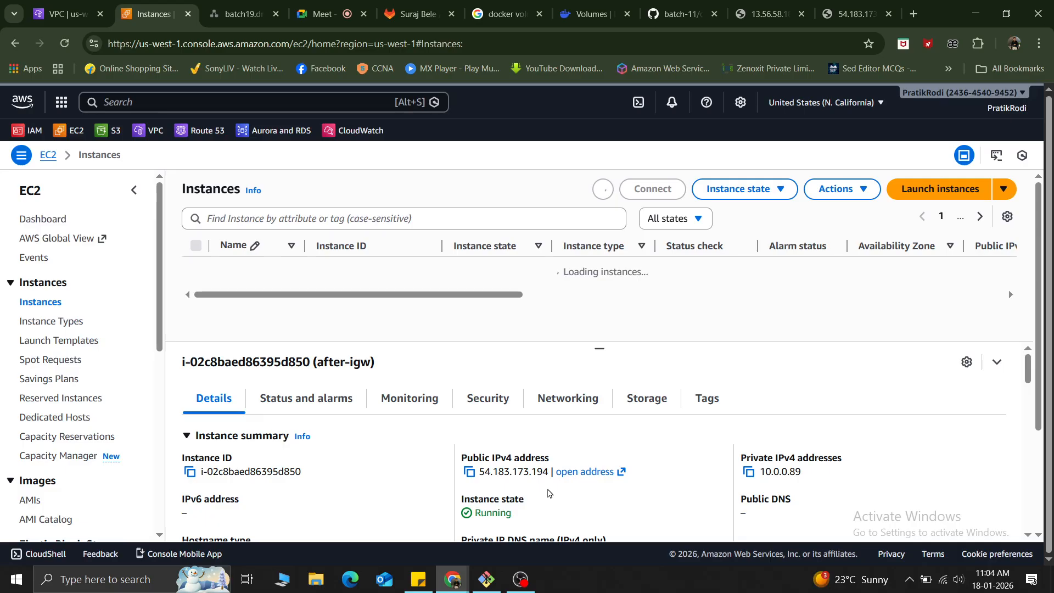
left_click(488, 399)
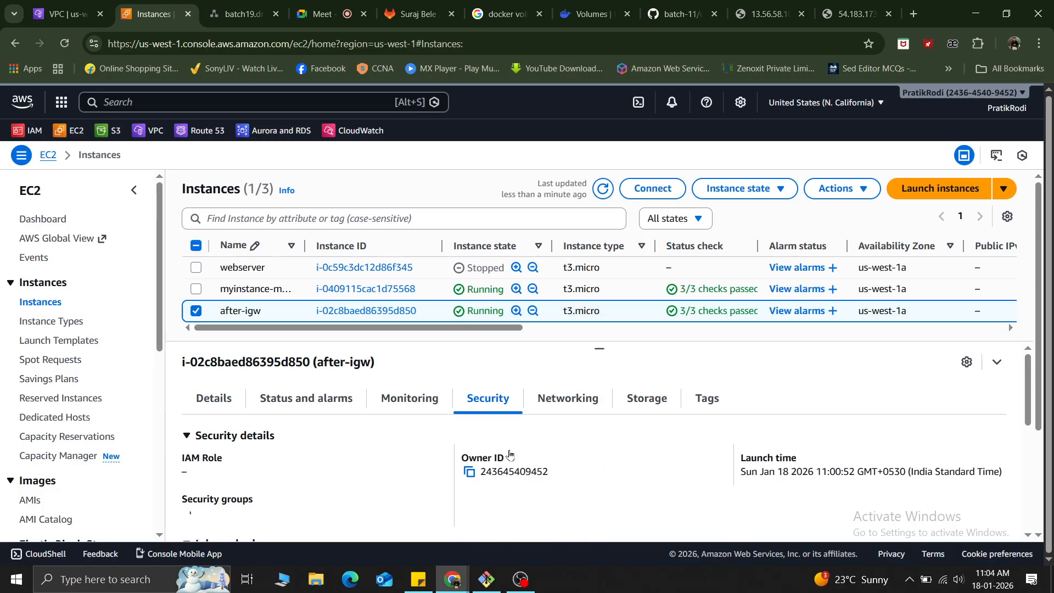
scroll(561, 477, "down", 5)
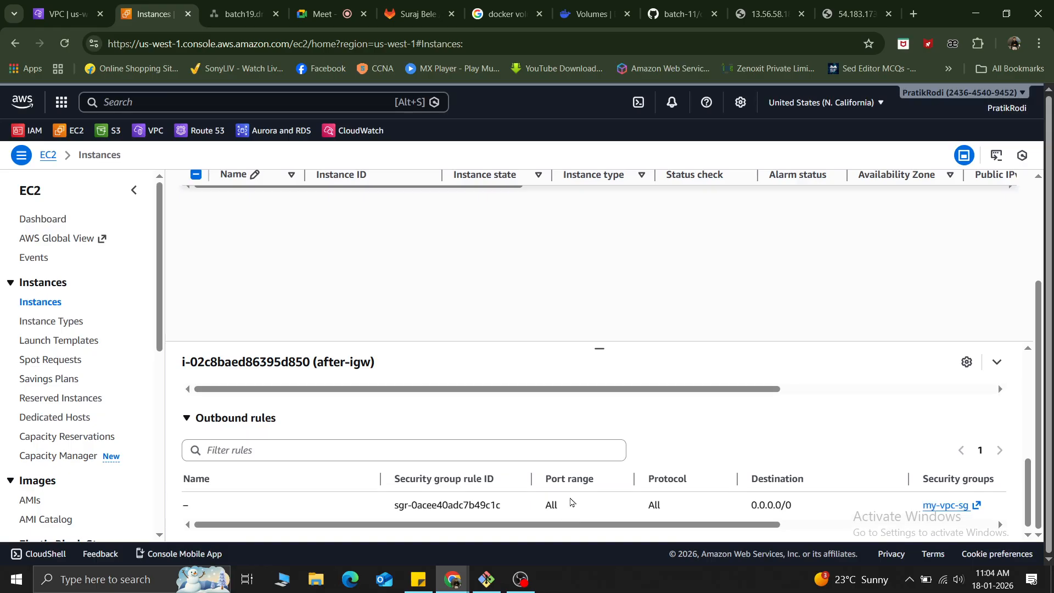
scroll(571, 502, "up", 3)
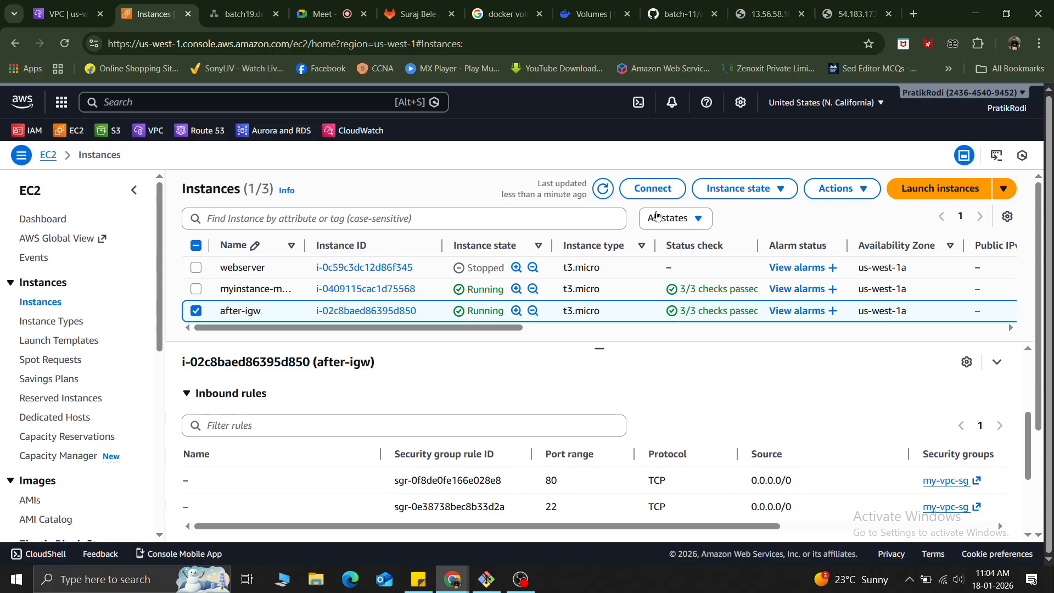
left_click(848, 14)
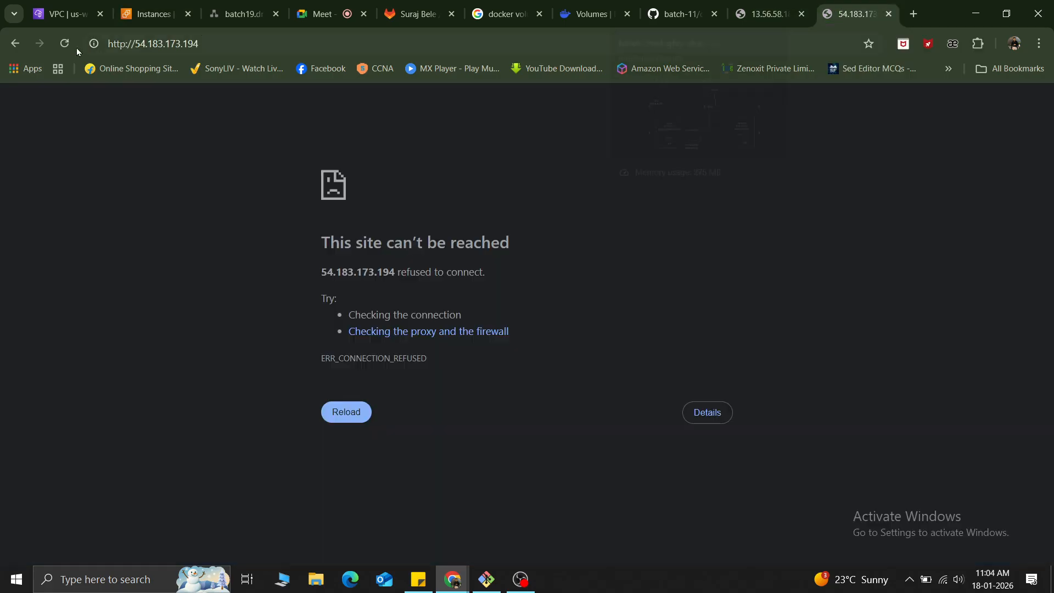
left_click(65, 43)
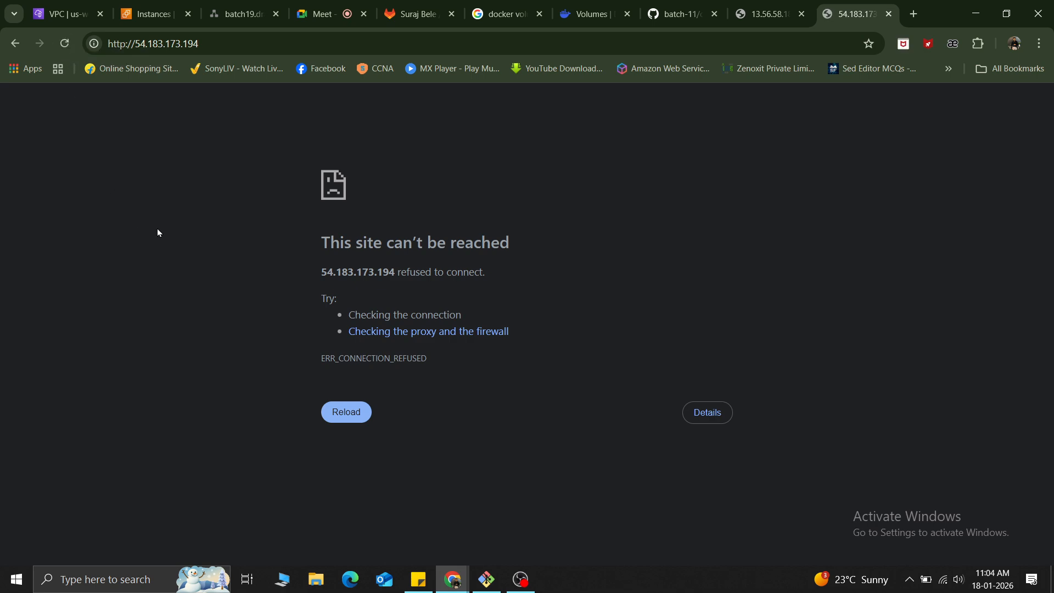
left_click(141, 7)
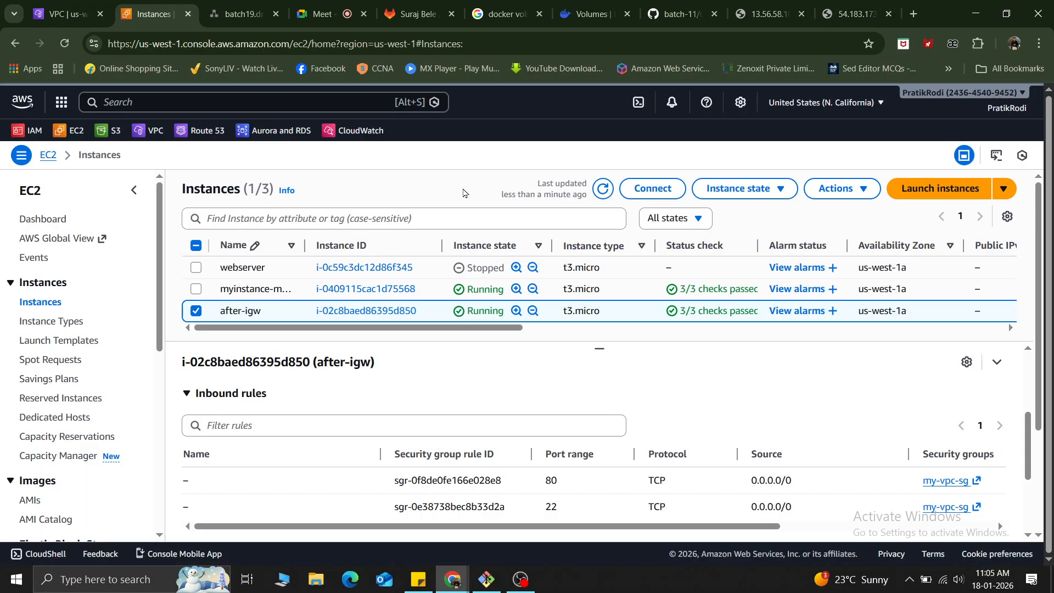
left_click(935, 194)
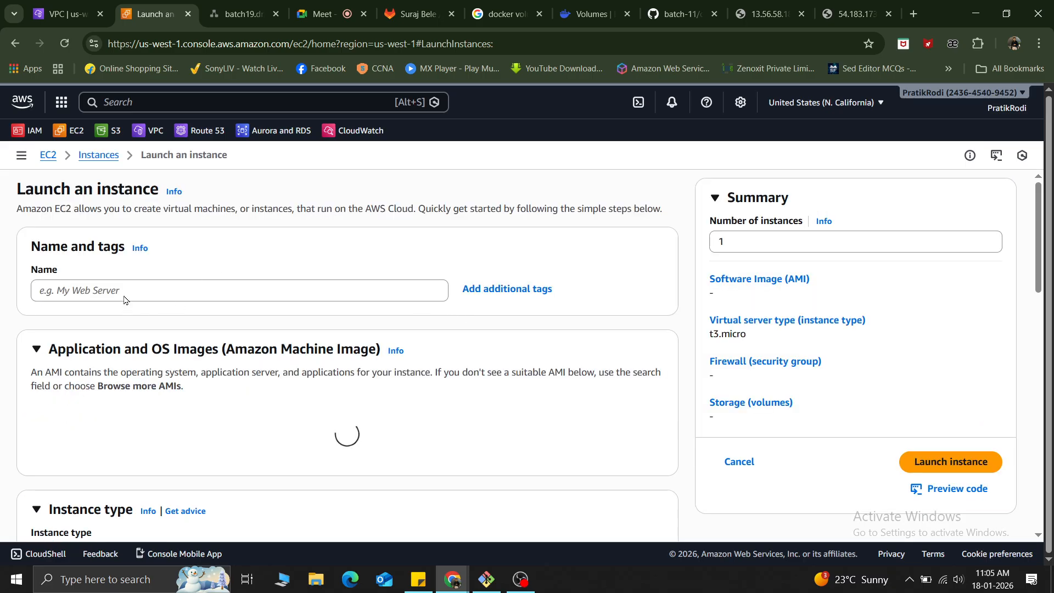
Name the new instance "new-after asso".
left_click(124, 297)
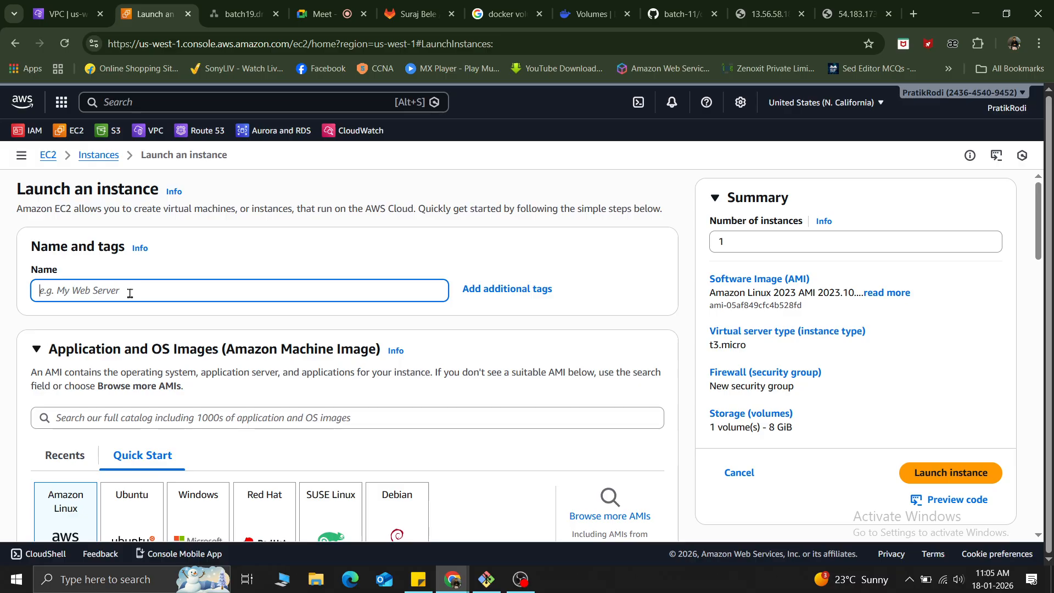
type("new")
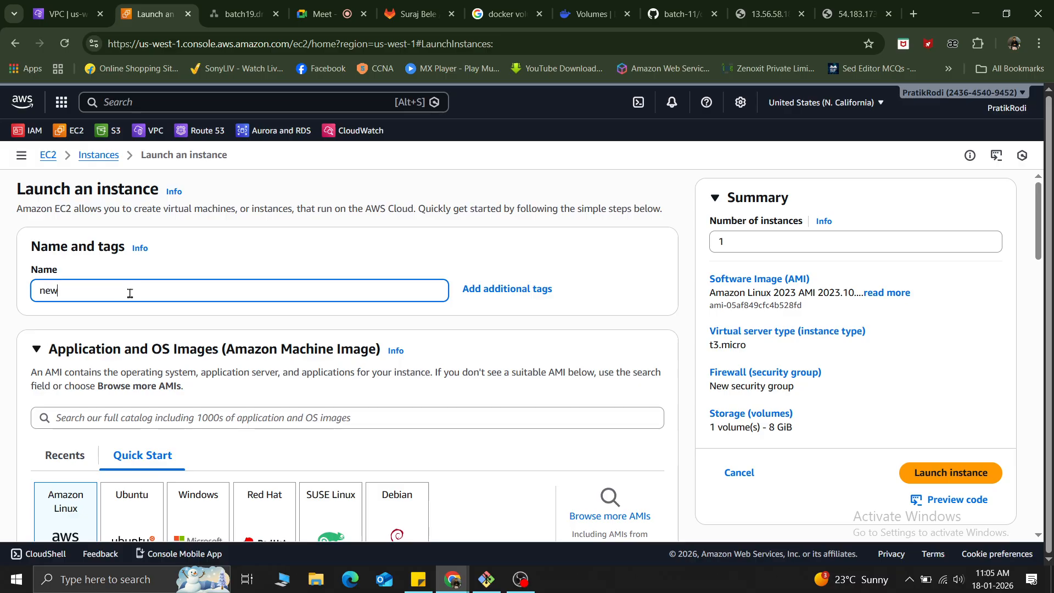
left_click(209, 269)
scroll(220, 269, "down", 3)
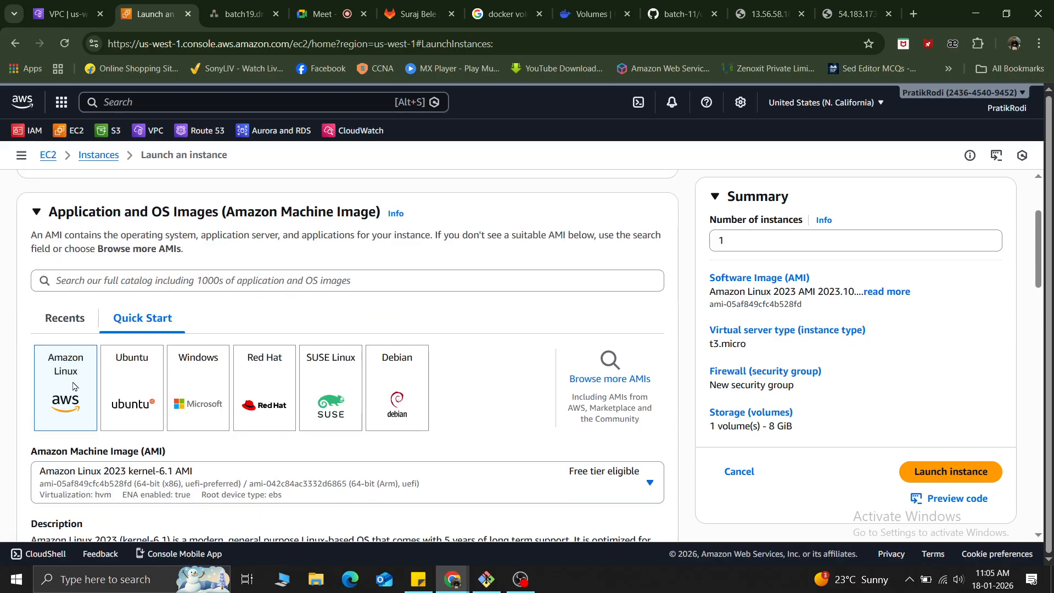
scroll(194, 435, "up", 3)
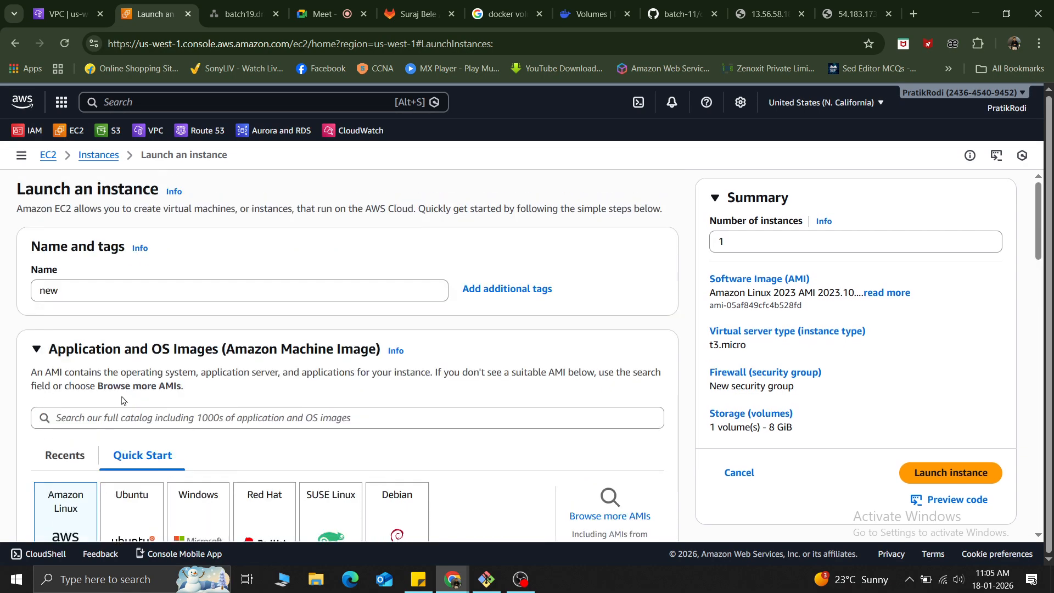
left_click(73, 296)
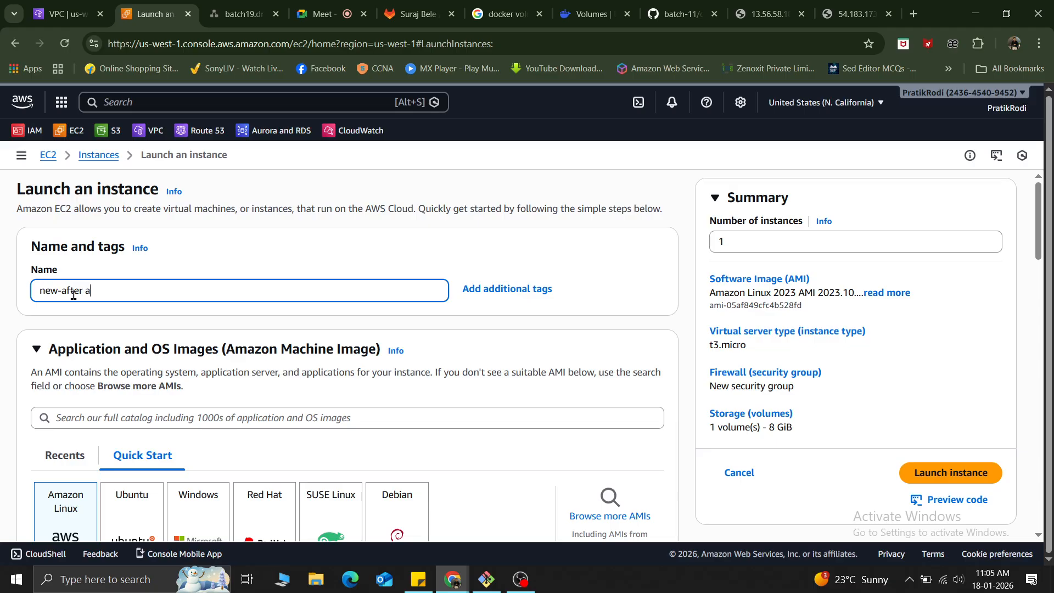
type("-after aso")
key("BackSpace")
type("sociations")
left_click(258, 324)
Select the Ubuntu Server 24.04 LTS image for the new instance.
scroll(257, 325, "down", 3)
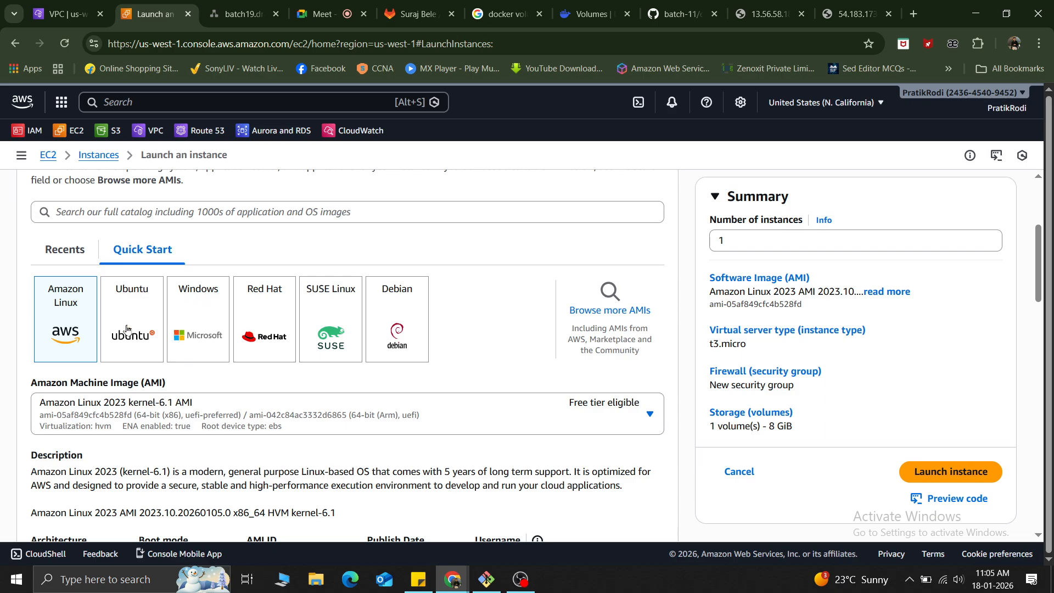
scroll(272, 447, "down", 3)
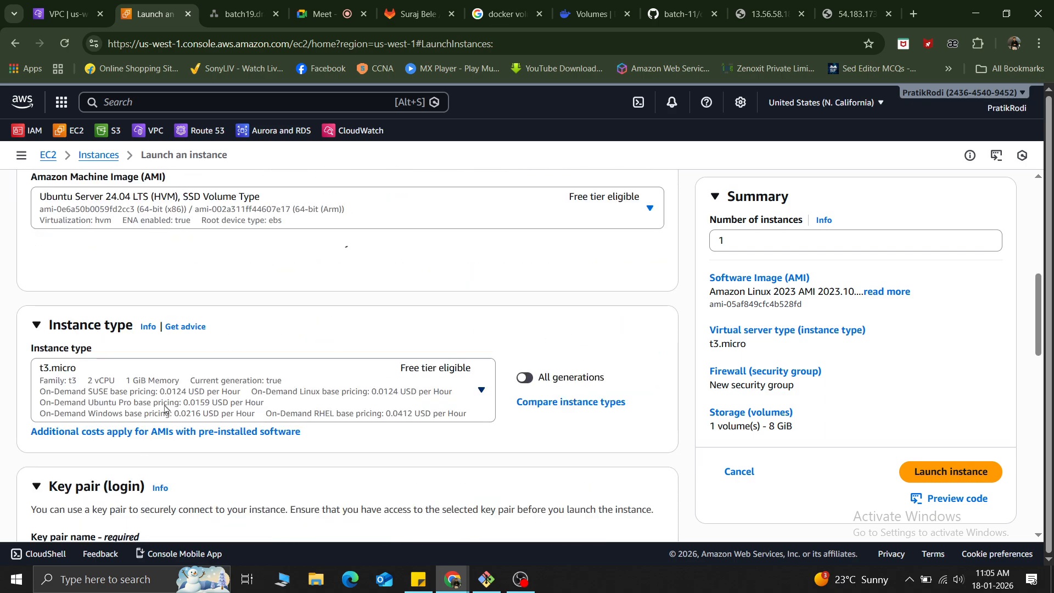
scroll(165, 409, "down", 3)
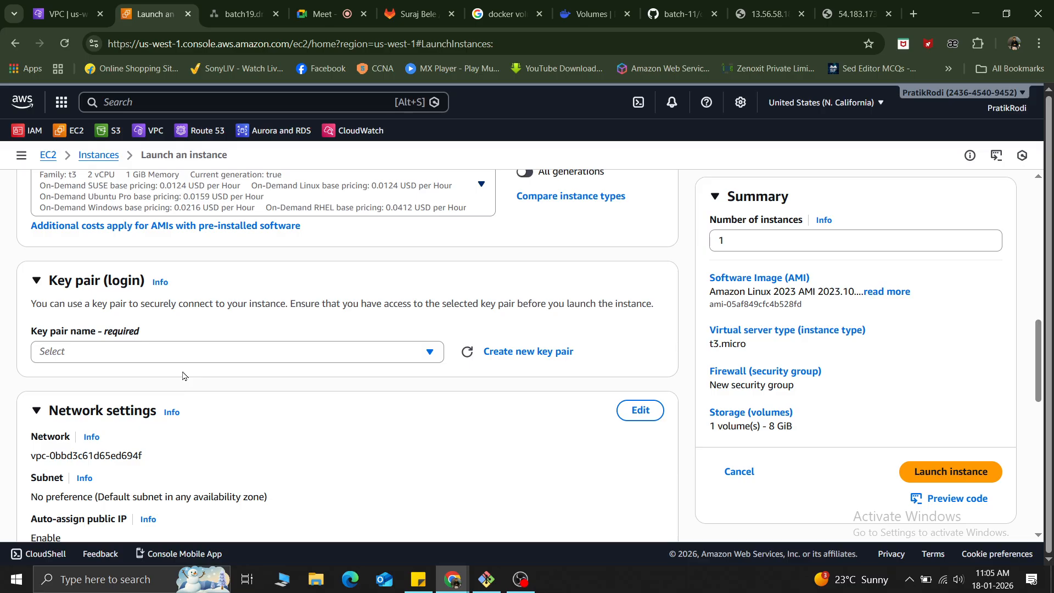
Examine the resource map of the default VPC, from its subnets through the route table to the internet gateway.
left_click(63, 14)
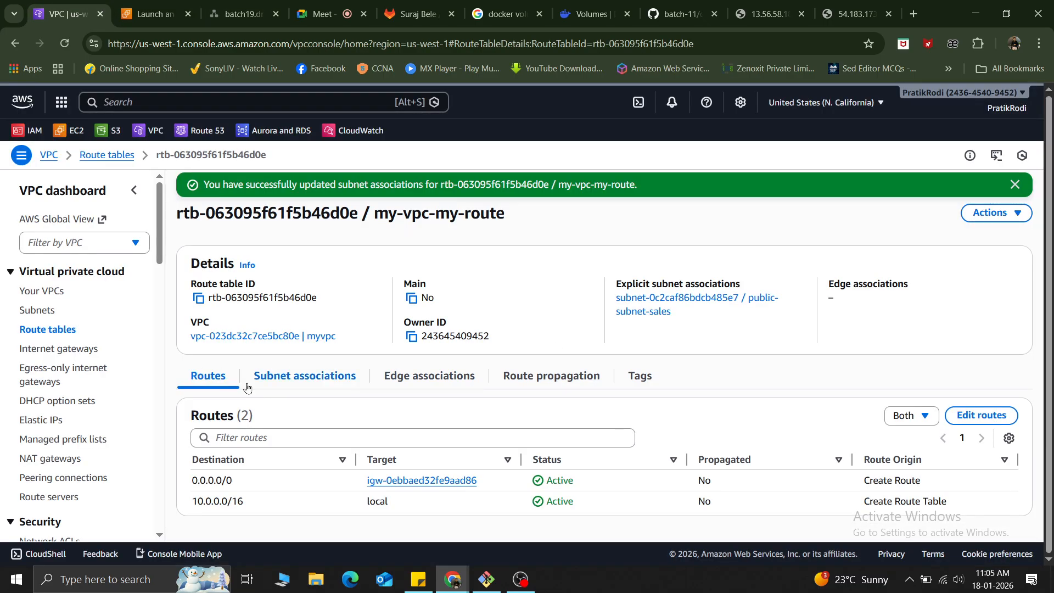
left_click(32, 293)
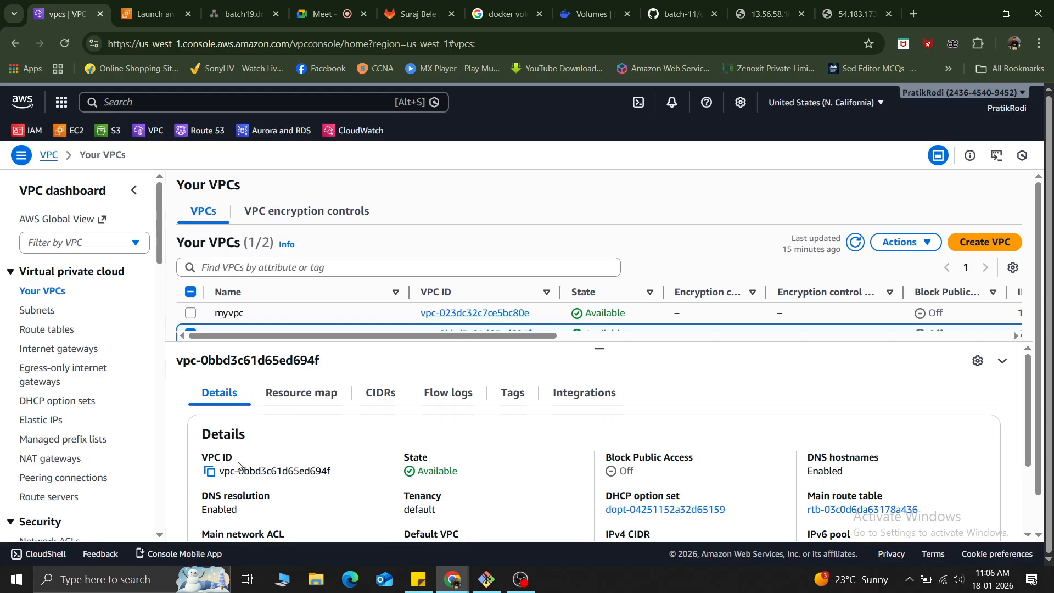
left_click(306, 396)
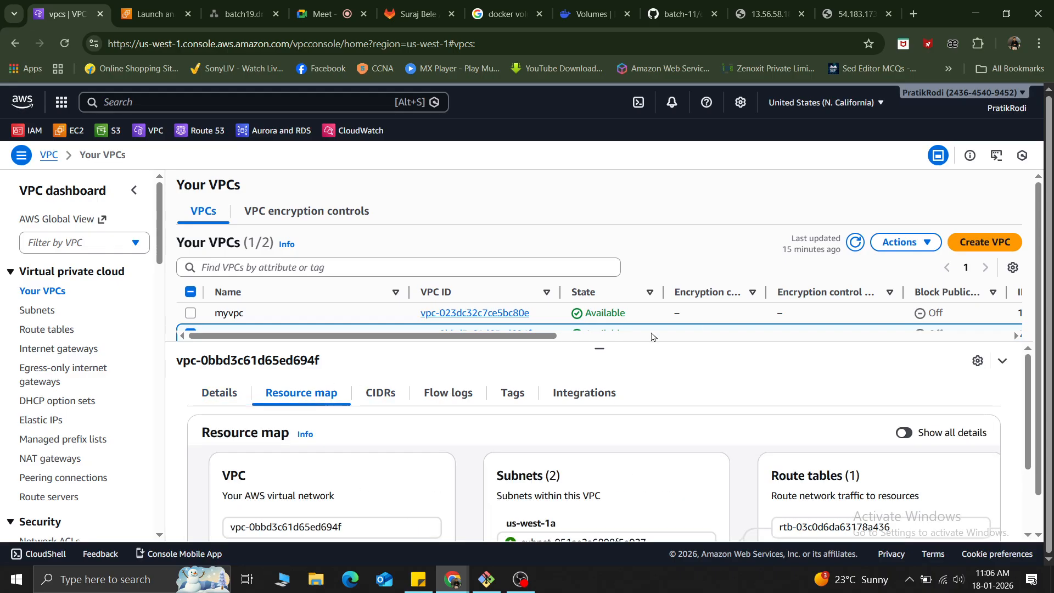
scroll(311, 427, "down", 2)
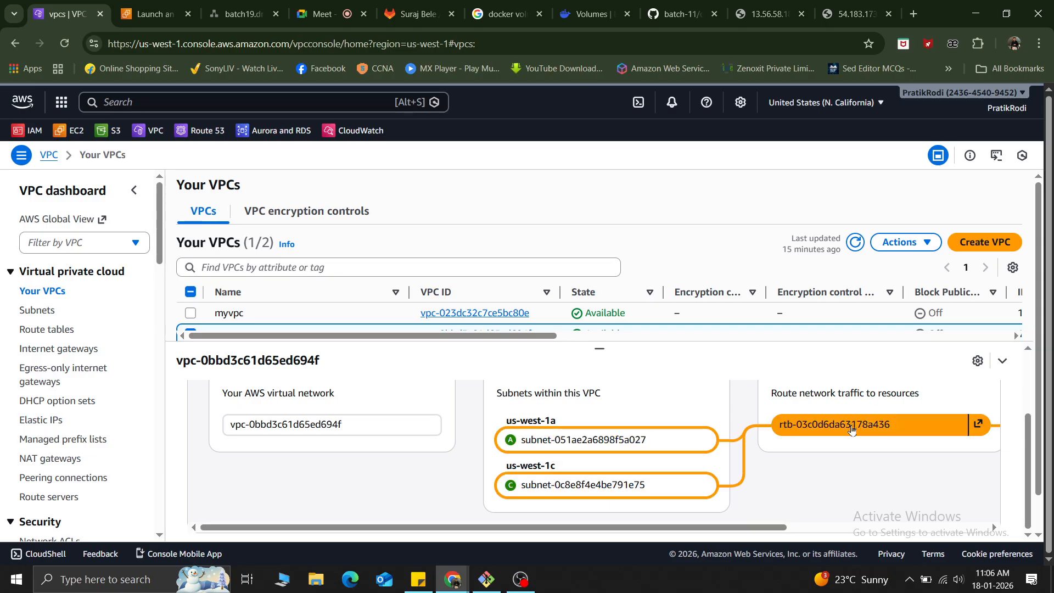
scroll(851, 430, "right", 5)
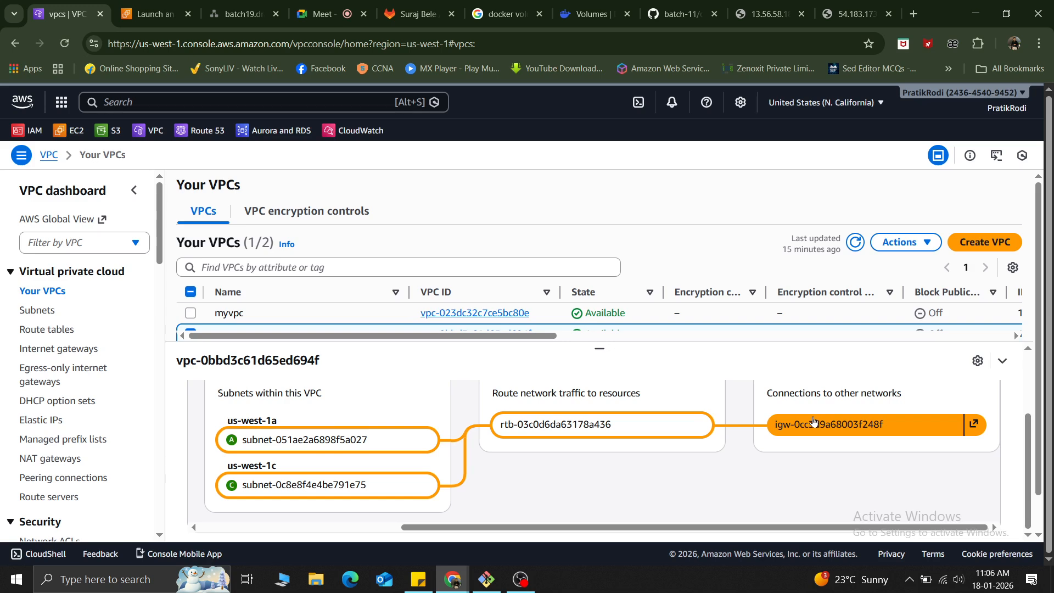
scroll(813, 421, "left", 5)
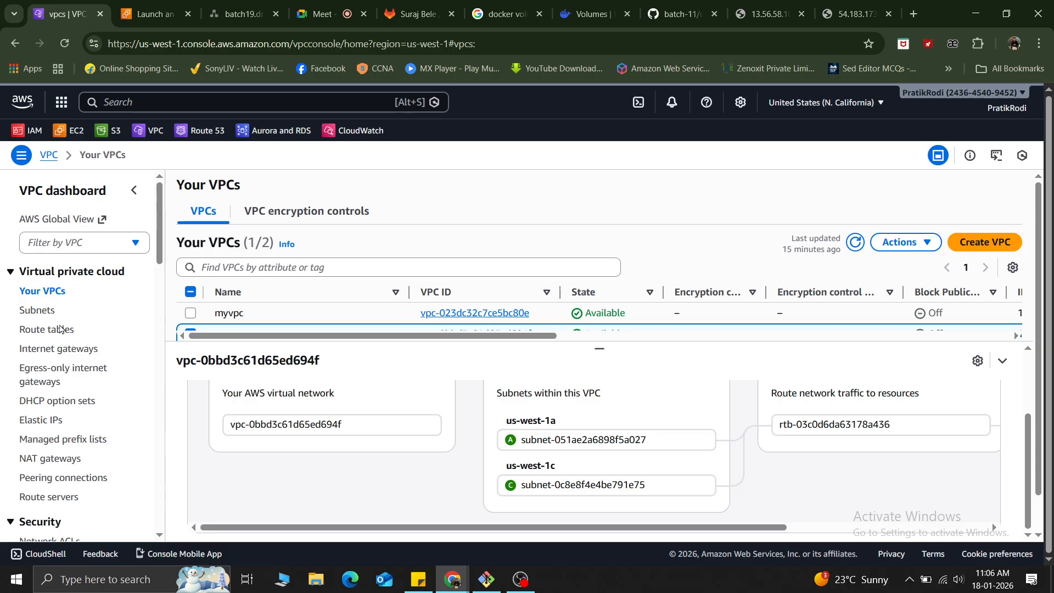
Review the propagation, associations, routes and details of the my-vpc-my-route route table, and reload the after-igw web page.
left_click(51, 330)
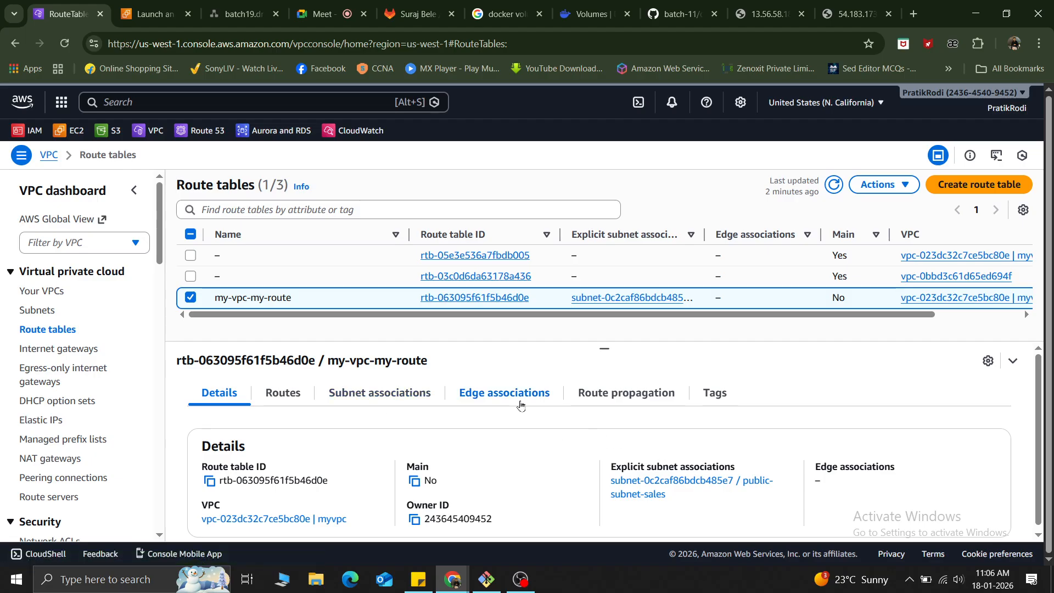
left_click(619, 402)
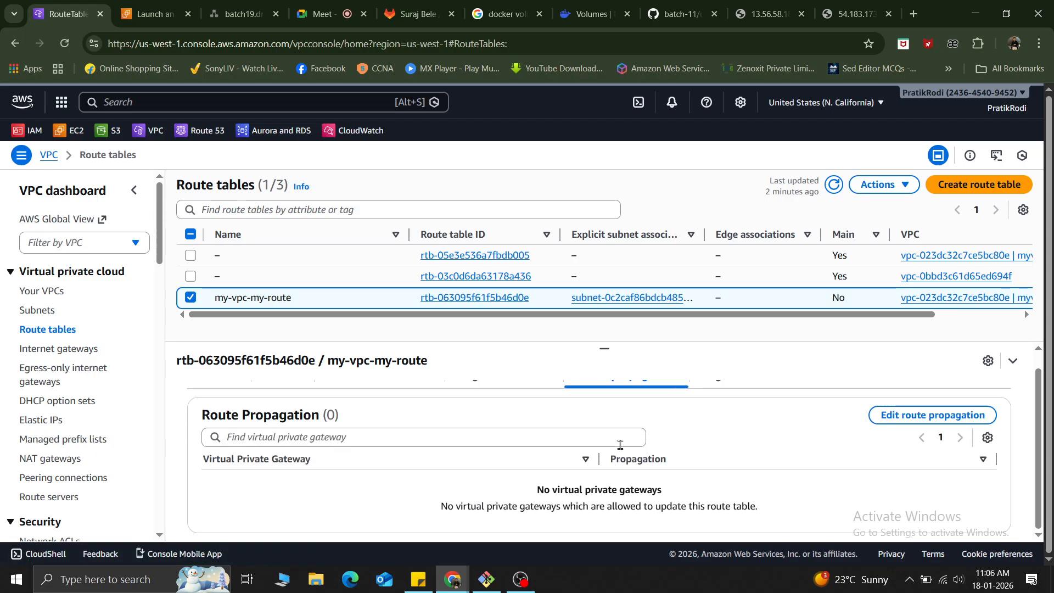
left_click(508, 401)
left_click(381, 394)
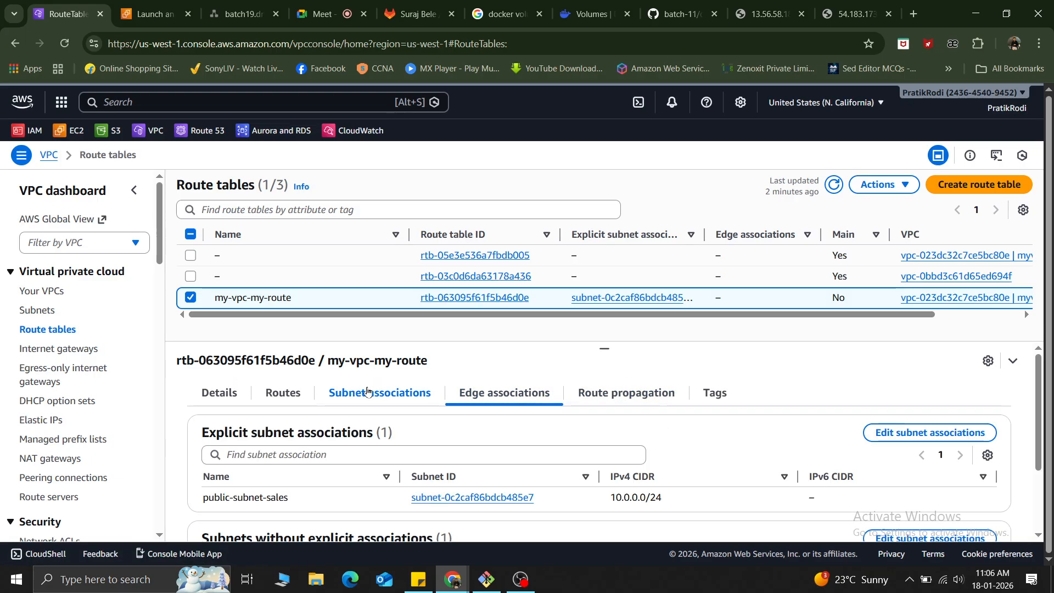
scroll(420, 494, "down", 2)
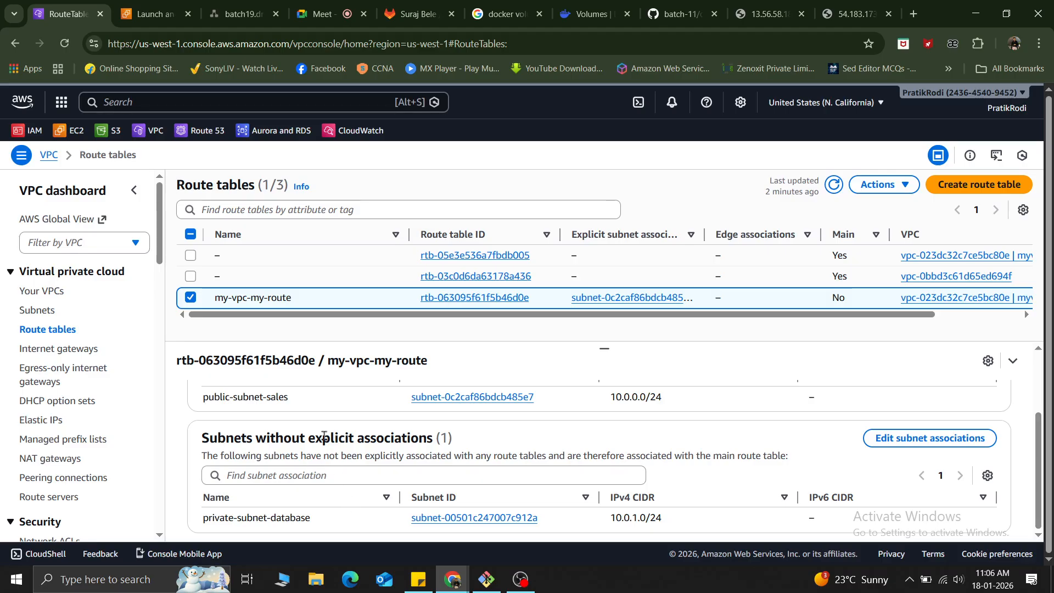
scroll(422, 445, "up", 2)
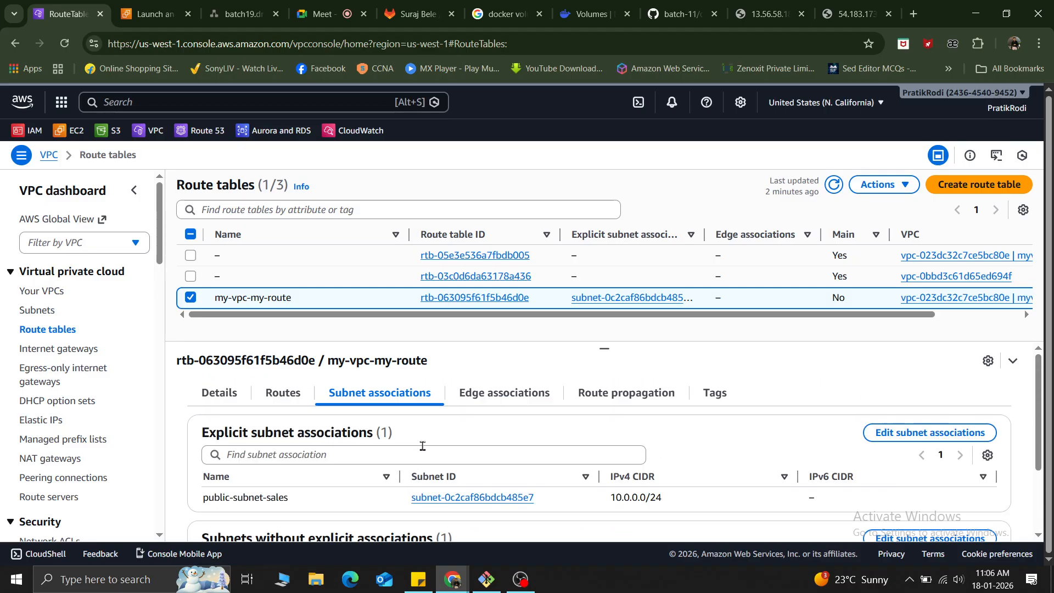
left_click(281, 392)
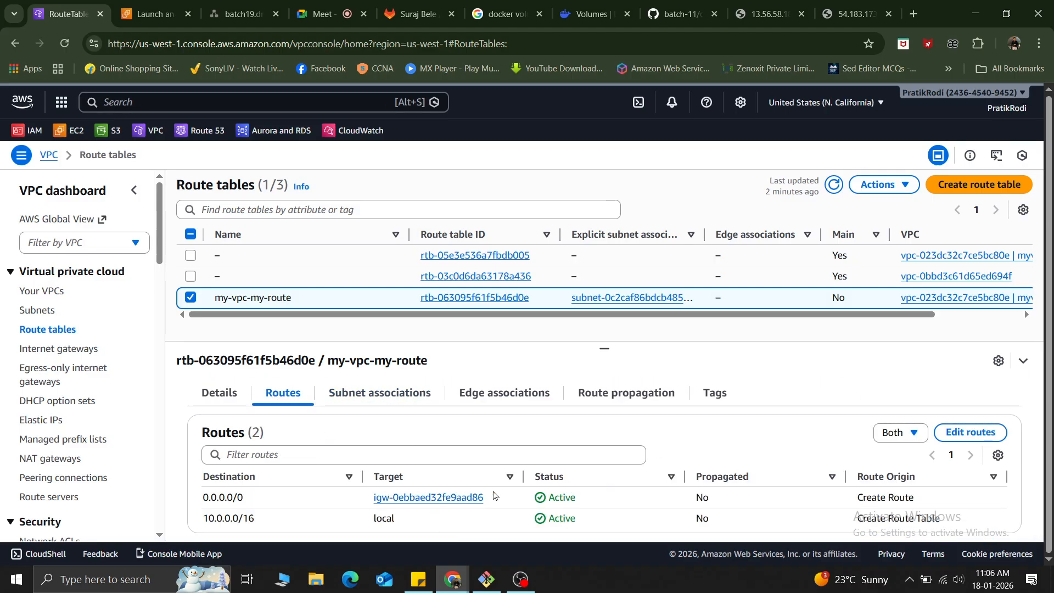
left_click(212, 391)
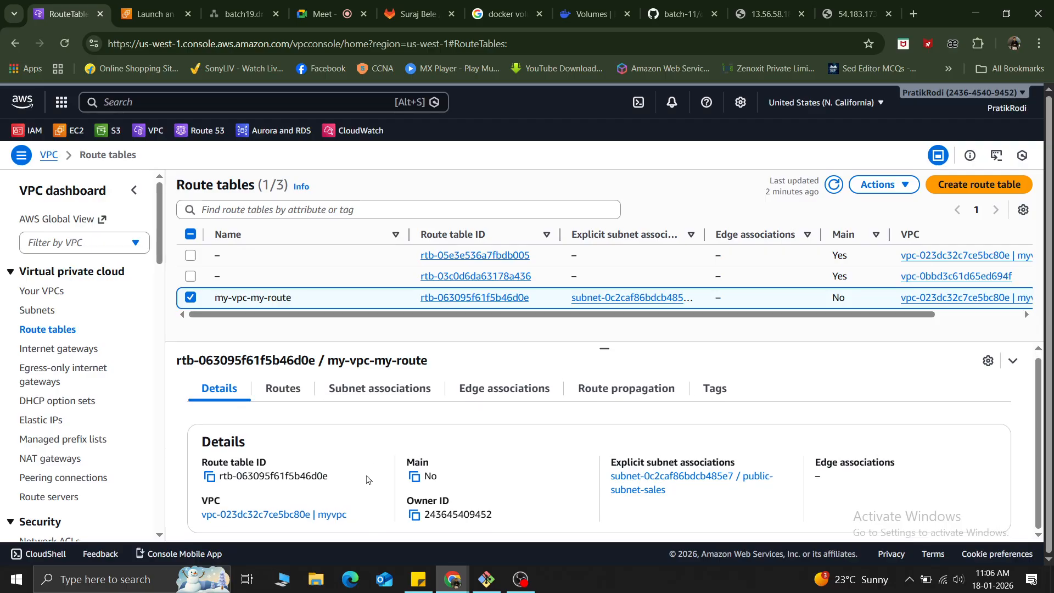
left_click(833, 10)
left_click(63, 44)
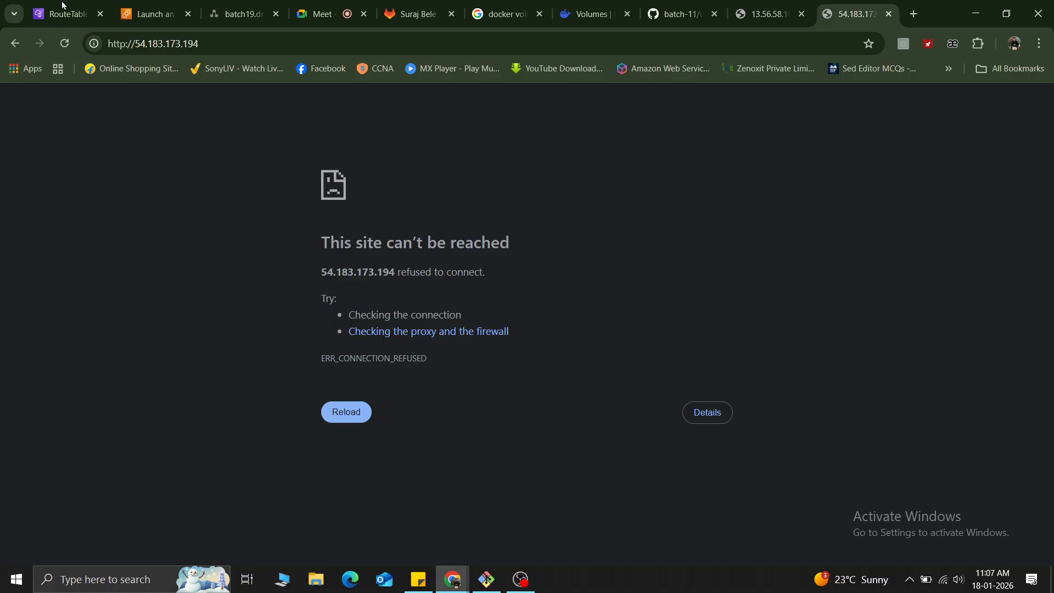
Return to the instance launch form and choose the id_rsa key pair.
left_click(139, 6)
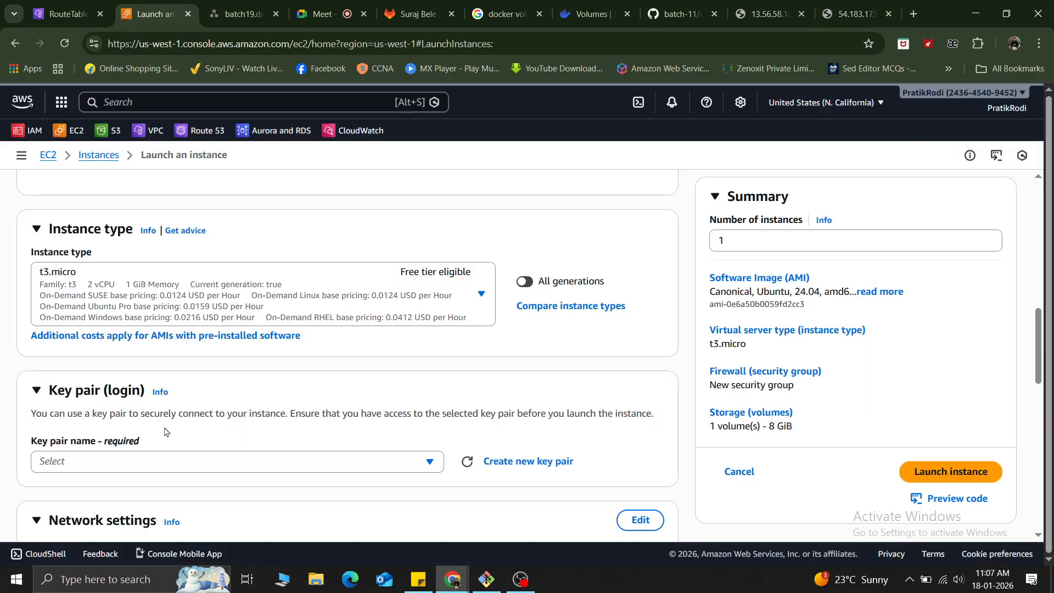
left_click(122, 455)
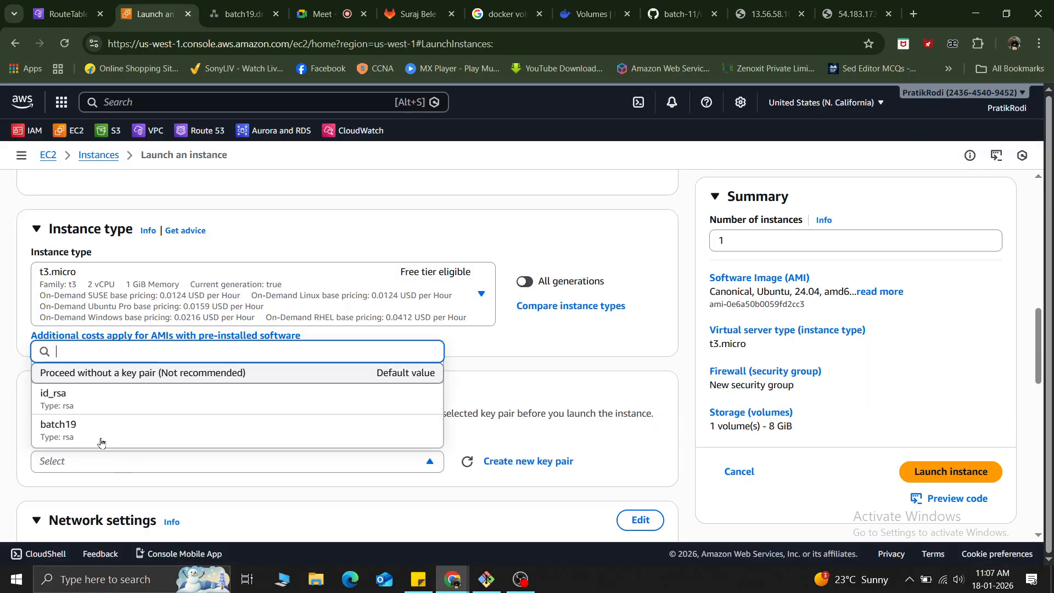
left_click(172, 395)
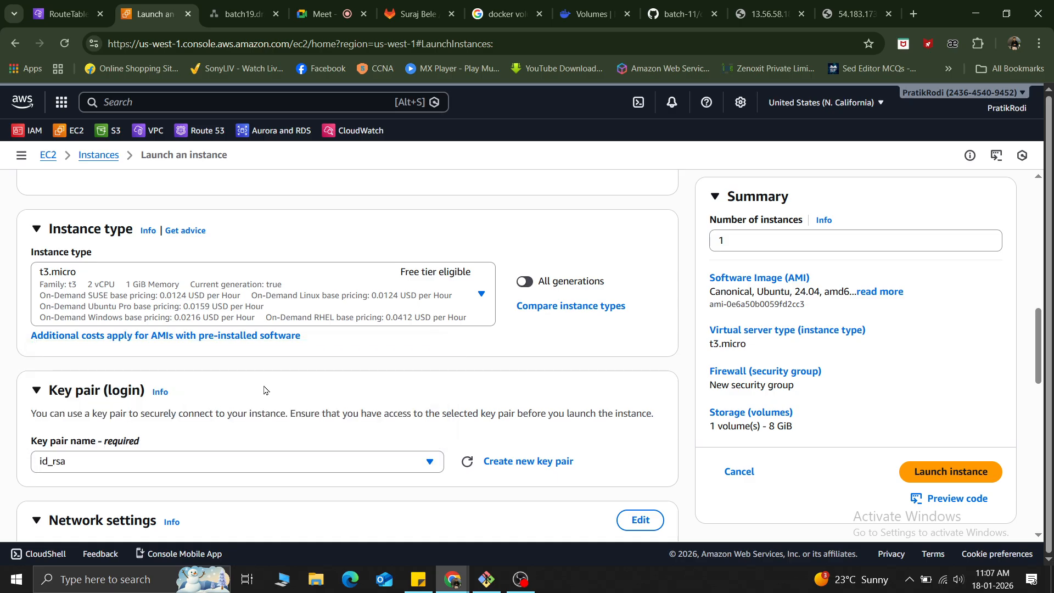
Set the new instance's firewall to use an existing security group.
scroll(258, 391, "down", 3)
scroll(153, 308, "down", 6)
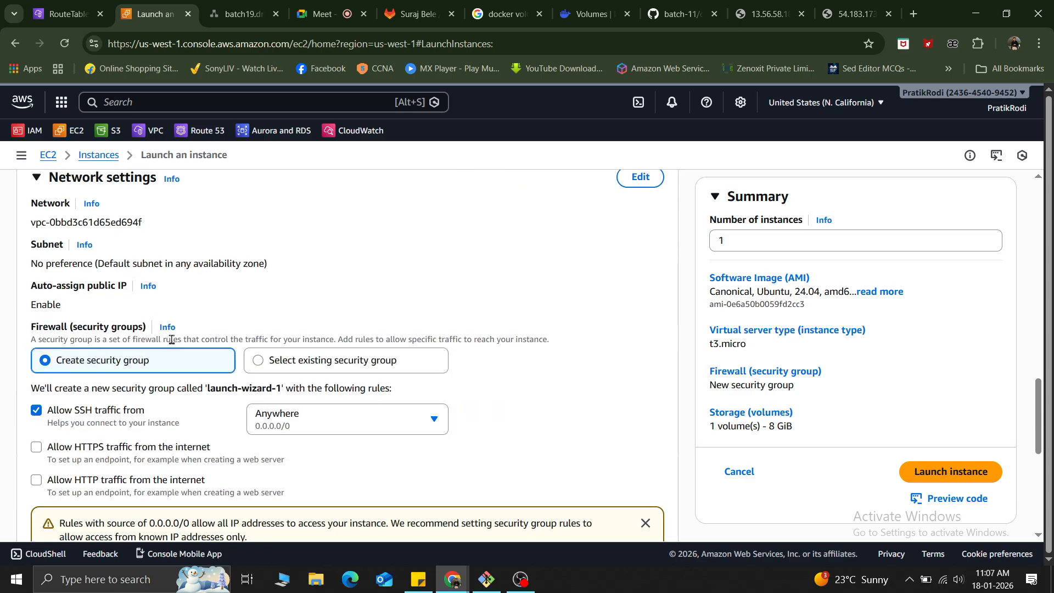
scroll(296, 247, "up", 3)
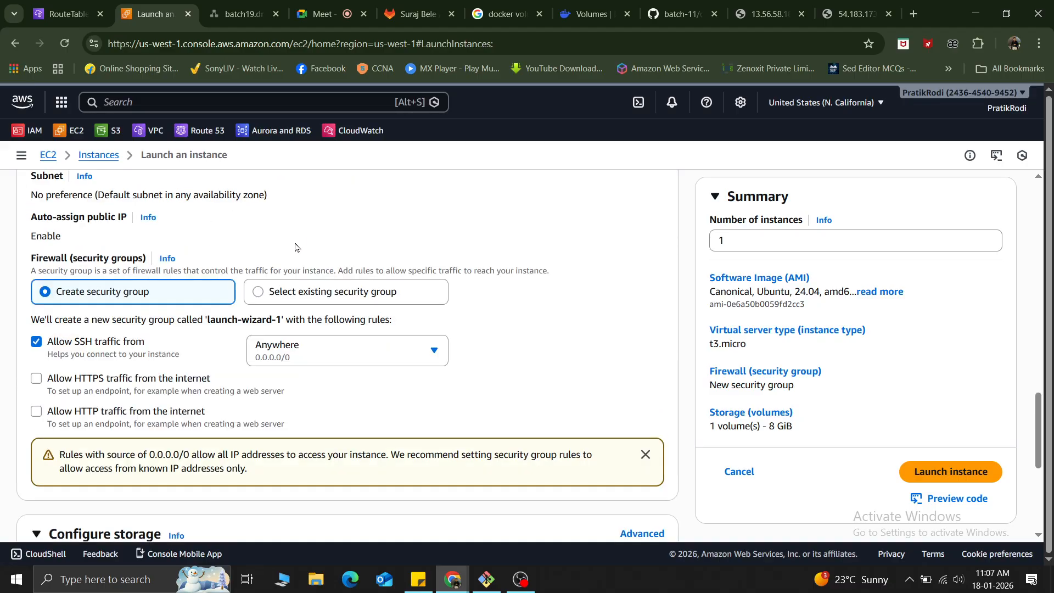
left_click(271, 301)
scroll(357, 258, "up", 2)
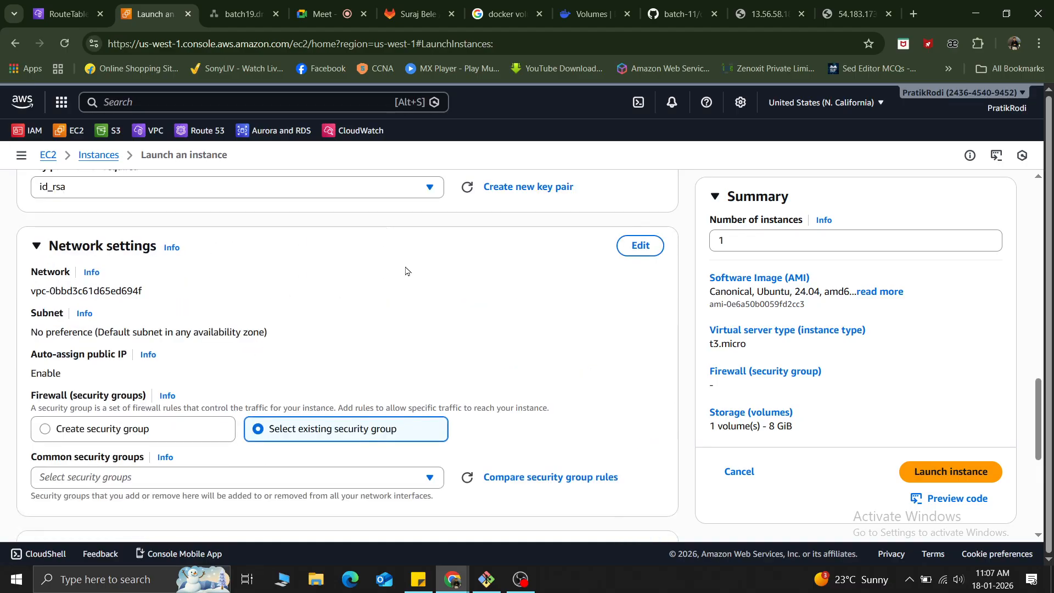
Edit the network settings to place the new instance in myvpc and its public-subnet-sales subnet.
left_click(647, 245)
left_click(162, 305)
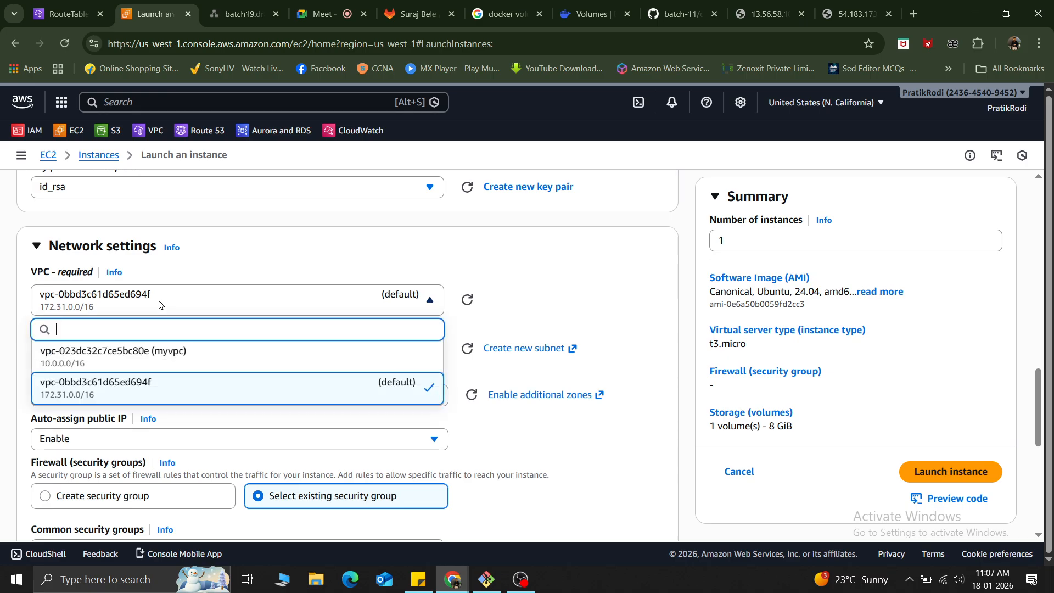
left_click(132, 357)
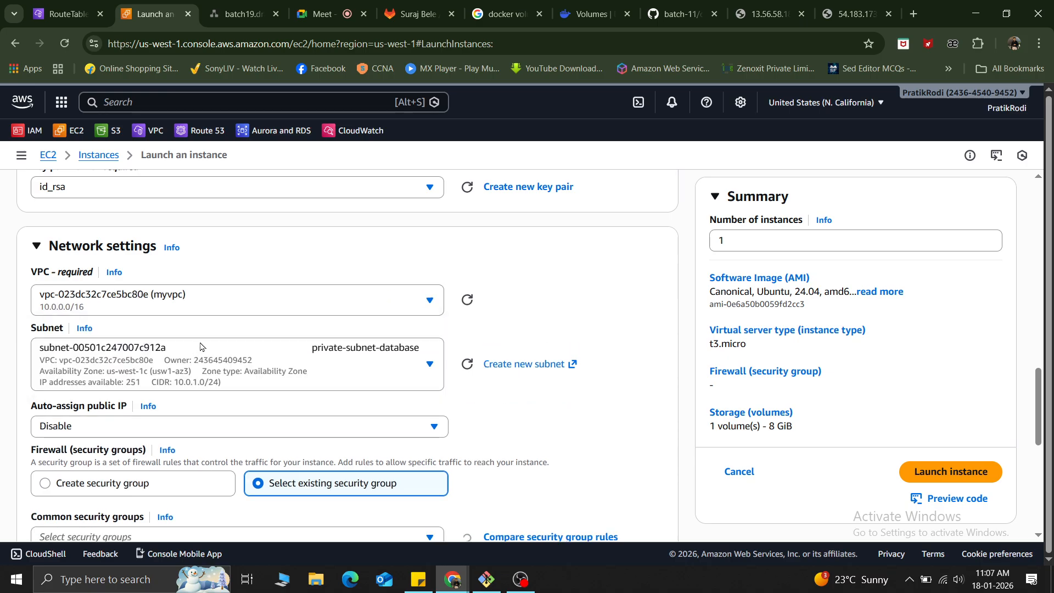
left_click(295, 350)
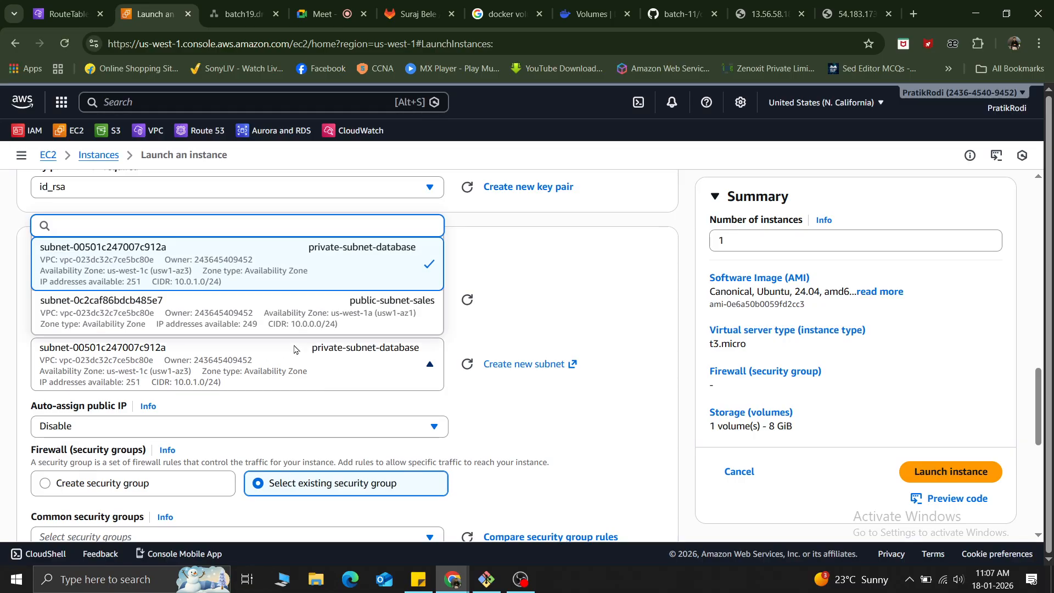
left_click(625, 264)
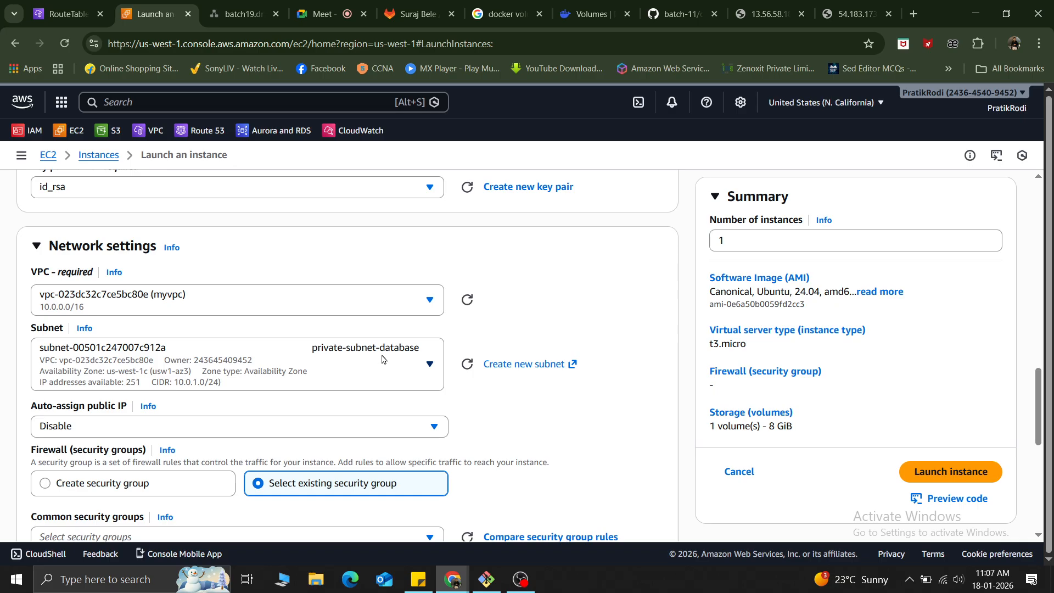
scroll(382, 360, "up", 5)
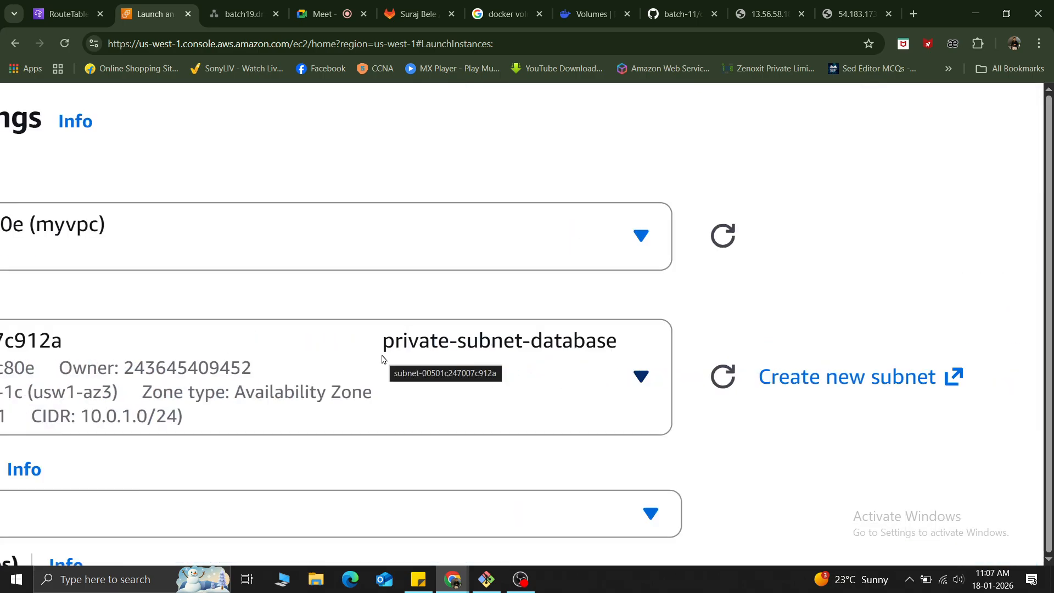
scroll(382, 359, "down", 1)
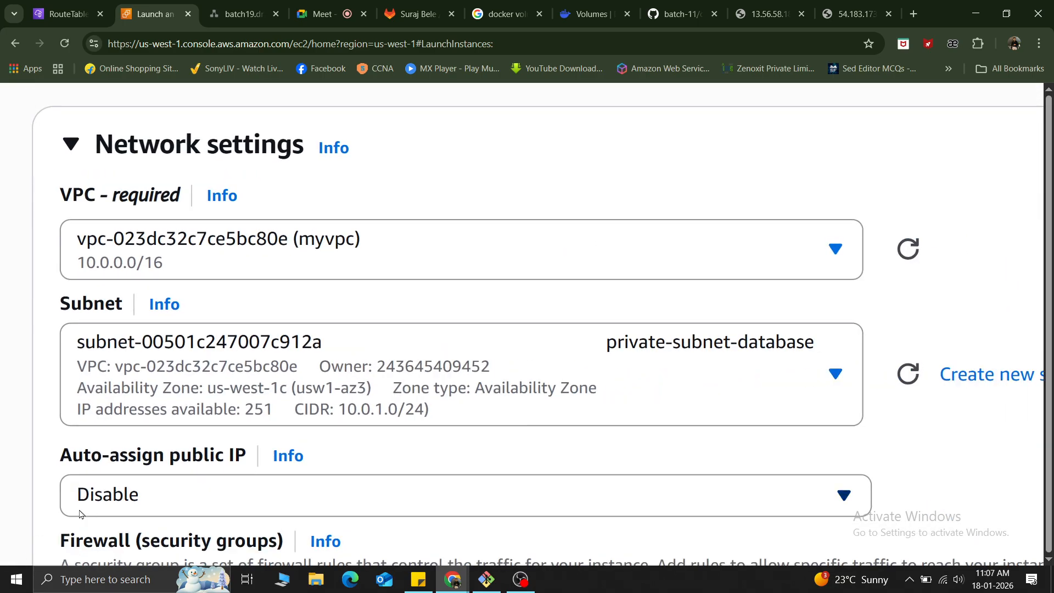
left_click(567, 406)
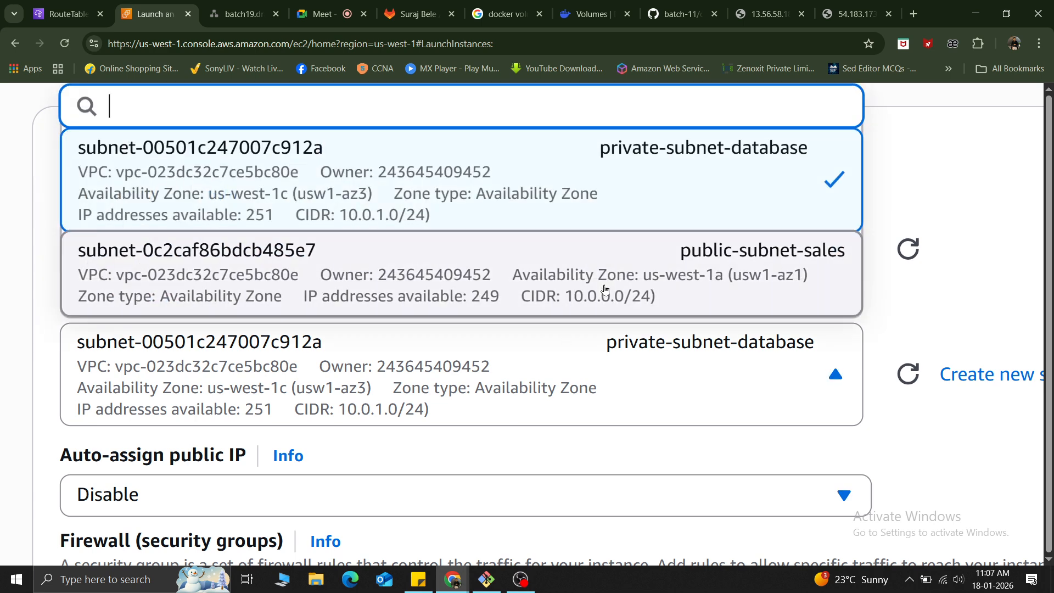
left_click(605, 290)
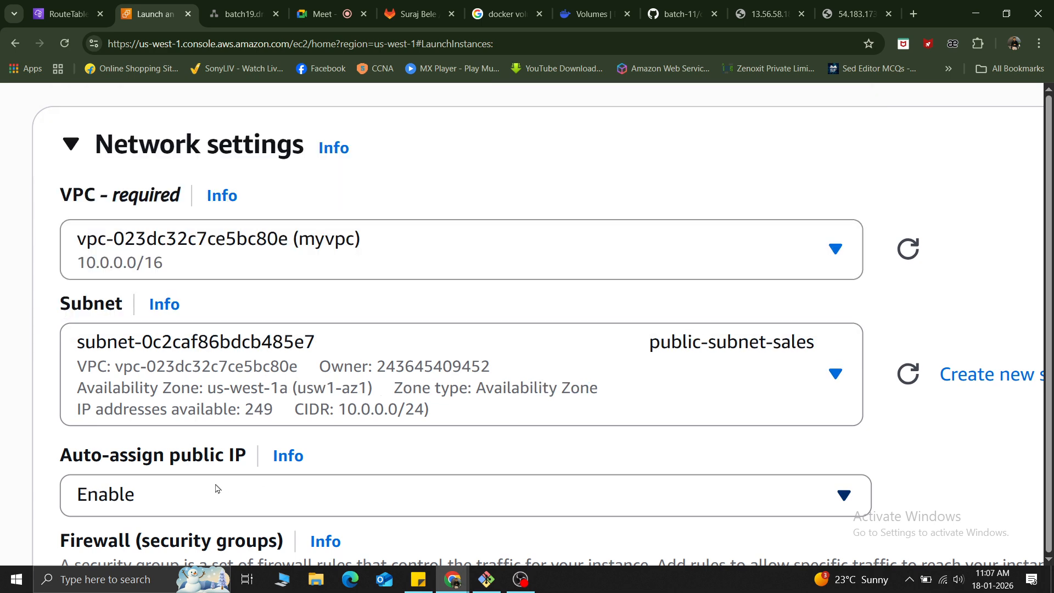
Assign the existing my-vpc-sg security group to the new instance.
scroll(217, 488, "down", 5)
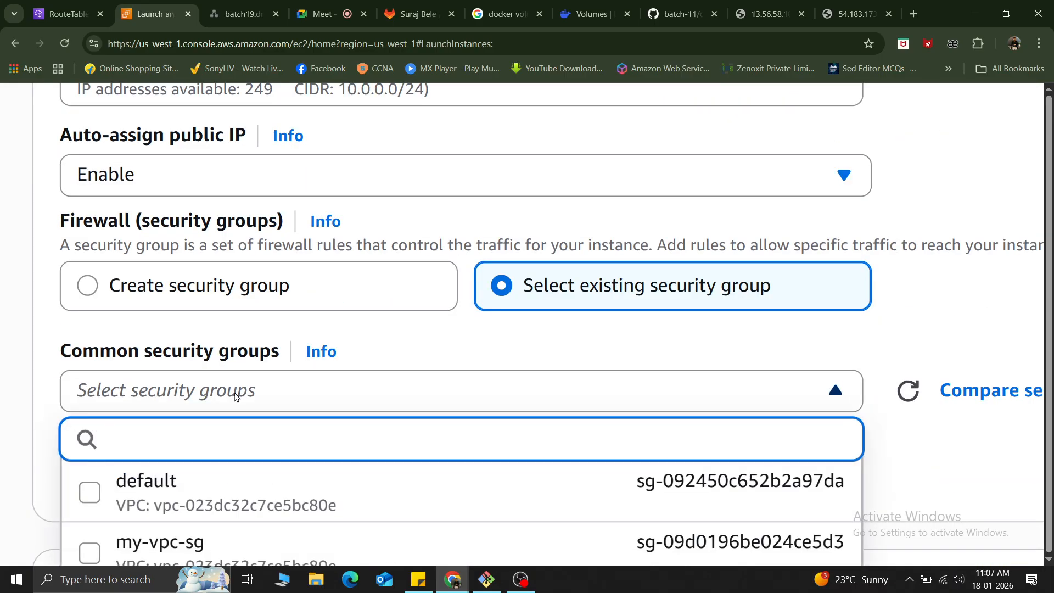
key("Down")
key("Down")
key("Return")
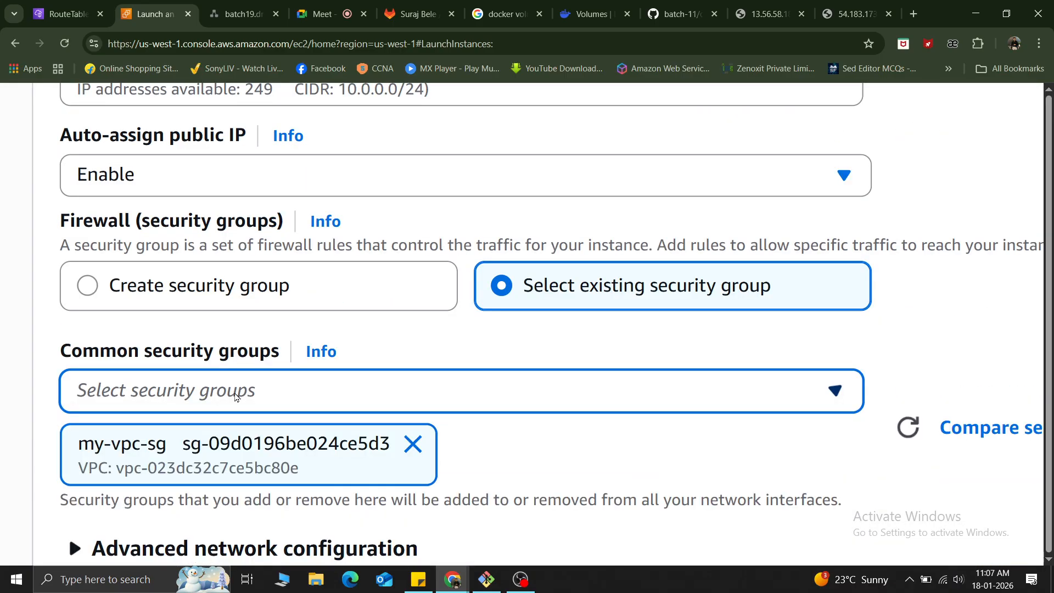
Begin the user data script in the advanced details with the lines #!/bin/bash and sudo apt-get update.
scroll(331, 407, "down", 2)
key("ctrl+0")
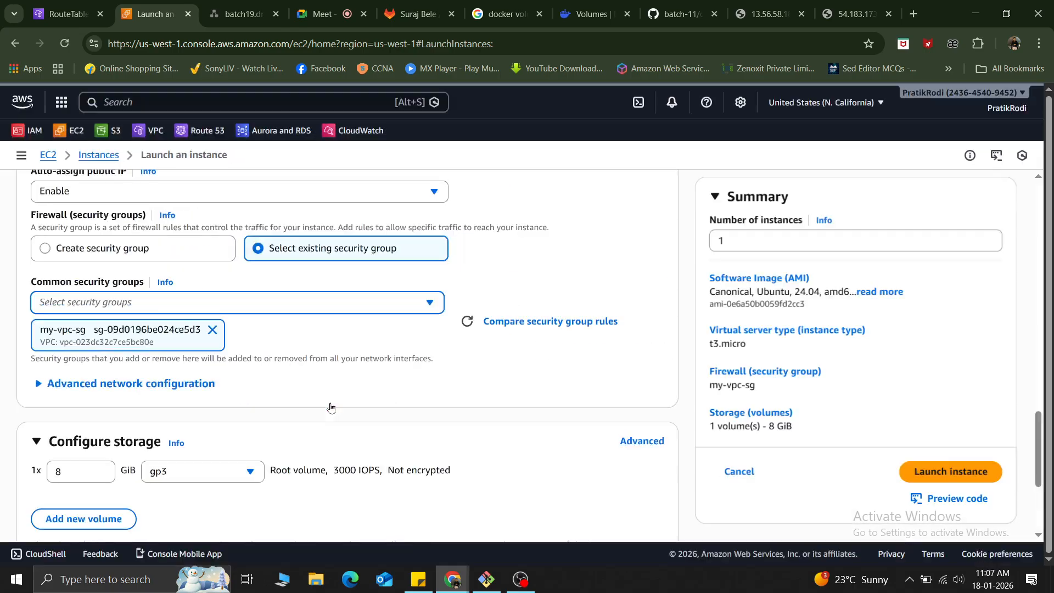
scroll(86, 477, "down", 3)
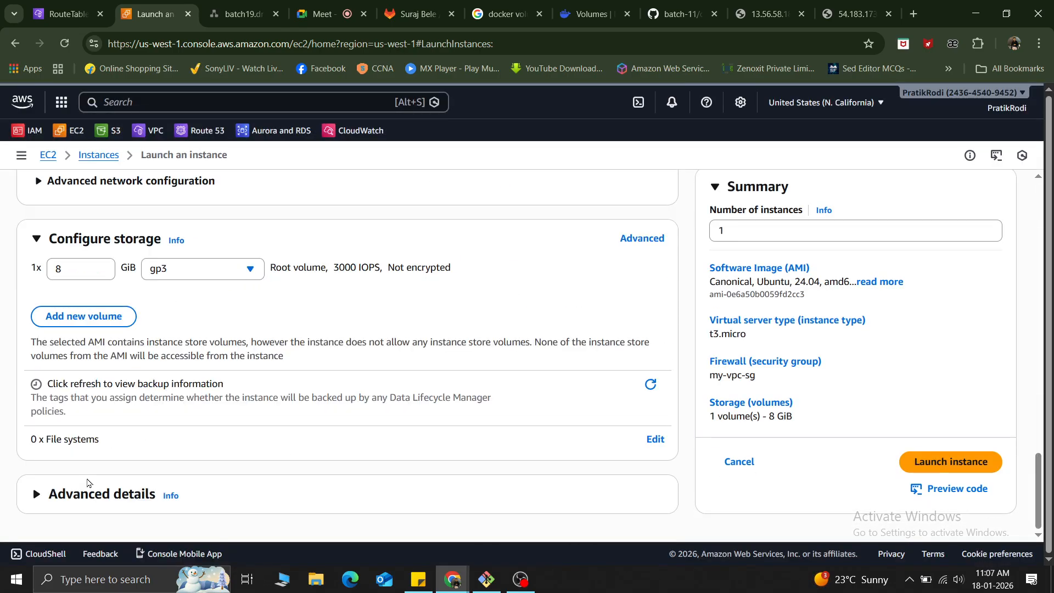
left_click(37, 496)
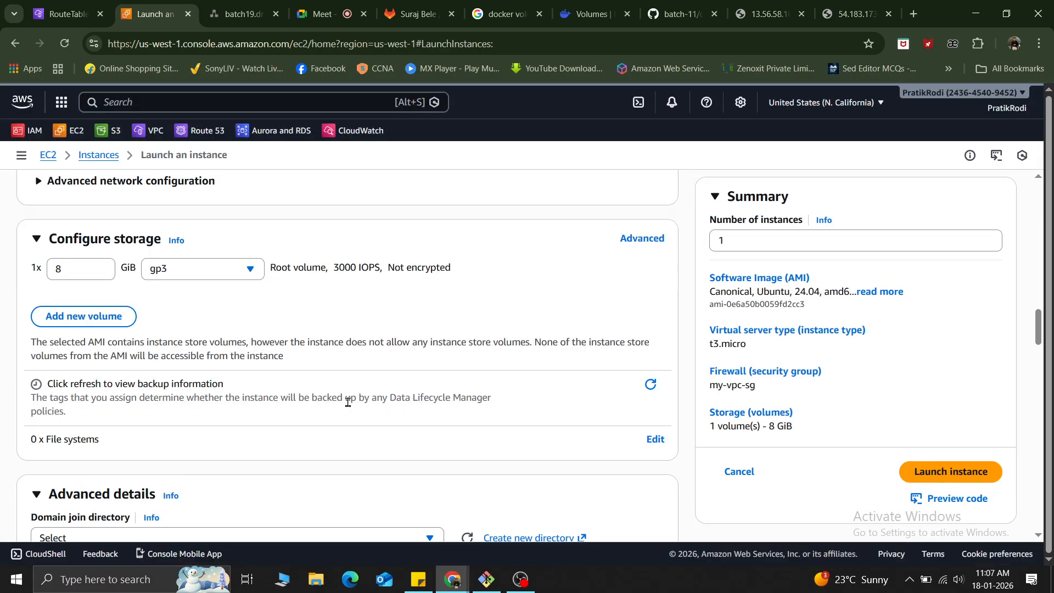
scroll(347, 407, "down", 14)
scroll(345, 416, "down", 15)
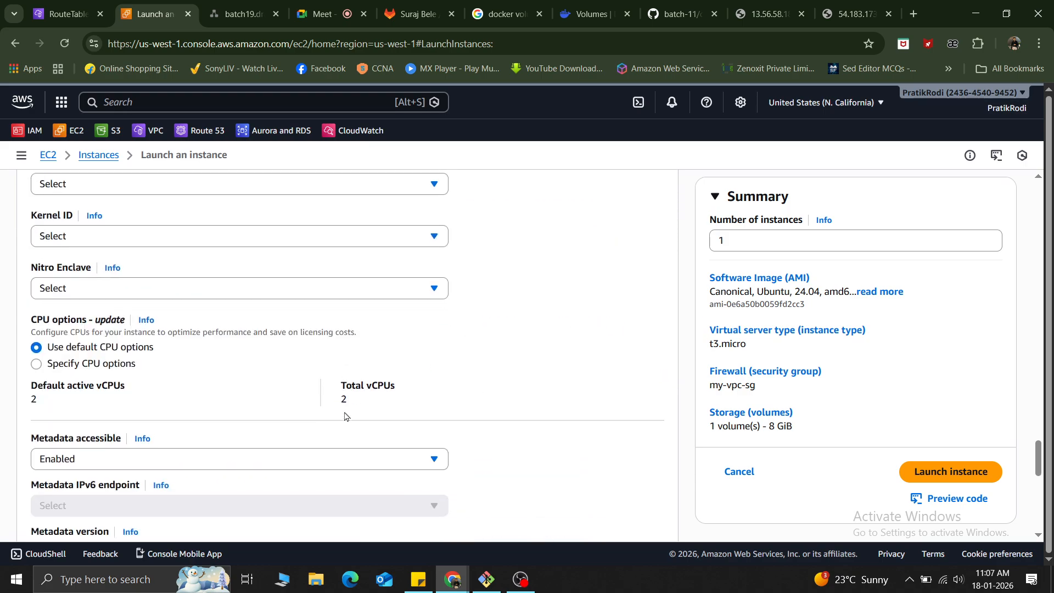
left_click(173, 302)
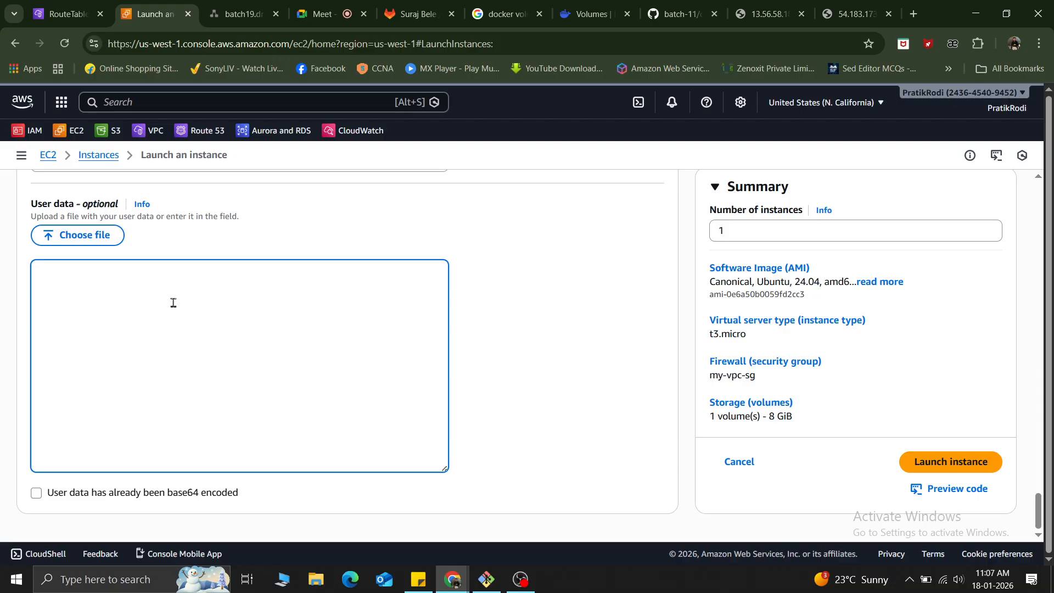
type("#!")
type("/bin")
type("/bash")
type("apt-get")
type(" update")
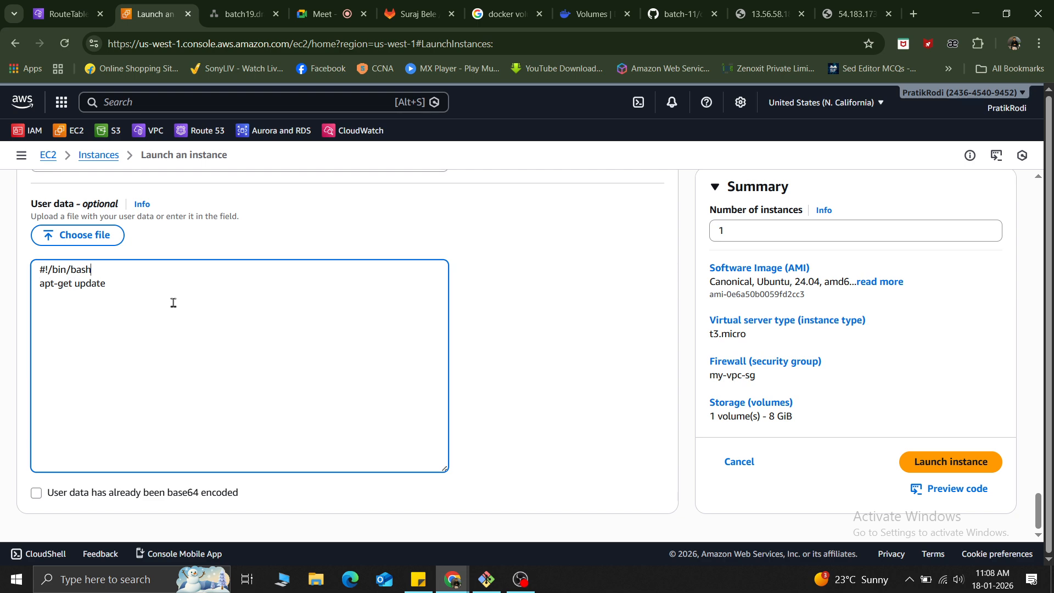
type("sudo")
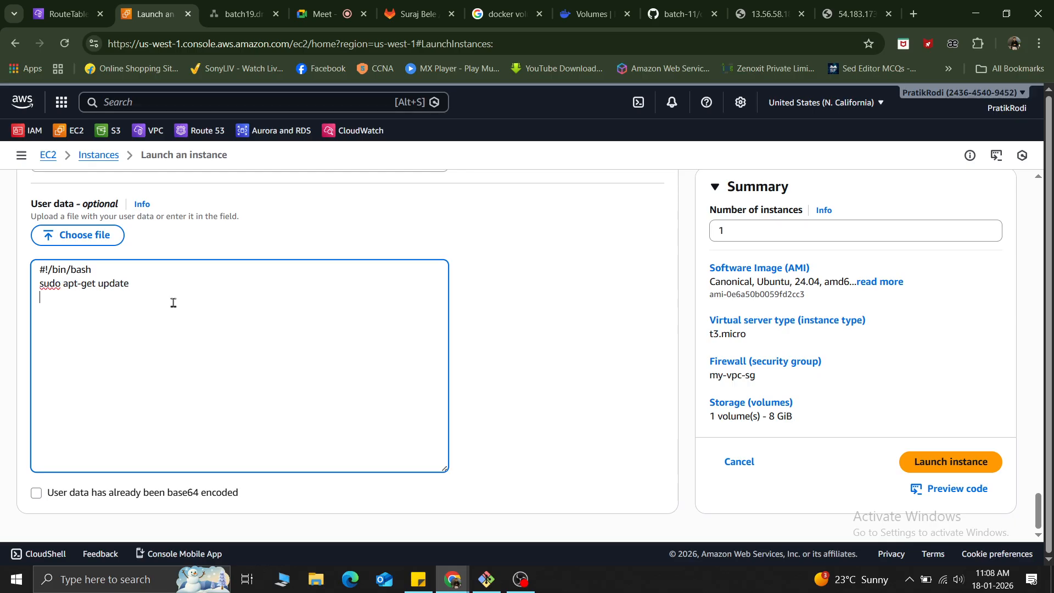
Add the line sudo apt-get install apache2 -y to the user data script.
key("End")
key("Return")
type("sudo apt-get install apache")
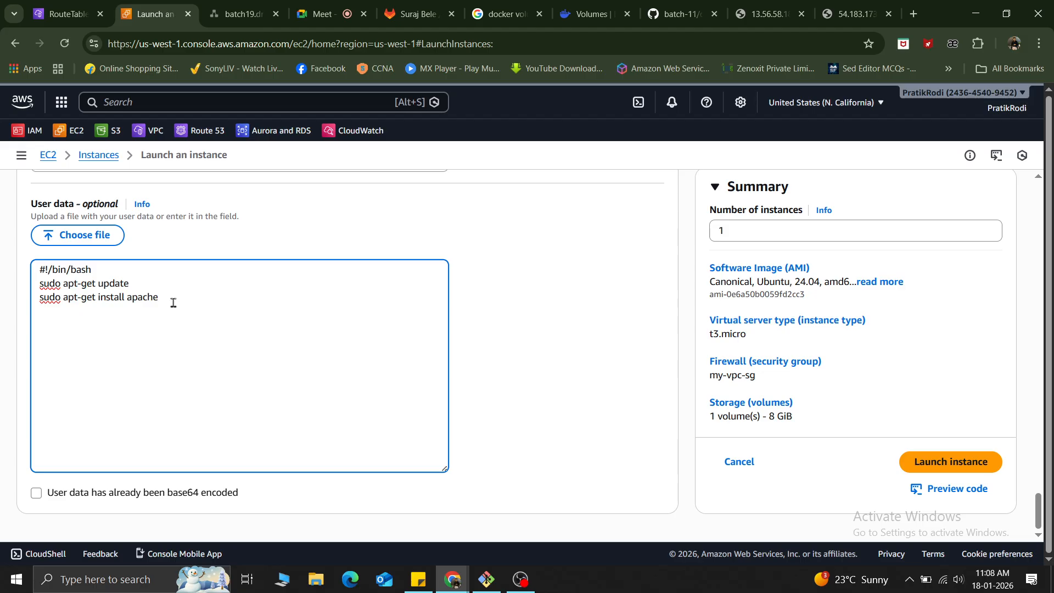
type("2 -y")
Add the line sudo systemctl start apache2 to the user data script.
key("Return")
type("sudo apt-get")
key("BackSpace")
key("BackSpace")
key("BackSpace")
key("BackSpace")
key("BackSpace")
key("BackSpace")
key("BackSpace")
key("BackSpace")
type("systemctl start ")
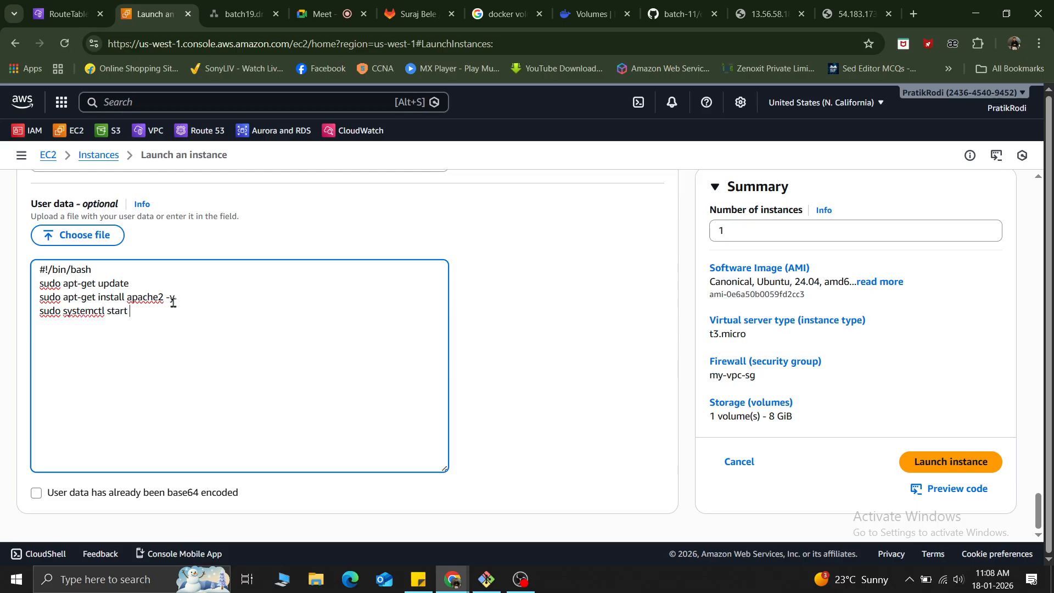
type("apache")
type("2 ")
type("sudo syst")
type("emc")
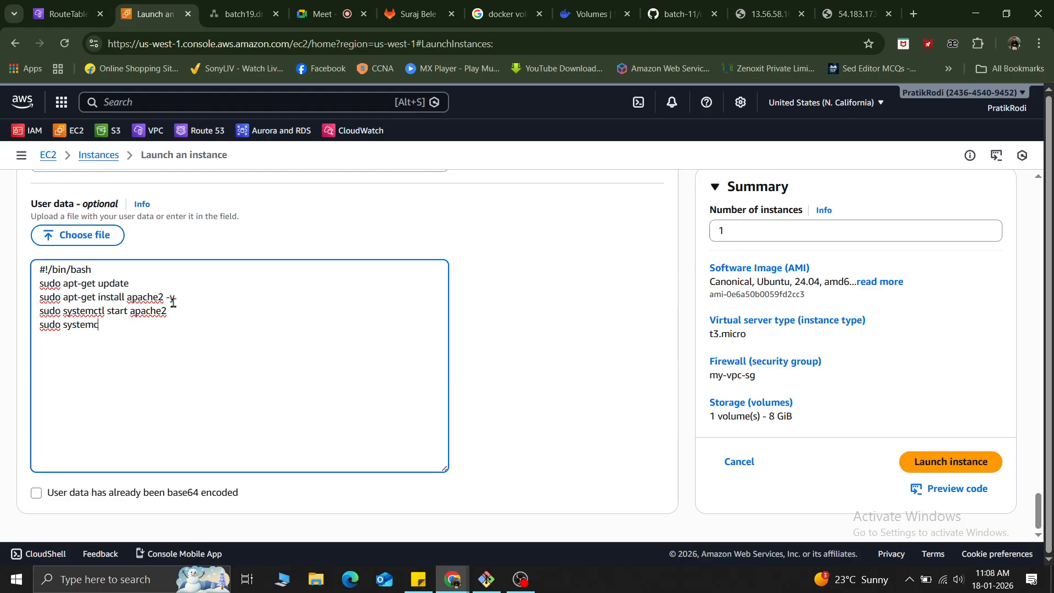
type("tl enable apache2")
Add the line sudo systemctl enable apache2 below the start command in the user data script.
key("Return")
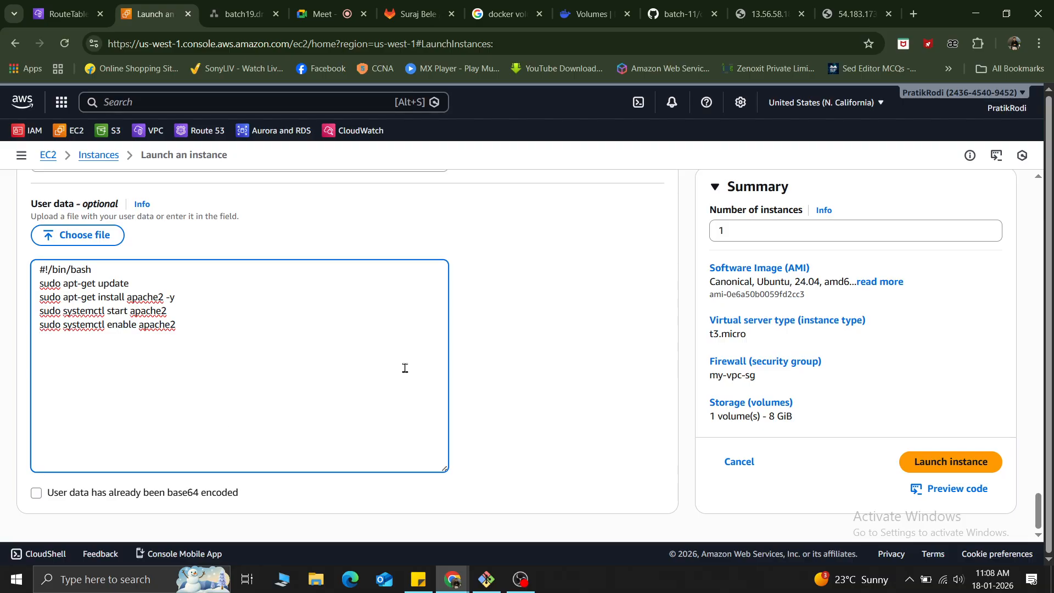
Add the script line echo "<h1> Hello my VPC instance</h1>" > /var/www/html/index.html to write the web page.
type("echo \"<h1> Hello my VPC i")
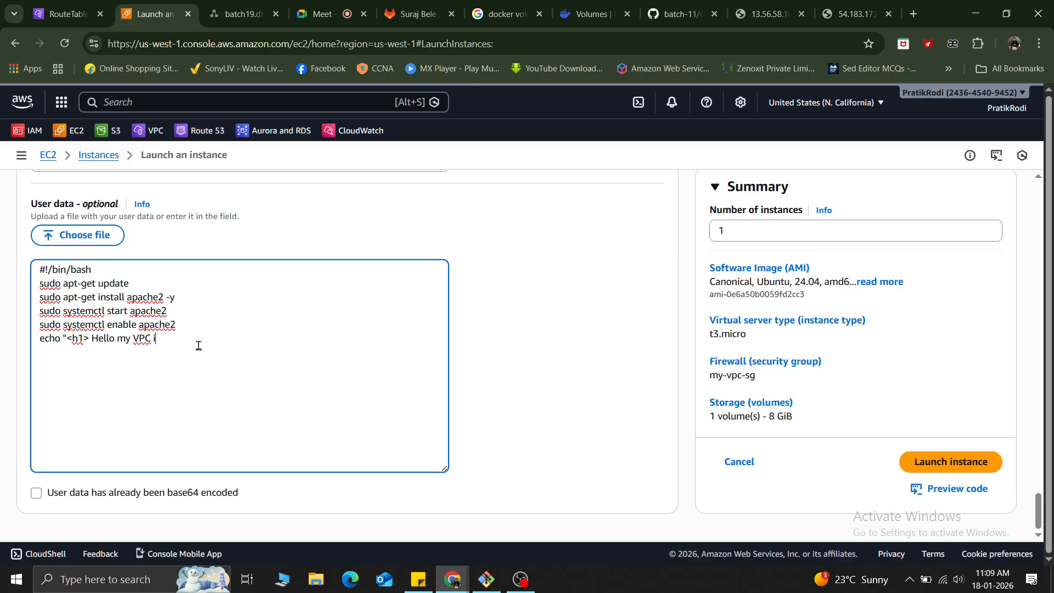
type("nstance")
type("</h1>\" > /var/www/html/")
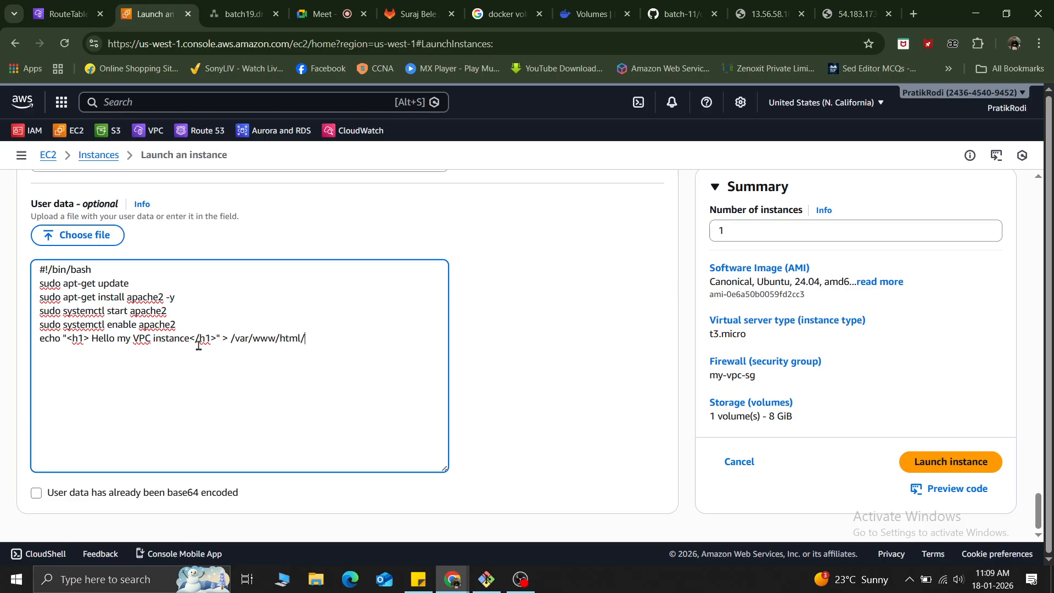
type("index.html")
Insert the $HOSTNAME variable before the closing h1 tag in the echo line.
key("Left")
key("Left")
key("Left")
key("Left")
key("Left")
key("Left")
key("Left")
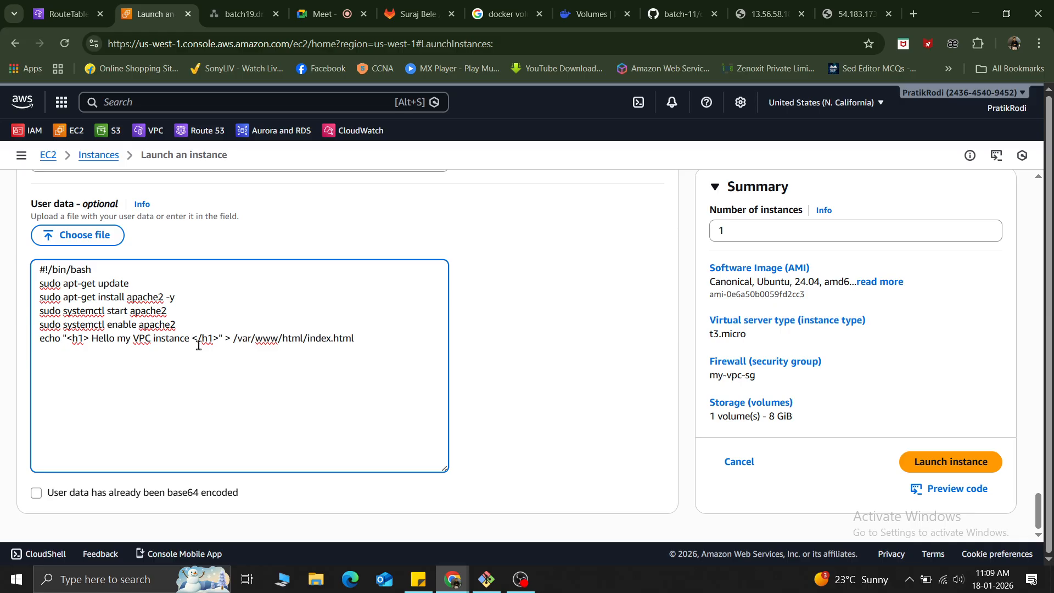
type("$HOT")
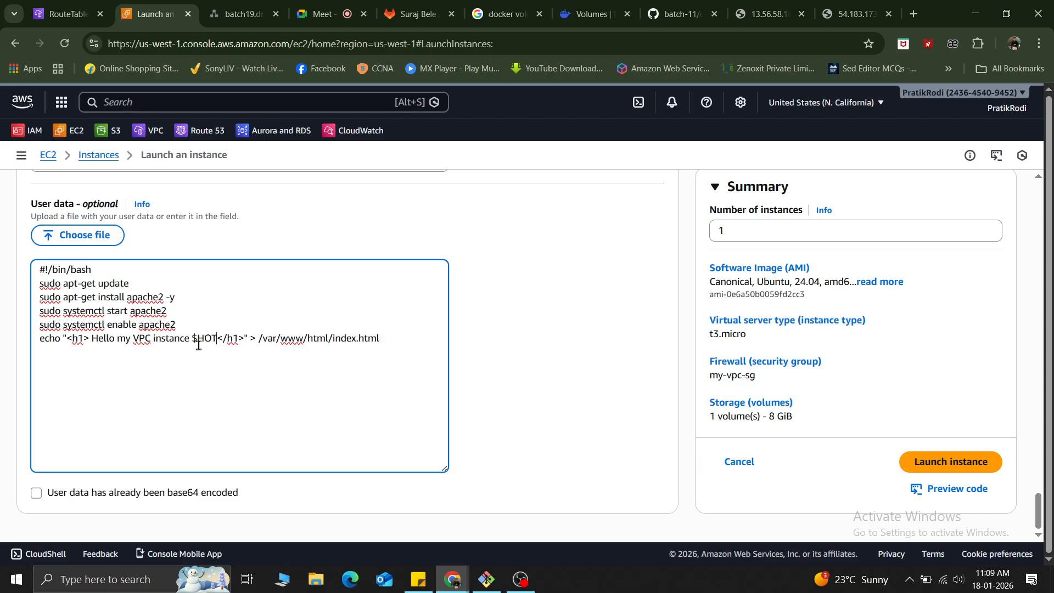
key("BackSpace")
key("BackSpace")
type("OSTNA")
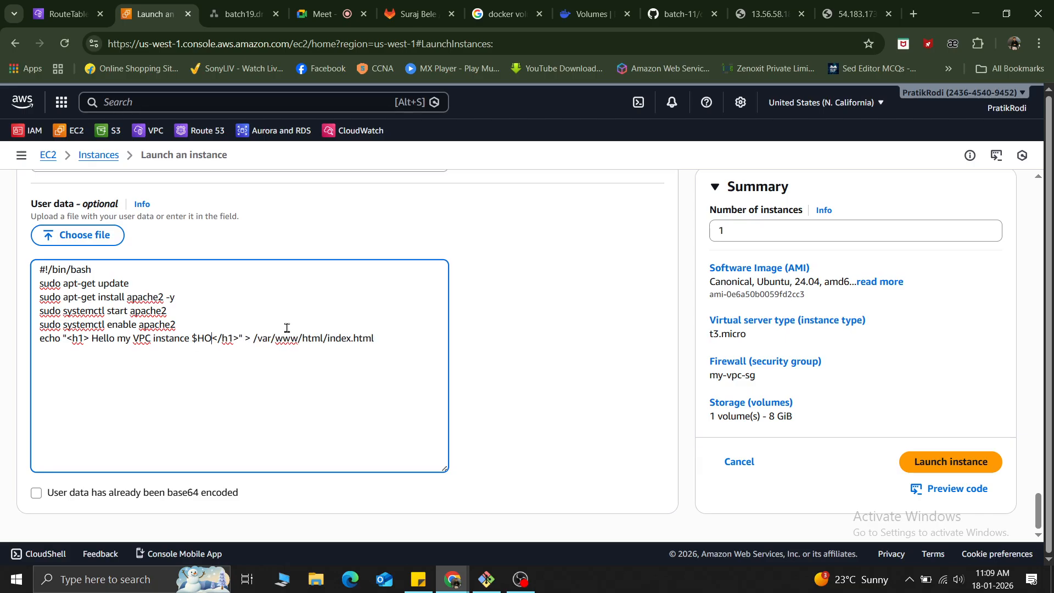
type("ME")
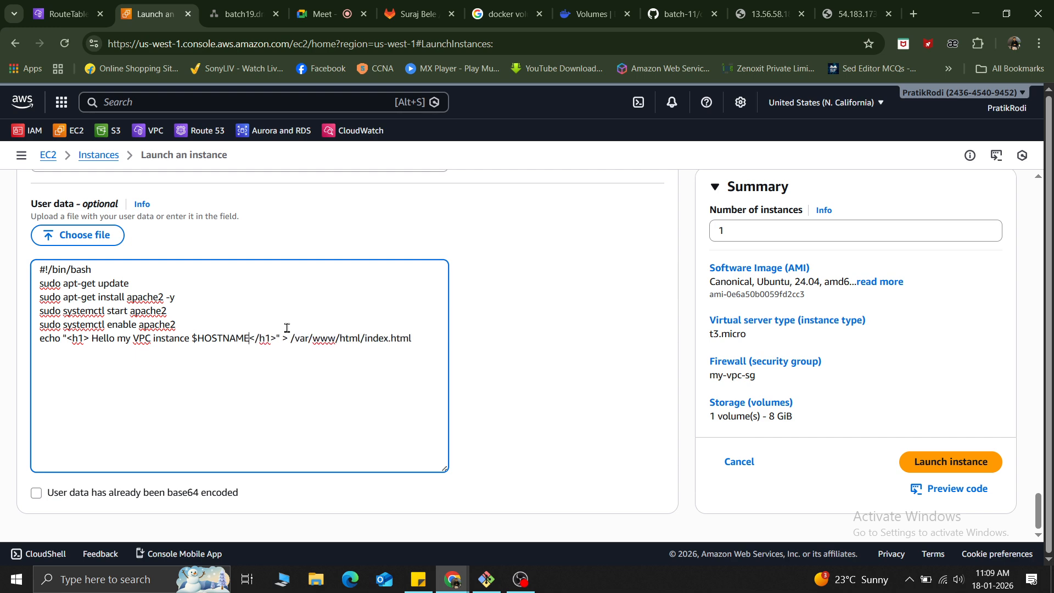
left_click(520, 331)
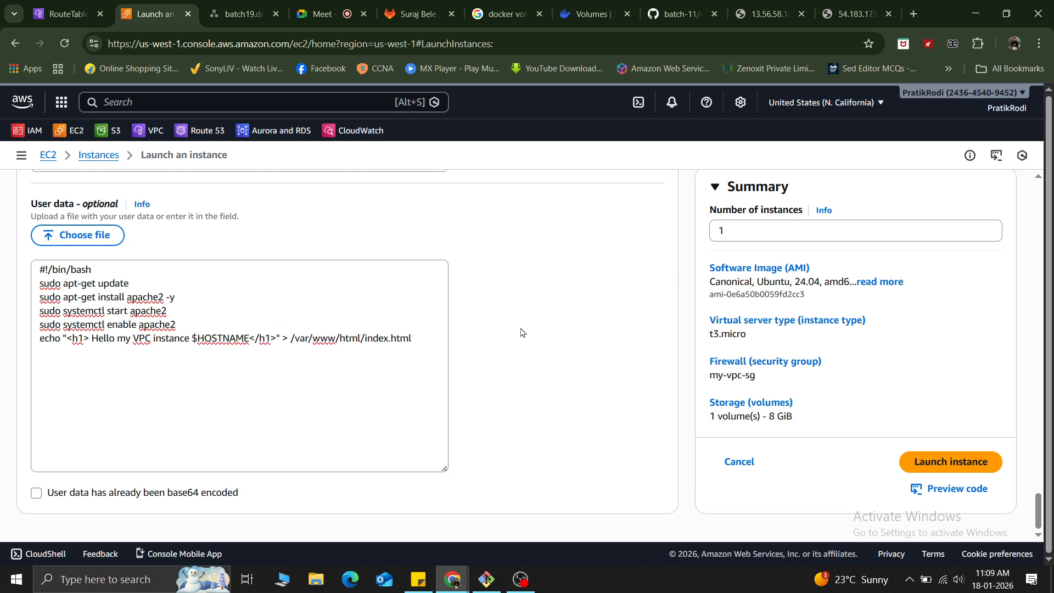
Launch the configured instance and open the list of all instances.
left_click(960, 465)
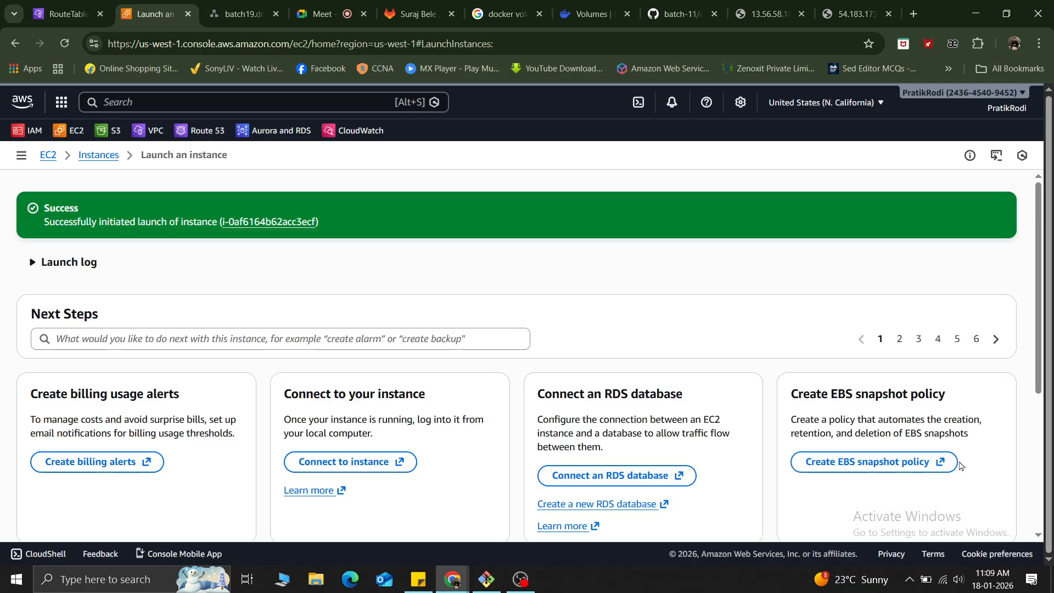
scroll(895, 373, "down", 4)
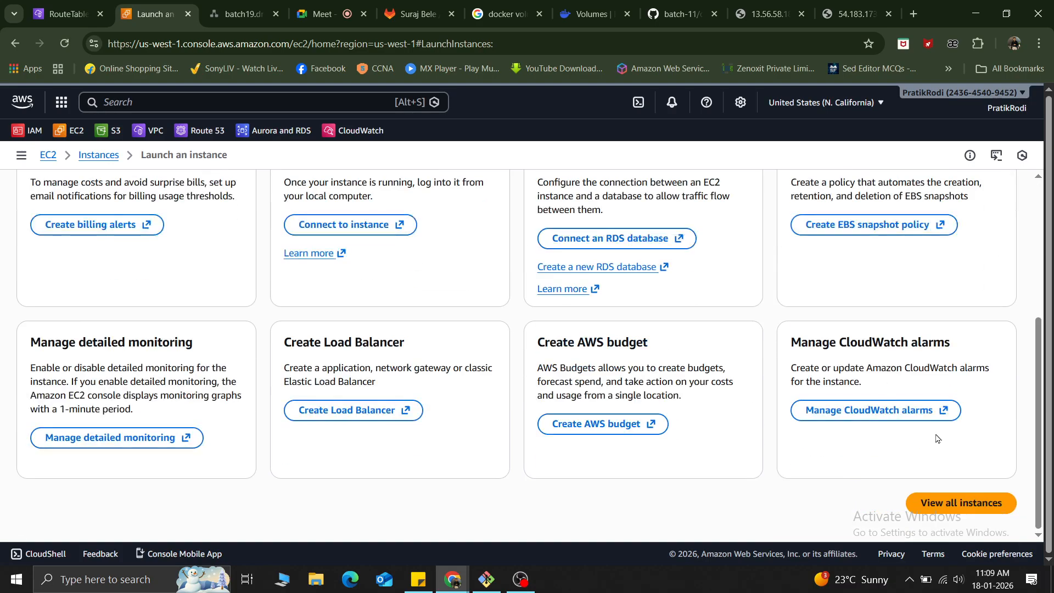
left_click(955, 511)
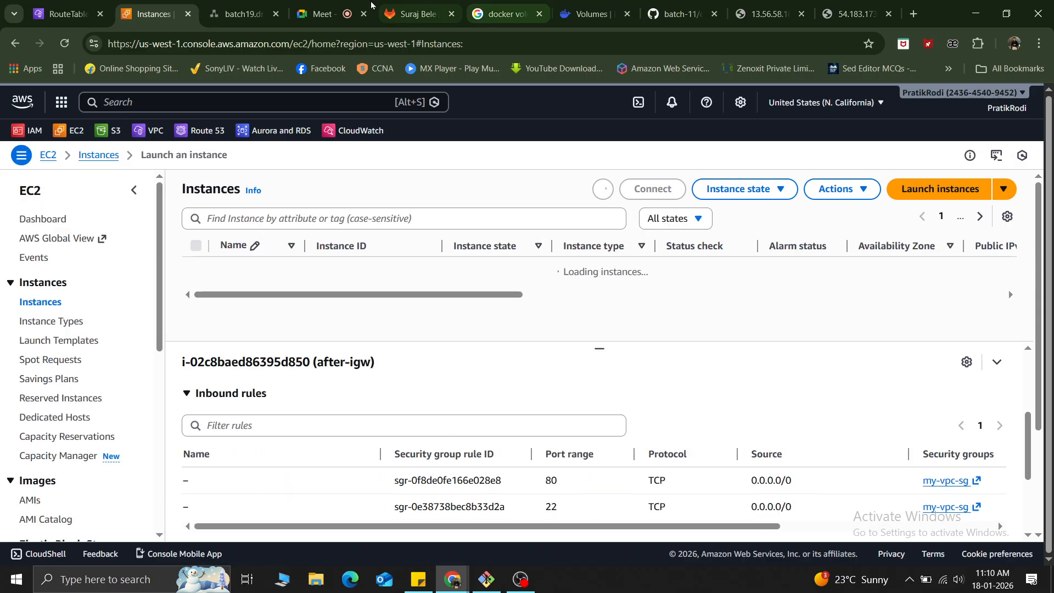
Switch to the network diagram and examine the sales subnet's VM and the private marketing subnet.
left_click(242, 14)
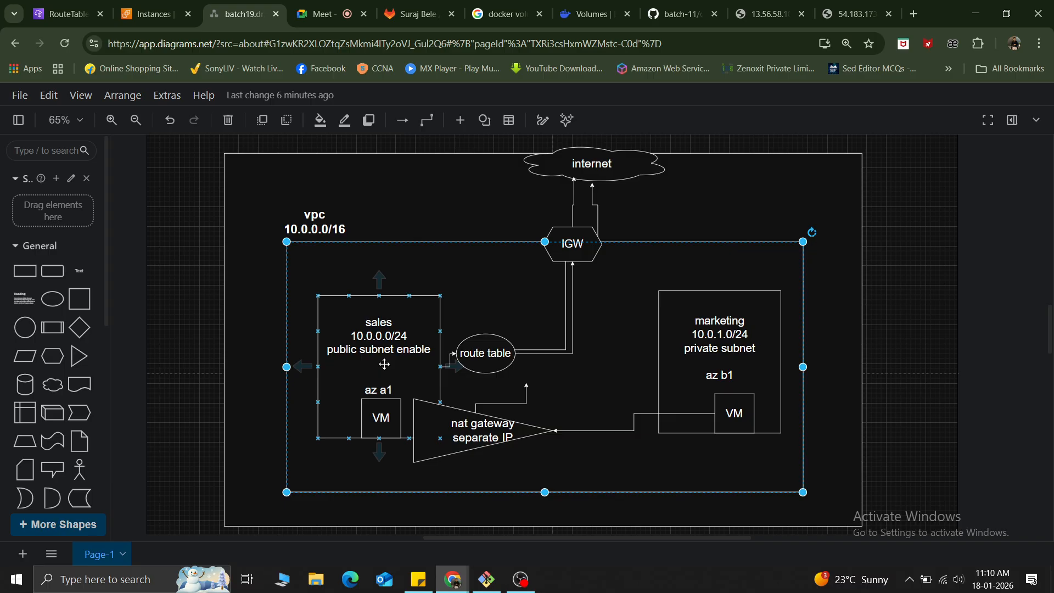
left_click(381, 418)
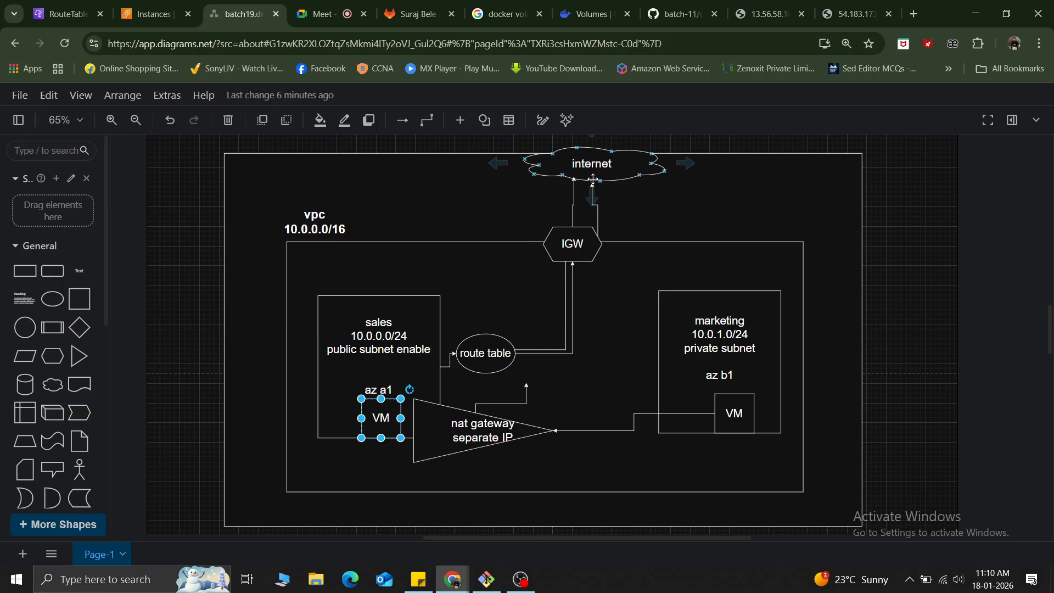
left_click(705, 357)
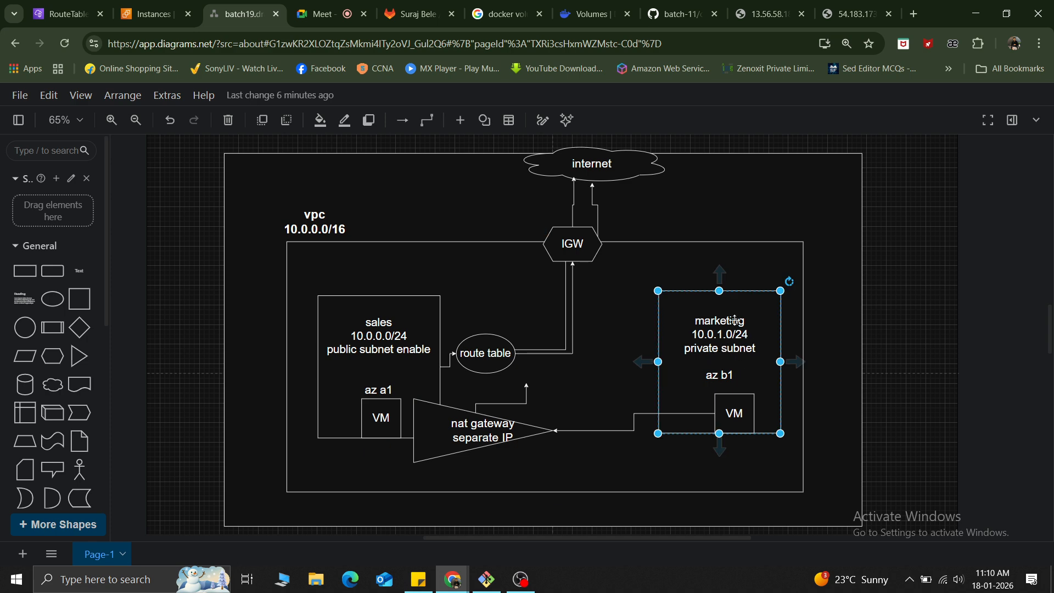
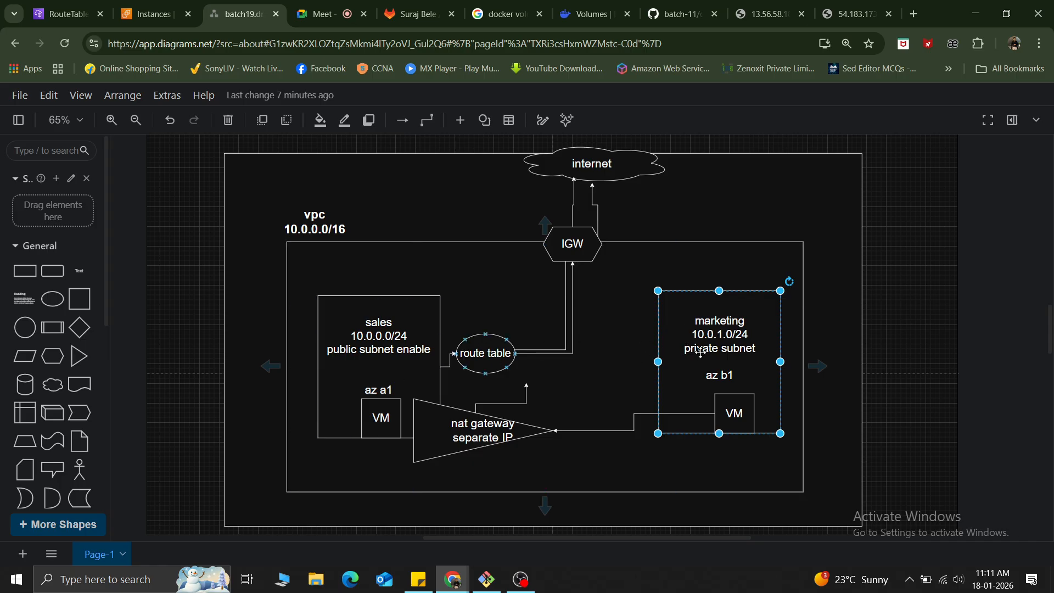
Compare the VM in the sales subnet with the VM in the marketing subnet on the network diagram.
left_click(381, 420)
left_click(735, 422)
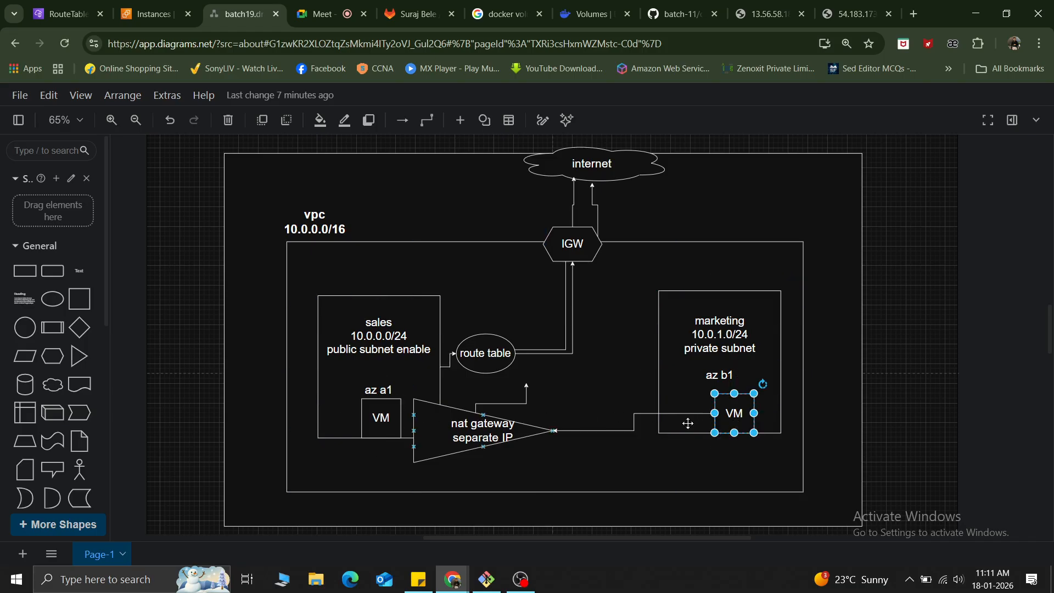
mouse_move(485, 417)
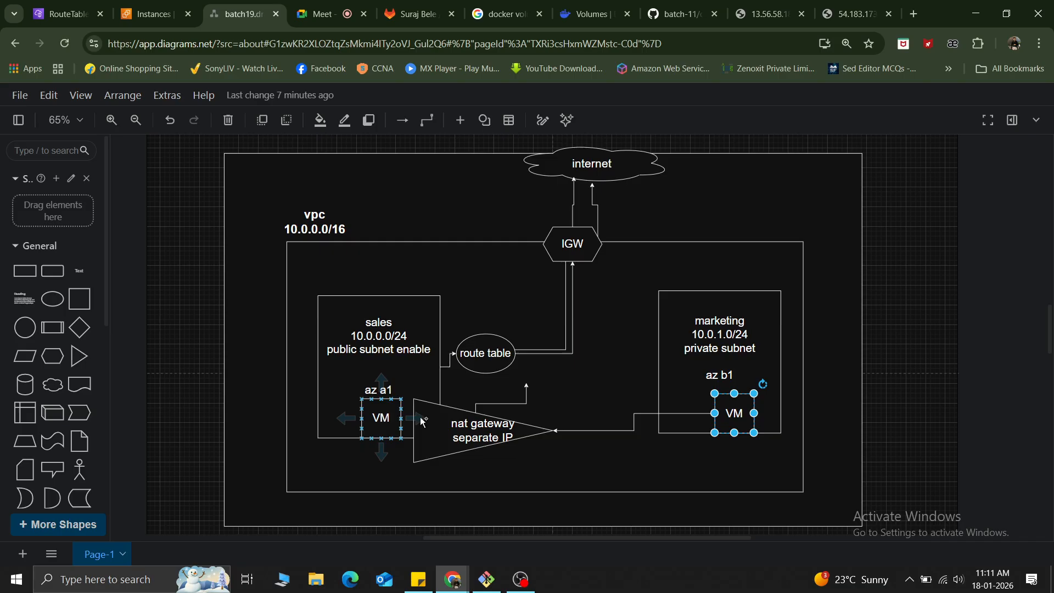
mouse_move(729, 419)
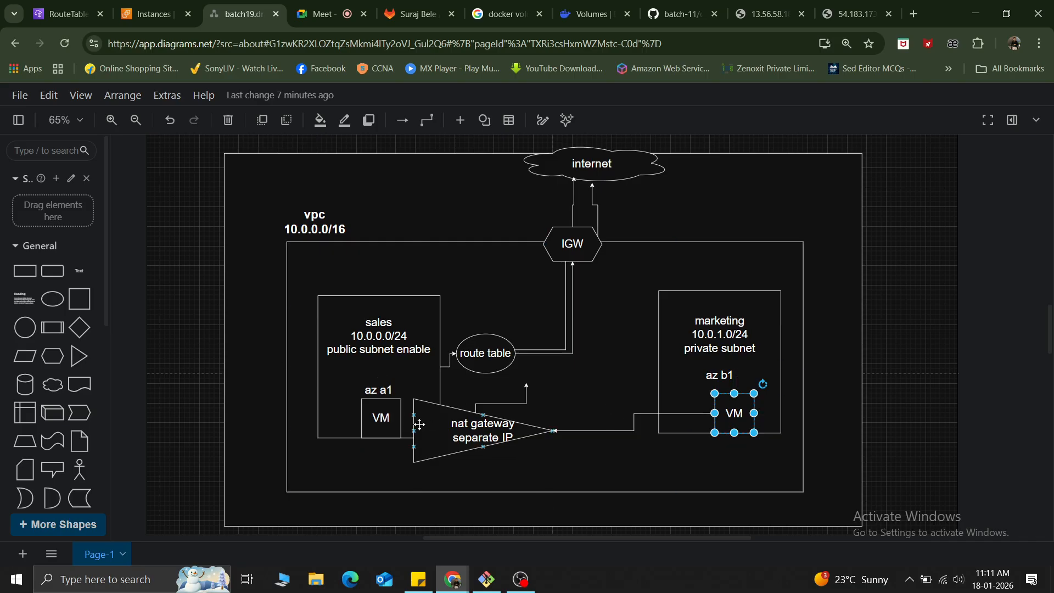
left_click(373, 421)
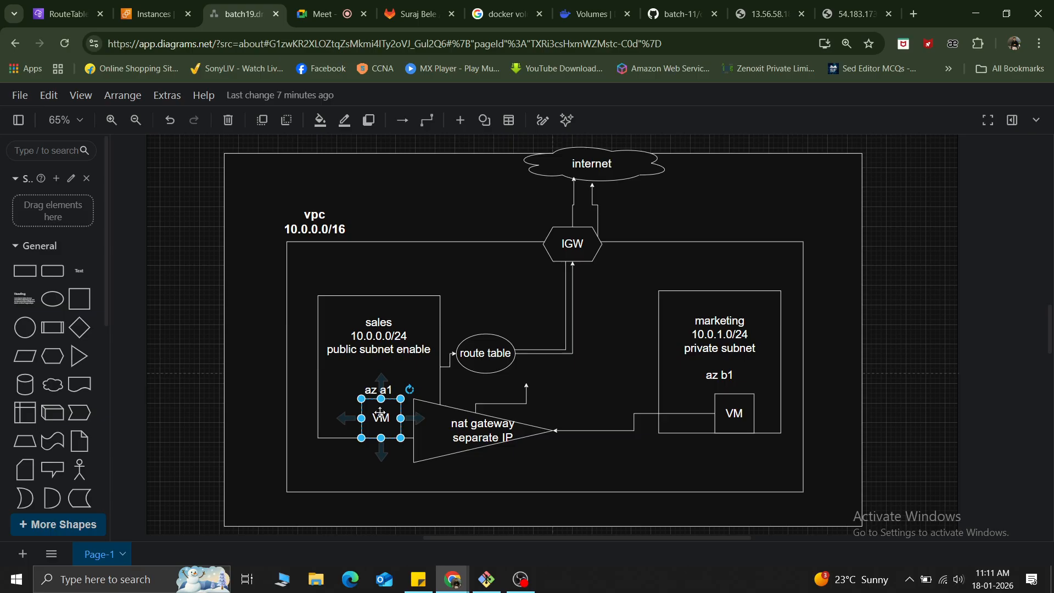
left_click(741, 413)
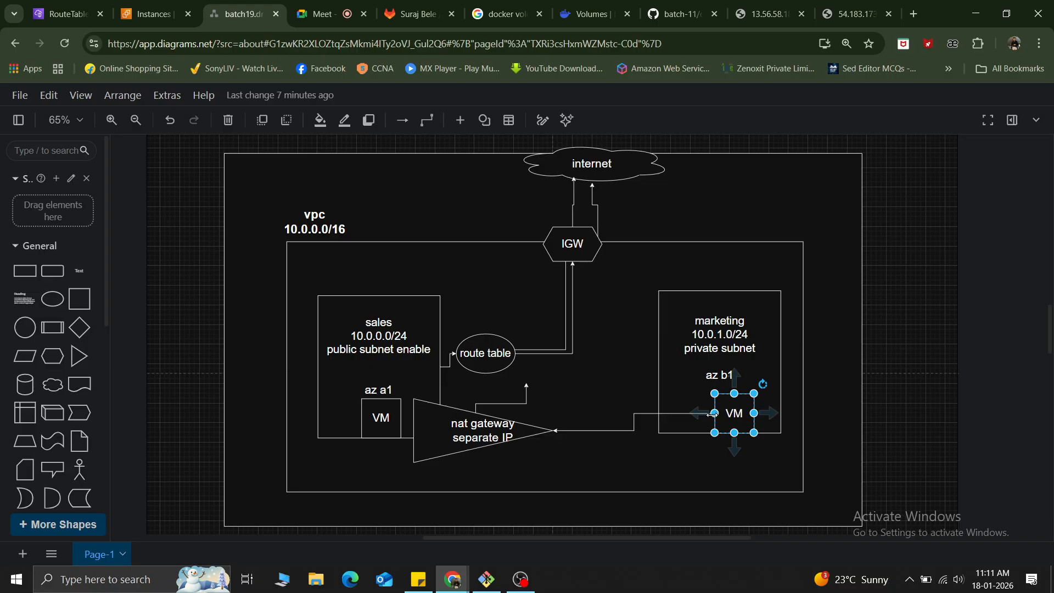
left_click(385, 419)
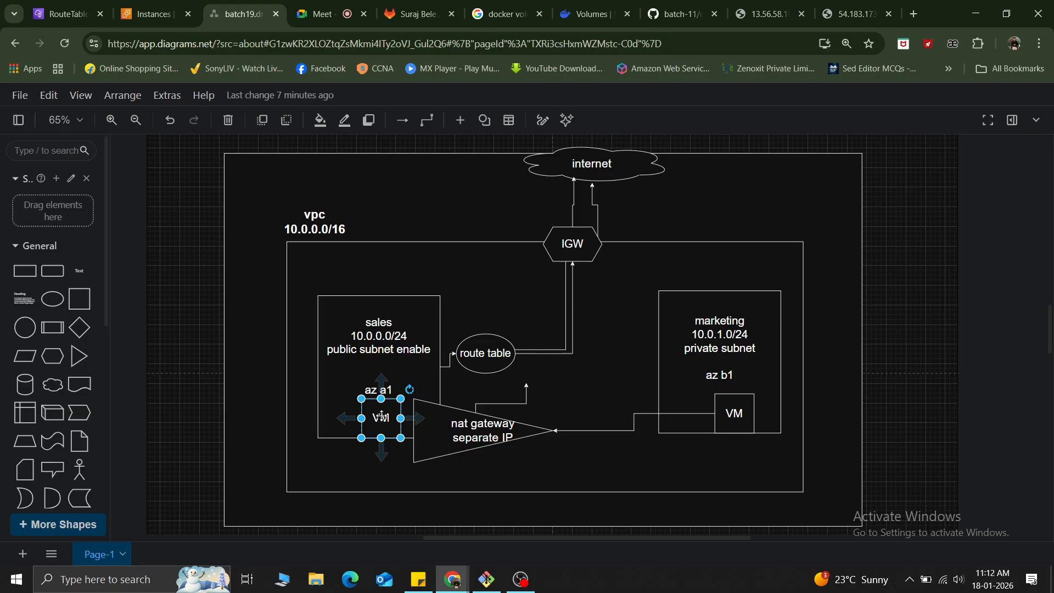
left_click(726, 411)
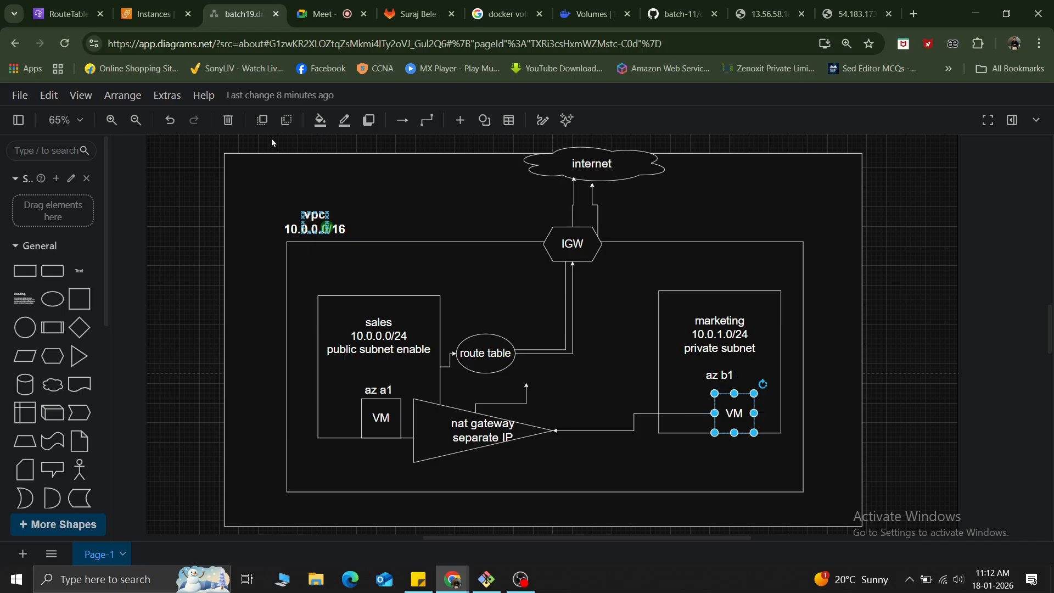
Check the EC2 instances page and the VPC route tables in the AWS console.
left_click(151, 13)
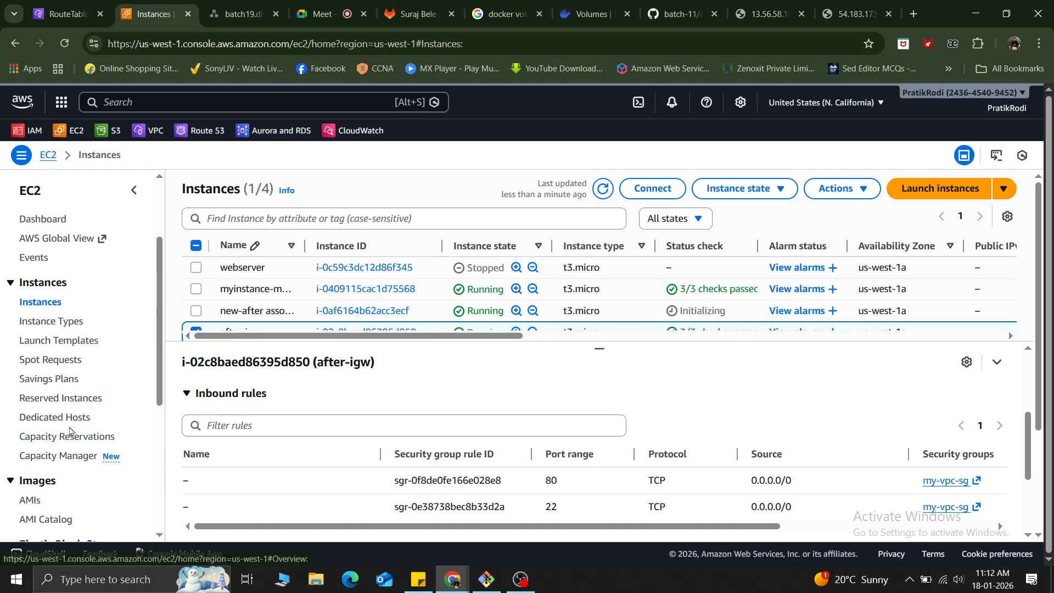
scroll(71, 456, "down", 7)
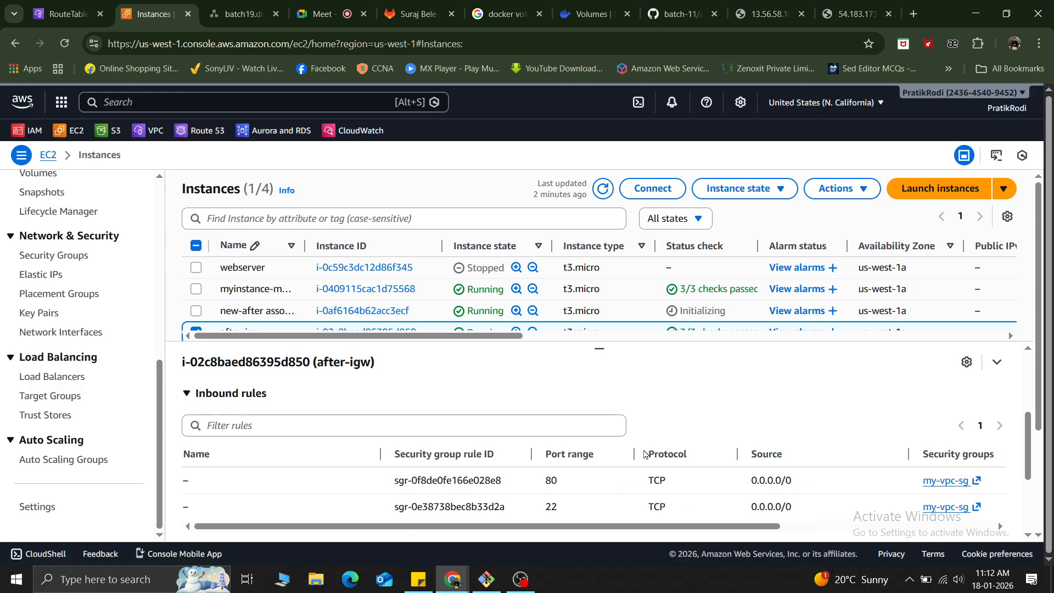
key("ctrl+shift+Tab")
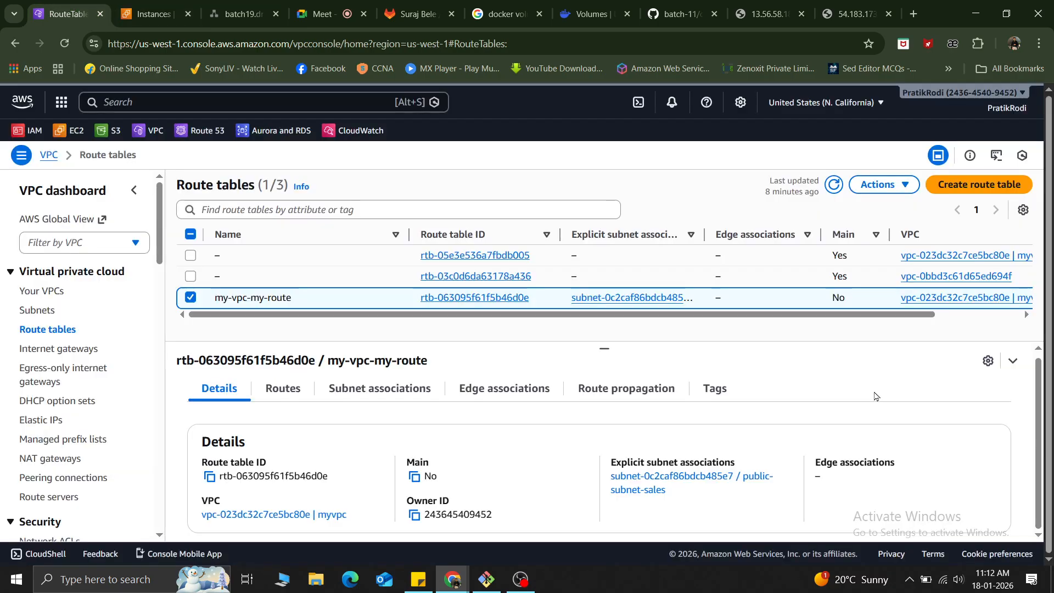
Return to the network diagram and examine the public sales subnet and private marketing subnet together with their VMs.
left_click(247, 5)
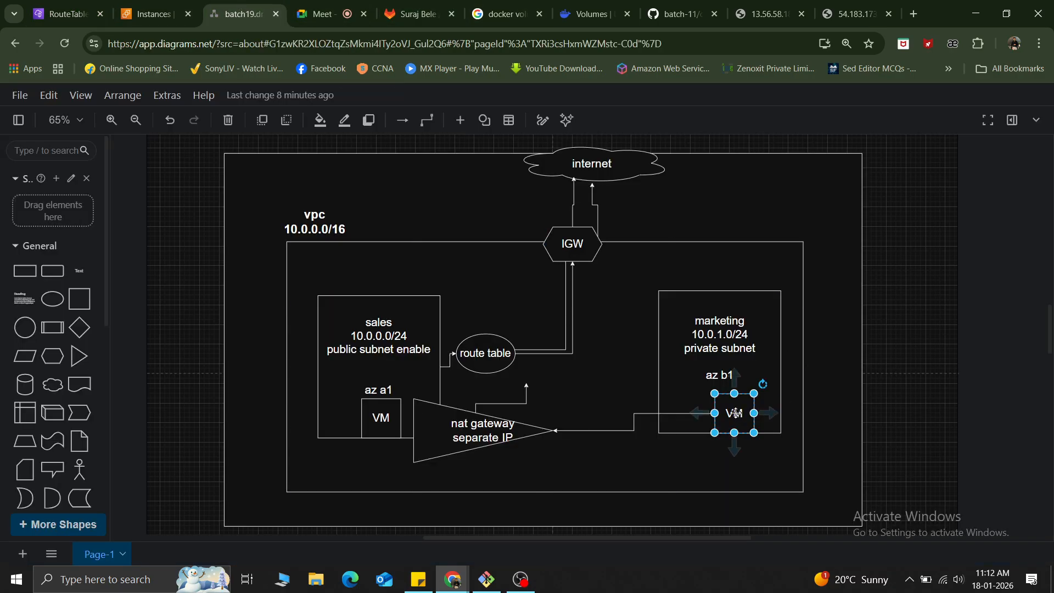
left_click(386, 415)
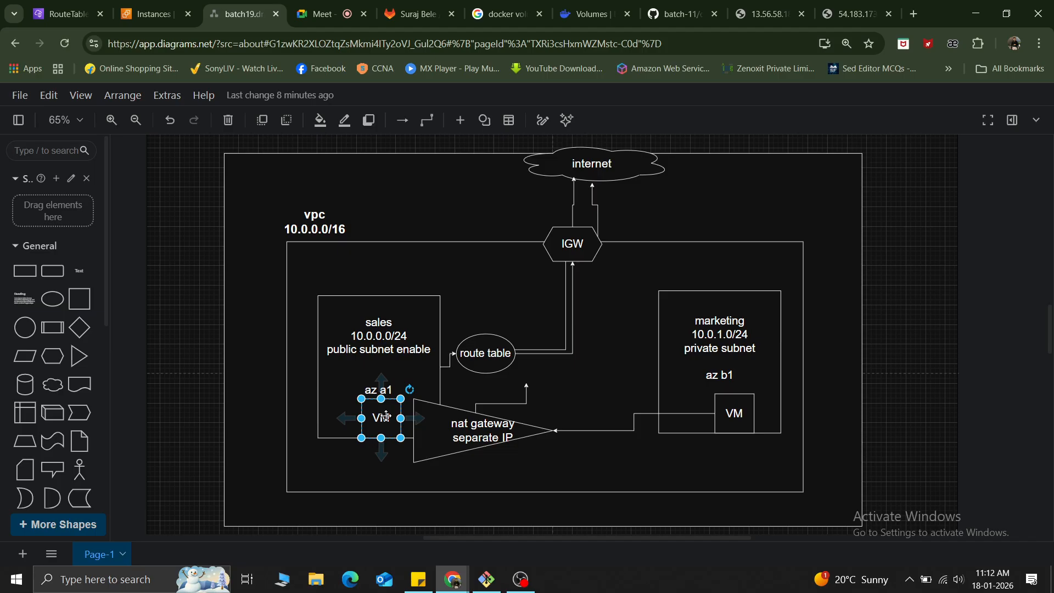
left_click(369, 342)
left_click(726, 344)
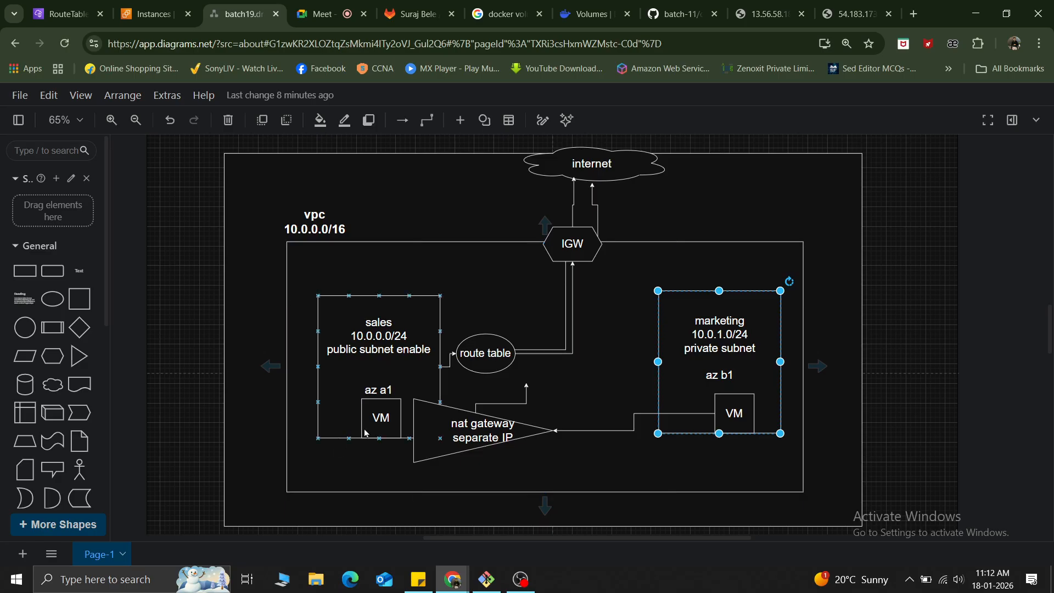
left_click(379, 419)
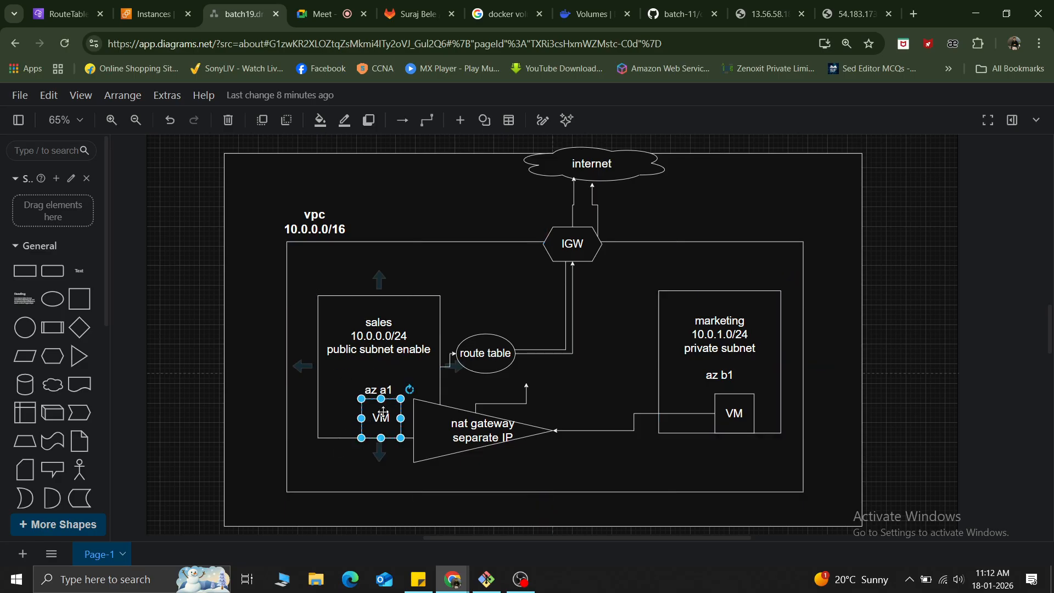
left_click(742, 345)
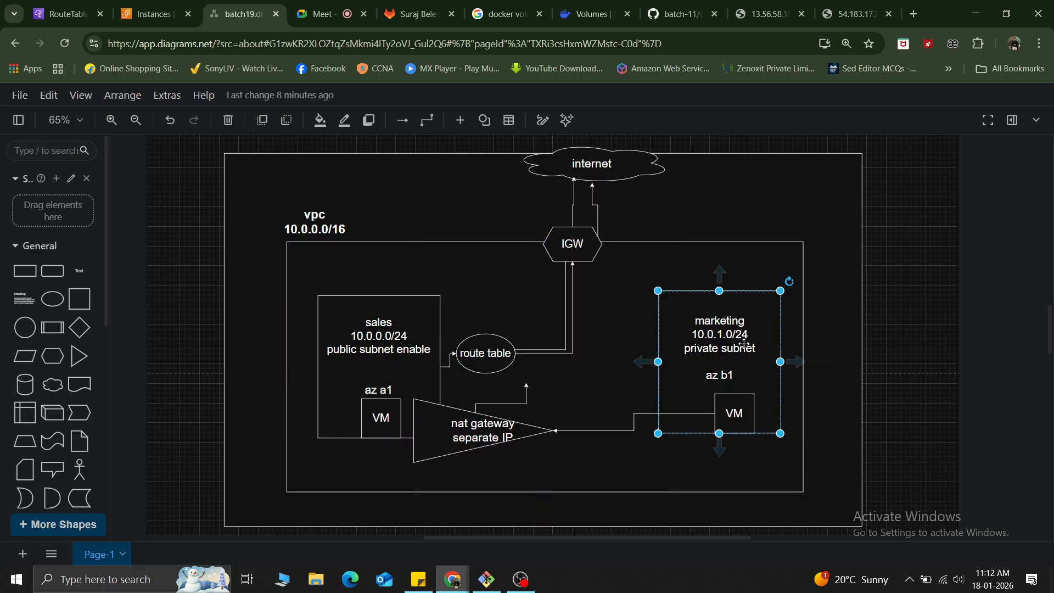
left_click(740, 424)
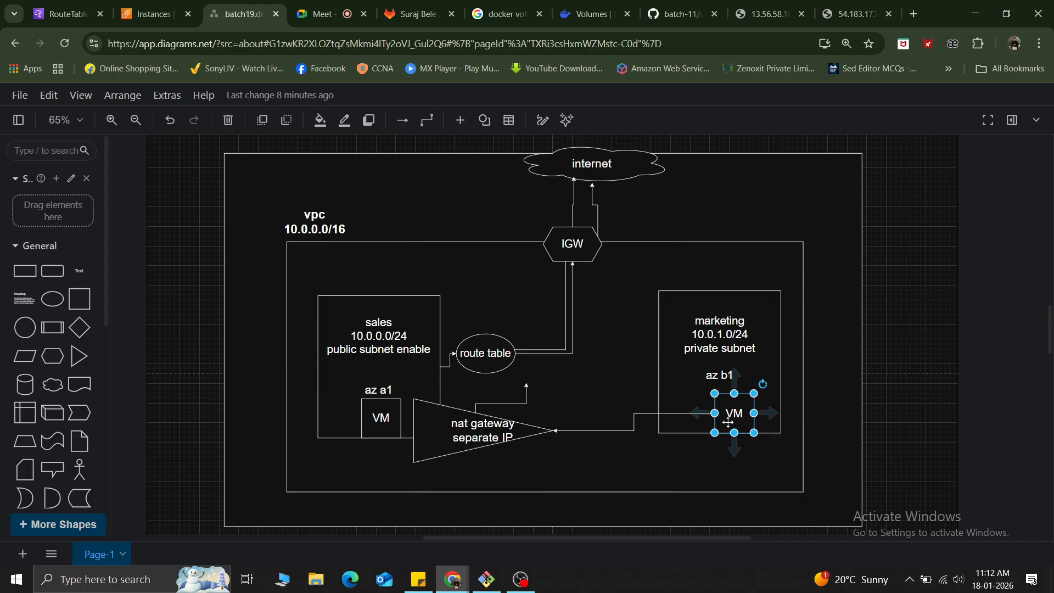
left_click(379, 419)
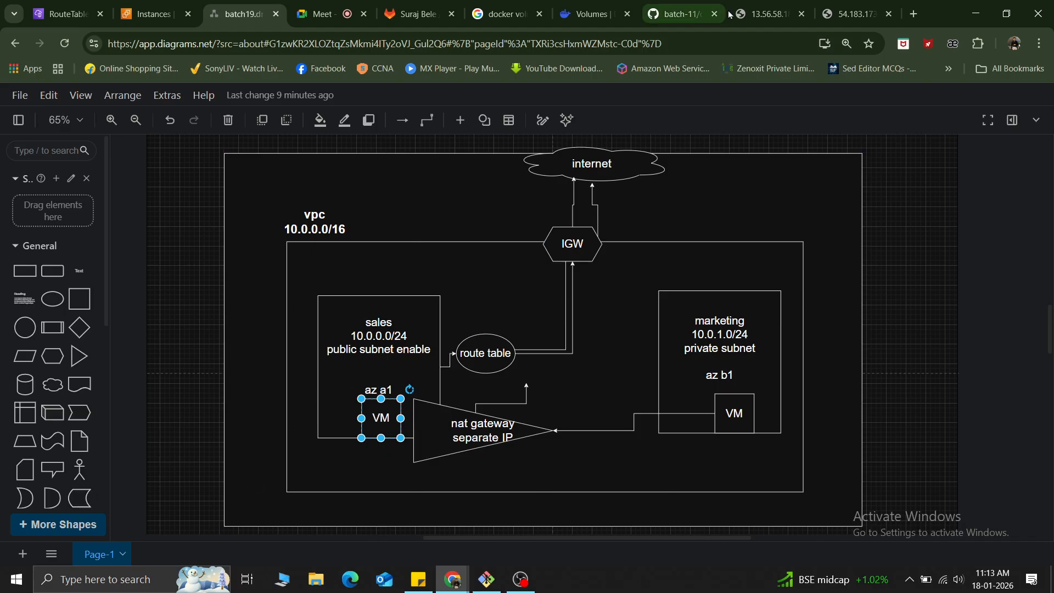
Switch to the EC2 instances list, enlarge the list area and select only the new-after associations instance.
left_click(138, 9)
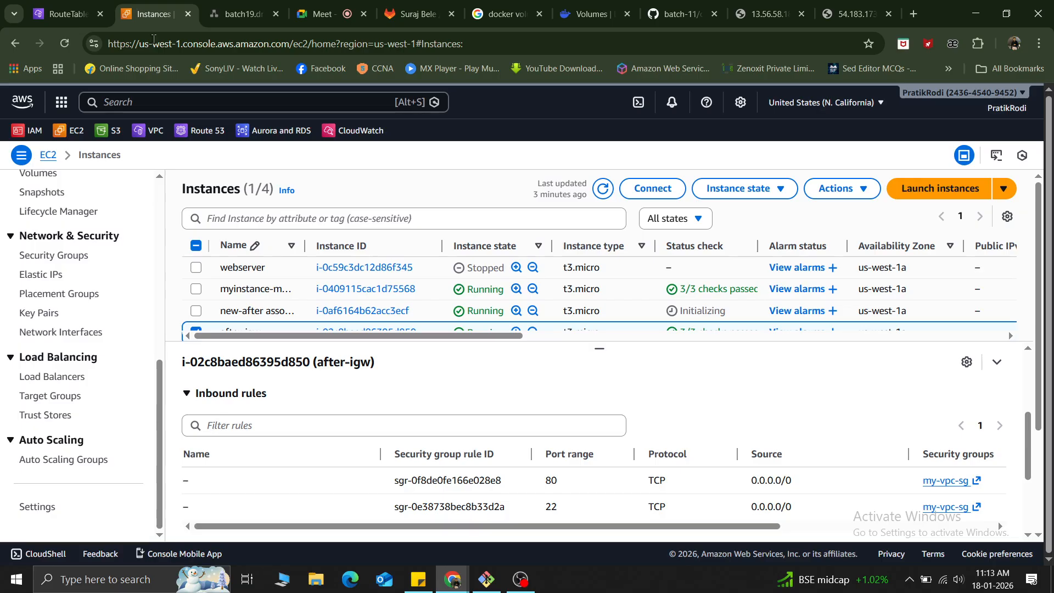
left_click_drag(600, 348, 478, 428)
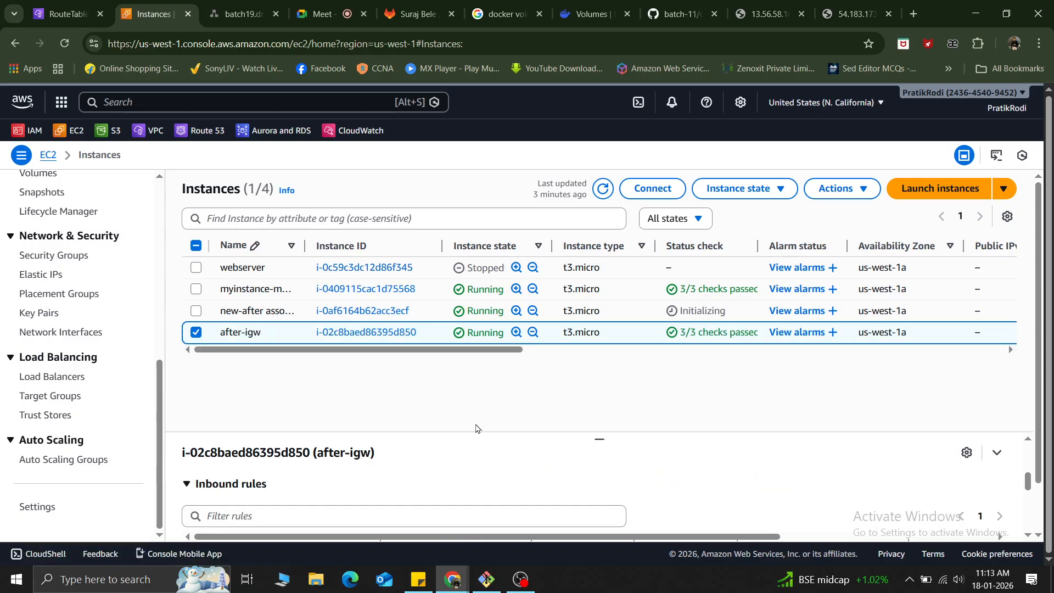
left_click(197, 333)
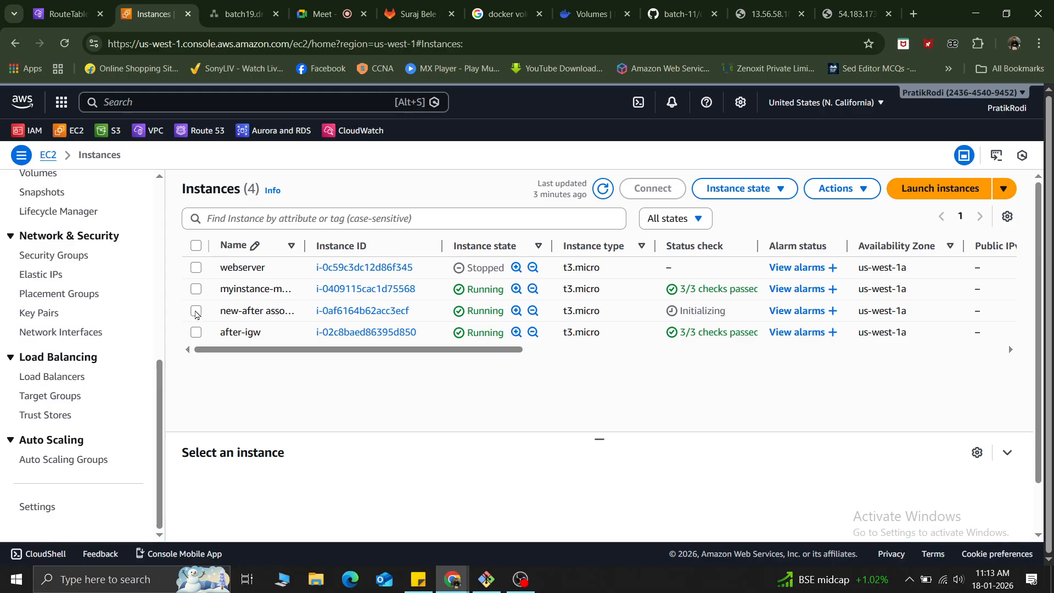
left_click(196, 311)
scroll(502, 459, "down", 1)
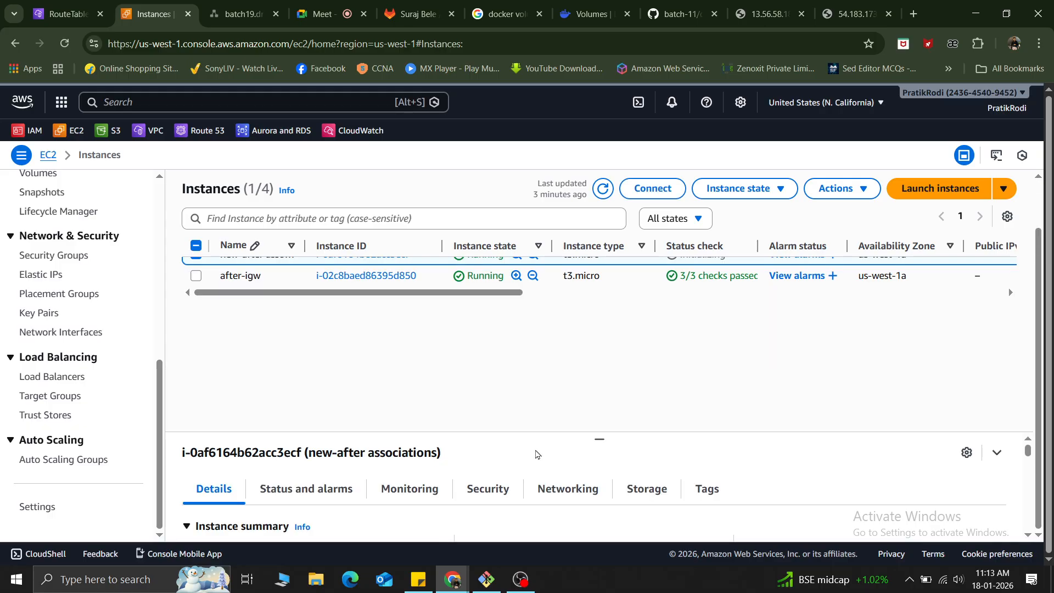
scroll(571, 434, "up", 1)
left_click_drag(564, 336, 566, 391)
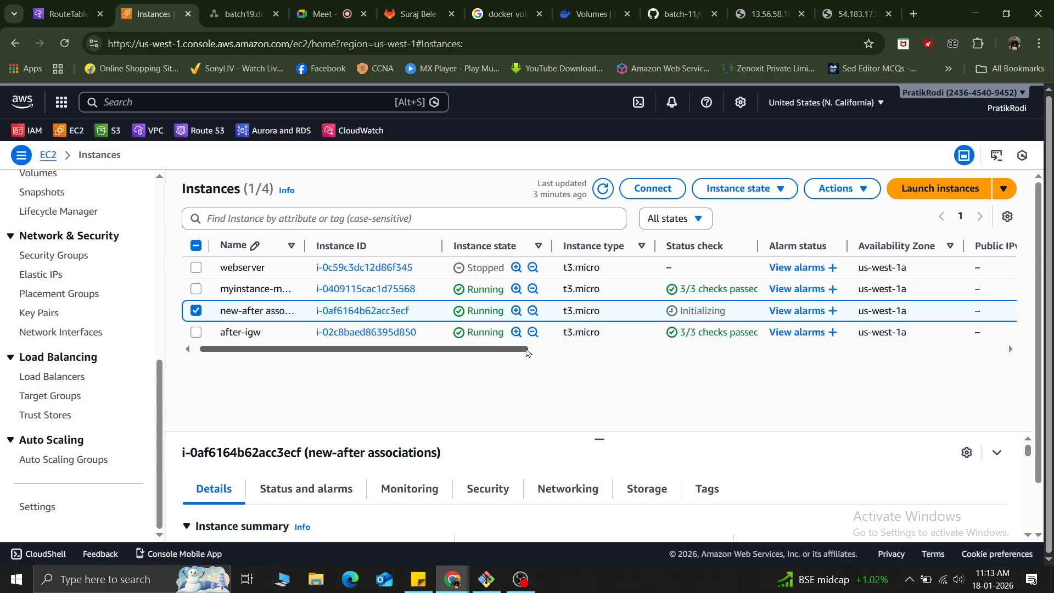
Copy the new-after associations instance's public IPv4 address 54.193.205.137 and open it in a new browser tab.
left_click_drag(494, 350, 750, 348)
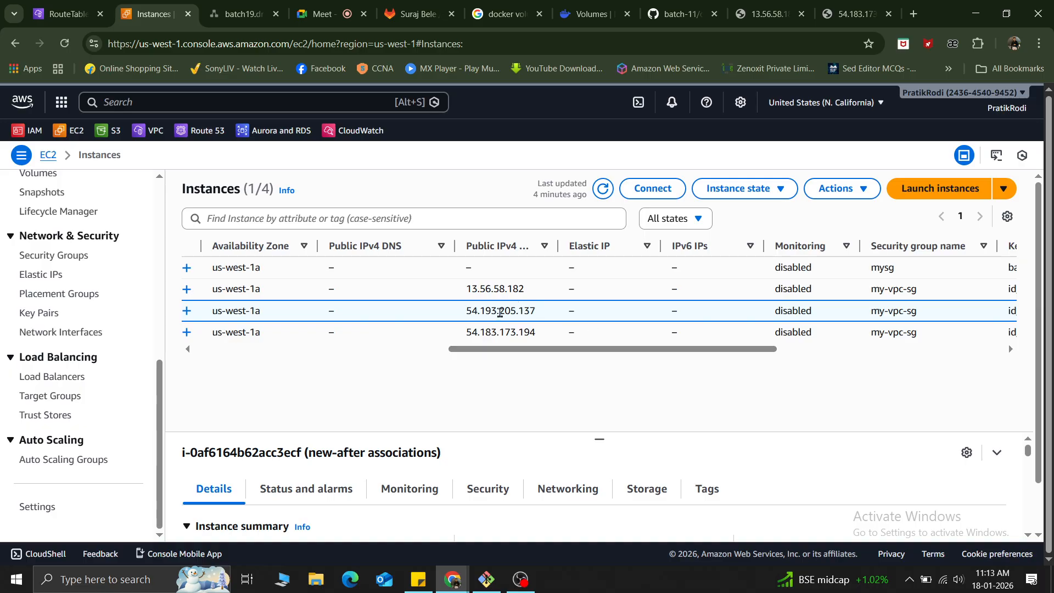
double_click(499, 312)
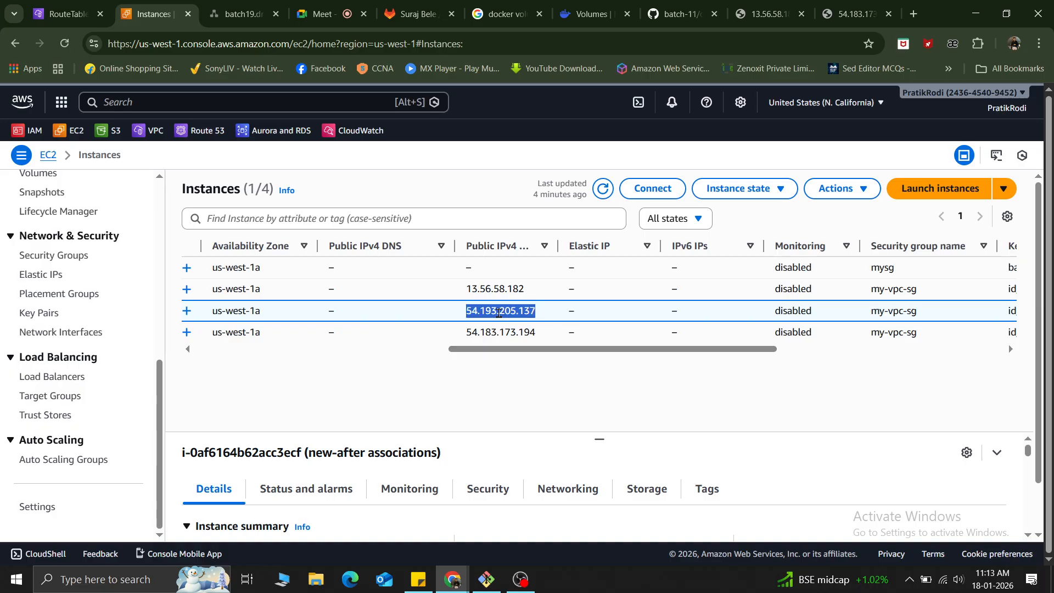
key("ctrl+c")
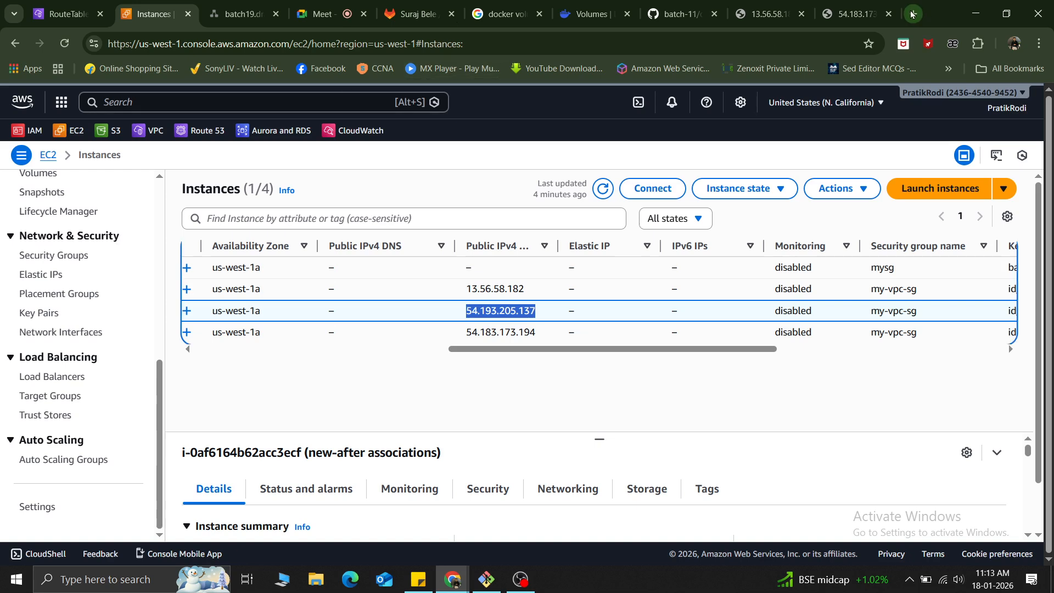
left_click(912, 14)
key("ctrl+v")
key("Return")
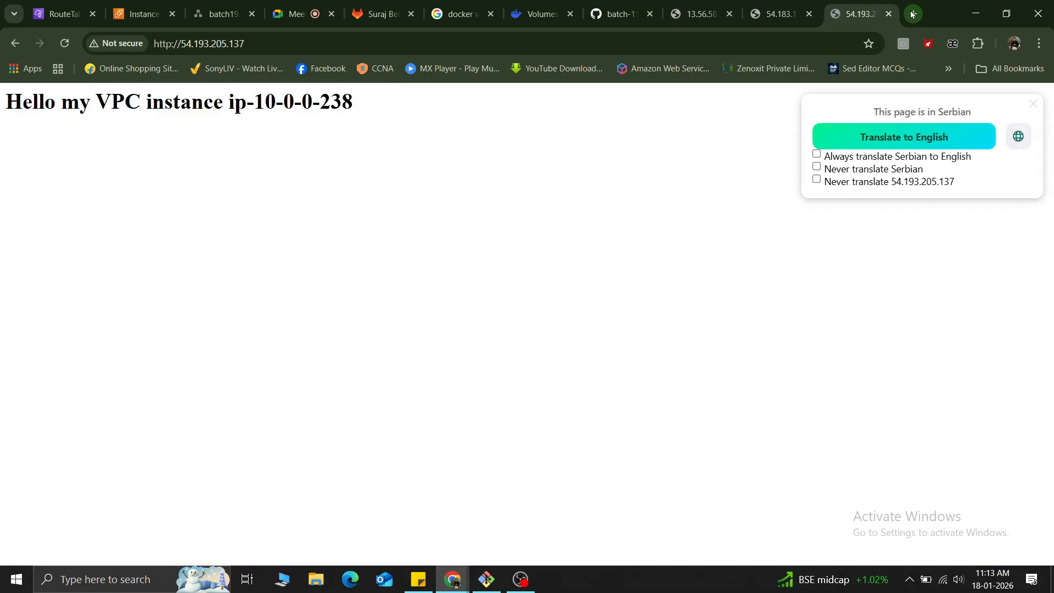
Reload the page at 54.183.173.194 and compare it with the pages at 13.56.58.182 and 54.193.205.137.
left_click_drag(365, 105, 2, 110)
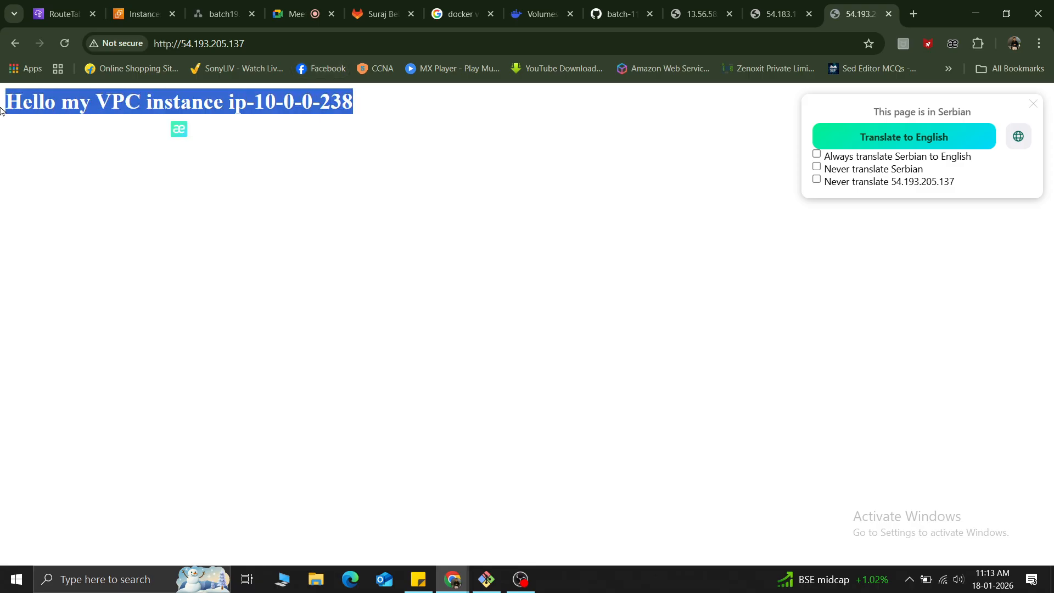
left_click(774, 5)
left_click(64, 45)
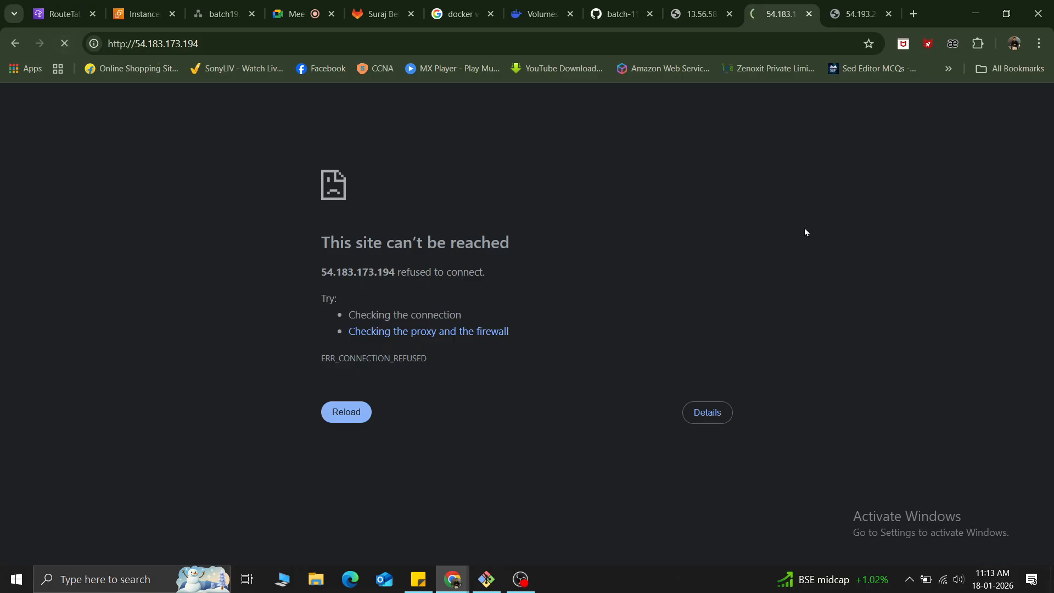
left_click(699, 8)
left_click(784, 13)
left_click(855, 11)
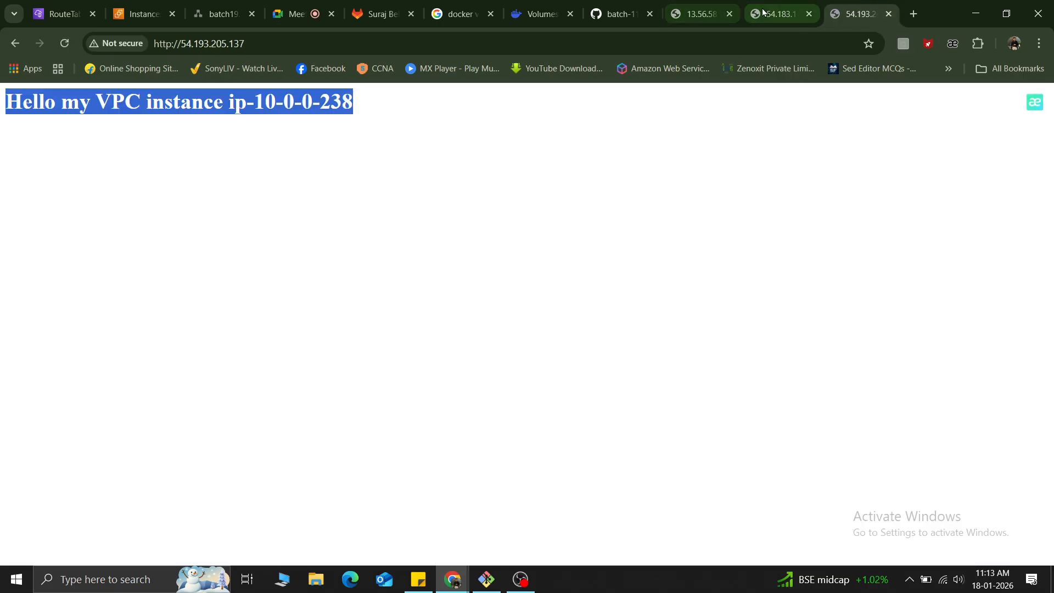
left_click(763, 12)
left_click(687, 15)
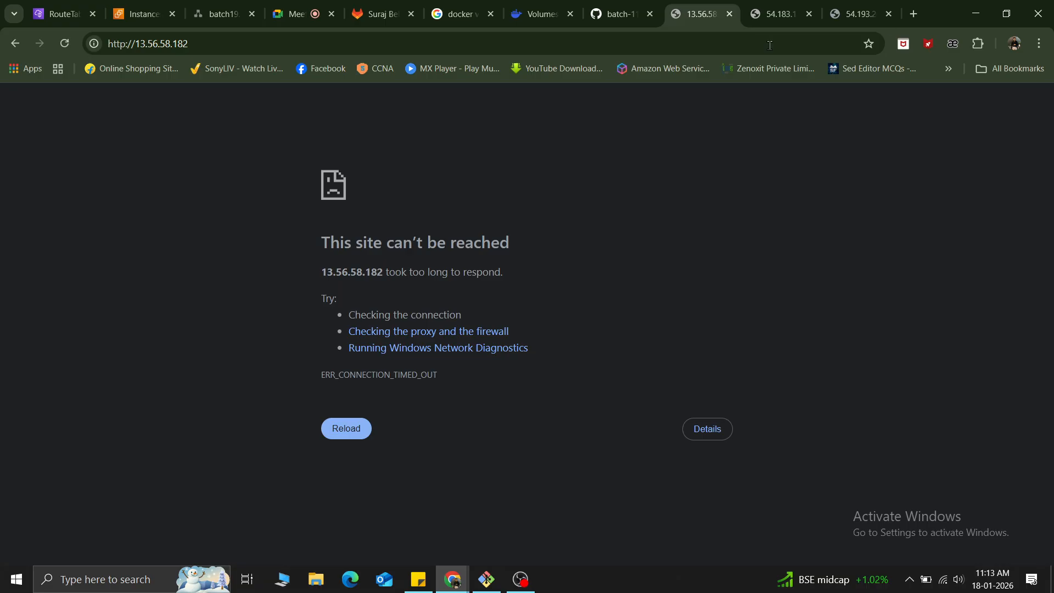
left_click(855, 12)
left_click(214, 128)
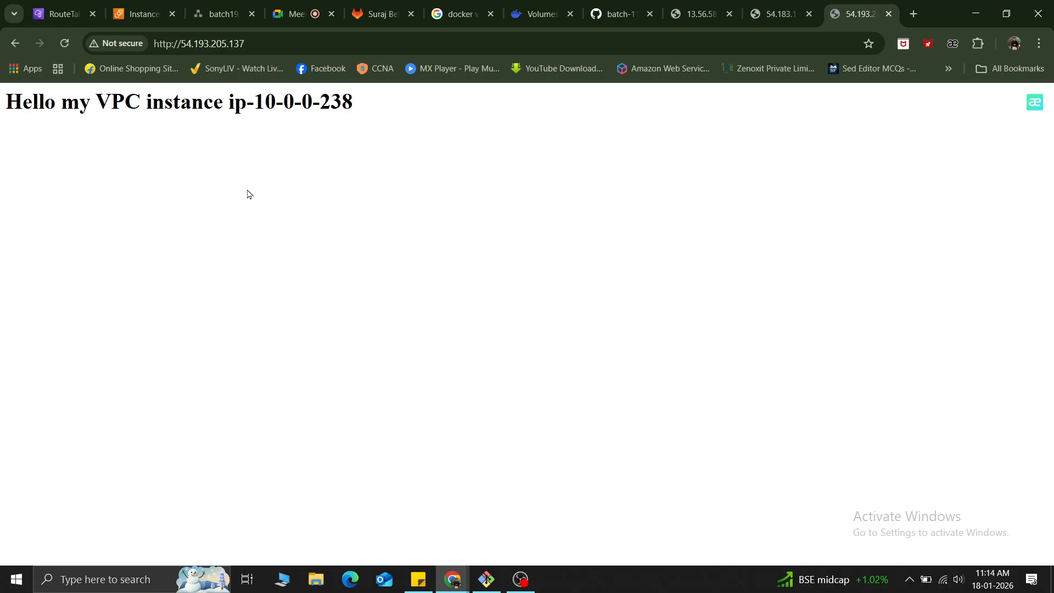
Switch to the network diagram and examine the private marketing subnet's VM, the sales VM and the NAT gateway.
left_click(219, 13)
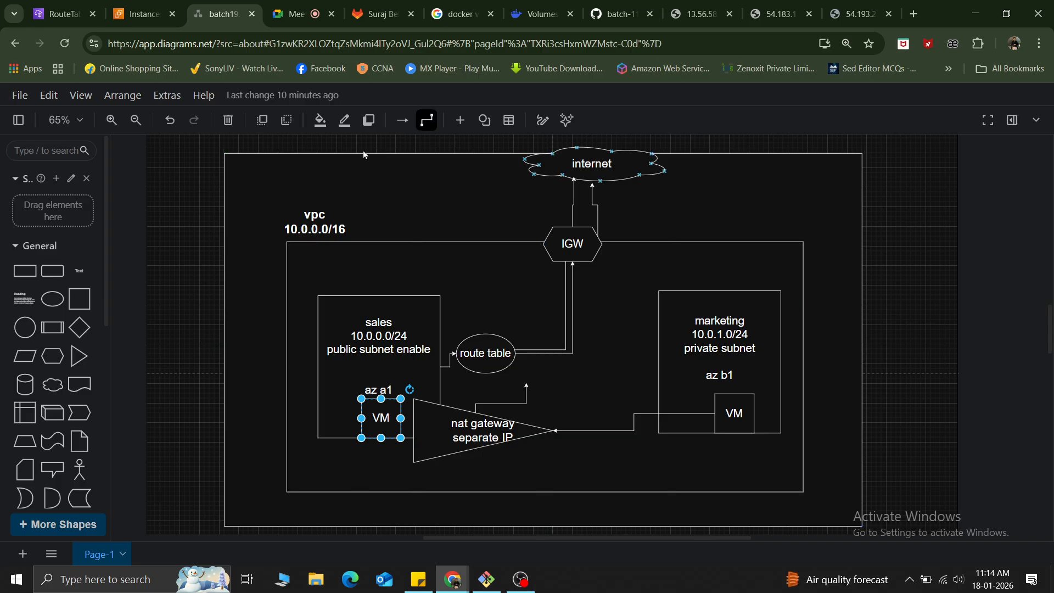
left_click(720, 360)
left_click(739, 416)
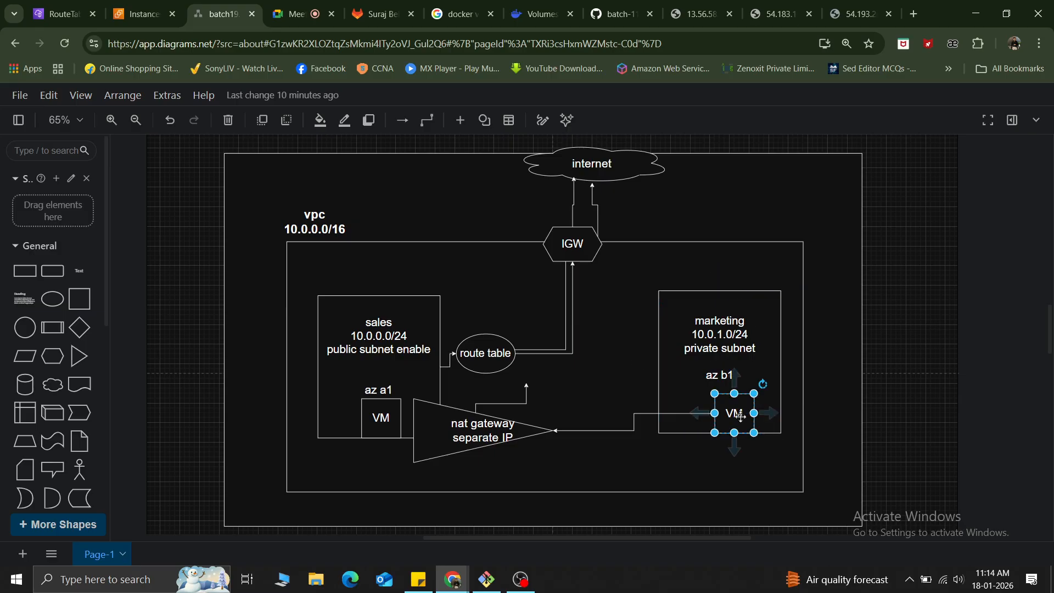
left_click(375, 412)
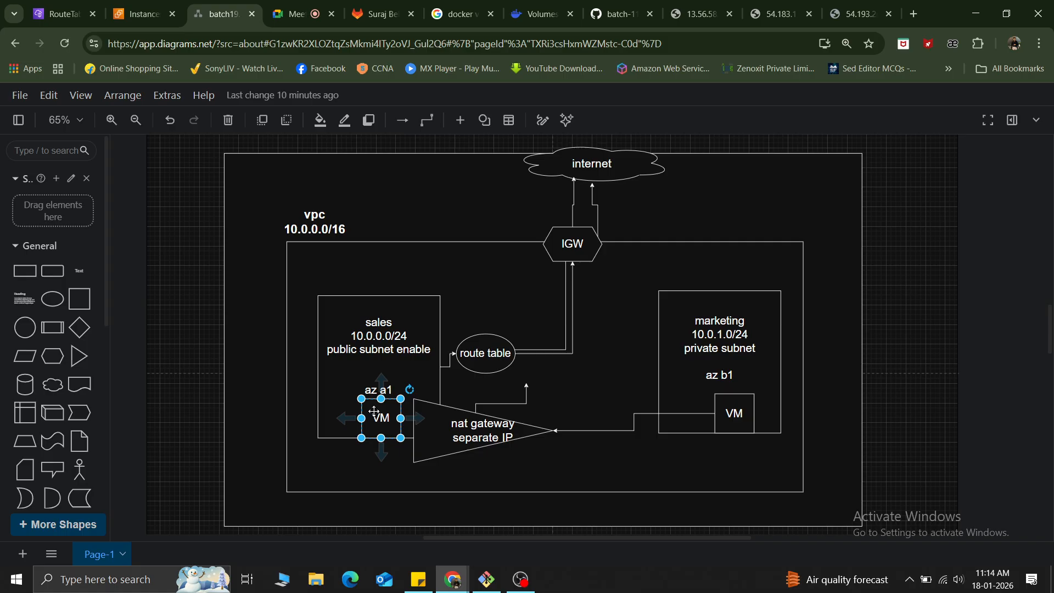
left_click(459, 432)
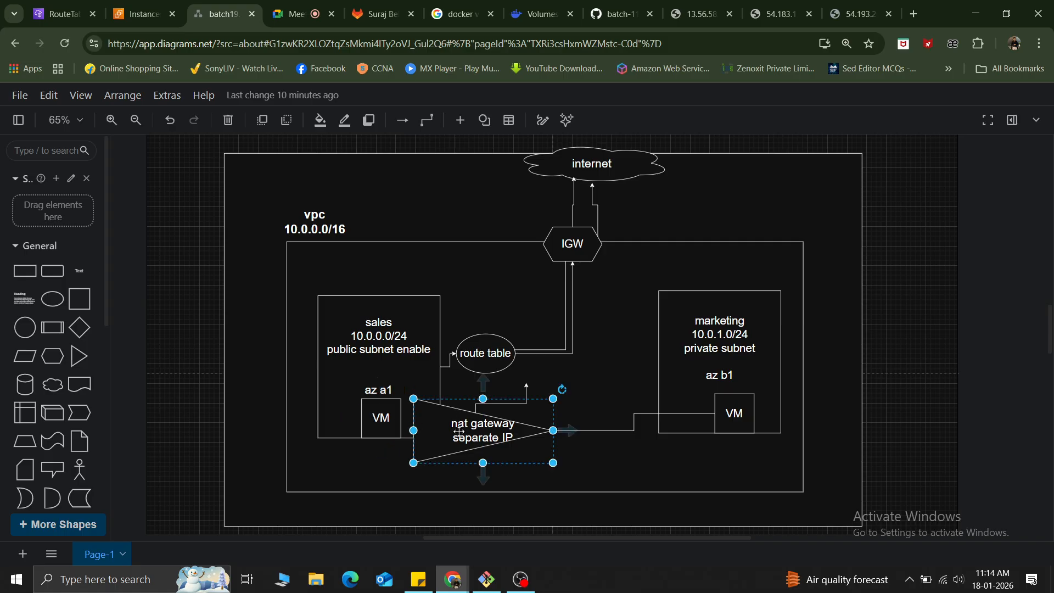
Examine the private marketing subnet and compare its VM with the VM in the public sales subnet.
left_click(717, 368)
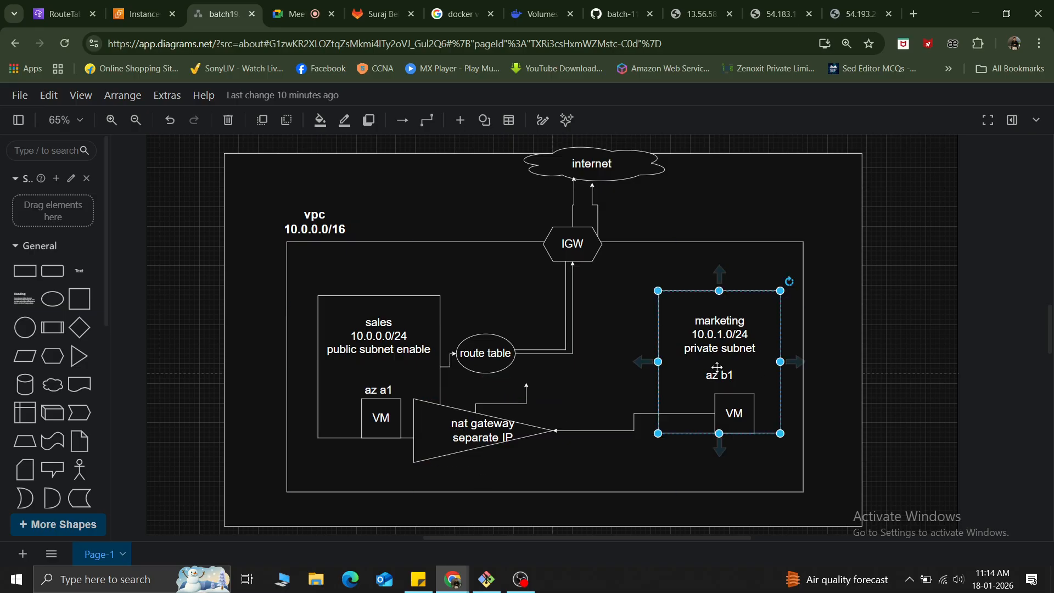
left_click(732, 412)
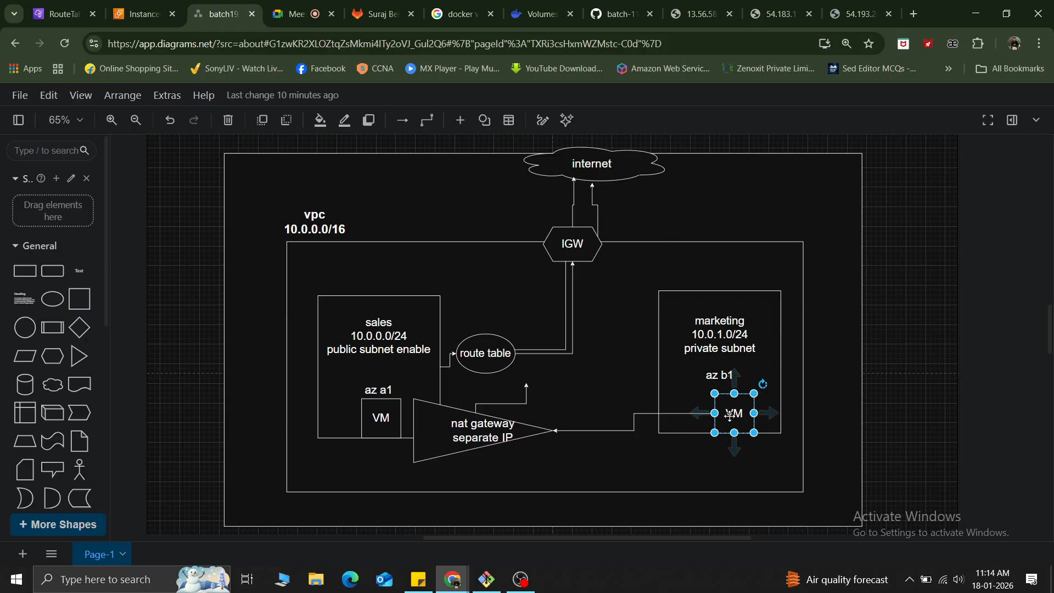
left_click(381, 418)
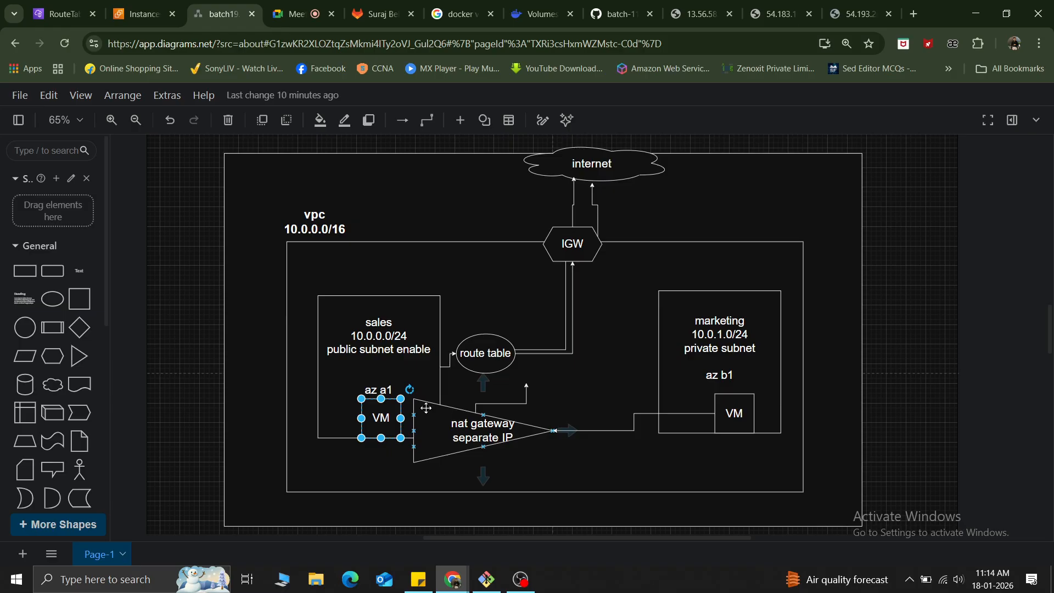
left_click(737, 413)
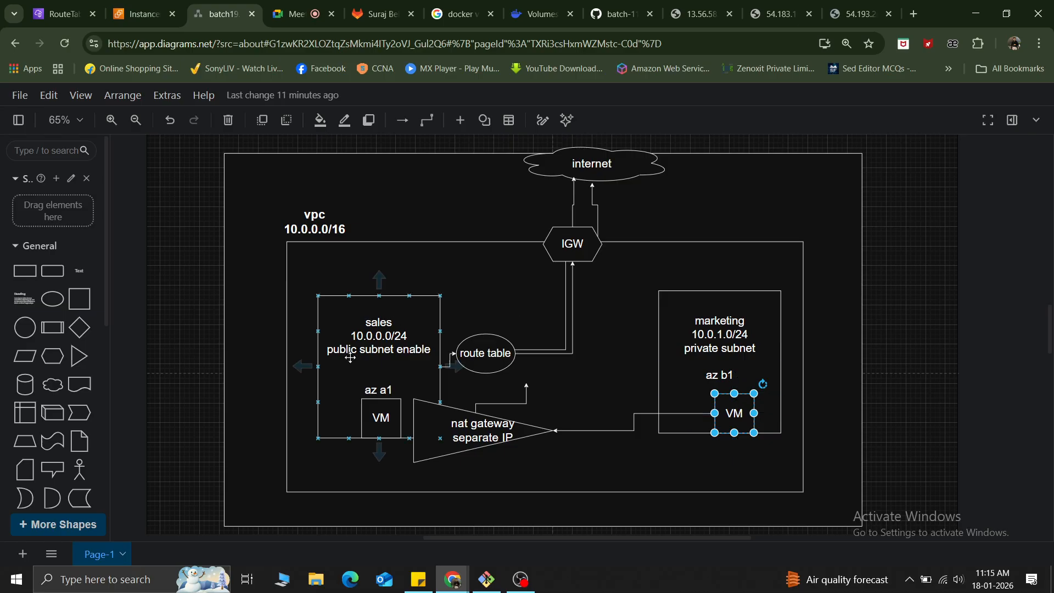
left_click(375, 430)
left_click(733, 432)
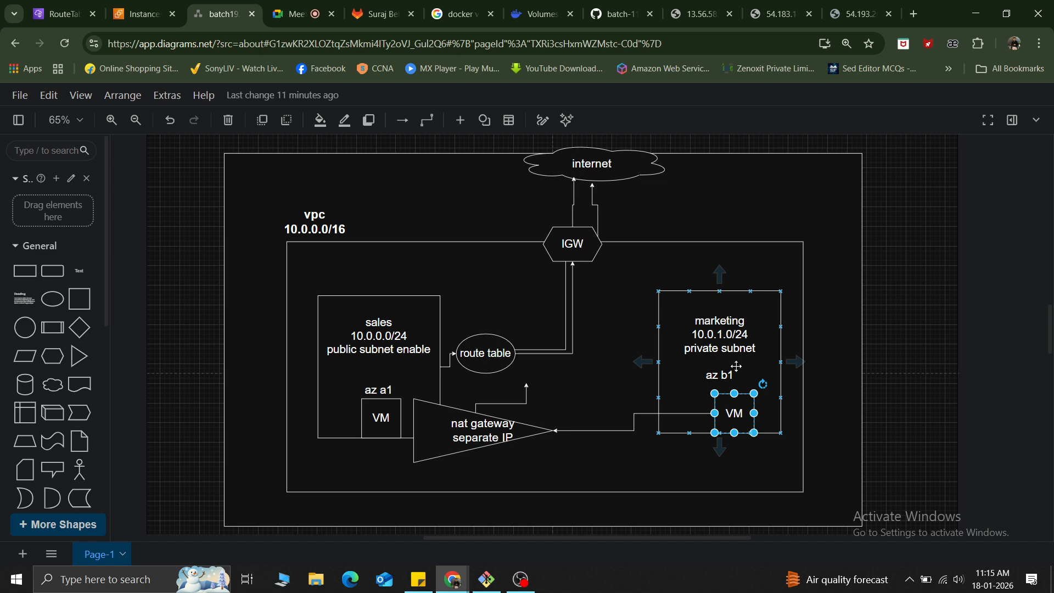
Examine the NAT gateway's placement at the sales subnet and its link to the marketing VM, comparing both VMs.
left_click(437, 446)
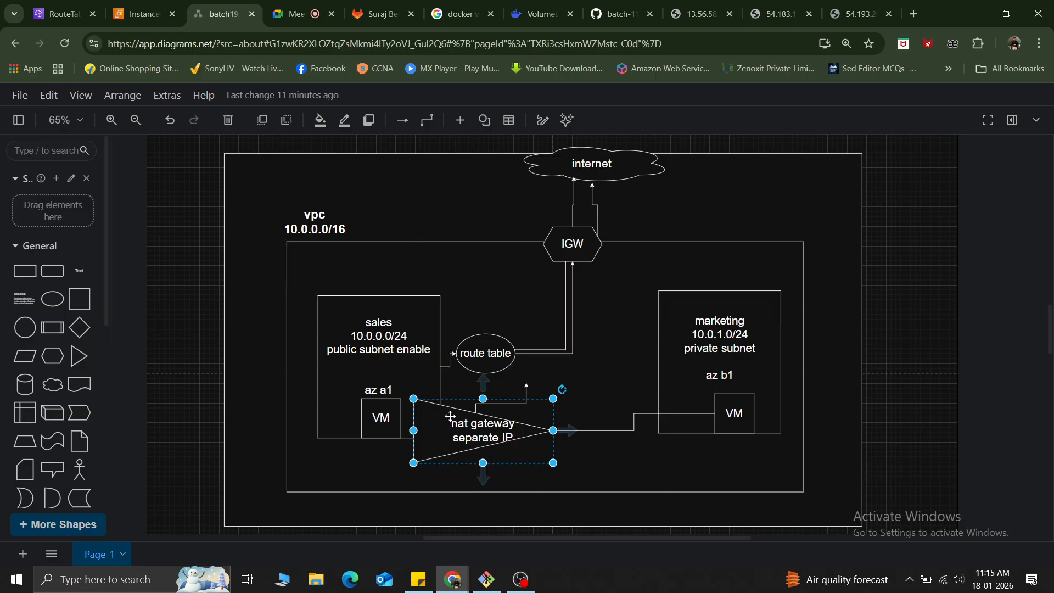
left_click(371, 333)
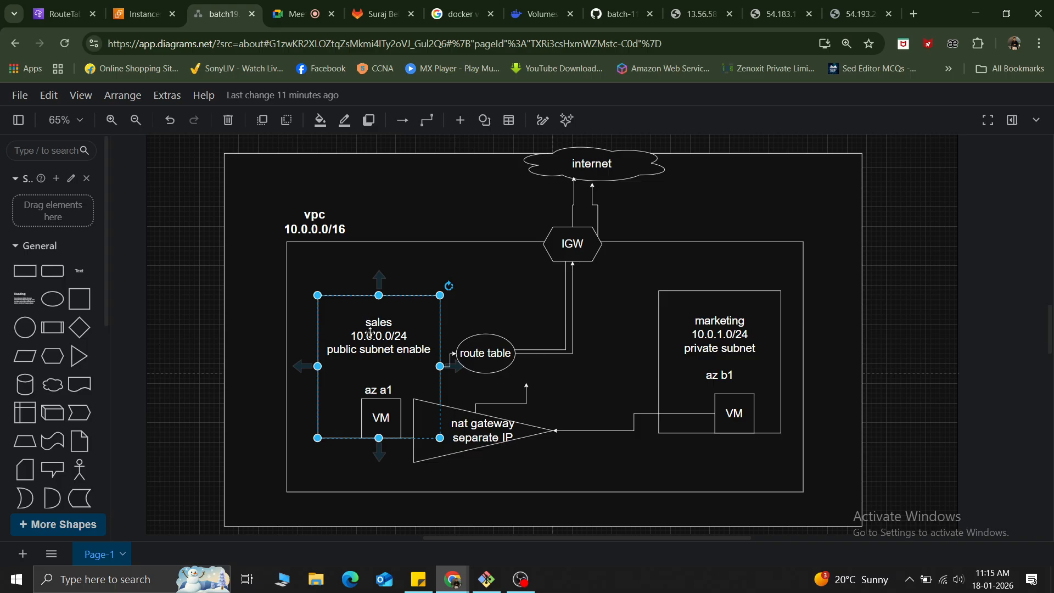
left_click(458, 437)
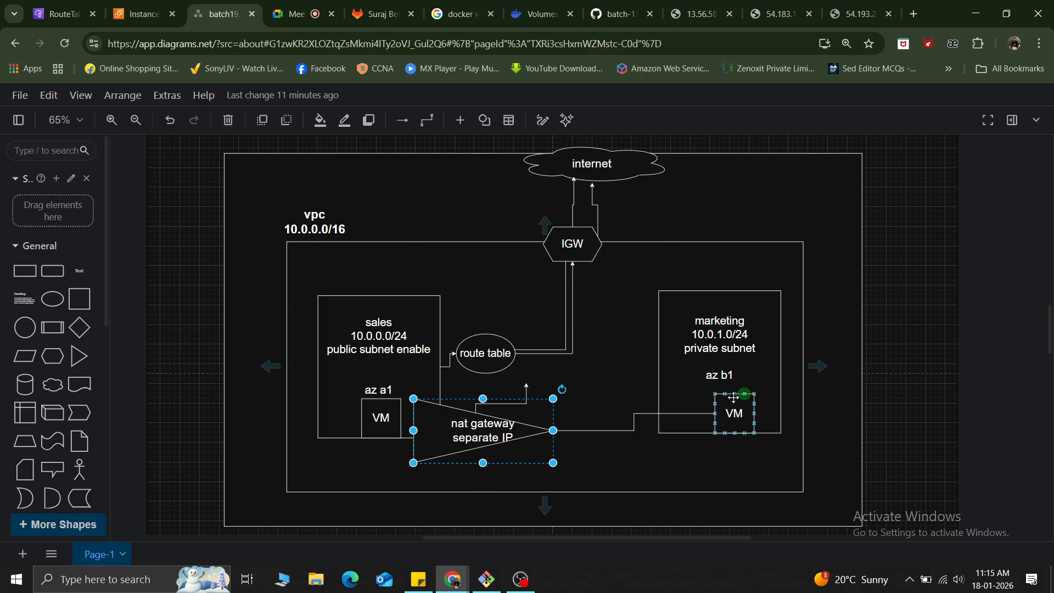
left_click(734, 416)
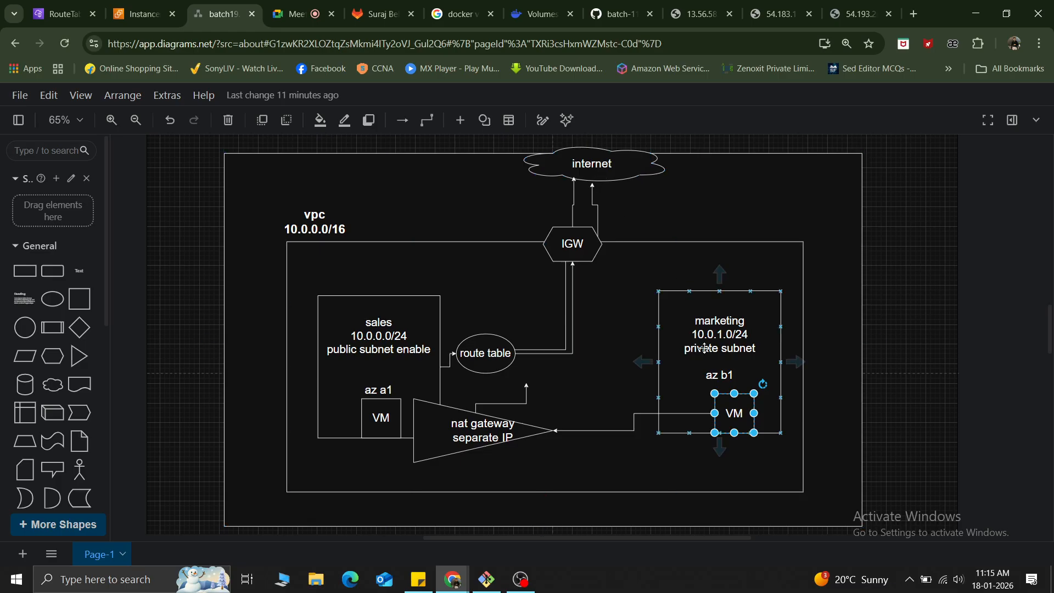
left_click(466, 436)
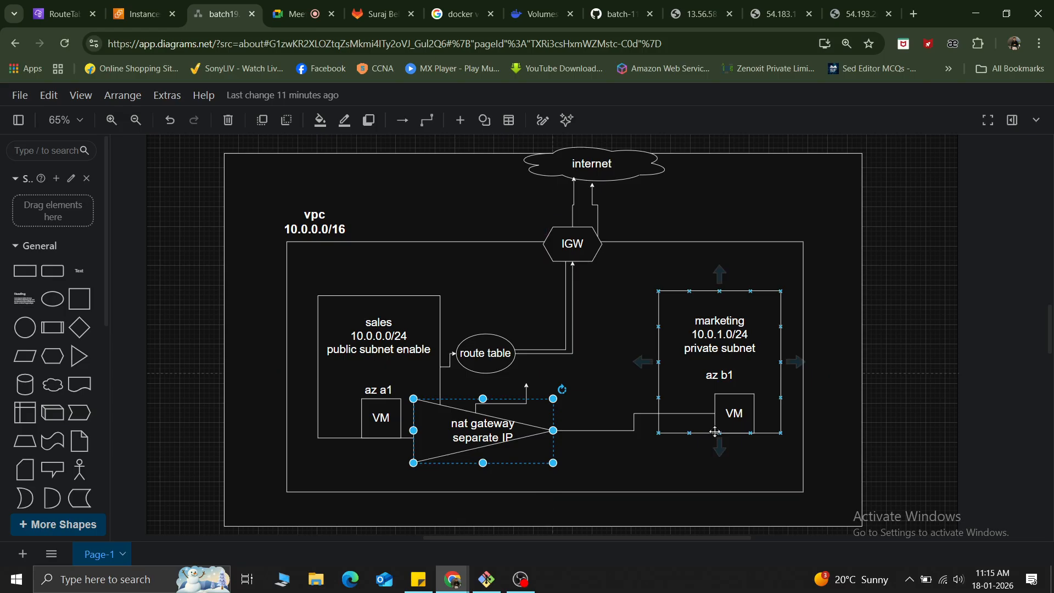
left_click(731, 419)
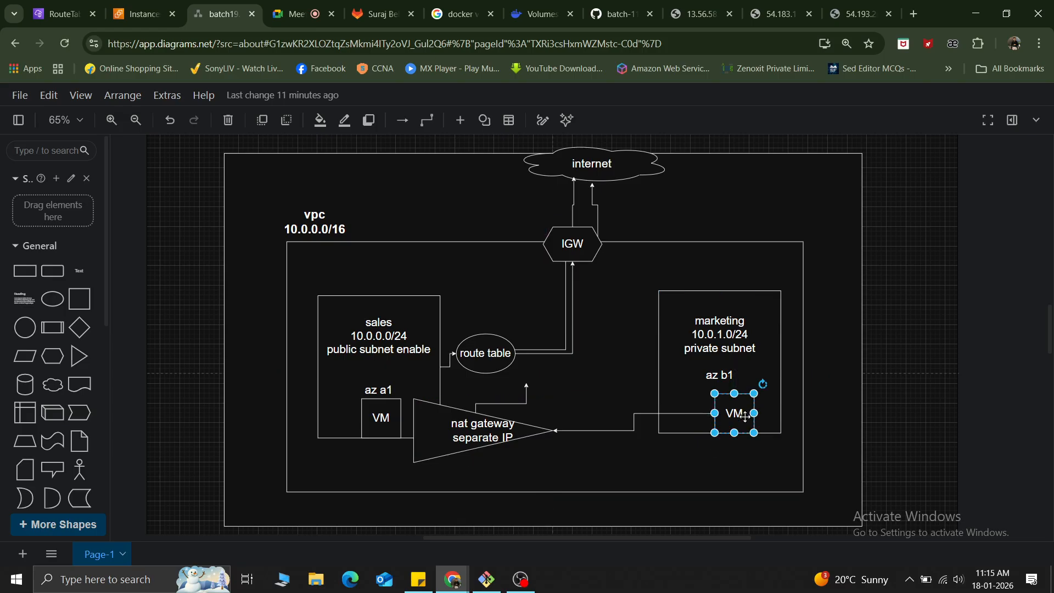
left_click(385, 417)
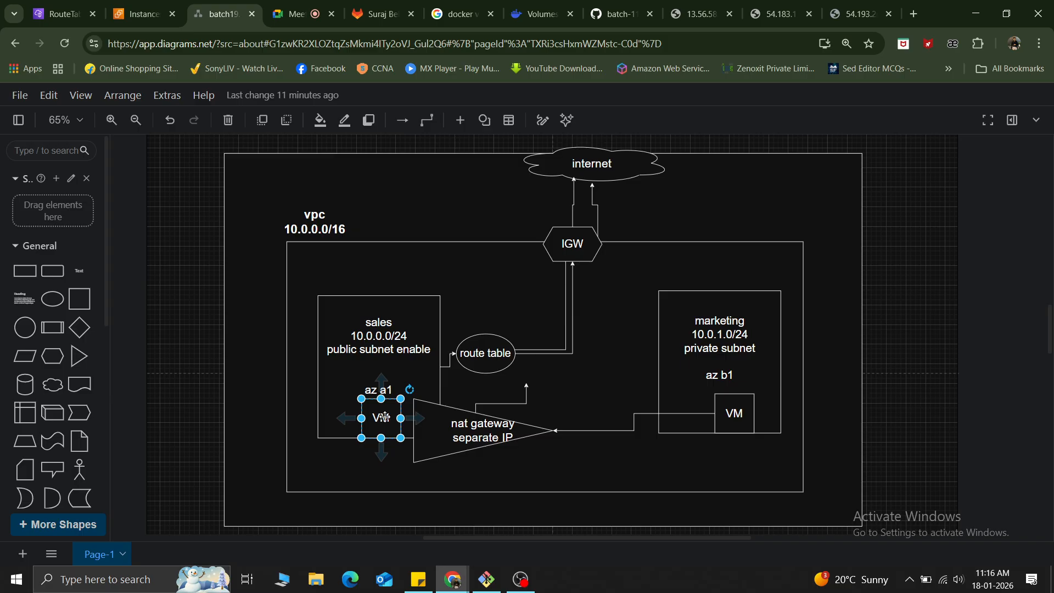
left_click(731, 418)
left_click(378, 420)
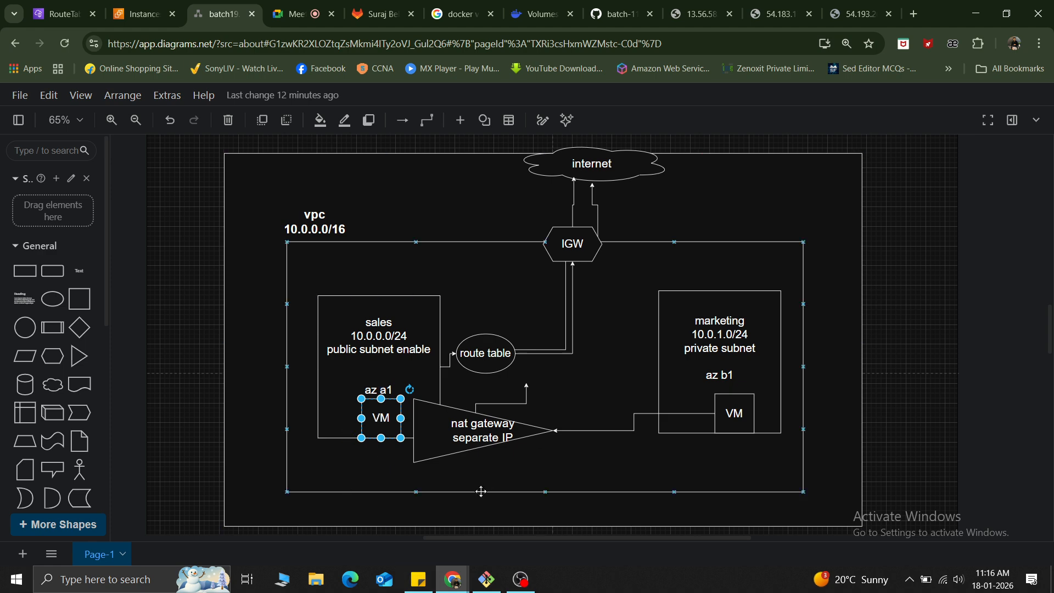
Nudge the NAT gateway triangle slightly within the diagram and delete it.
left_click(471, 436)
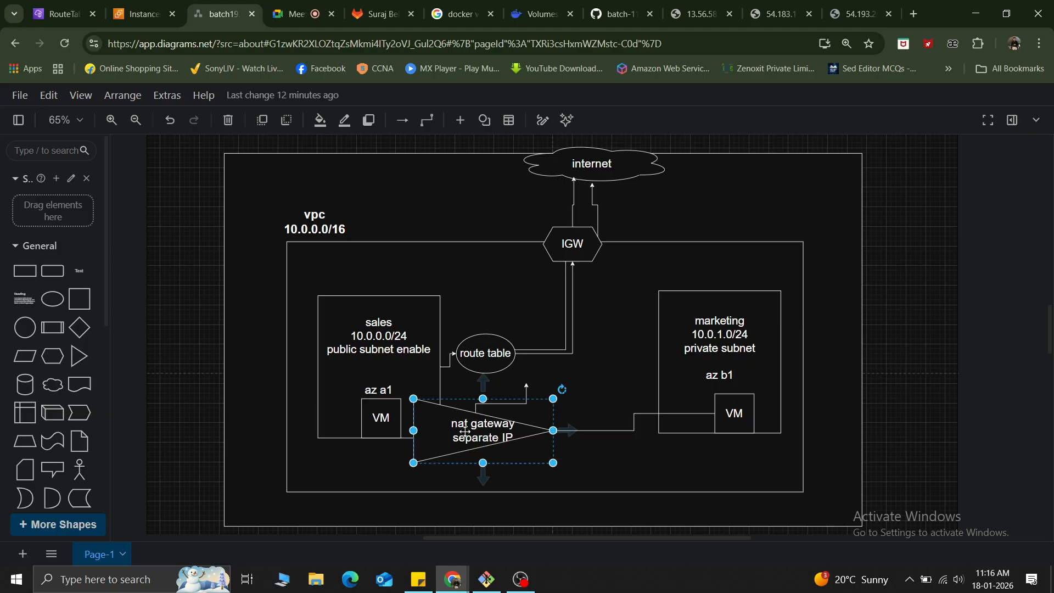
left_click_drag(465, 433, 474, 337)
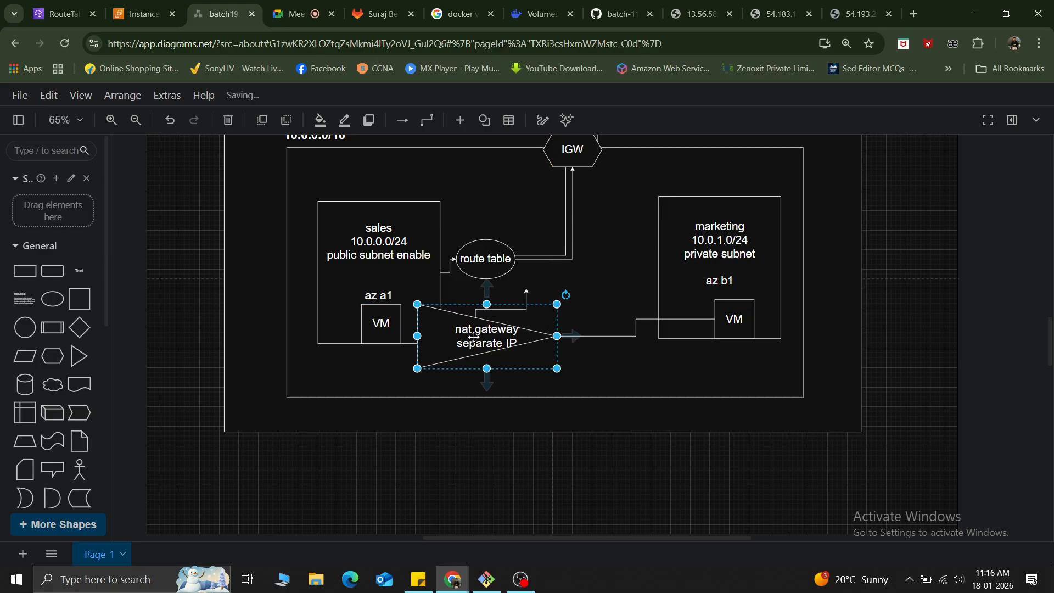
key("Delete")
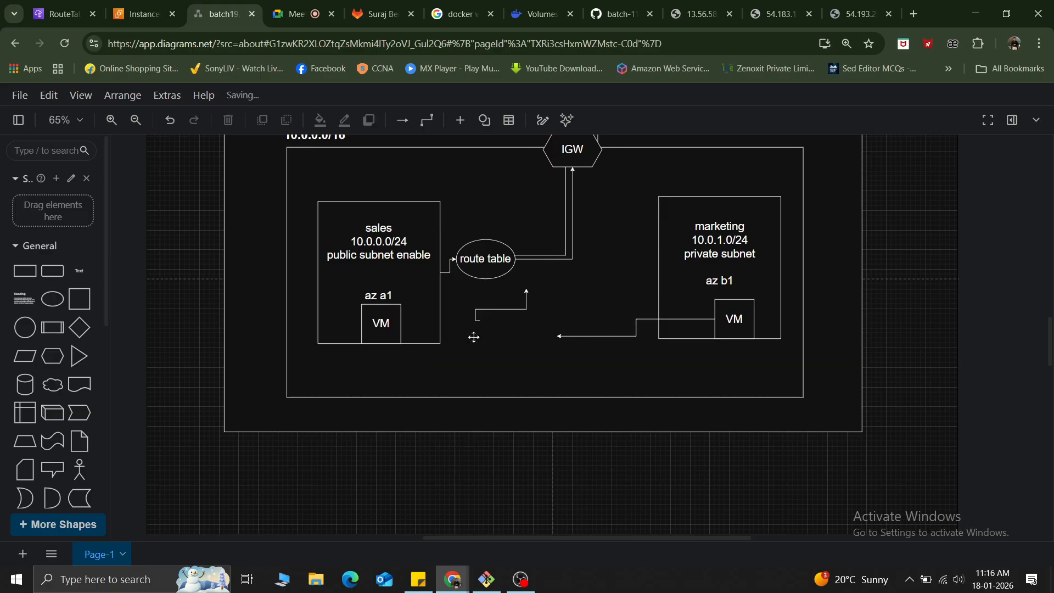
Reattach the loose arrow end of the marketing VM's connector to the sales VM.
left_click(559, 338)
left_click(555, 336)
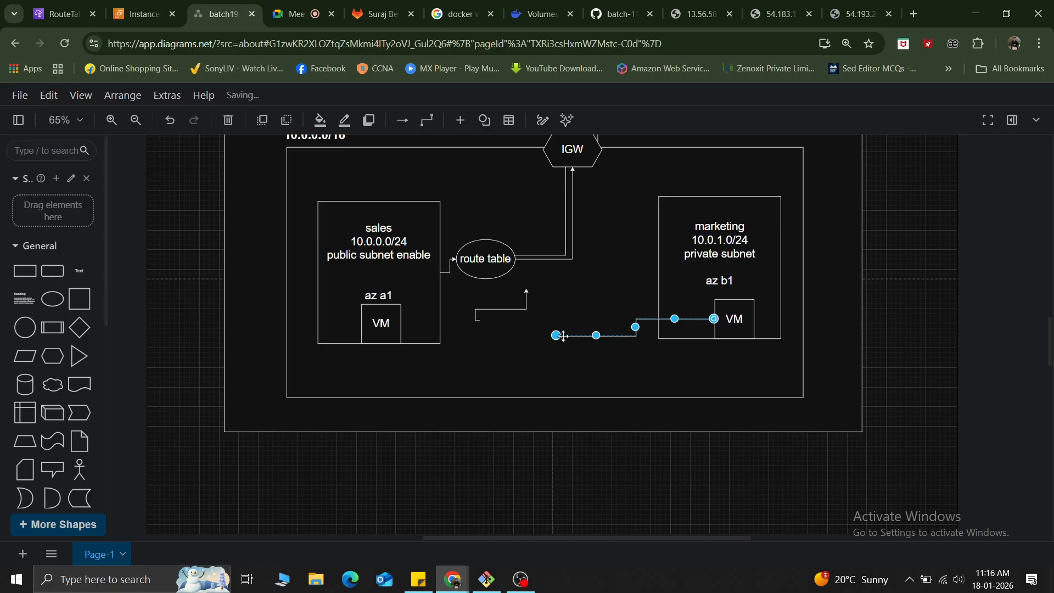
left_click_drag(555, 336, 402, 325)
left_click(463, 369)
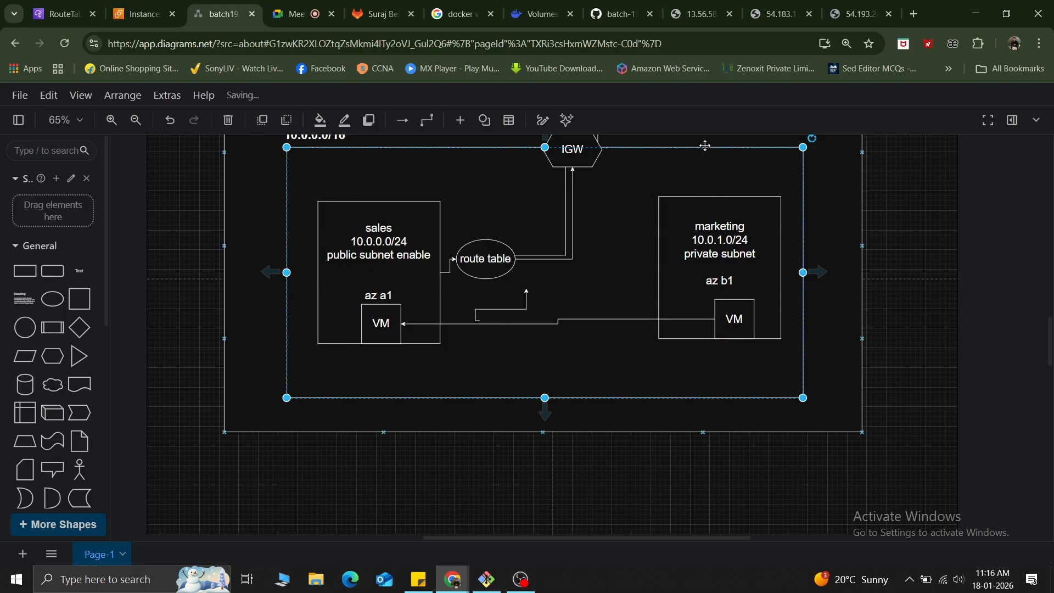
Examine the direct connection between the private marketing VM and the public sales VM.
left_click(378, 322)
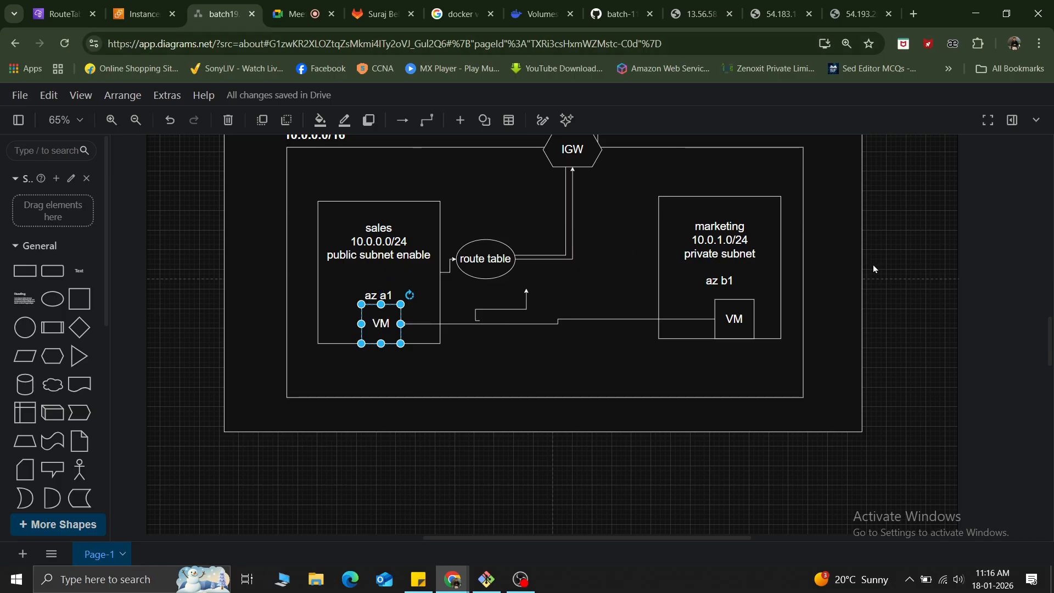
left_click(735, 318)
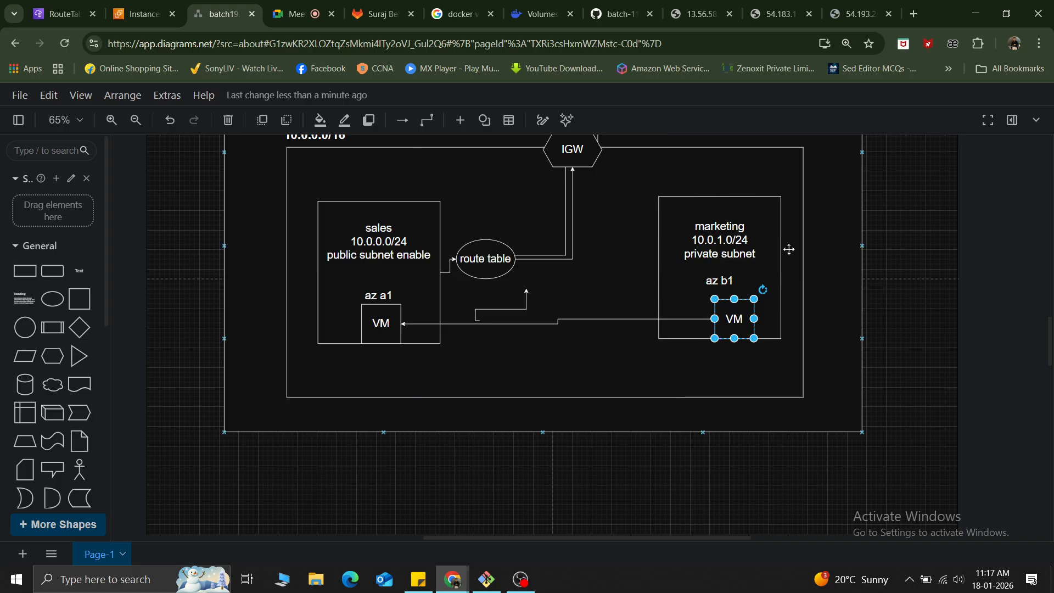
mouse_move(735, 347)
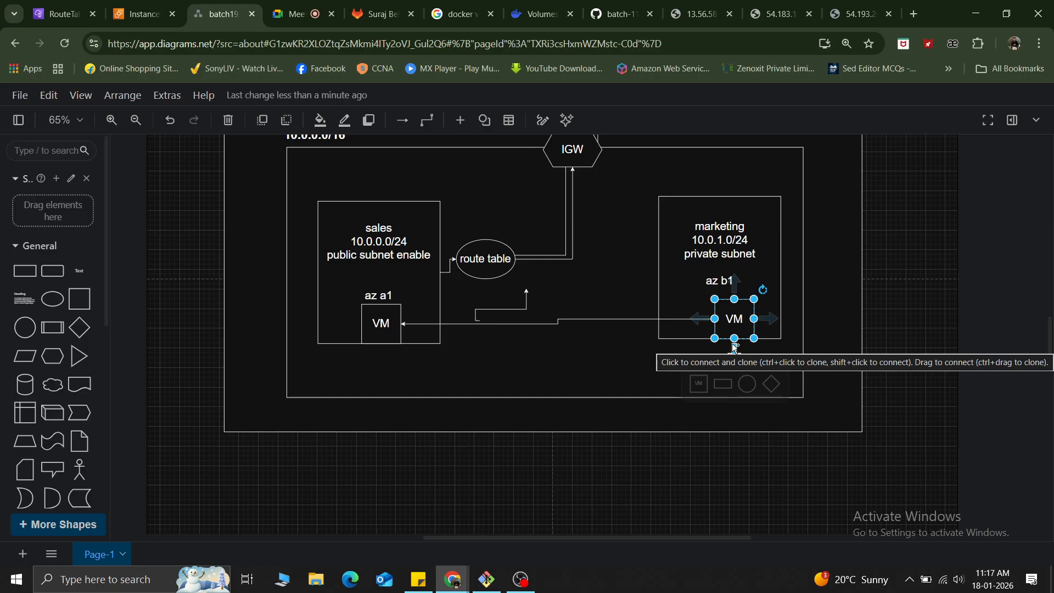
left_click(629, 365)
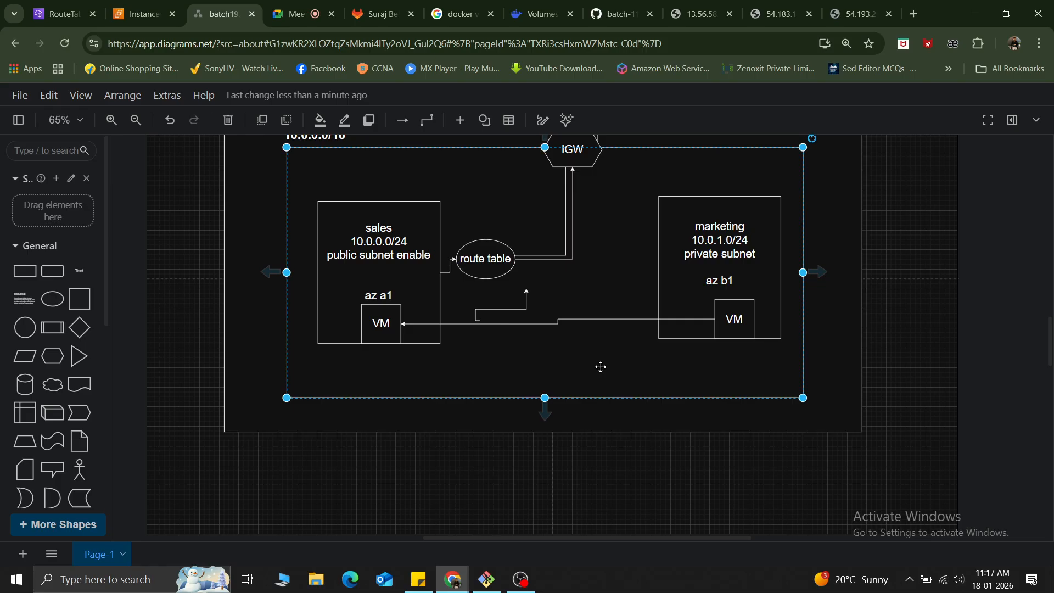
left_click(378, 346)
left_click(382, 320)
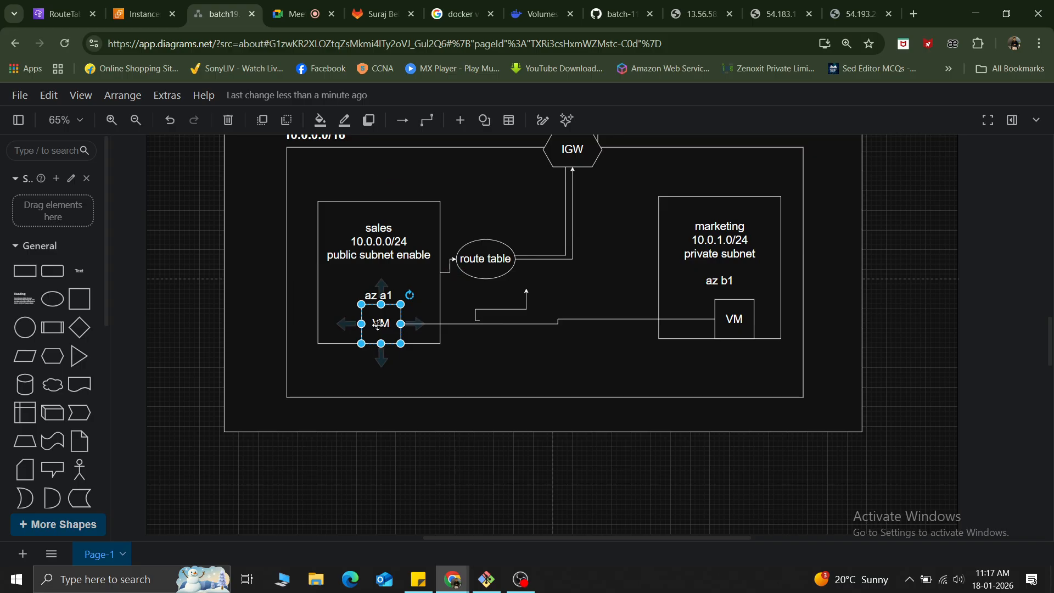
left_click(735, 327)
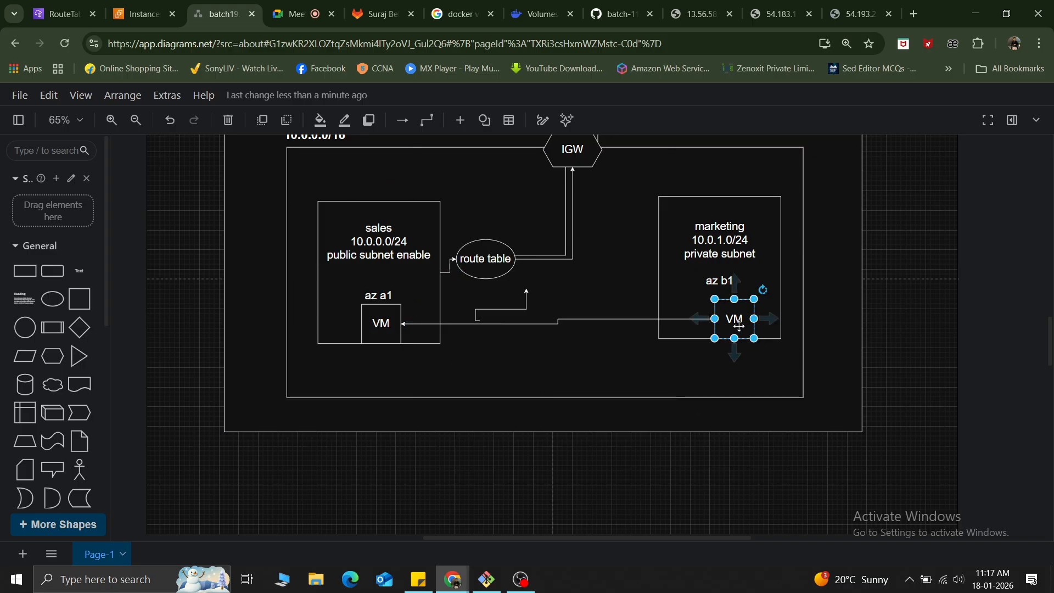
left_click(367, 329)
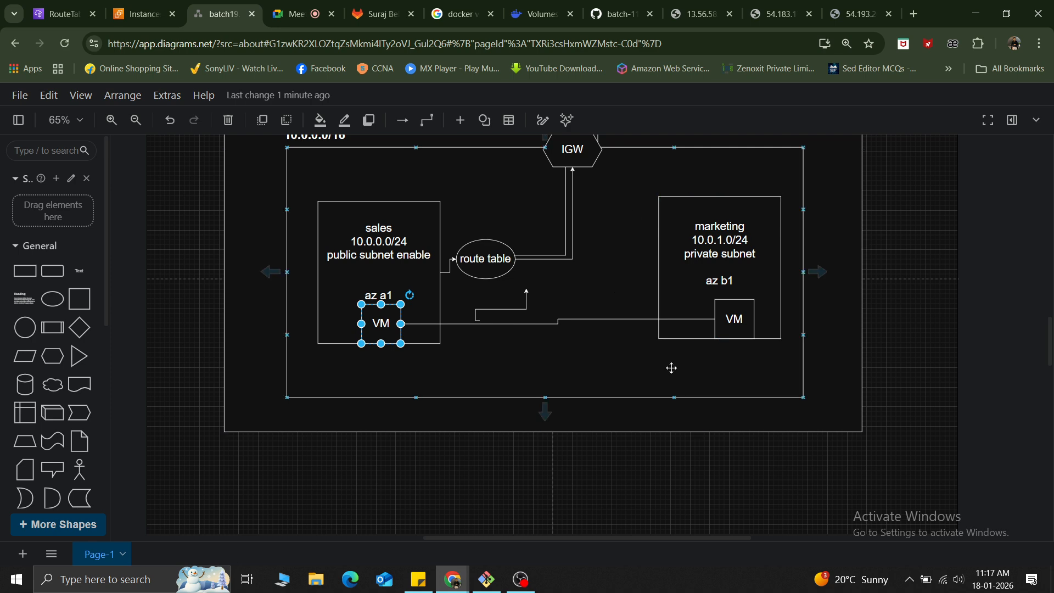
left_click(735, 320)
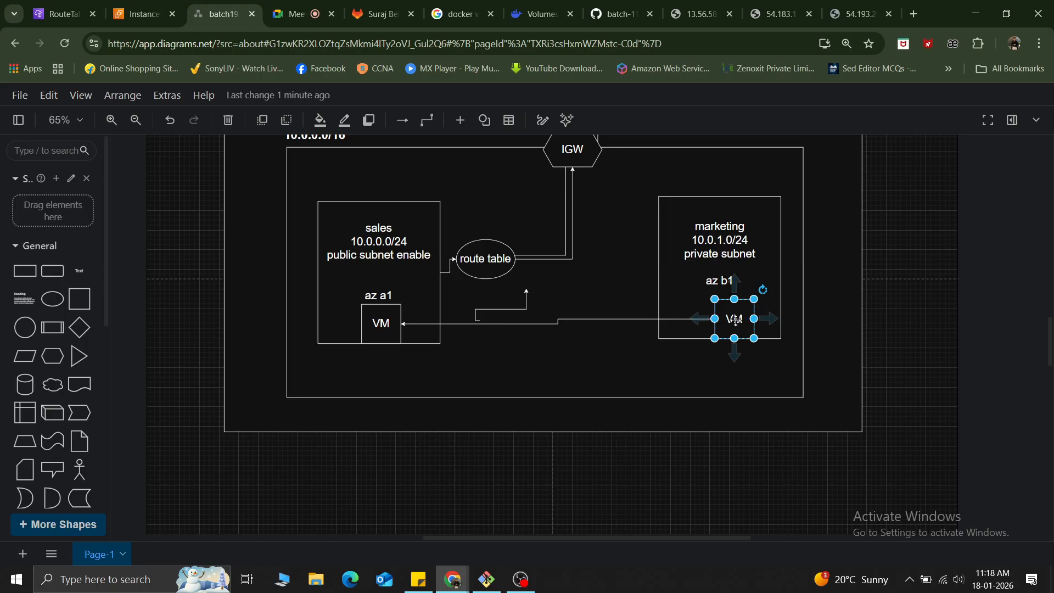
Switch to the EC2 instances list and review the instances' public IPv4 addresses, key names, launch times and states.
left_click(144, 13)
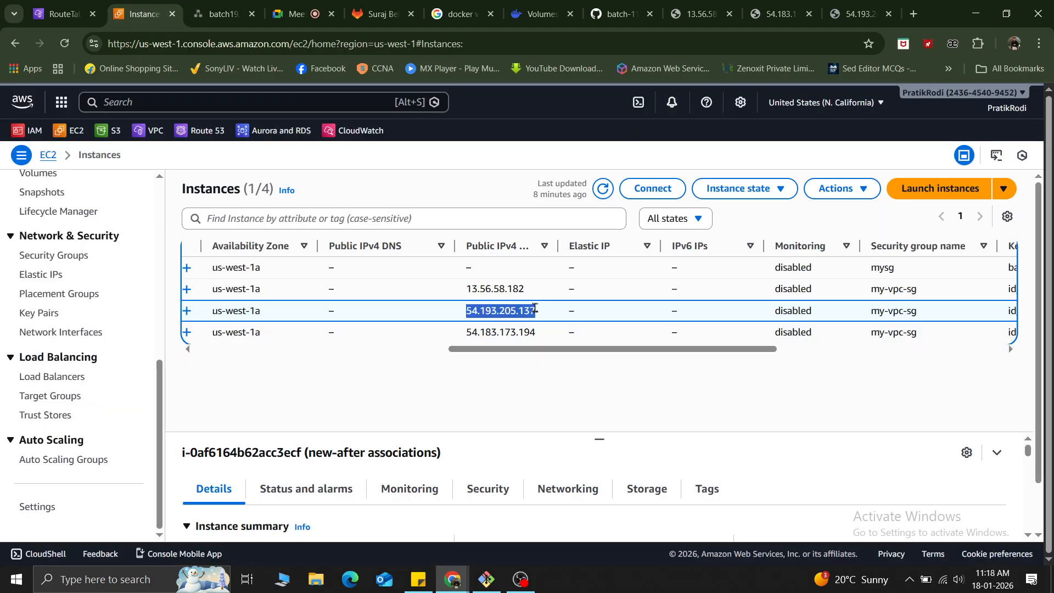
left_click_drag(538, 336, 451, 354)
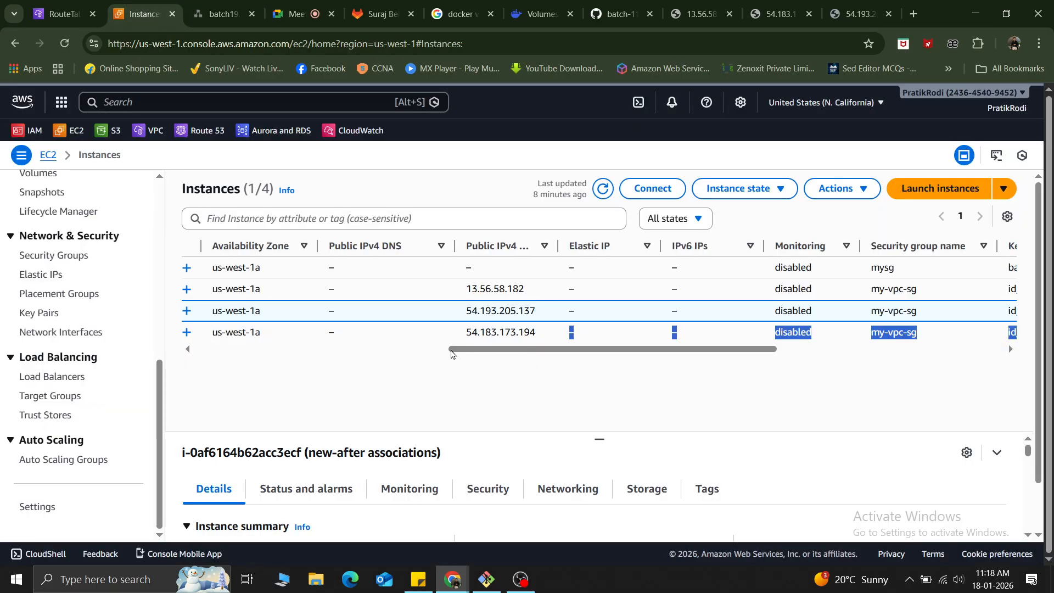
left_click(483, 359)
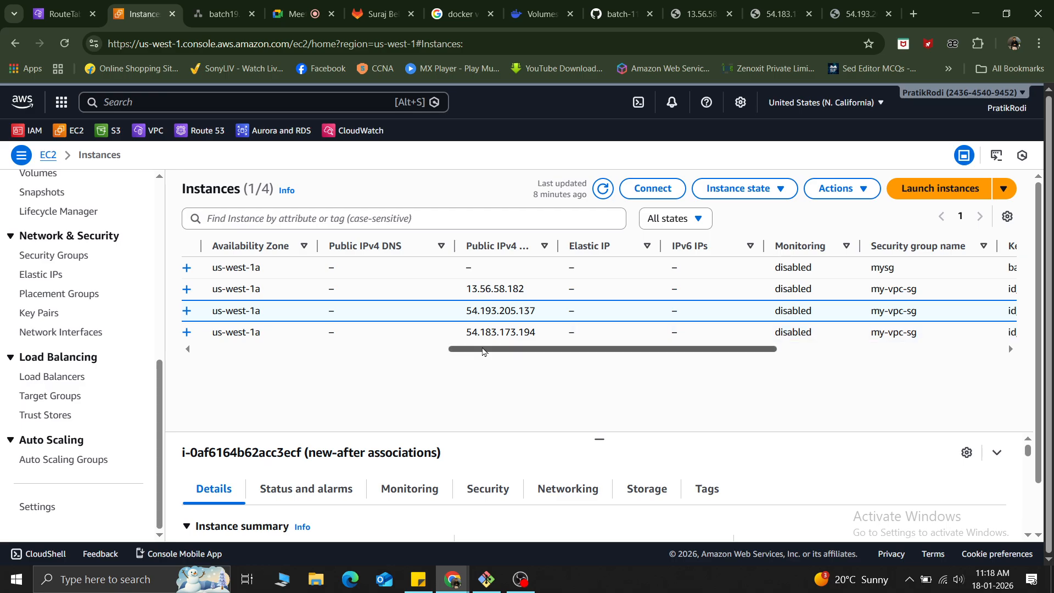
scroll(501, 332, "right", 8)
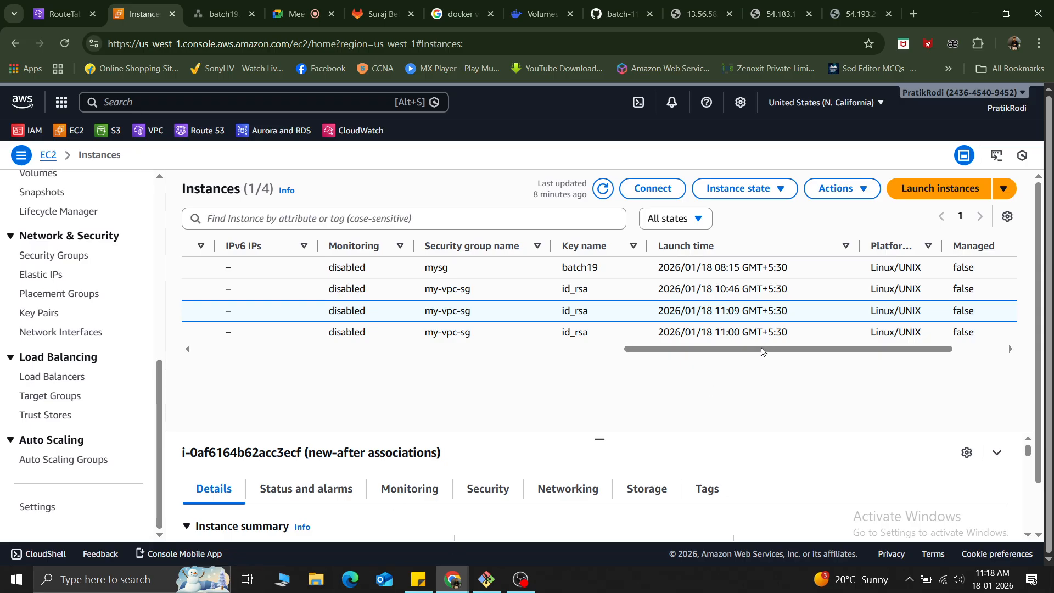
left_click_drag(762, 352, 358, 334)
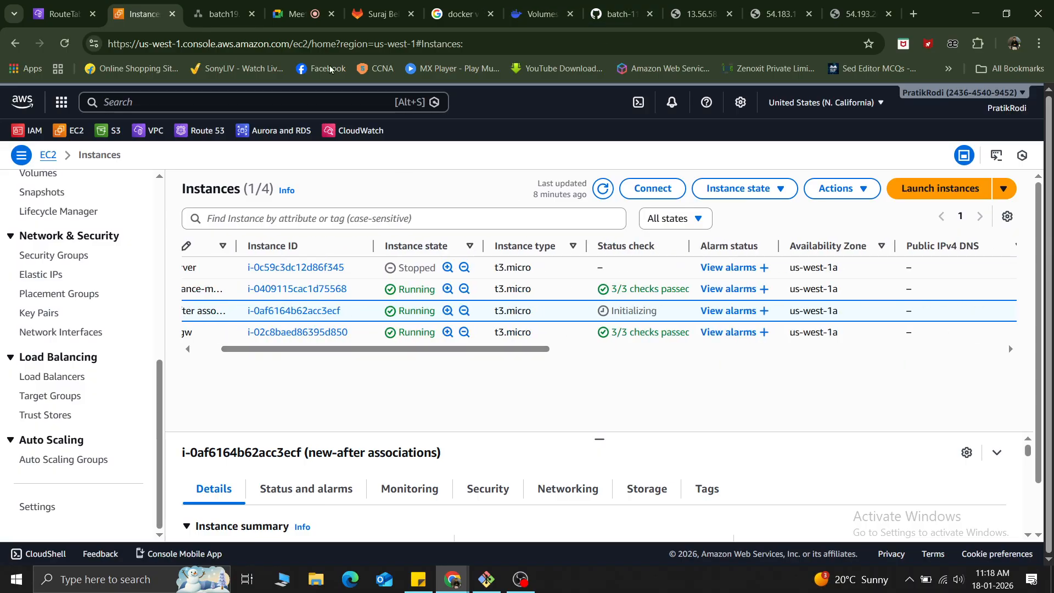
Return to the network diagram and review the sales VM's role in reaching the marketing VM.
left_click(211, 6)
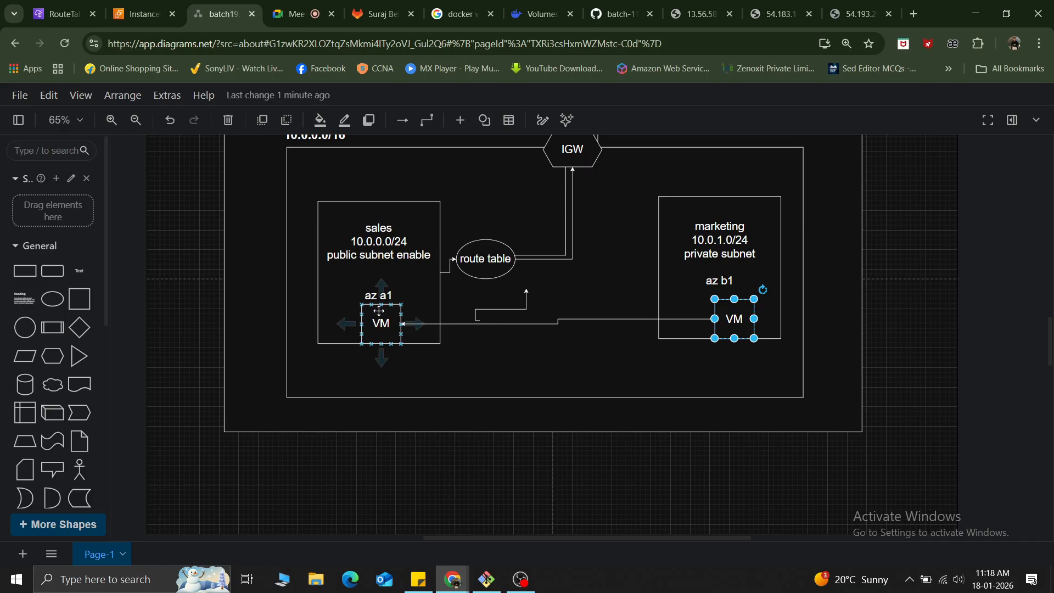
left_click(380, 330)
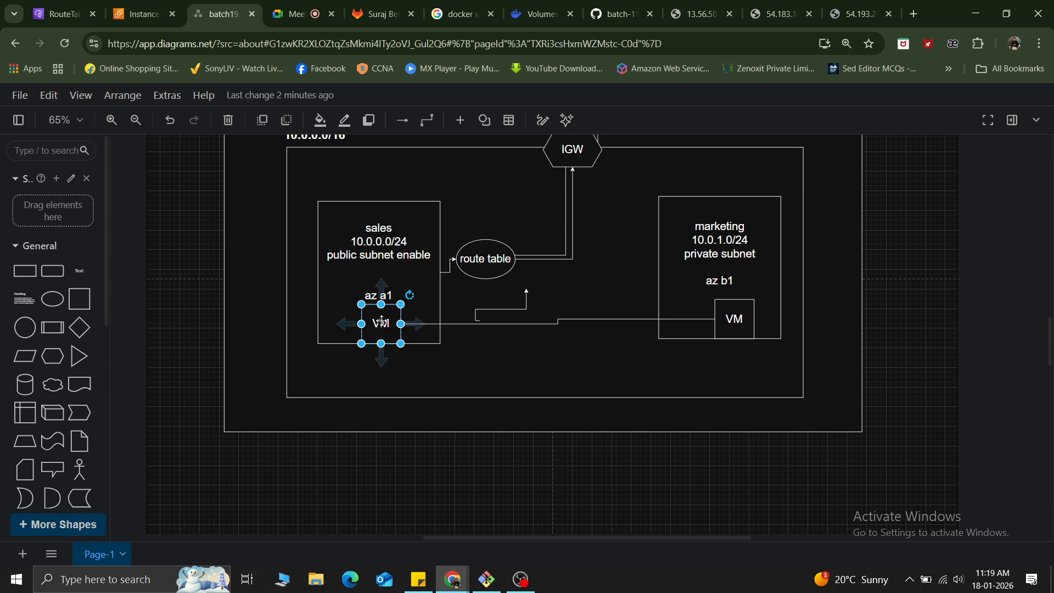
left_click(737, 322)
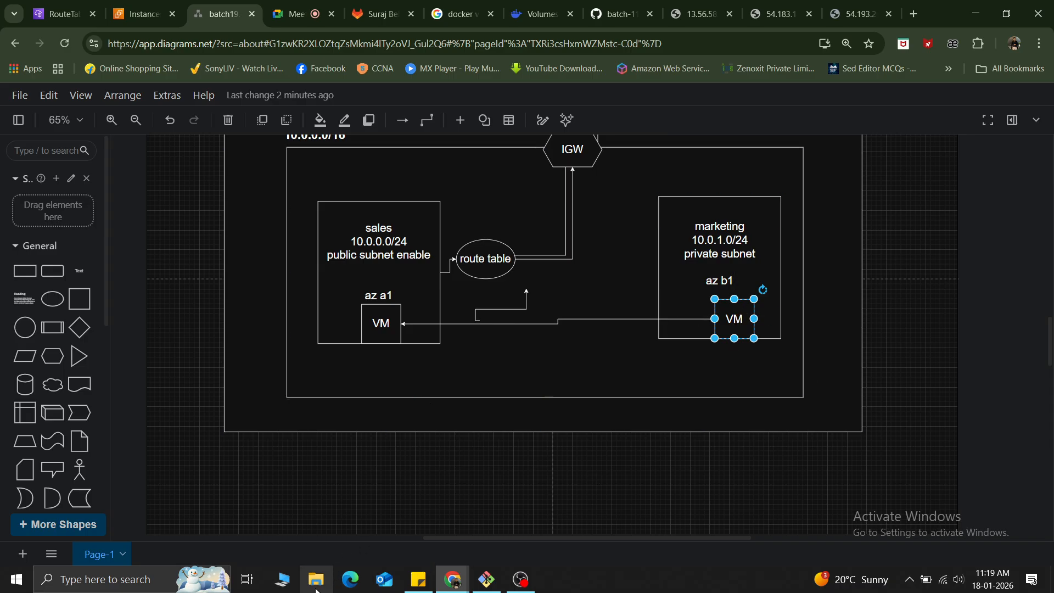
left_click(381, 325)
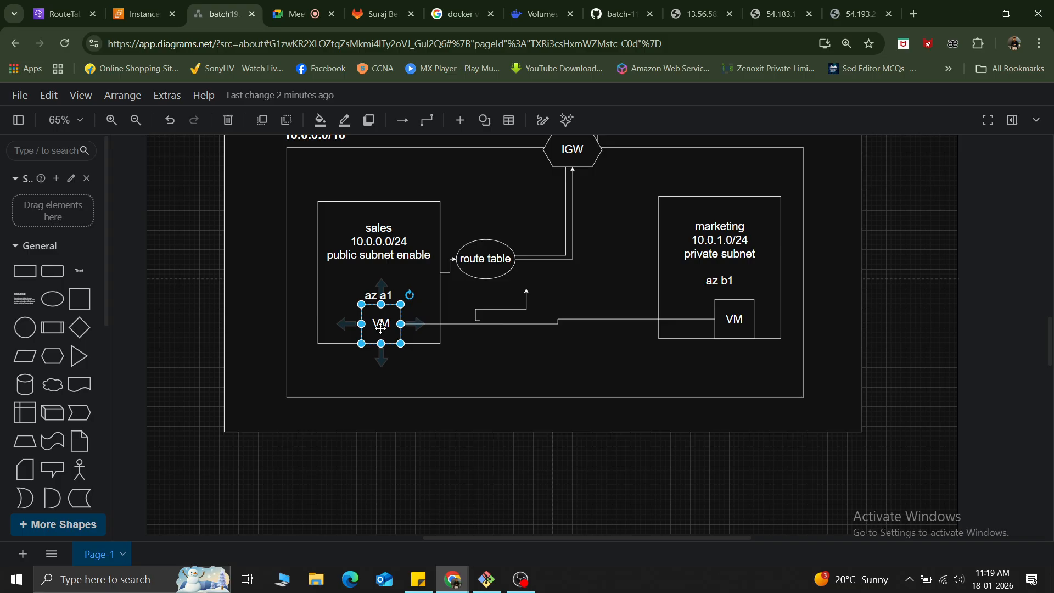
Review the sales VM, the marketing VM and their subnets within the VPC in the network diagram.
double_click(381, 325)
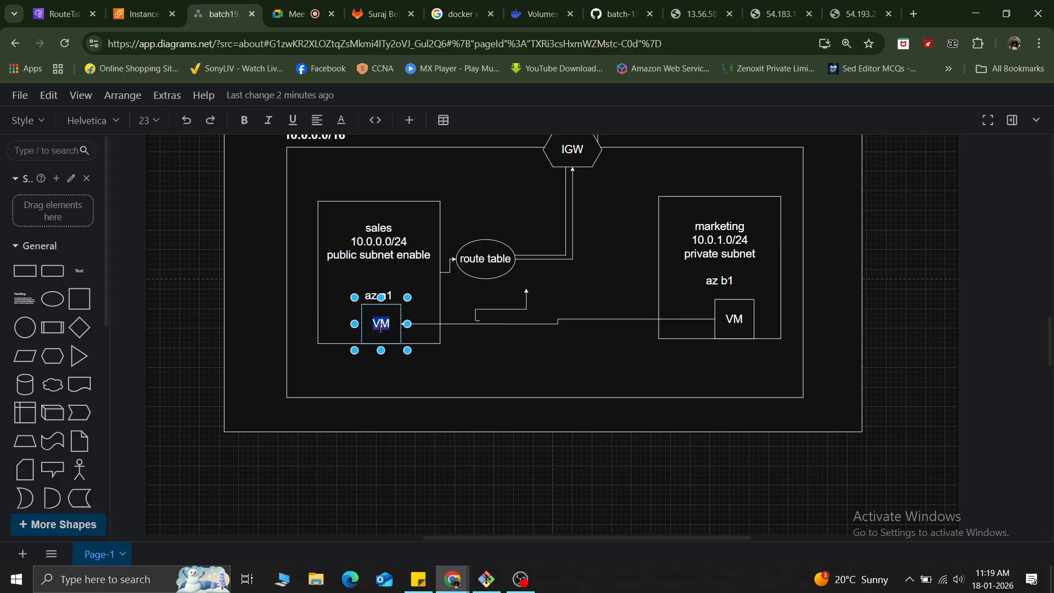
left_click(381, 325)
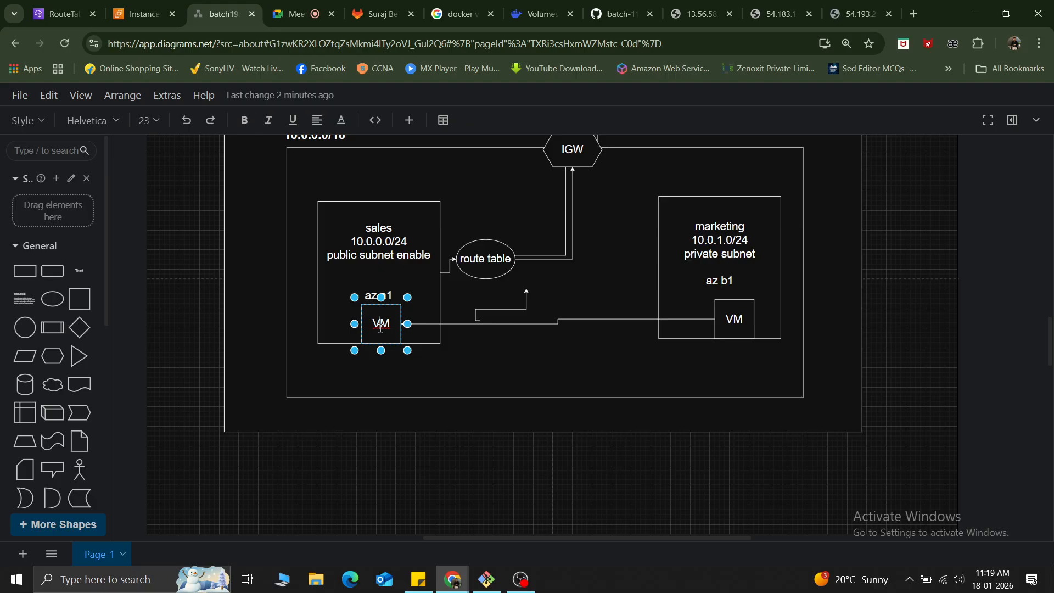
left_click(731, 313)
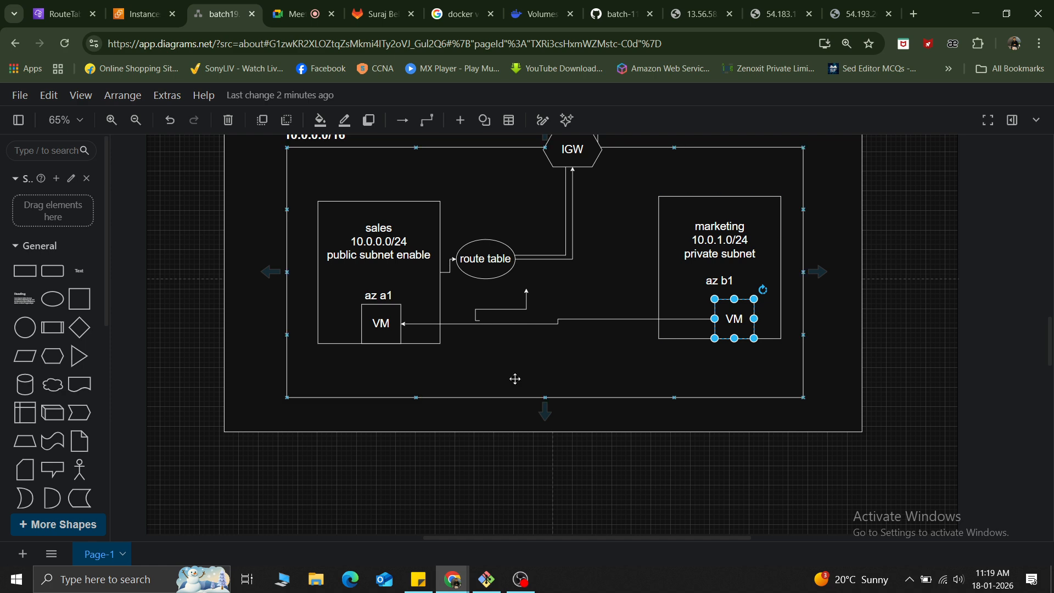
scroll(515, 379, "up", 3)
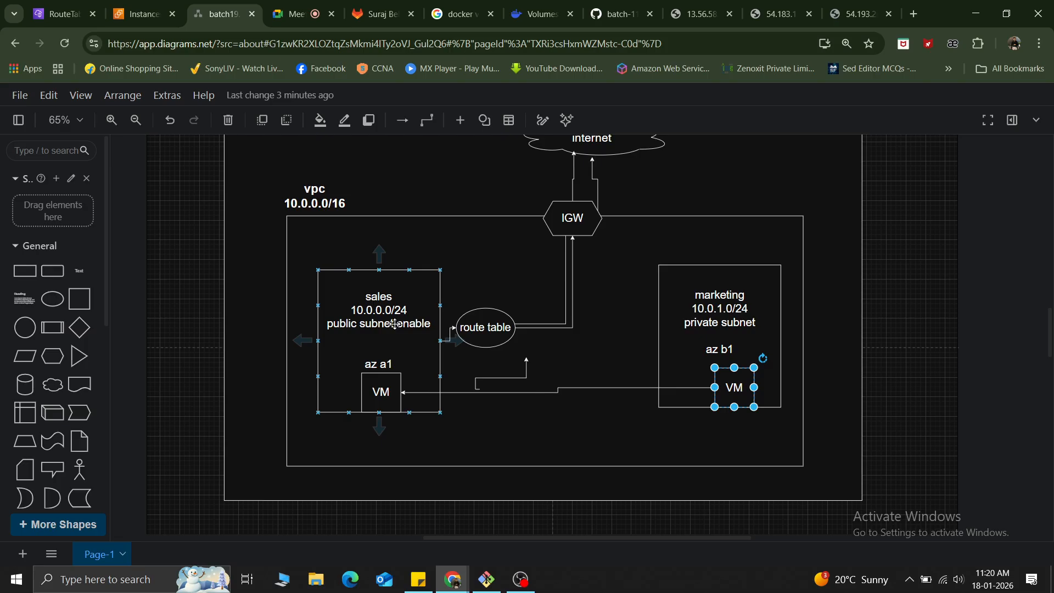
left_click(556, 438)
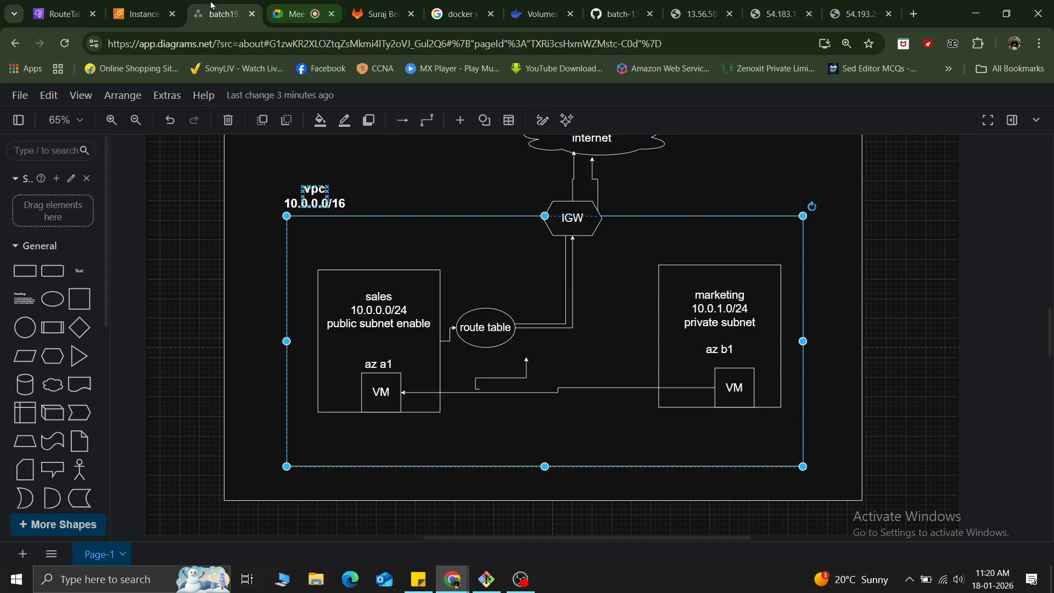
Check the Google Meet call and return to the network diagram.
left_click(299, 14)
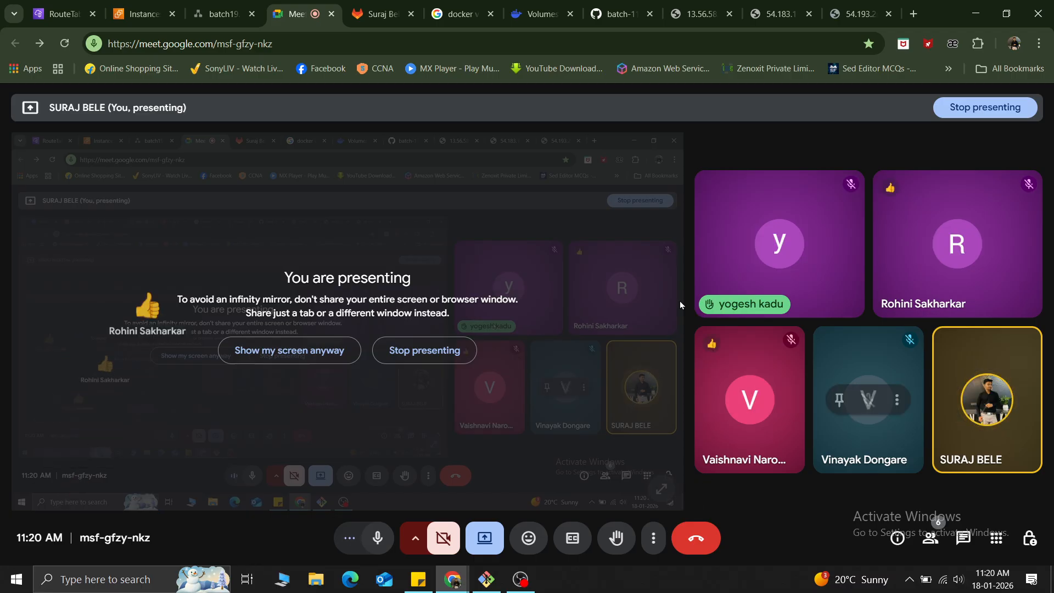
left_click(220, 6)
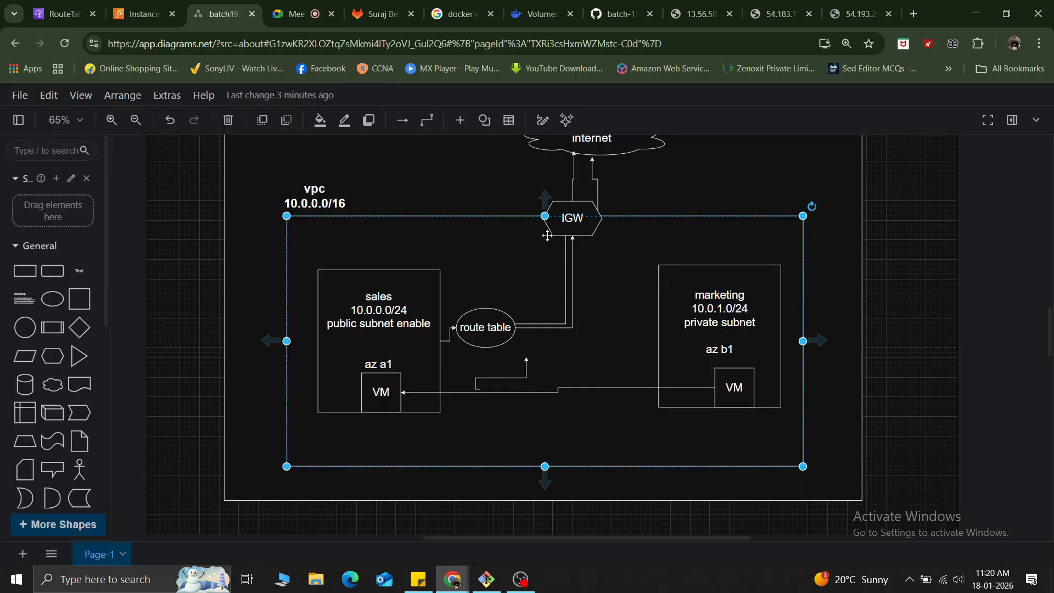
Switch to the EC2 instances list and terminate the myinstance-myvpc, new-after associations and after-igw instances, excluding webserver.
left_click(136, 7)
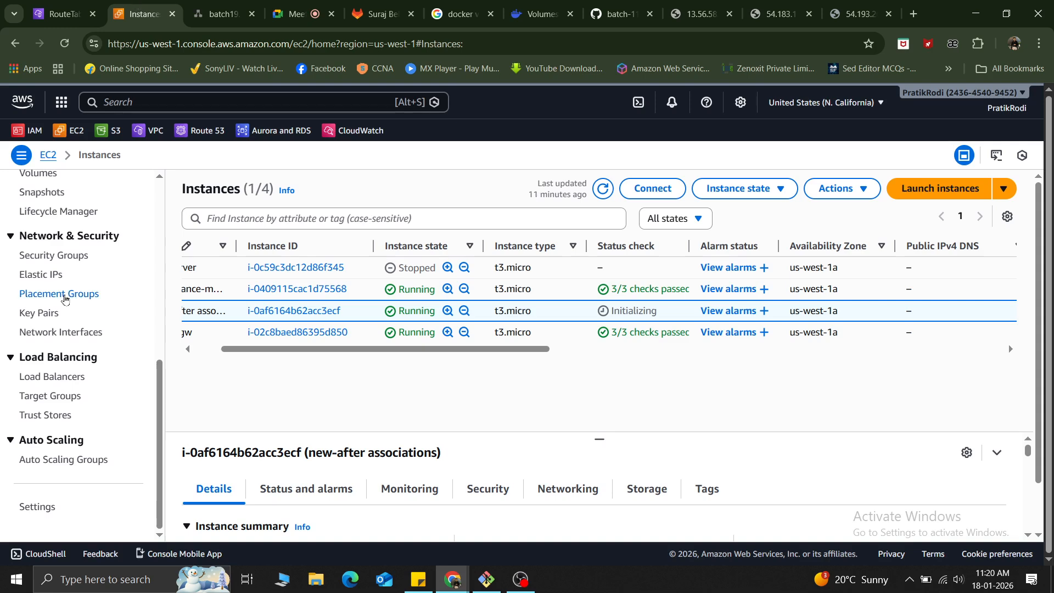
scroll(83, 293, "up", 3)
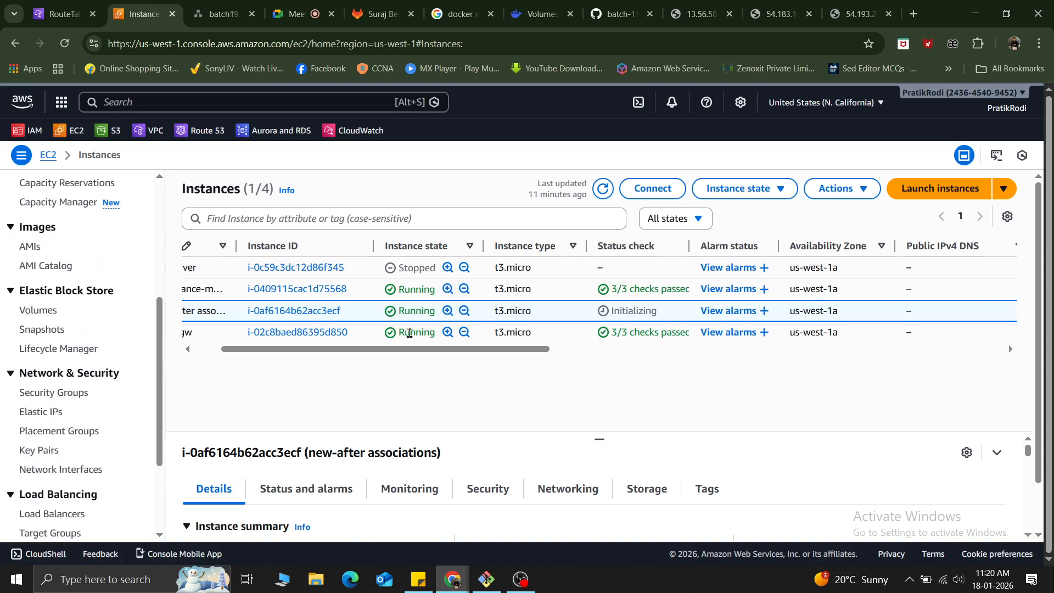
left_click_drag(396, 349, 221, 332)
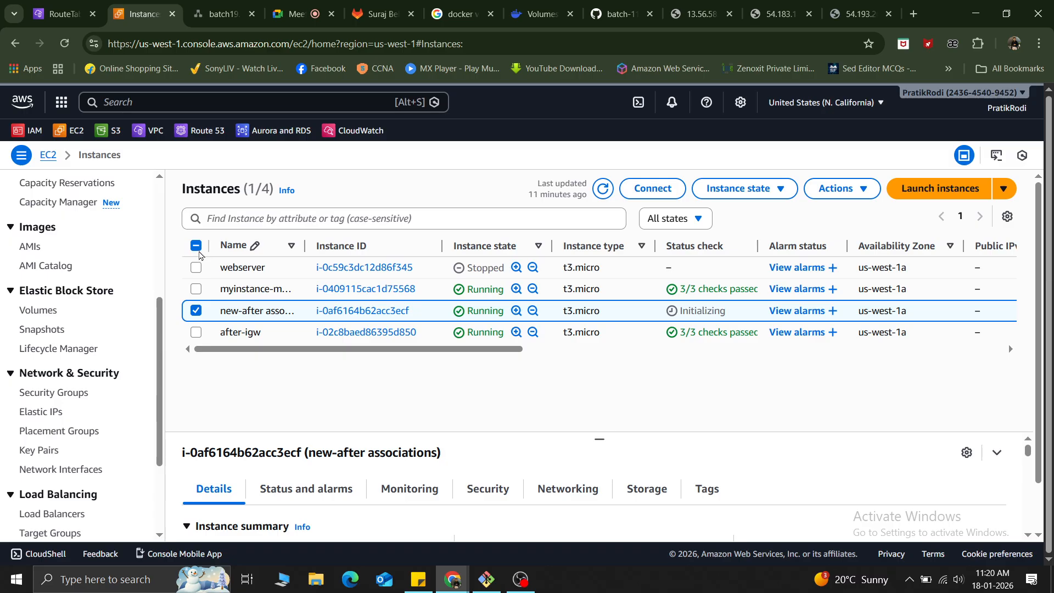
left_click(196, 247)
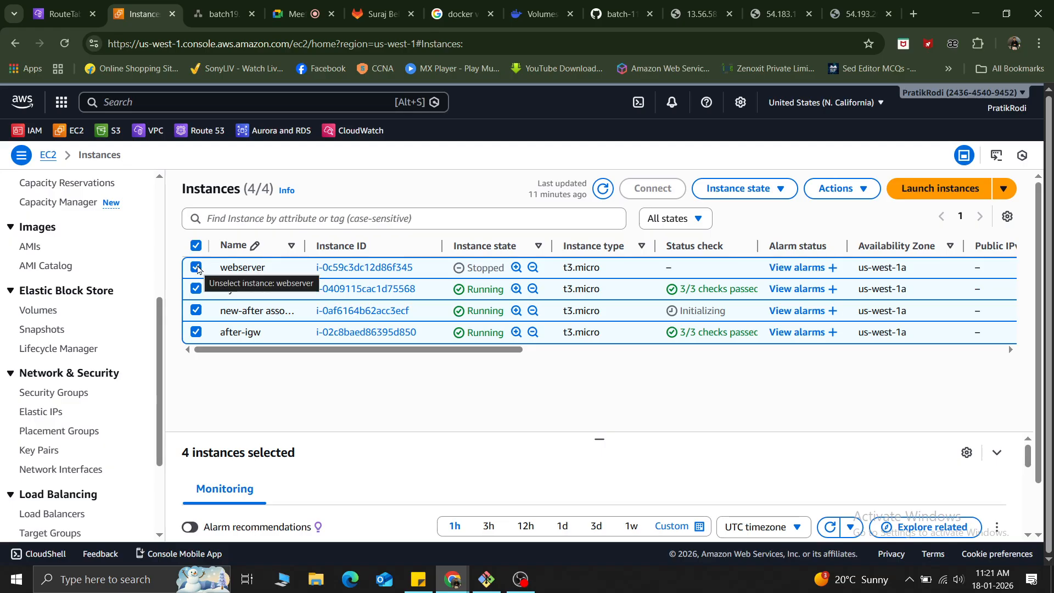
left_click(196, 269)
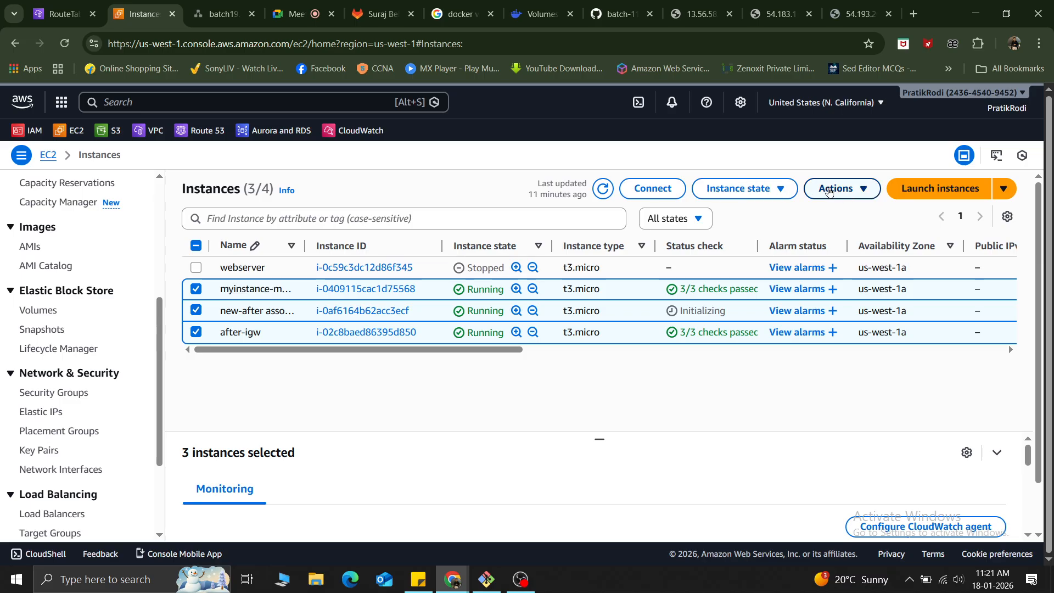
left_click(758, 188)
left_click(742, 293)
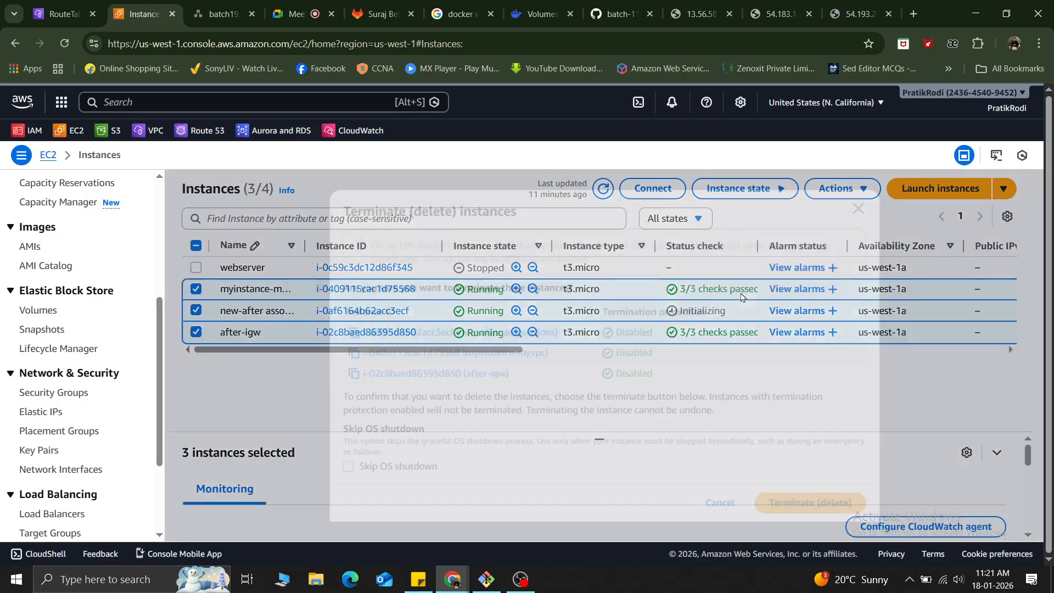
left_click(814, 508)
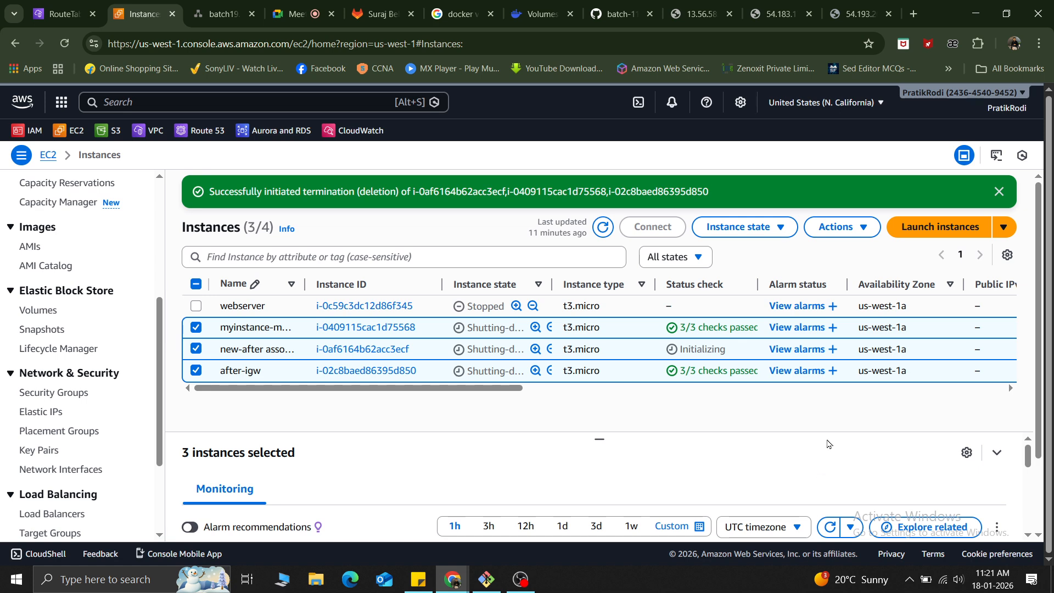
Switch to the VPC route tables page and look through the available VPC networking and security resources.
left_click(64, 14)
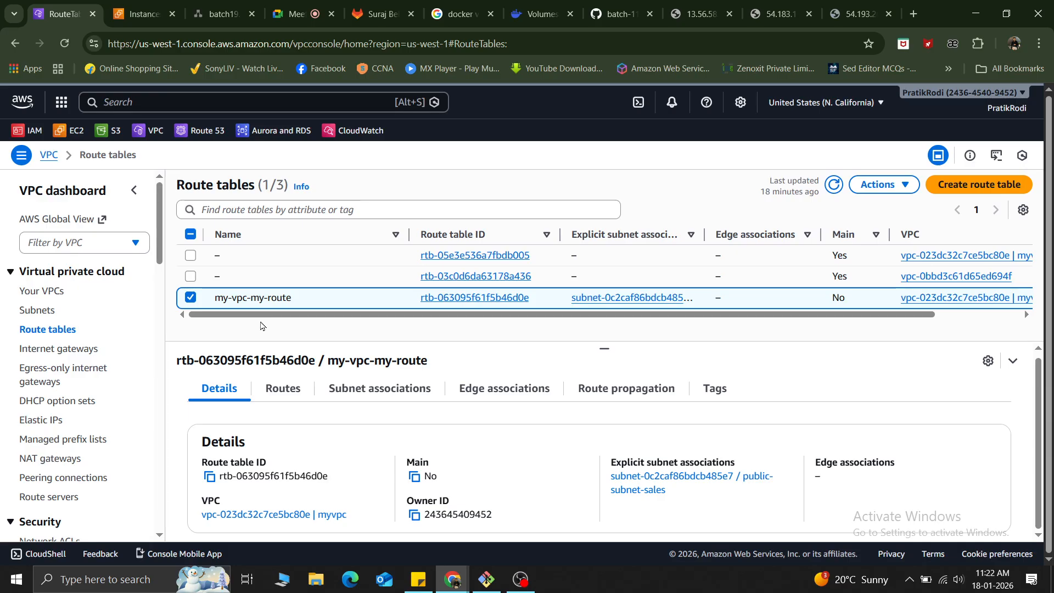
scroll(46, 360, "down", 8)
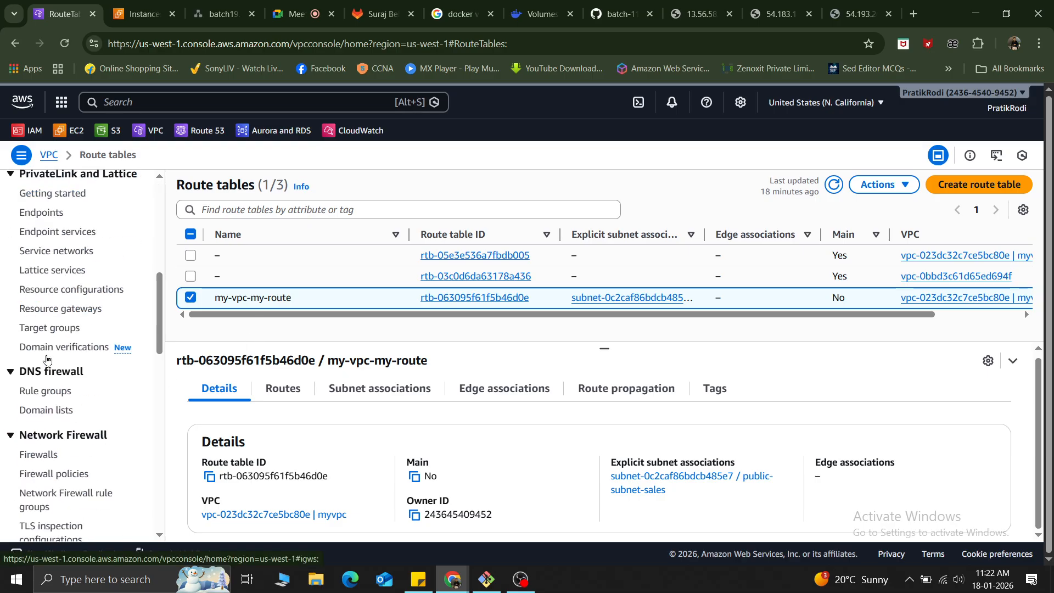
scroll(64, 260, "up", 3)
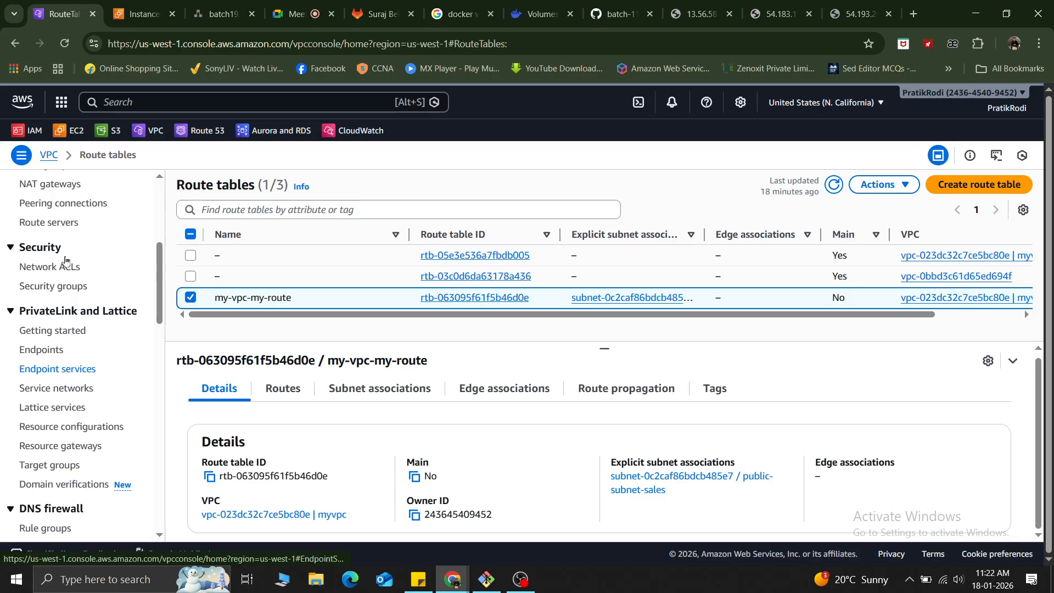